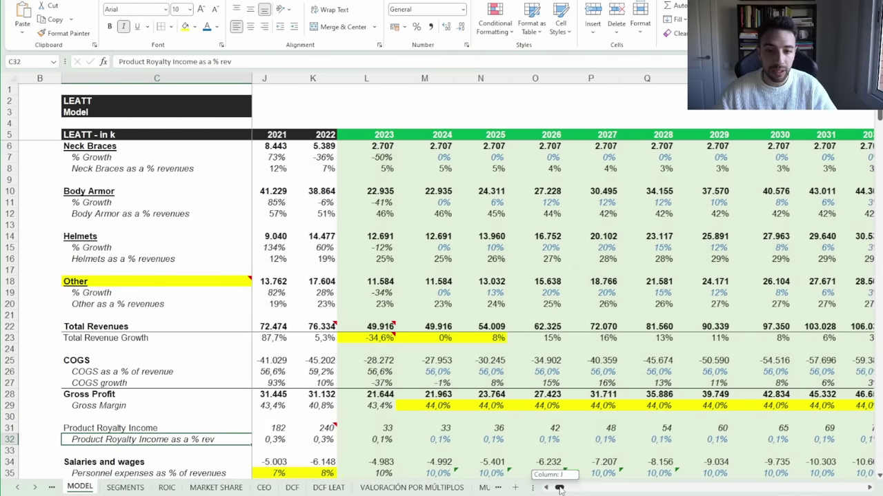
Examine the LEATT model's revenue segments and growth forecasts across the years up to 2032
click(821, 134)
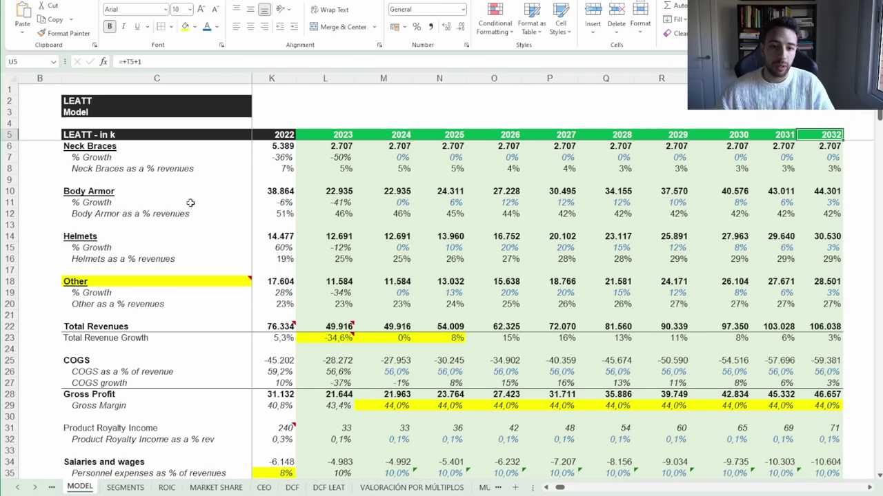
drag(164, 181, 158, 248)
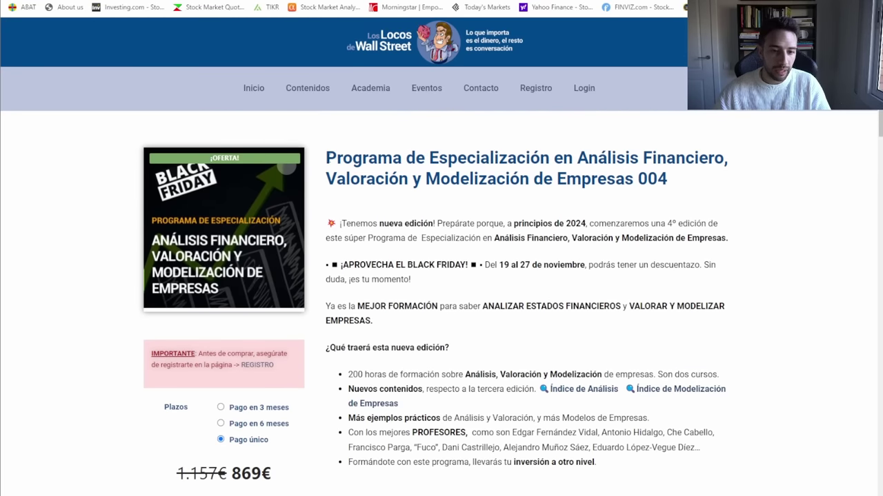
Read the page of Programa de Especialización en Análisis Financiero, Valoración y Modelización de Empresas 004, from its title to the list of program contents
drag(326, 158, 684, 176)
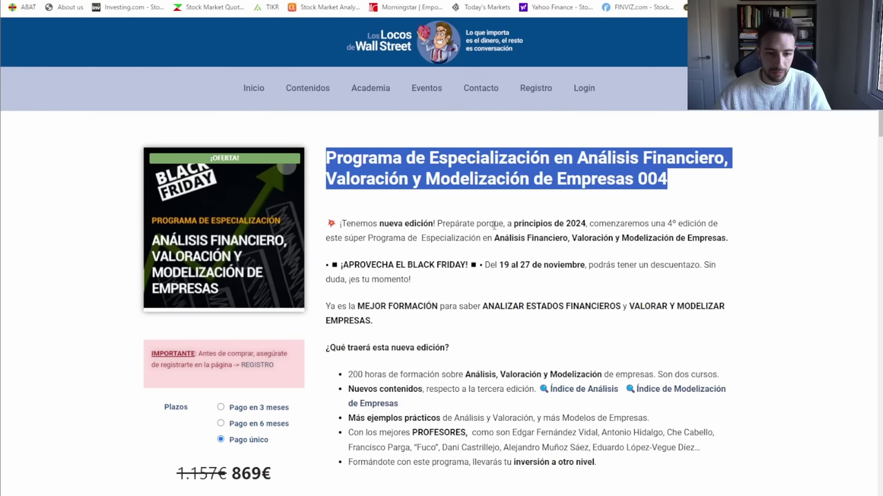
scroll(510, 218, down, 2)
scroll(494, 226, down, 3)
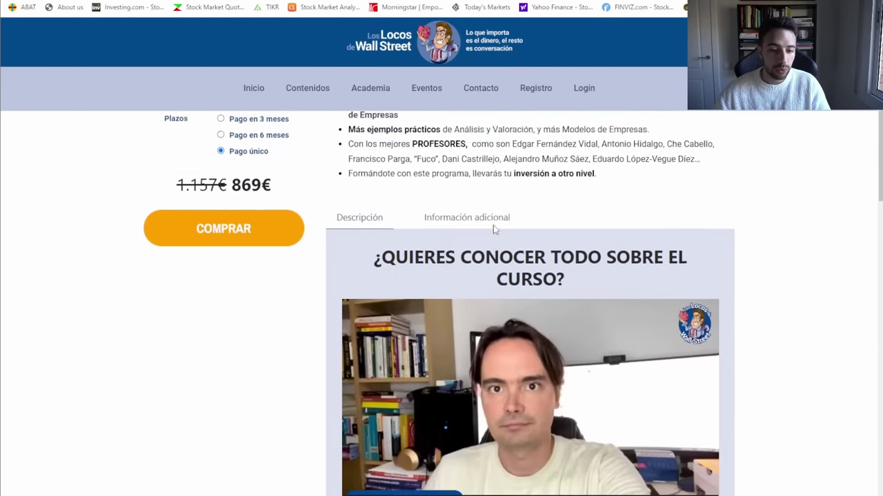
scroll(493, 225, up, 5)
scroll(493, 225, down, 3)
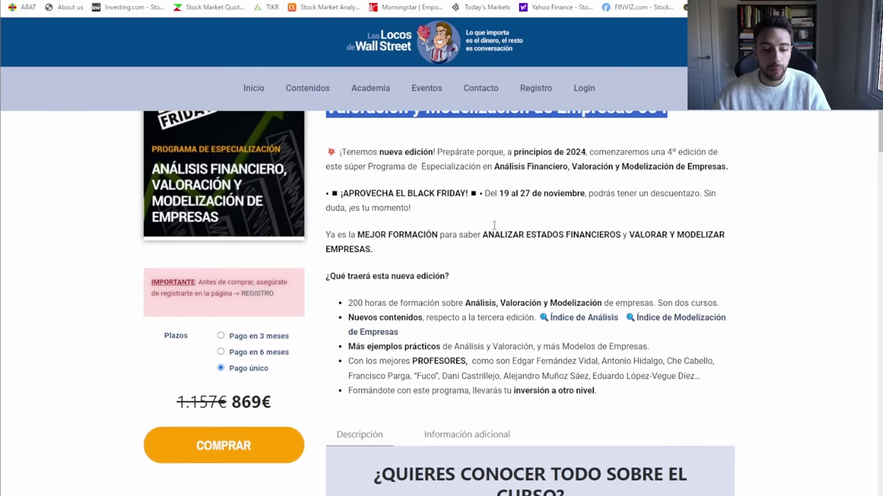
drag(465, 213, 602, 213)
scroll(480, 208, down, 2)
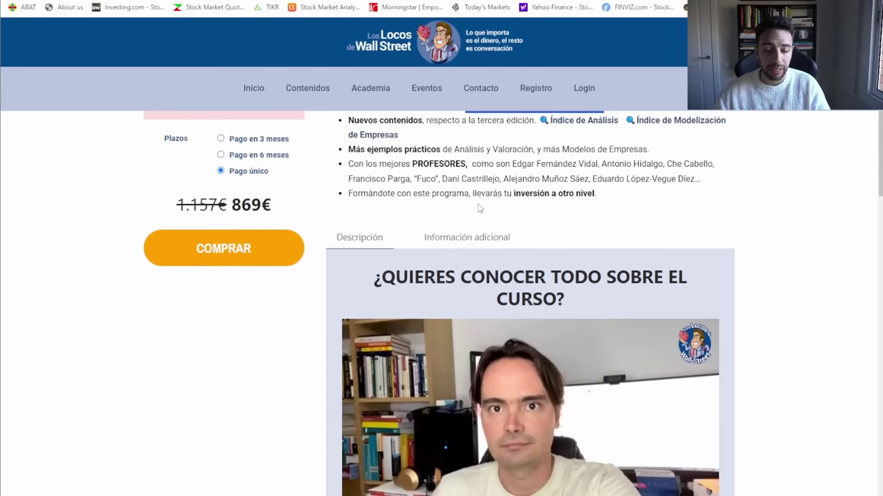
scroll(480, 209, down, 1)
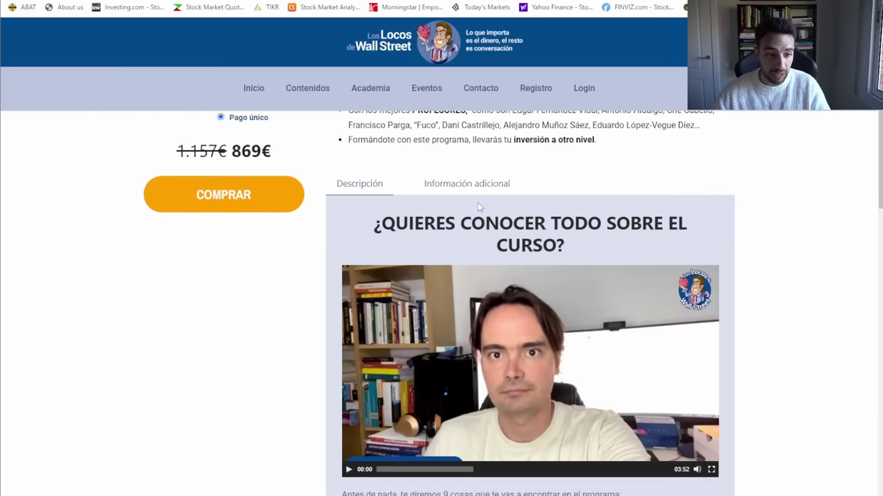
scroll(480, 207, down, 3)
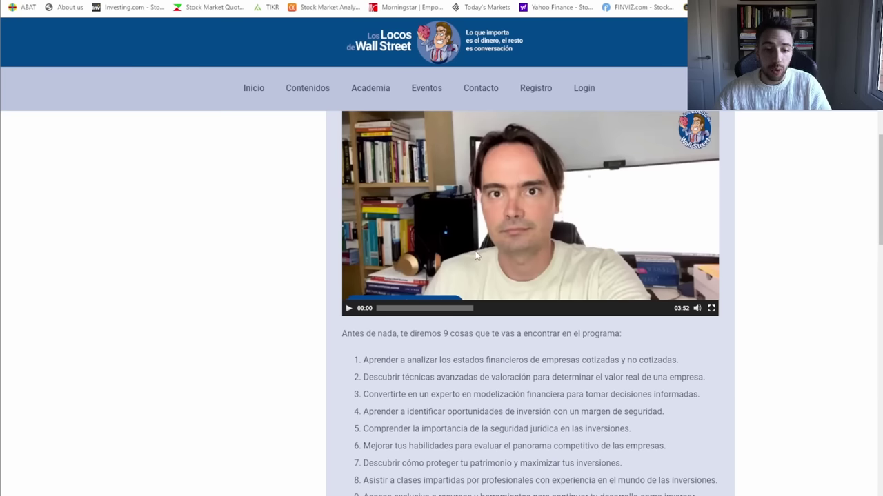
Switch to the YouTube video and skip ahead through the part presenting the restaurant company's Excel model
mouse_move(784, 495)
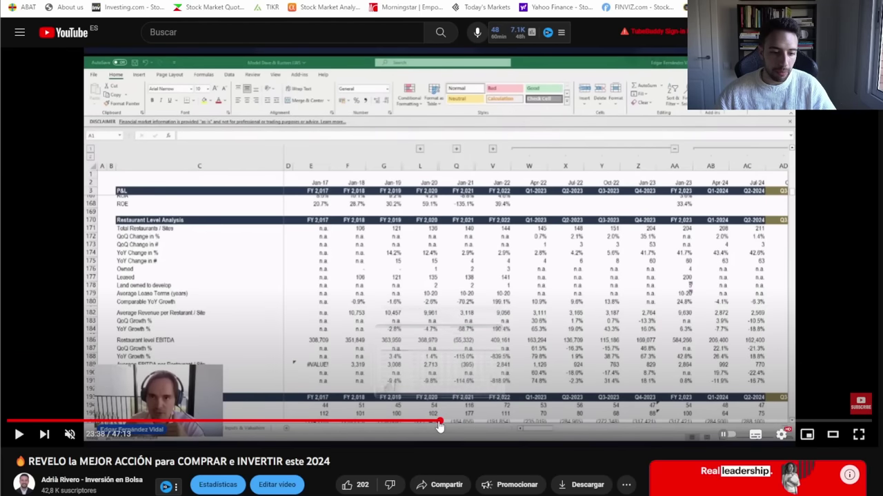
click(437, 425)
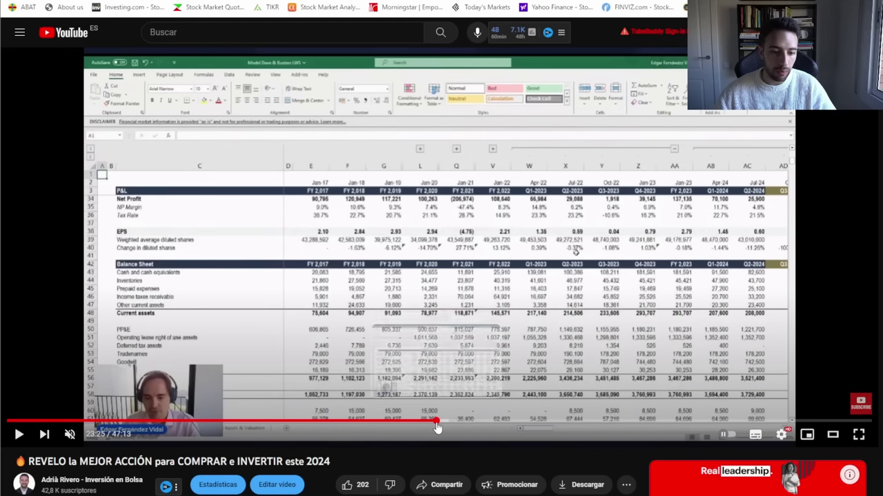
drag(437, 425, 542, 425)
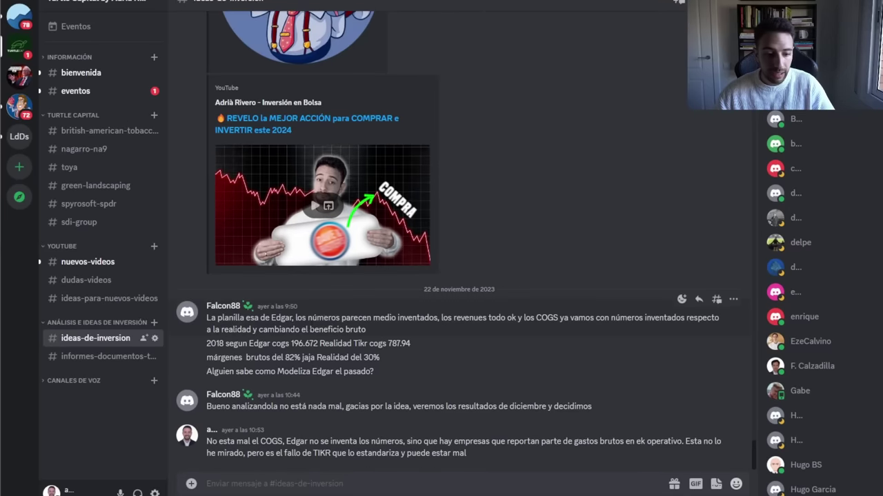
Switch to Discord and find the Black Friday course announcement with the discount link in the ideas-de-inversion channel
scroll(308, 334, up, 5)
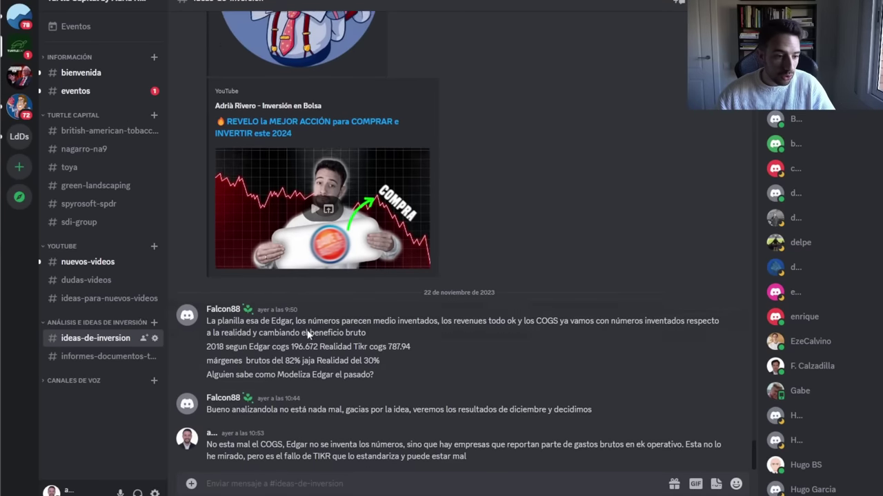
scroll(307, 332, up, 10)
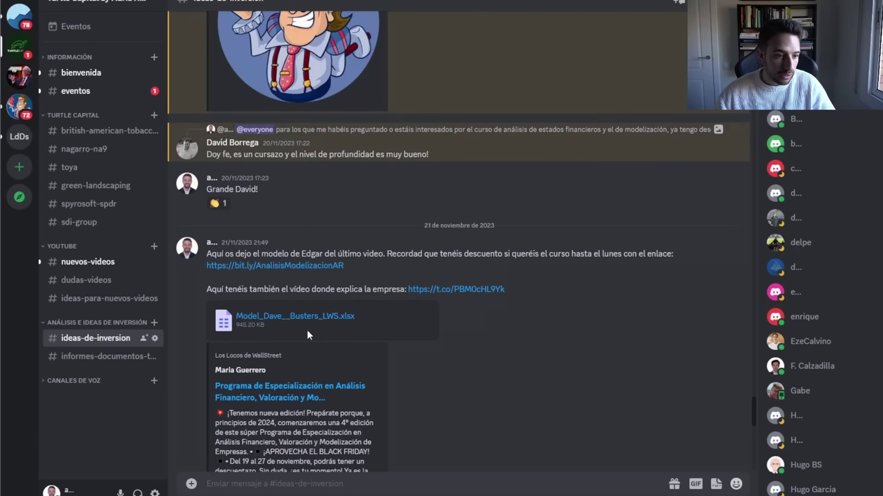
scroll(307, 329, up, 5)
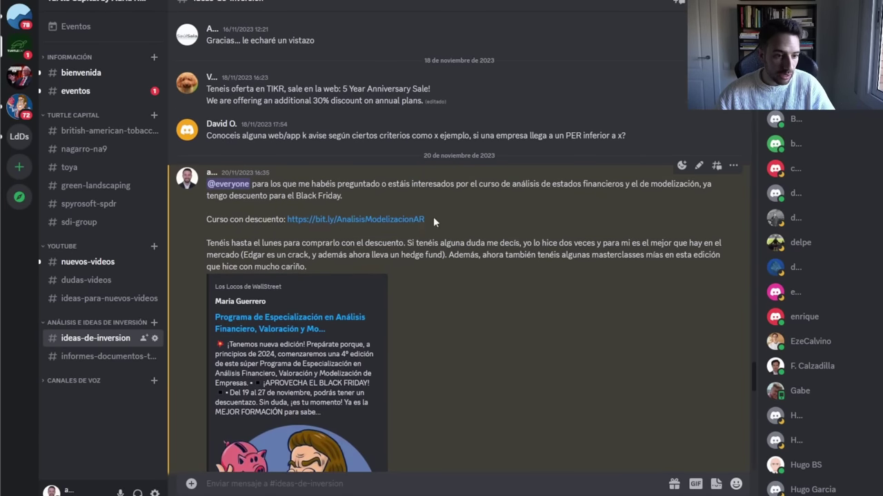
drag(440, 223, 452, 244)
click(287, 217)
click(452, 243)
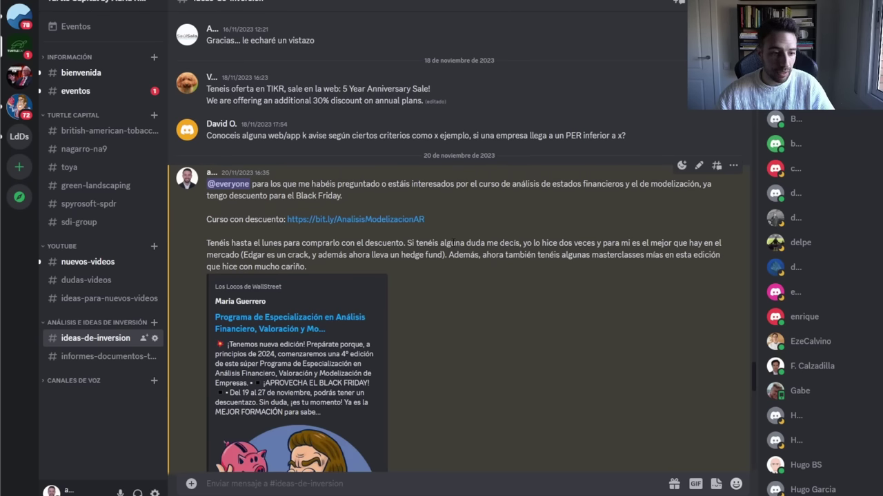
Locate the message sharing Model_Dave__Busters_LWS.xlsx in the ideas-de-inversion channel
scroll(452, 242, down, 5)
scroll(453, 247, down, 3)
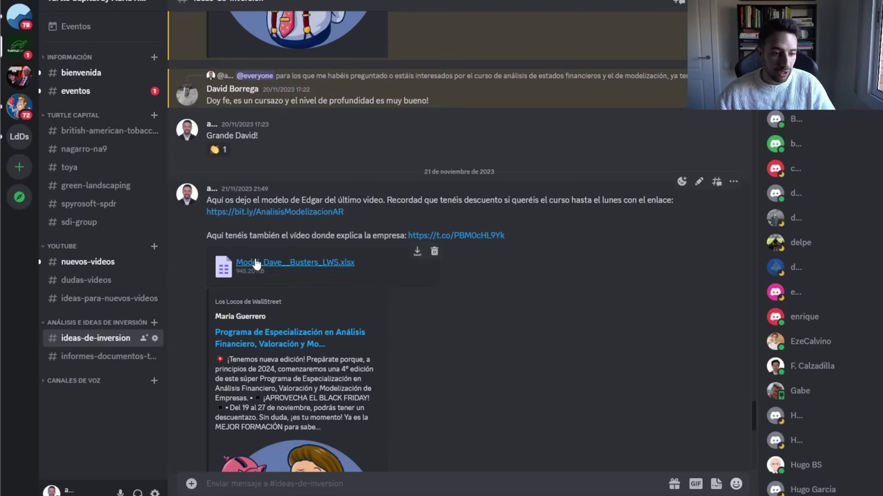
scroll(269, 272, down, 2)
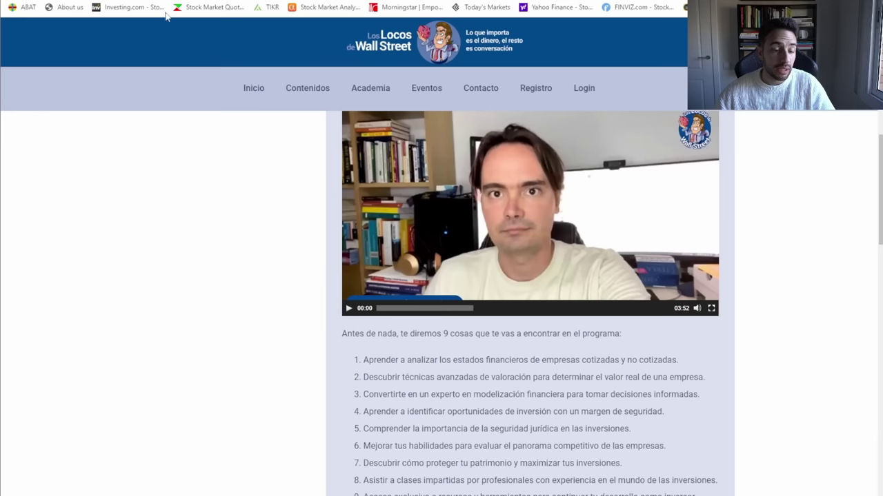
Return to the start of the program's sales page and highlight the Black Friday end date, 27 de noviembre
scroll(342, 226, up, 1)
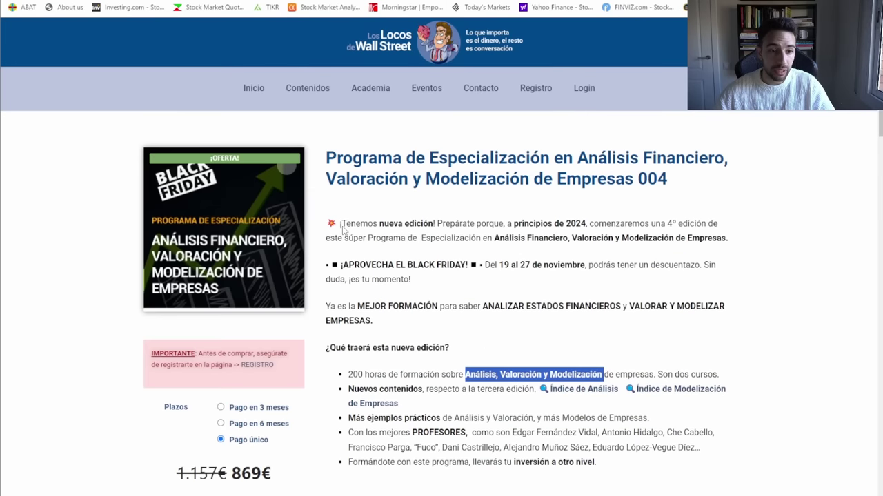
drag(517, 265, 588, 268)
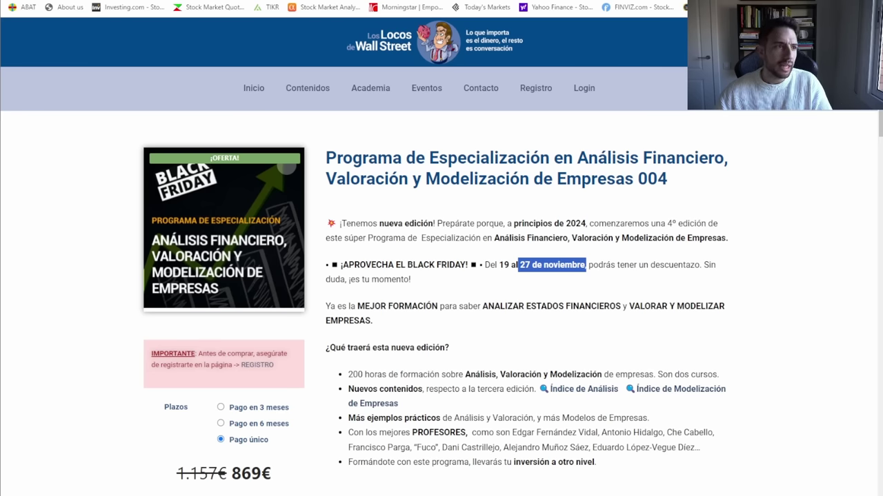
Open the Análisis y Valoración de Estados Financieros course outline and expand Unidad 3: Balance de situación Parte II
click(69, 2)
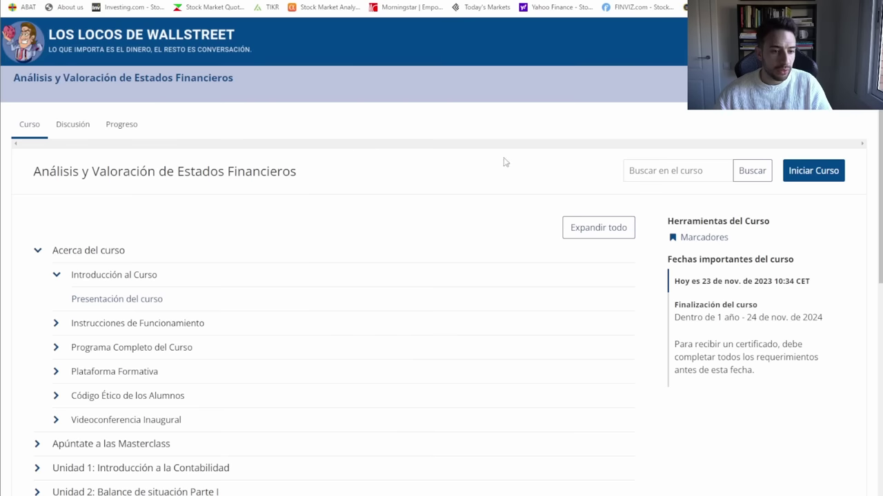
scroll(305, 205, down, 3)
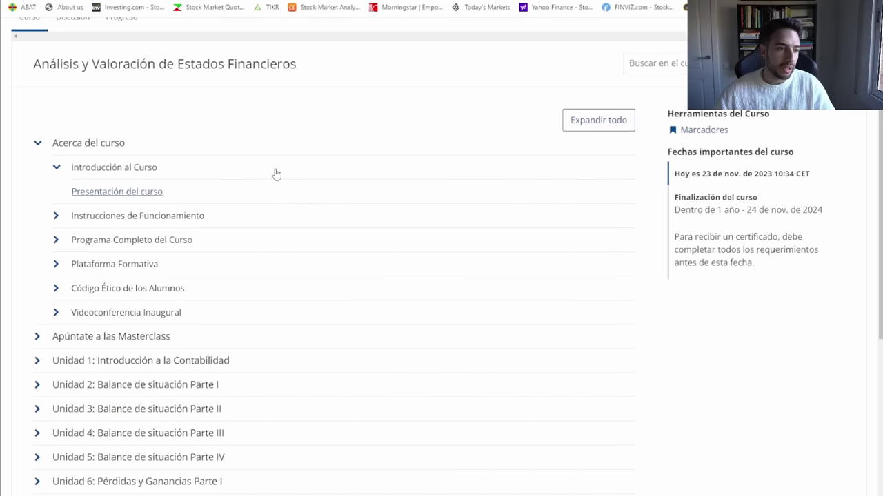
drag(319, 65, 79, 65)
scroll(159, 166, down, 4)
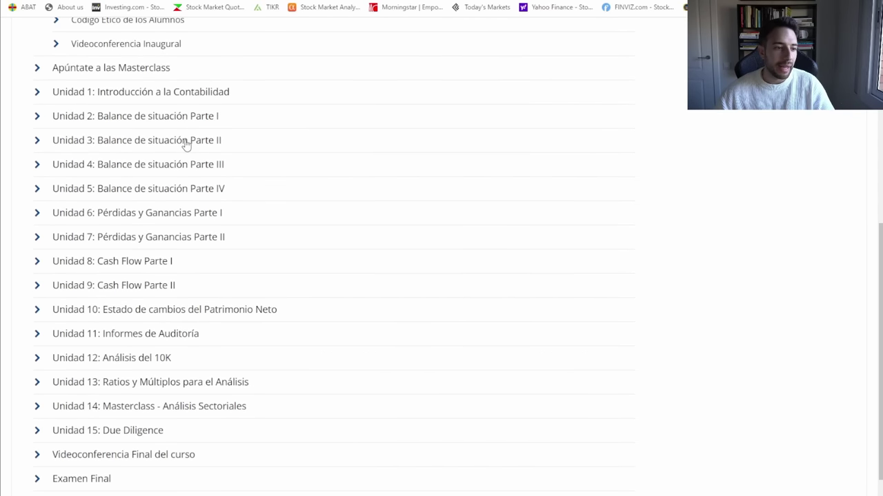
click(186, 141)
scroll(137, 235, down, 3)
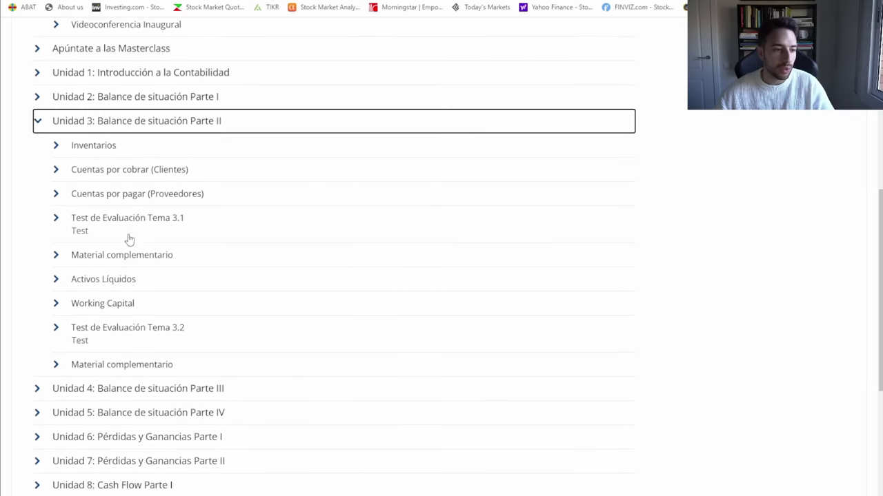
Expand Unidad 8: Cash Flow Parte I and its Cash Flow Parte I section to review the lessons
click(174, 295)
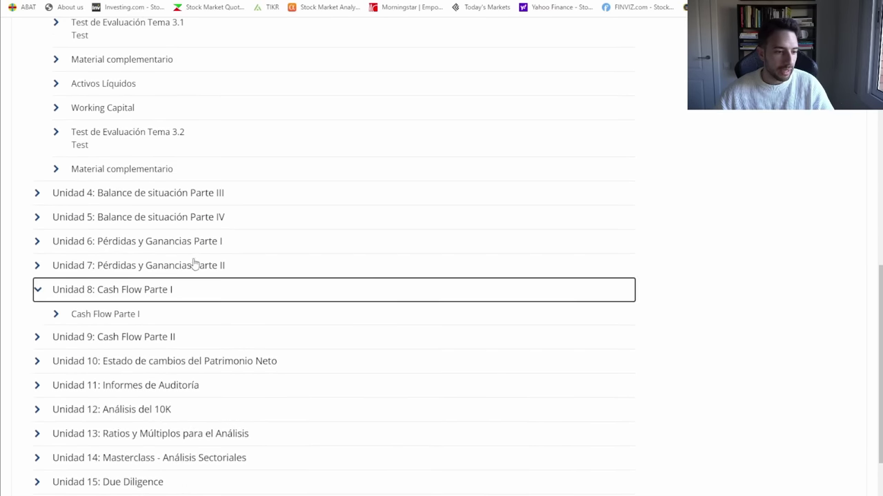
scroll(179, 264, down, 2)
click(199, 206)
scroll(173, 247, down, 3)
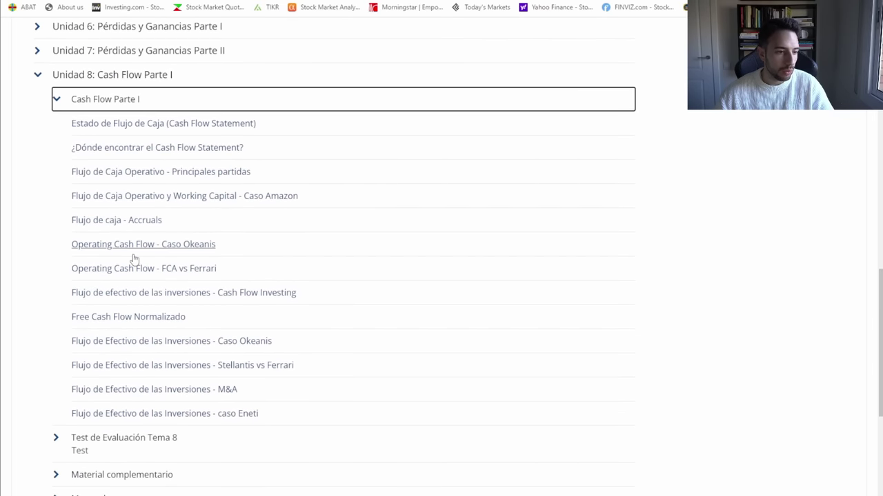
scroll(156, 221, down, 2)
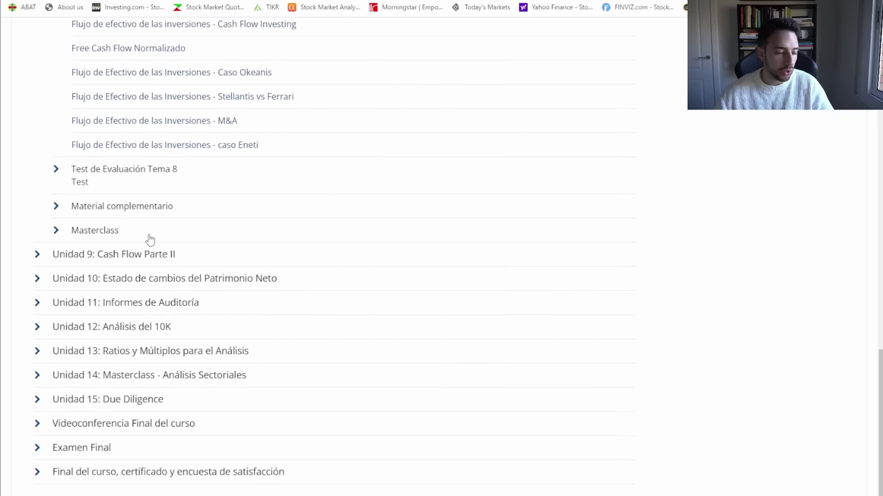
Expand the Masterclass sections of Unidad 8 and Unidad 9: Cash Flow Parte II
click(148, 236)
click(141, 278)
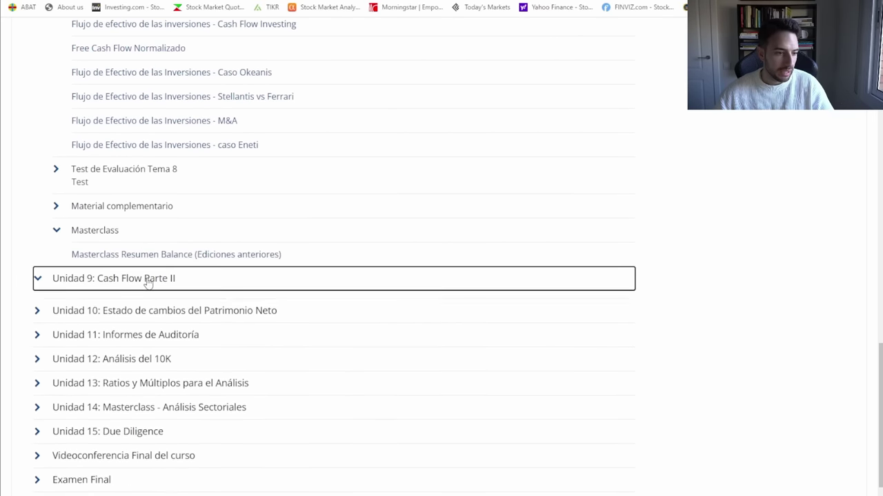
click(121, 411)
click(117, 396)
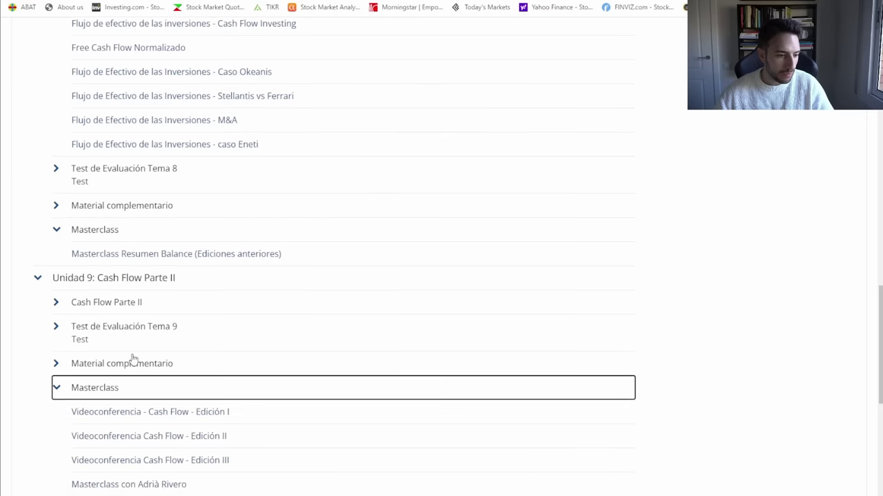
Open the last masterclass listed under Unidad 9 and move its video to 35:50
scroll(262, 325, down, 3)
click(176, 270)
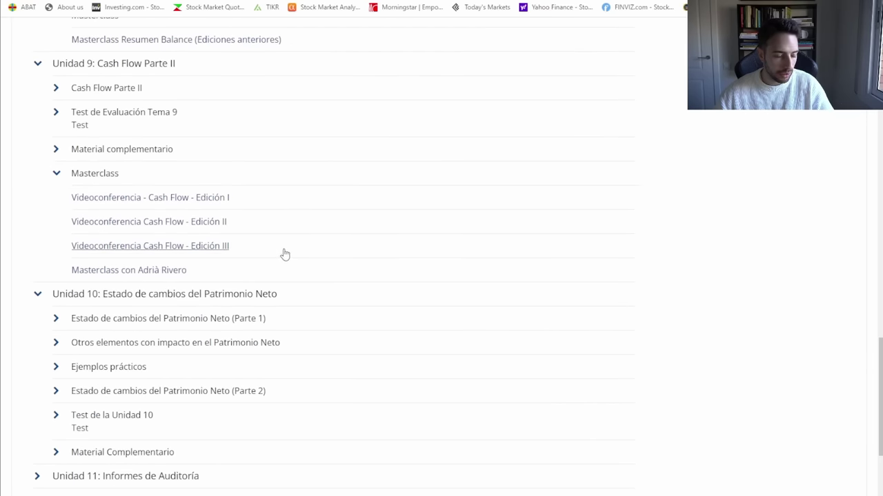
scroll(290, 249, down, 2)
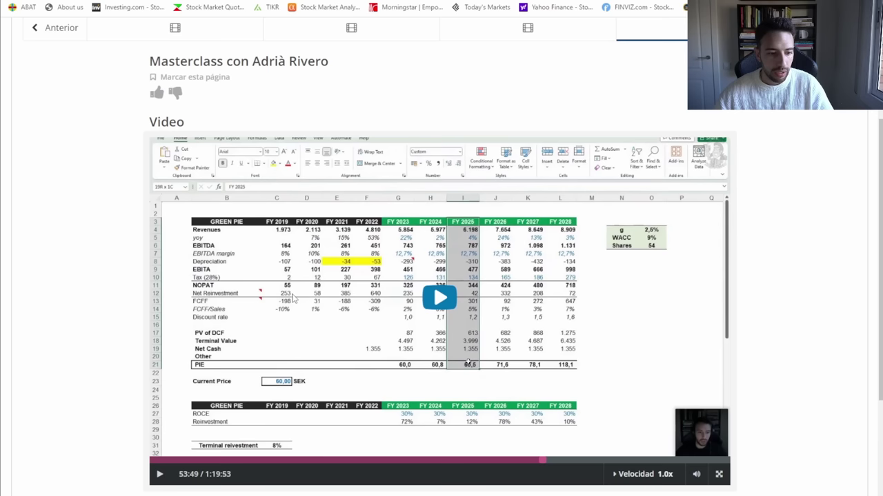
scroll(524, 312, down, 1)
scroll(524, 312, down, 2)
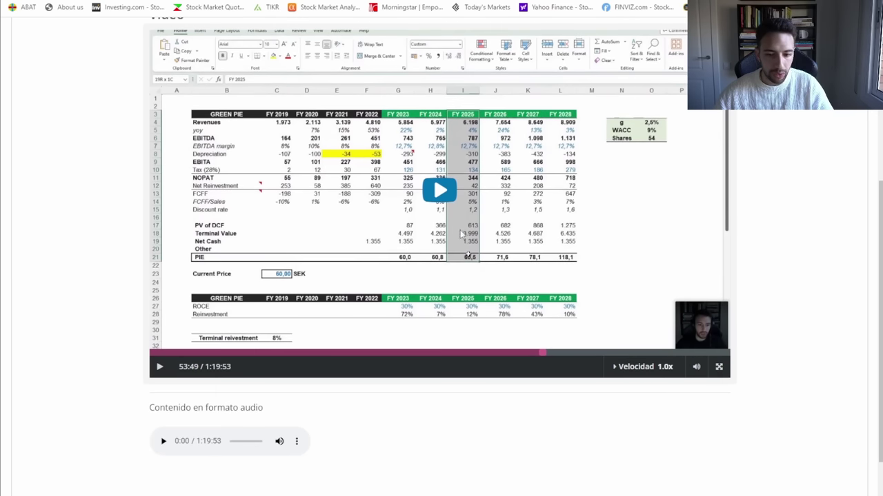
scroll(427, 386, up, 1)
click(410, 407)
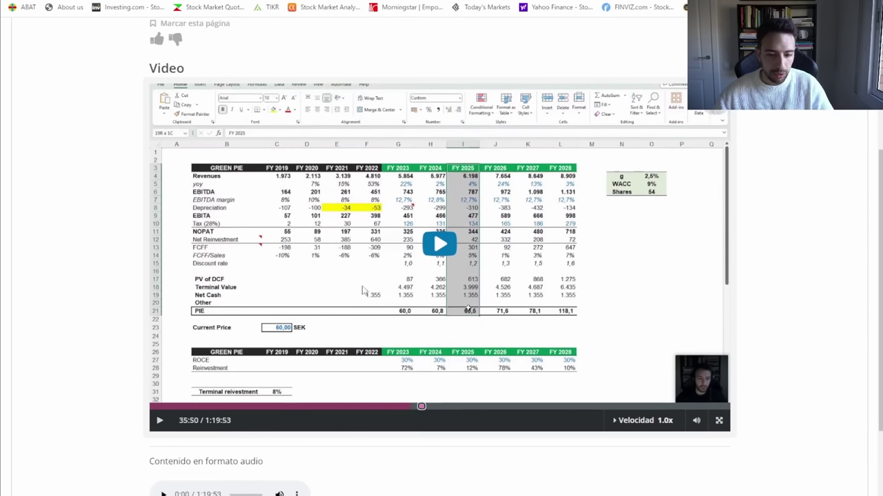
Return to the course outline from the masterclass and go back to its beginning
scroll(400, 320, up, 3)
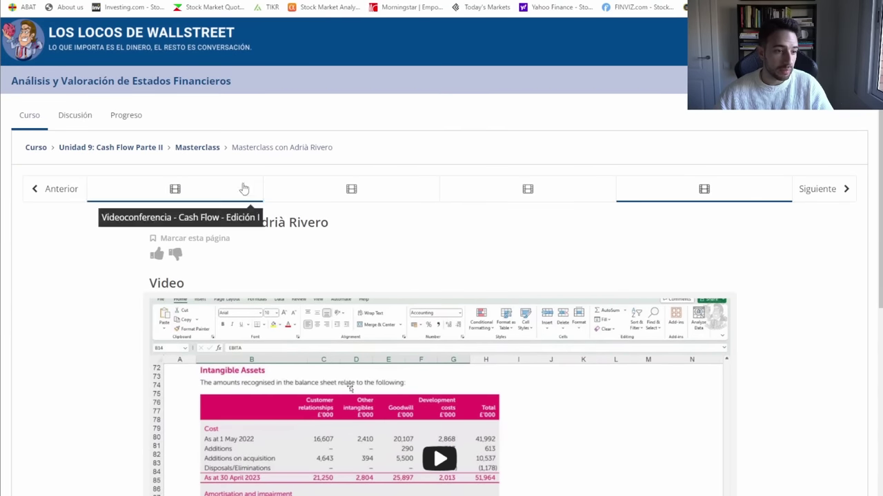
click(142, 152)
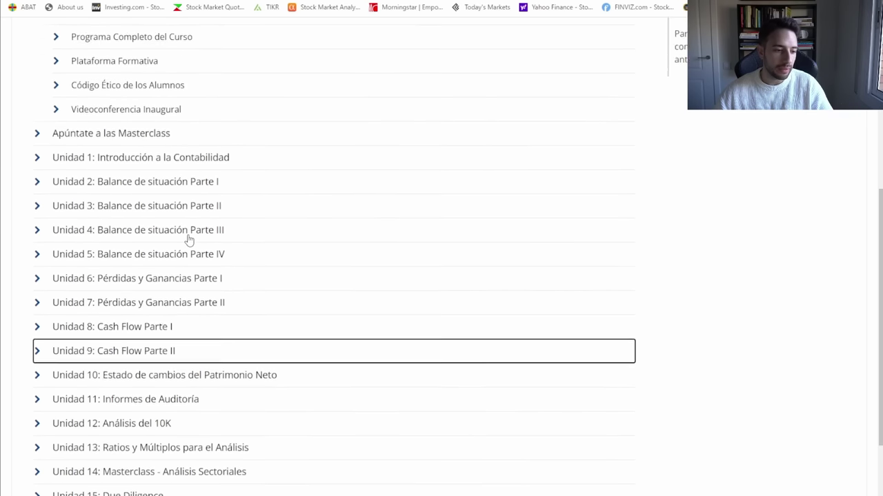
scroll(189, 239, up, 5)
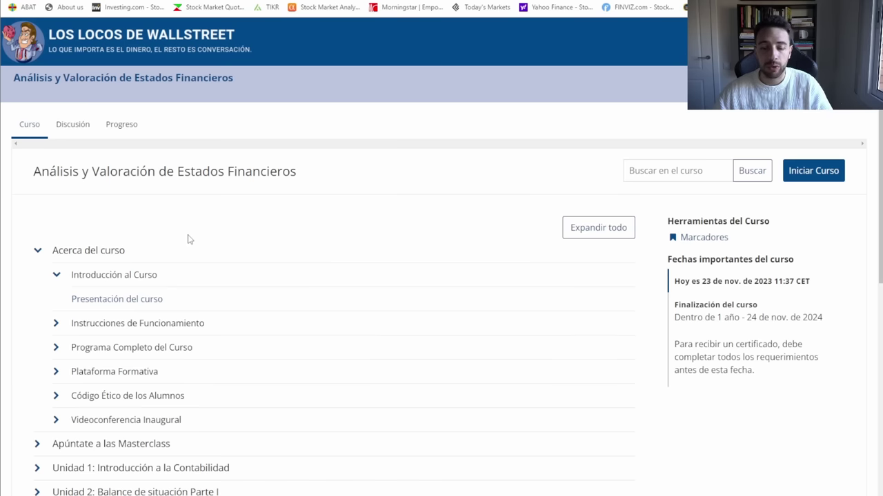
scroll(188, 239, down, 2)
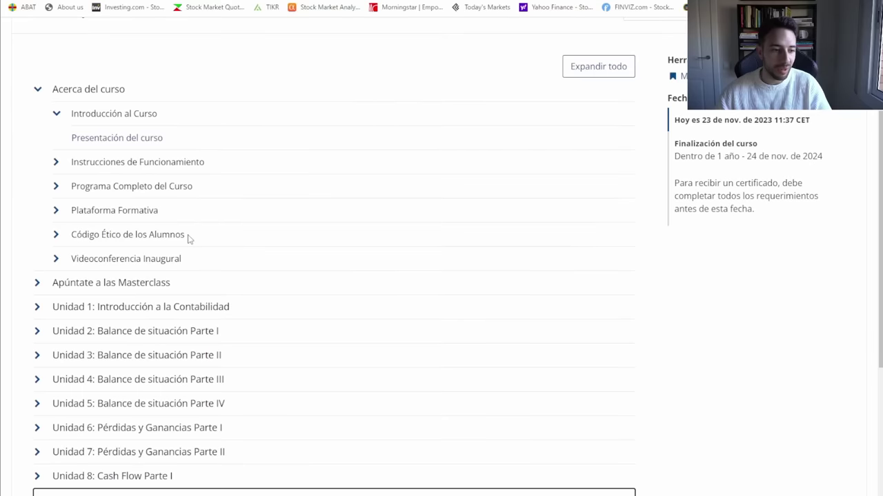
scroll(189, 240, down, 1)
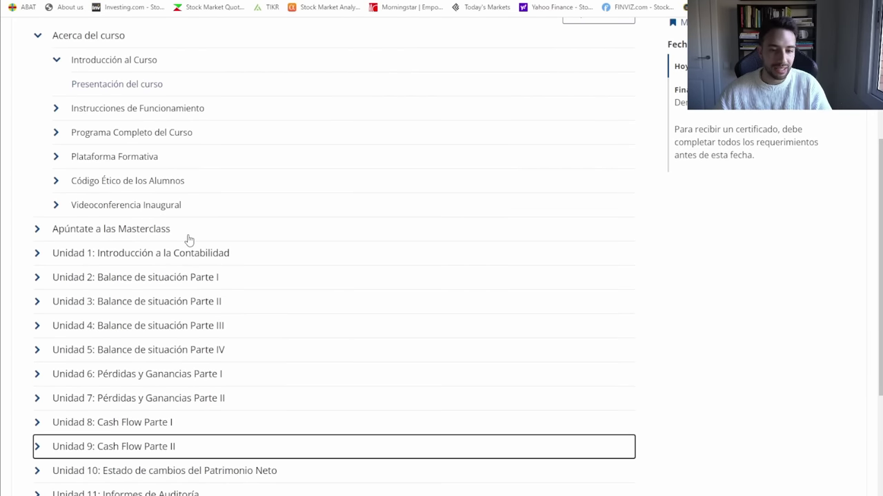
scroll(189, 240, up, 3)
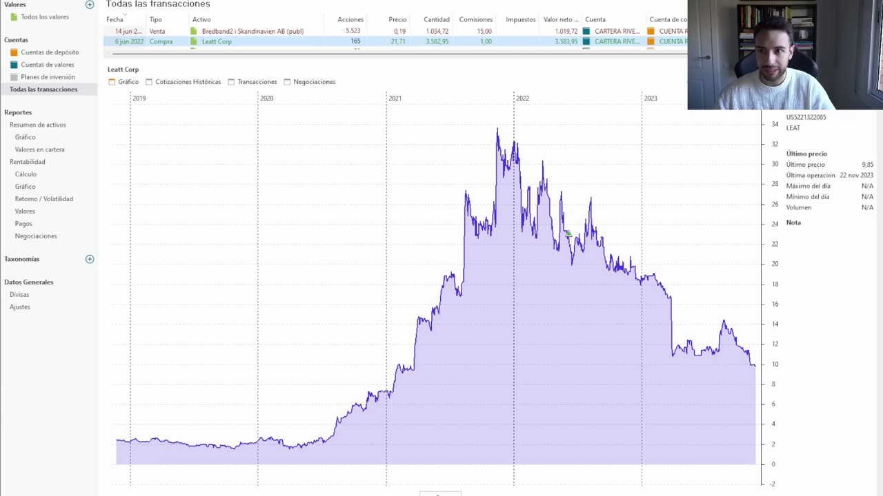
Mark the 2022 purchase, the latest price and the decline since 2022 on the Leatt Corp chart, and clear the annotations
click(567, 234)
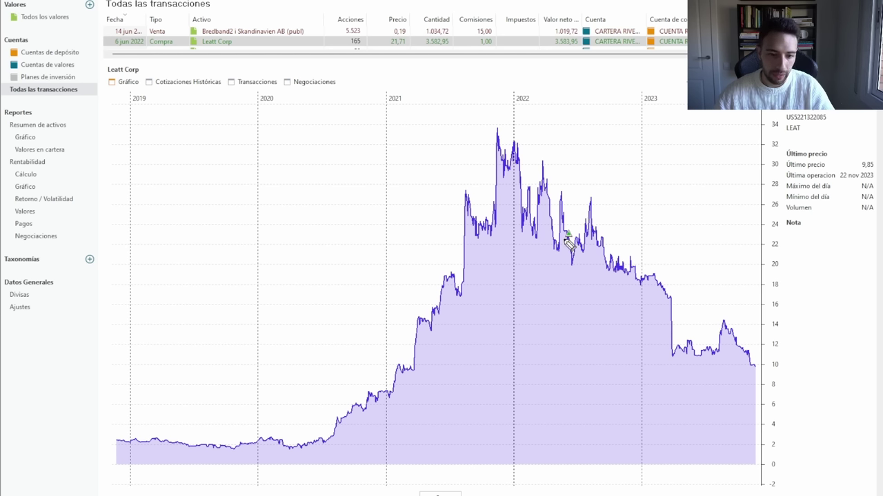
mouse_move(573, 247)
mouse_down()
mouse_move(586, 220)
mouse_move(561, 228)
mouse_move(583, 246)
mouse_move(593, 235)
mouse_move(679, 237)
mouse_move(668, 226)
mouse_move(672, 241)
mouse_up()
mouse_move(764, 376)
mouse_down()
mouse_move(748, 350)
mouse_move(756, 383)
mouse_up()
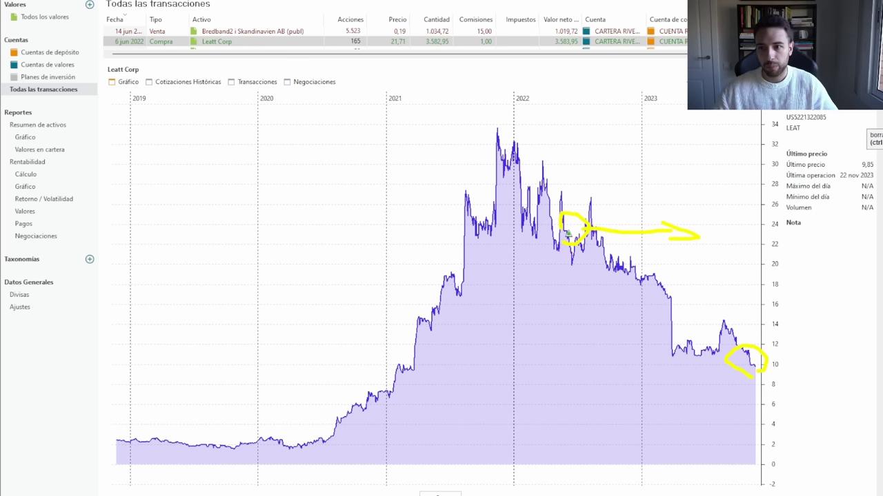
key(ctrl+Delete)
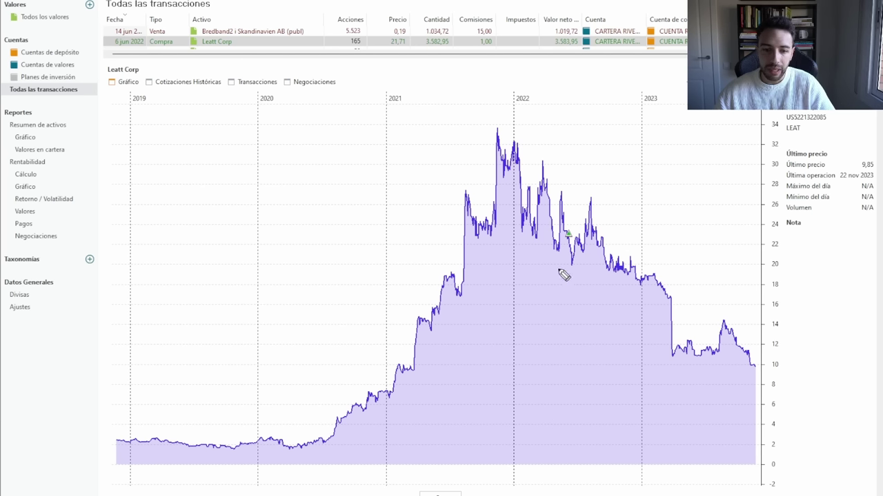
mouse_move(521, 122)
mouse_down()
mouse_move(662, 221)
mouse_move(699, 305)
mouse_move(731, 286)
mouse_up()
key(Escape)
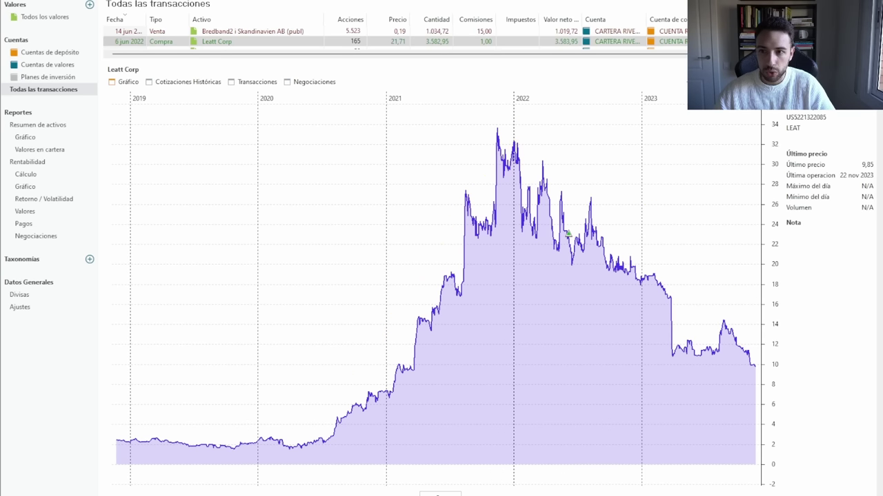
Switch to the LEATT model workbook in Excel and open its VALORACIÓN RÁPIDA sheet
mouse_move(814, 495)
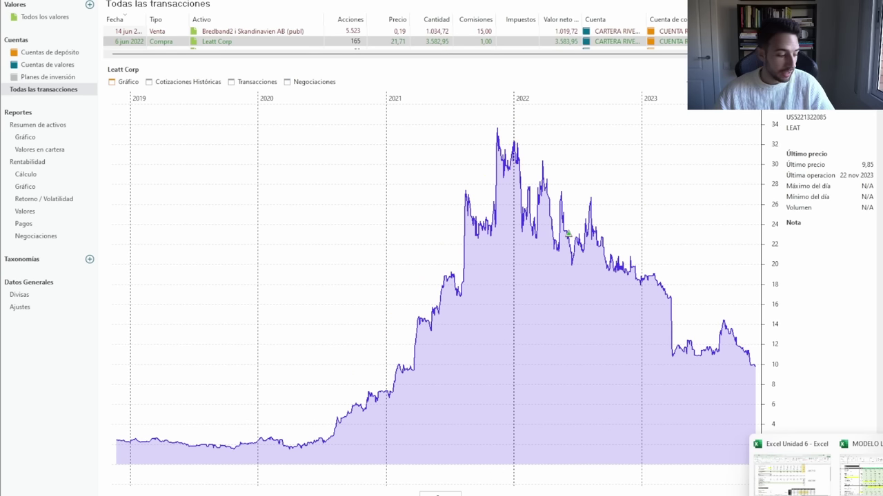
click(859, 483)
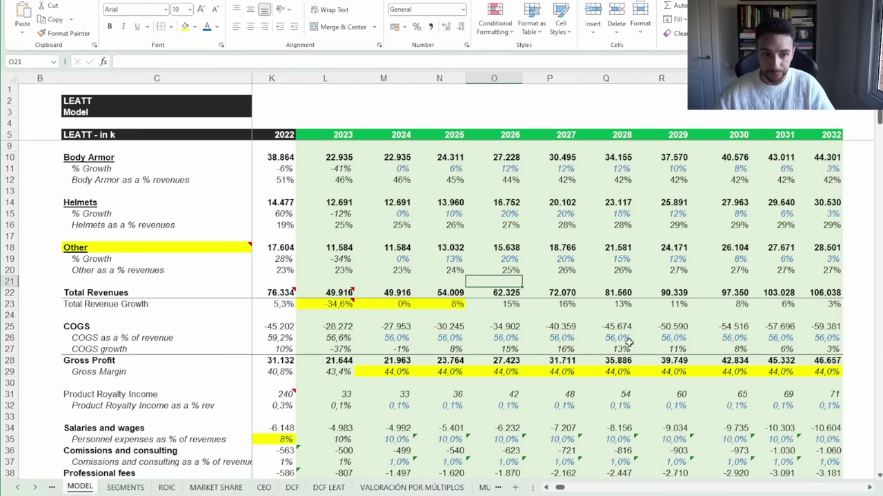
scroll(567, 310, down, 1)
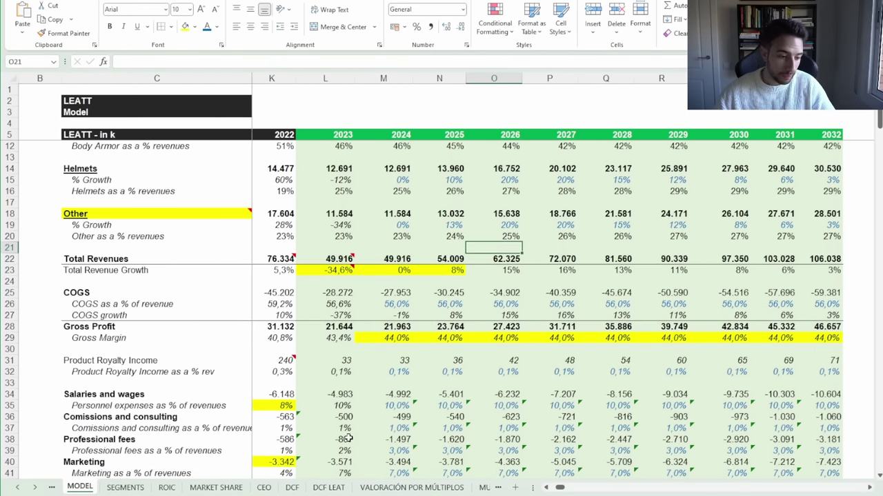
click(53, 488)
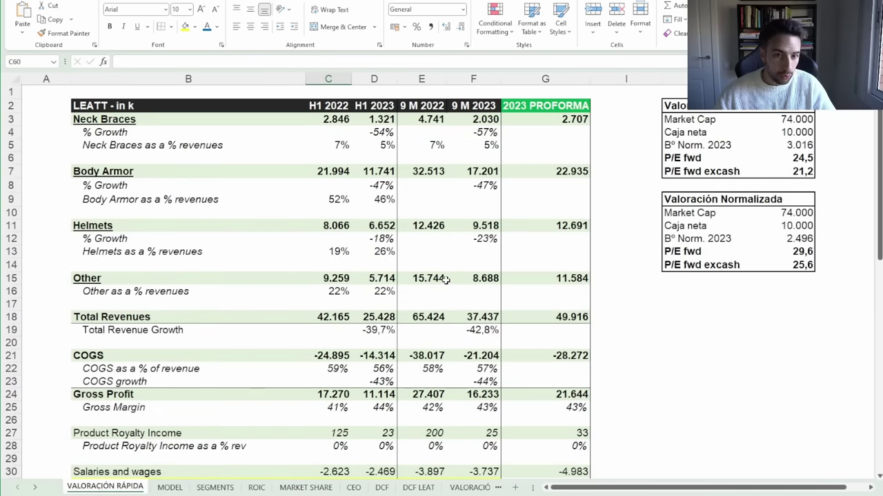
mouse_move(784, 495)
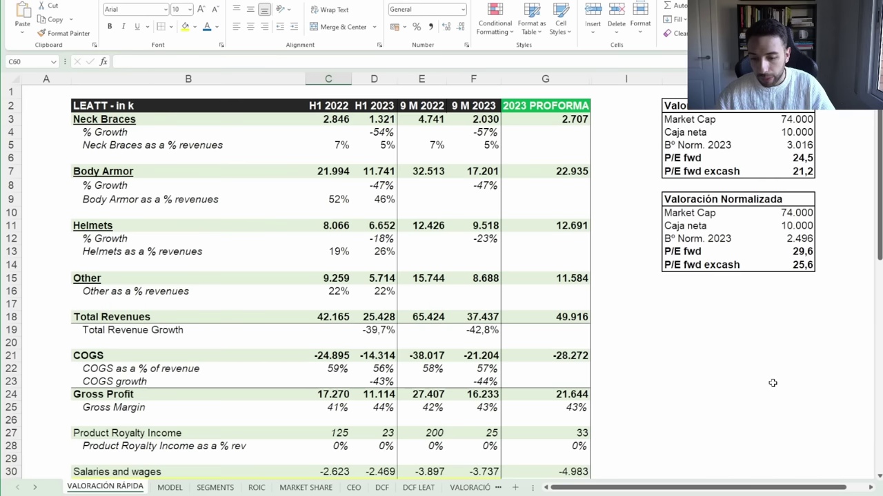
scroll(542, 355, down, 1)
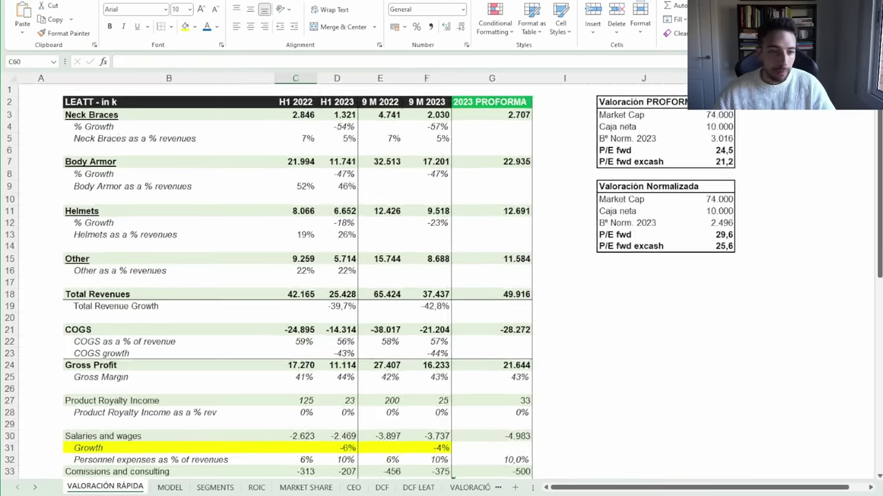
scroll(542, 354, up, 2)
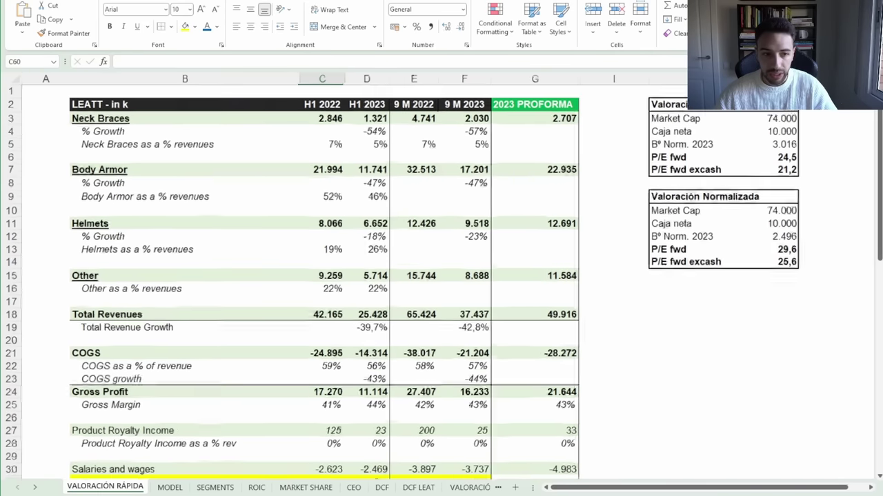
Select the H1 2022 figures from the header down to Total Revenues, and the same range for H1 2023
click(349, 106)
drag(349, 105, 349, 335)
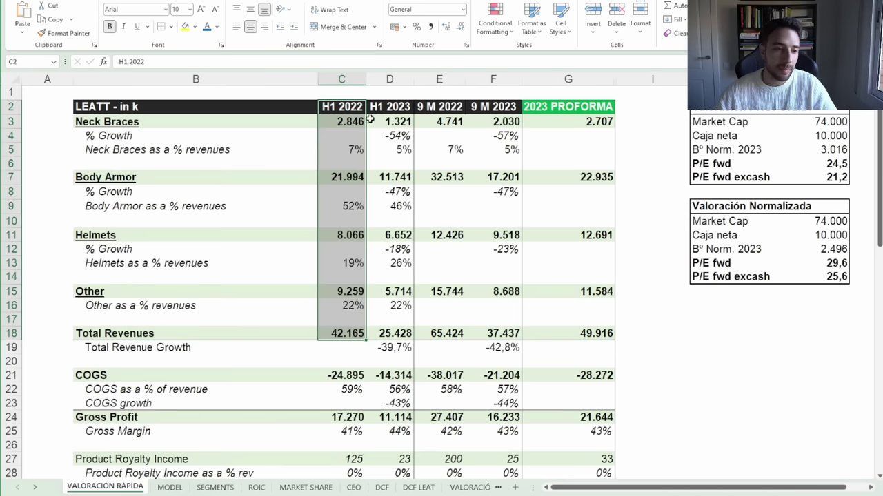
drag(396, 109, 376, 330)
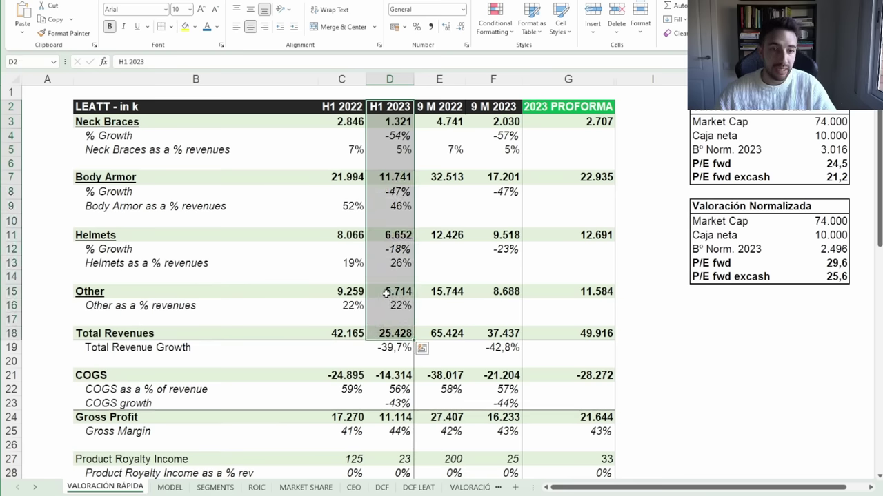
Open the MODEL sheet and review its historical figures from 2015 onward
click(170, 488)
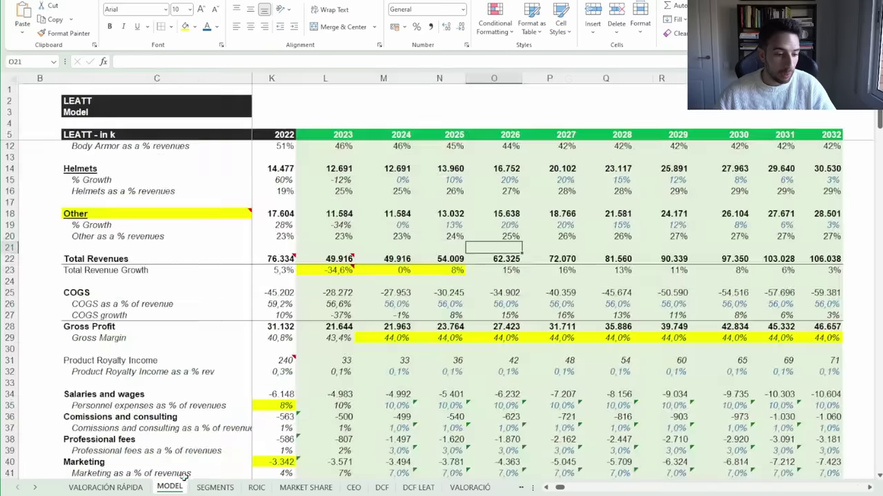
drag(560, 488, 553, 488)
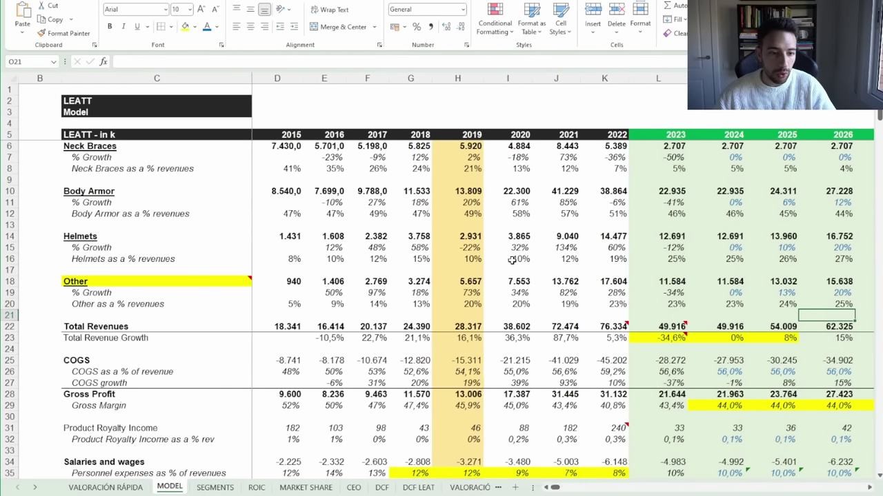
scroll(483, 243, down, 1)
scroll(483, 242, up, 1)
scroll(483, 243, down, 3)
scroll(483, 242, up, 3)
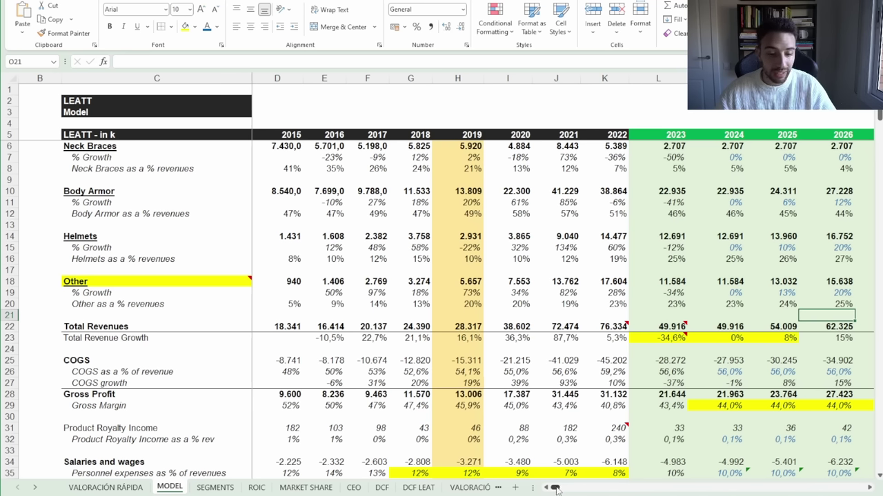
Examine Total Revenue Growth year by year from 2017, select 2020 to 2022 together, and single out 2021
click(366, 338)
click(407, 340)
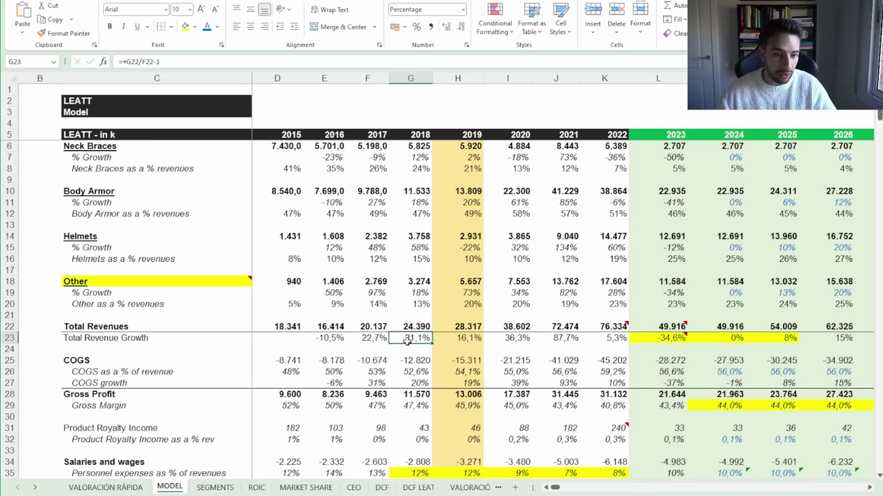
click(468, 338)
click(514, 341)
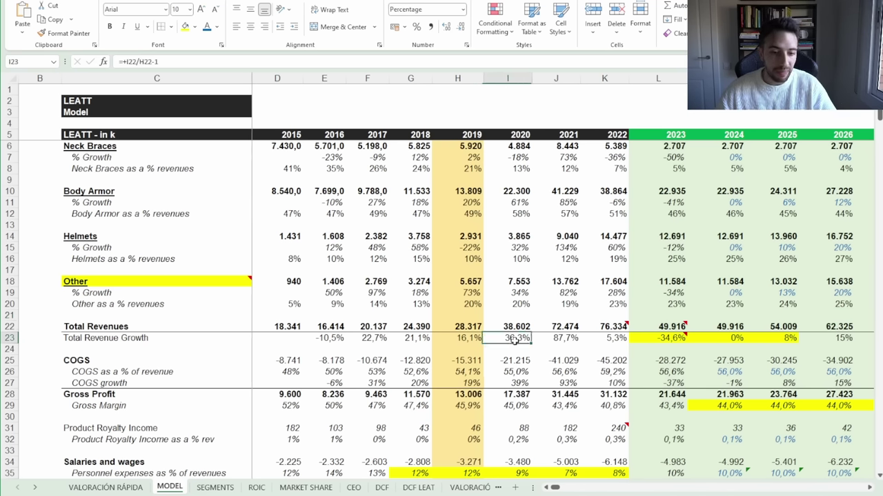
drag(514, 340, 598, 337)
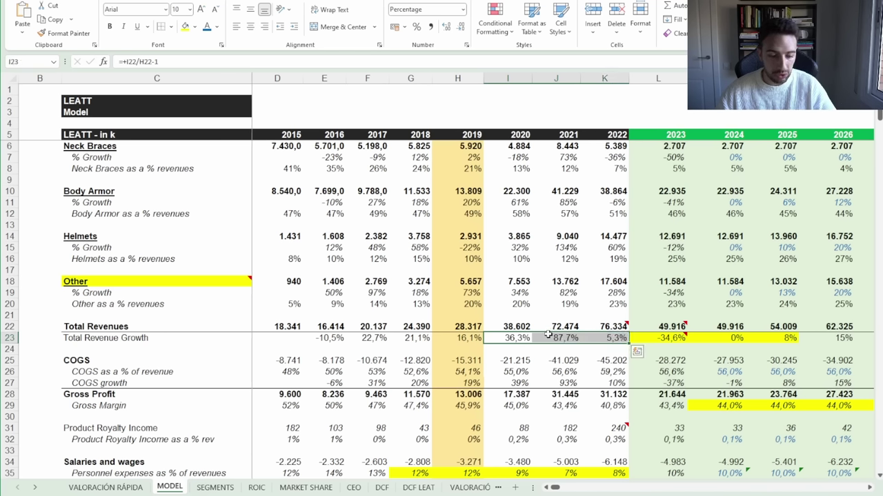
click(549, 336)
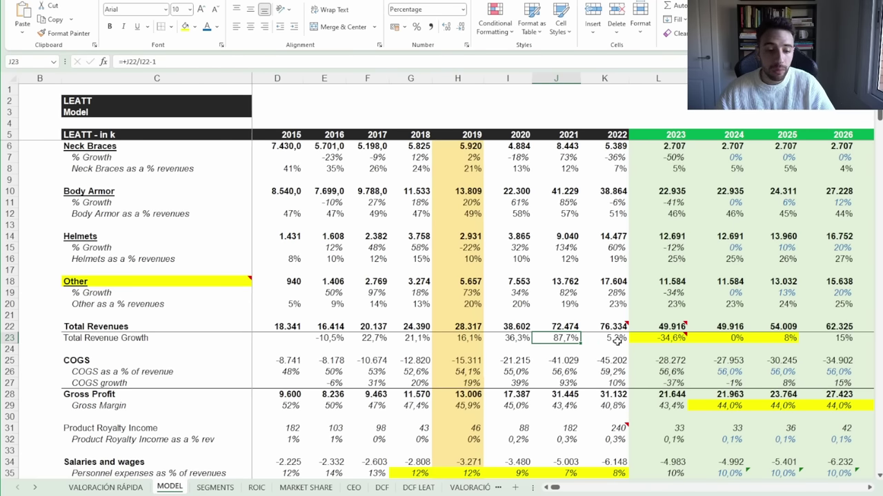
Find the EBIT row of the income statement and examine the EBIT Margin for 2017, 2020, 2021 and 2022
scroll(617, 339, down, 4)
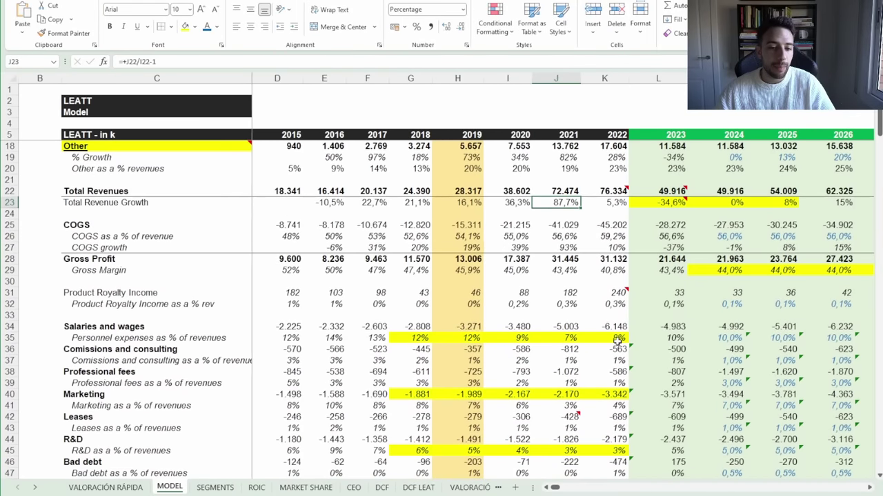
scroll(470, 341, down, 1)
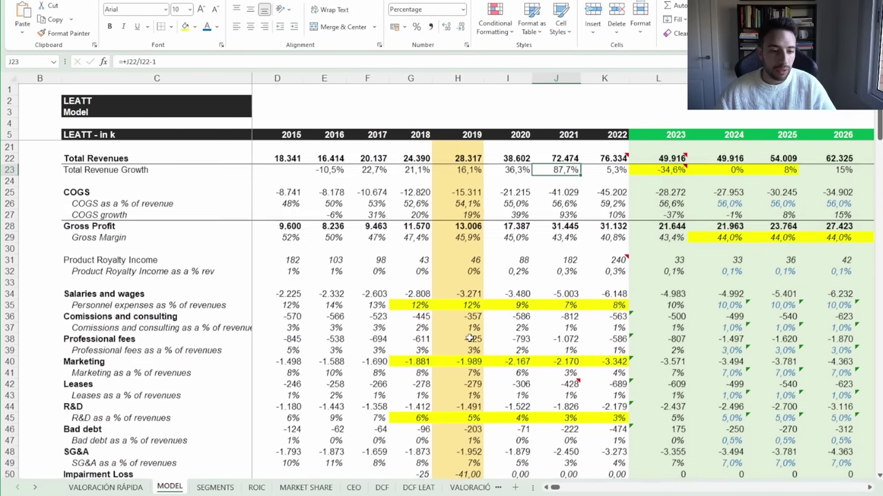
scroll(355, 283, down, 2)
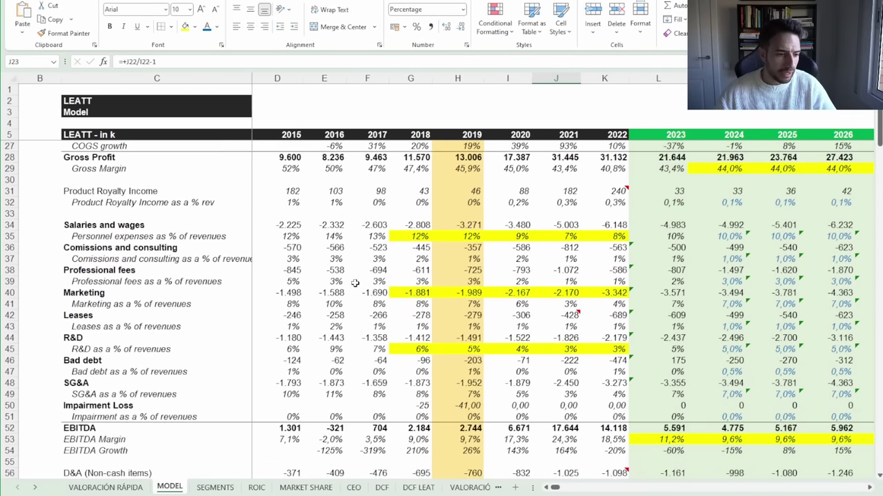
scroll(354, 283, down, 1)
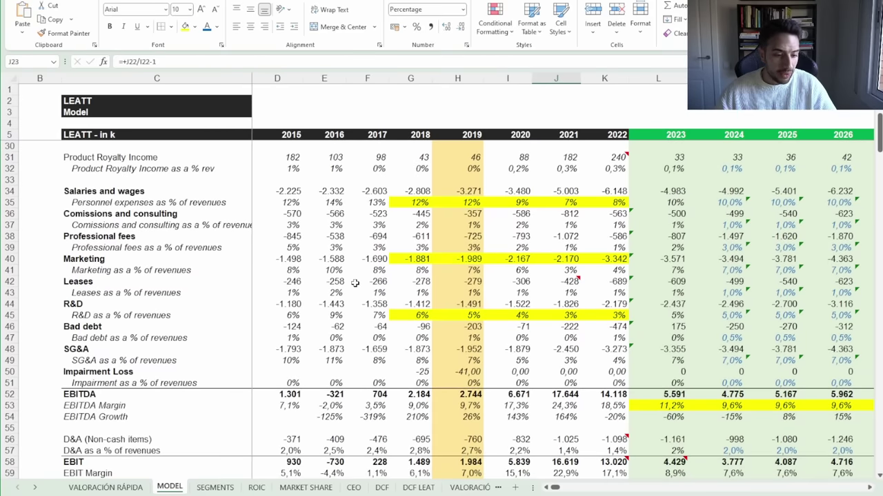
scroll(354, 283, down, 5)
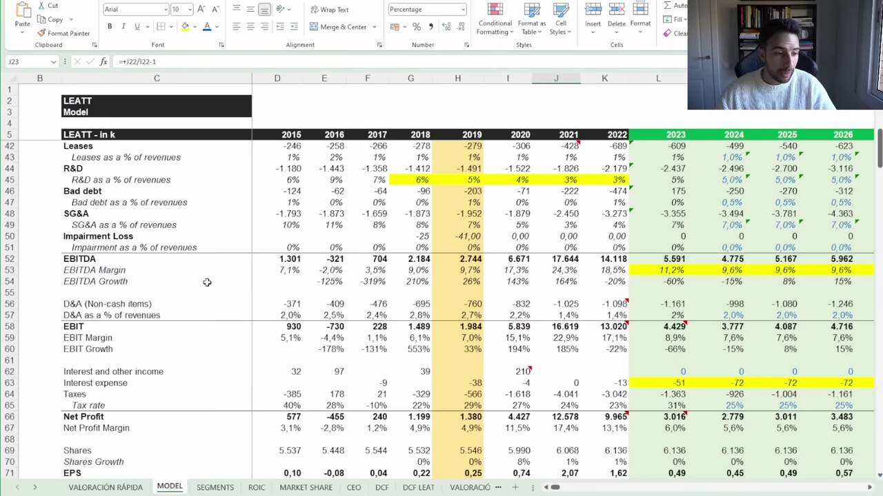
click(88, 294)
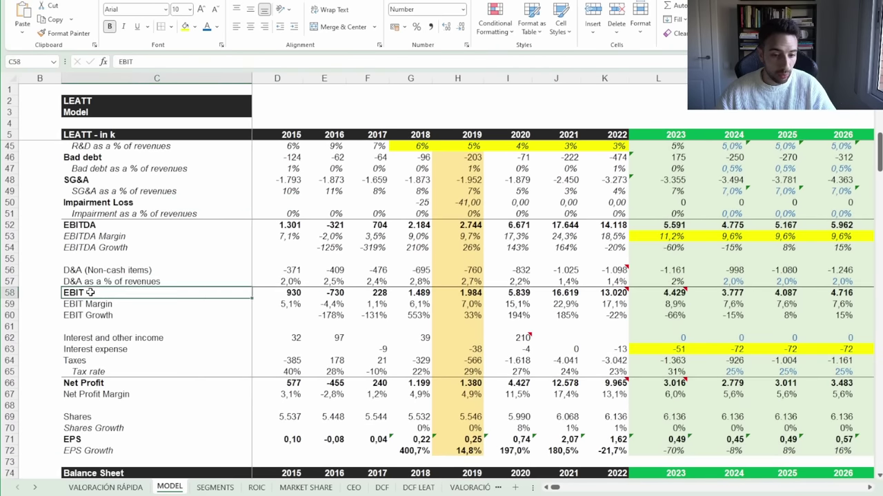
click(376, 307)
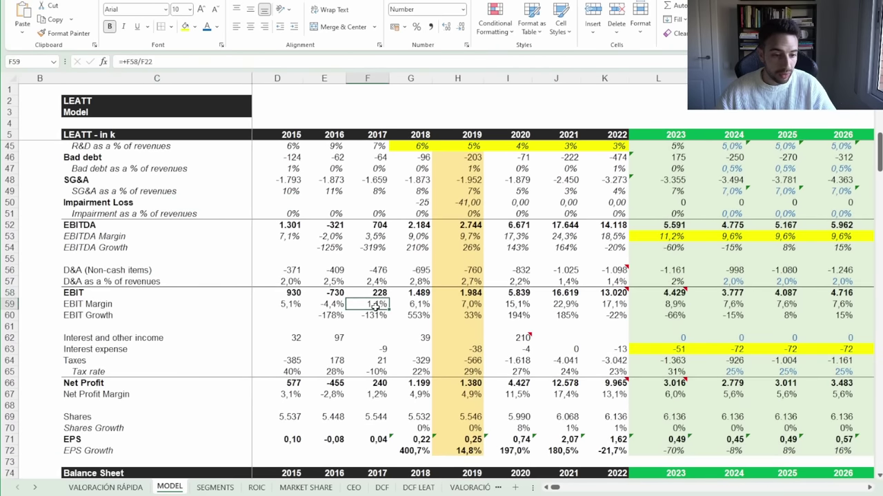
click(529, 307)
click(562, 309)
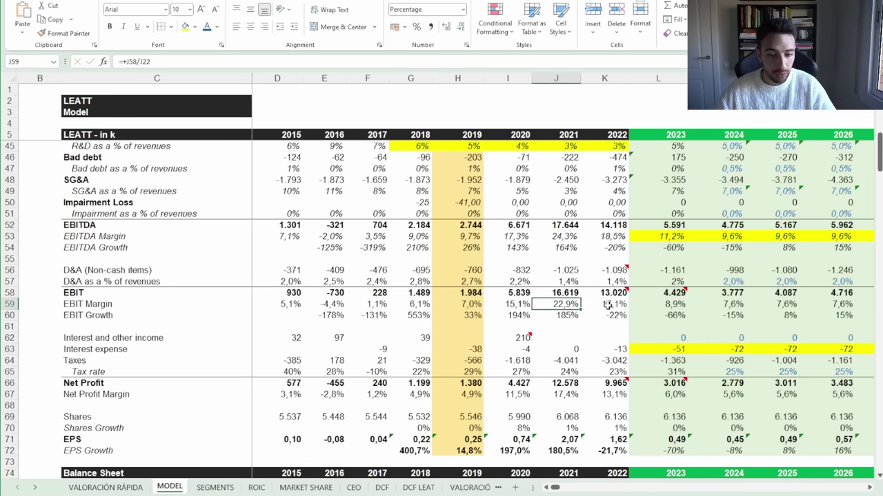
click(603, 306)
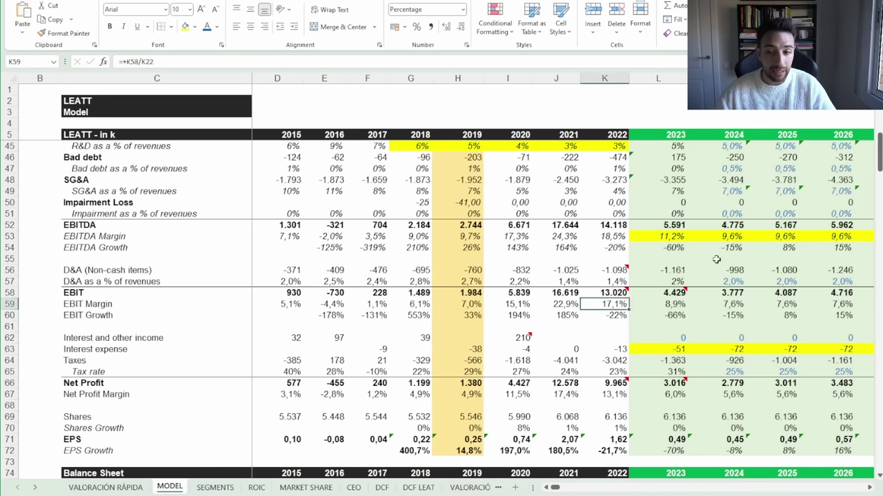
Compare the 2021 EBIT Margin with the 2023 EBIT Margin
ctrl+scroll(806, 383, up, 1)
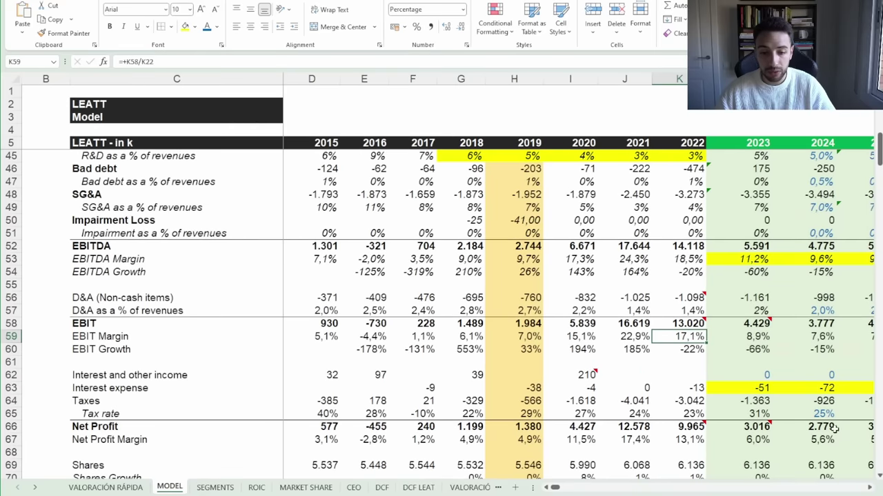
scroll(800, 376, down, 1)
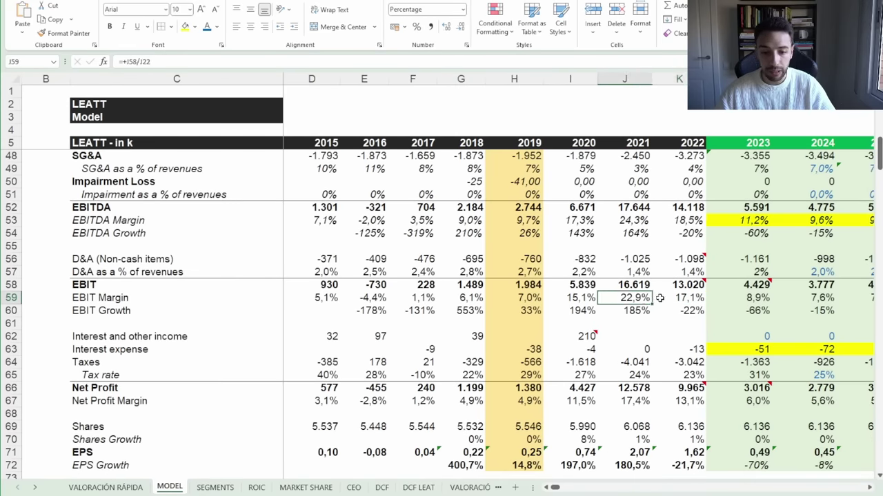
click(740, 295)
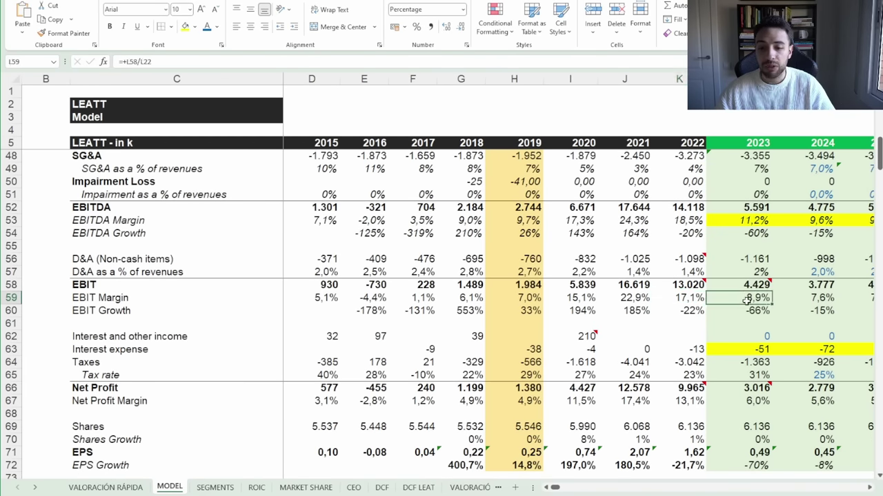
Select the 2019 to 2022 columns of the model, and narrow the selection to 2020 through 2022
click(868, 488)
click(869, 487)
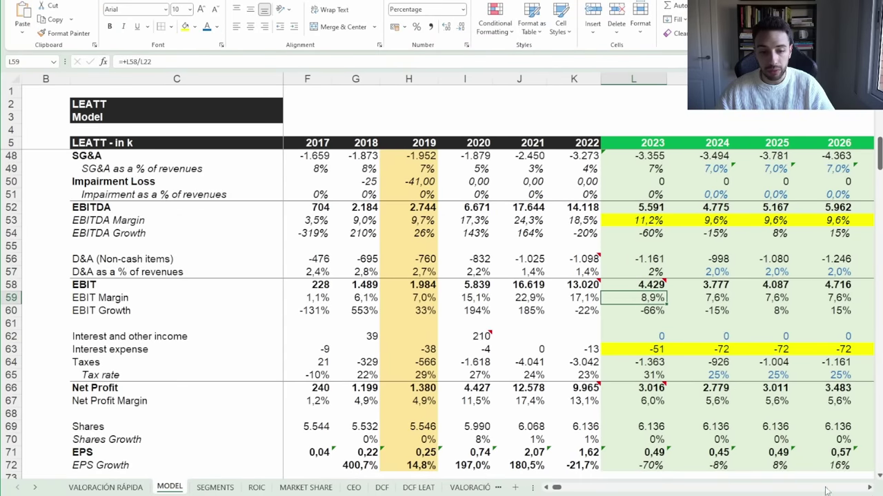
scroll(547, 489, left, 2)
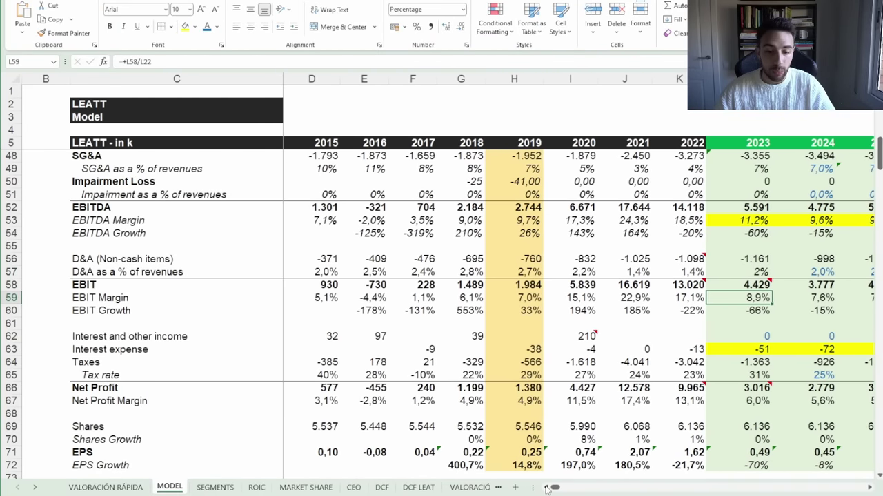
scroll(564, 379, up, 1)
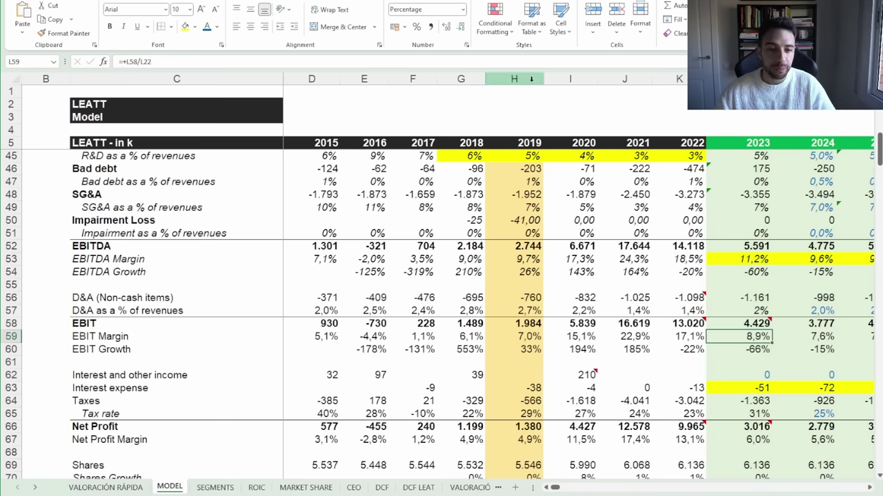
drag(528, 78, 663, 71)
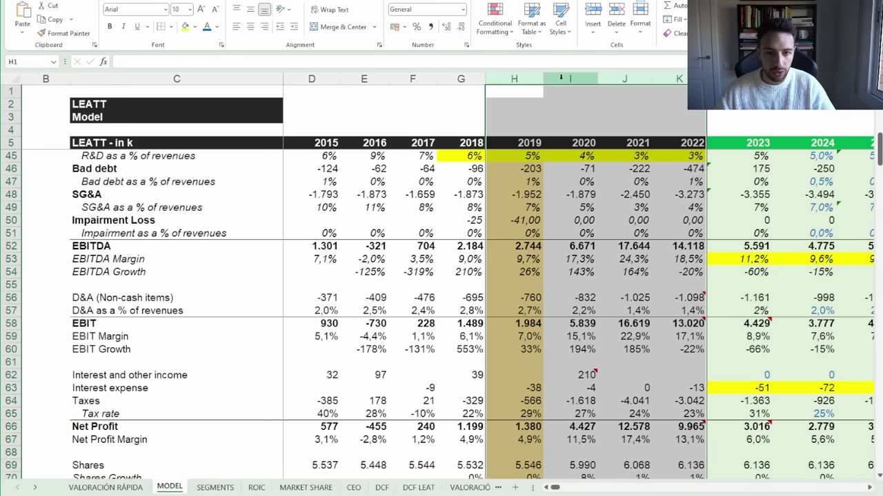
drag(571, 79, 668, 80)
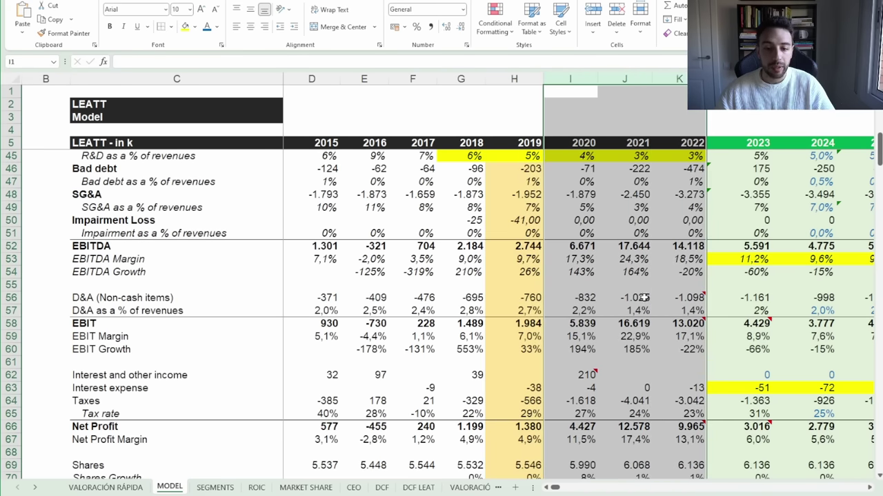
Circle the 2019 Total Revenues, draw an arrow from it to the 2023 figure, and strike out the 2020 to 2022 revenues
scroll(643, 297, up, 13)
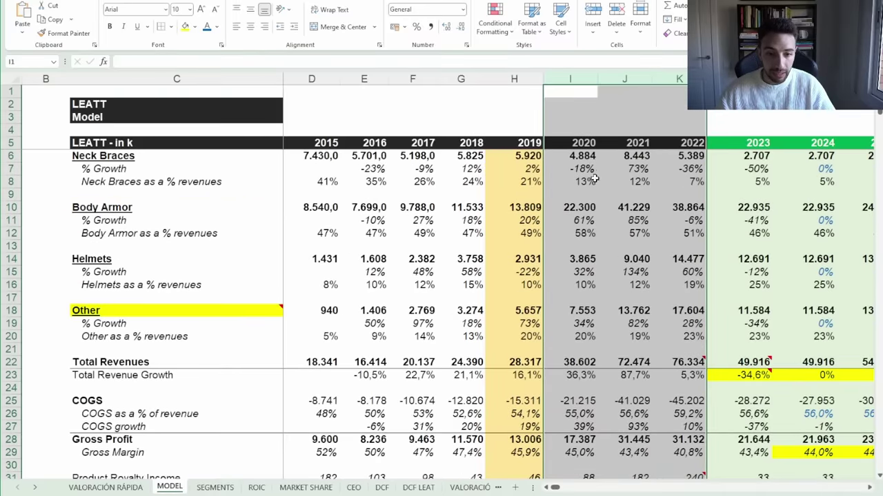
scroll(649, 222, down, 4)
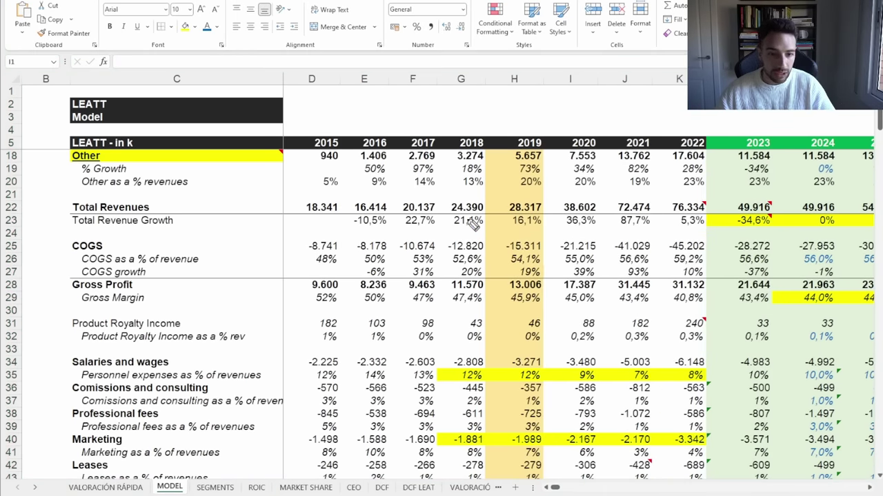
mouse_move(513, 229)
mouse_down()
mouse_move(527, 226)
mouse_move(545, 200)
mouse_move(511, 214)
mouse_move(555, 234)
mouse_move(731, 231)
mouse_move(729, 209)
mouse_move(733, 222)
mouse_up()
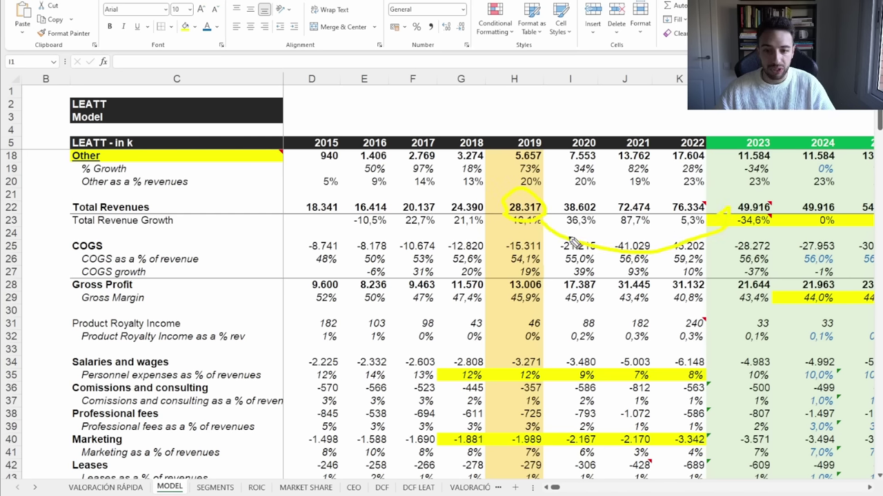
mouse_move(535, 218)
mouse_down()
mouse_move(702, 208)
mouse_move(562, 210)
mouse_move(681, 214)
mouse_move(587, 219)
mouse_up()
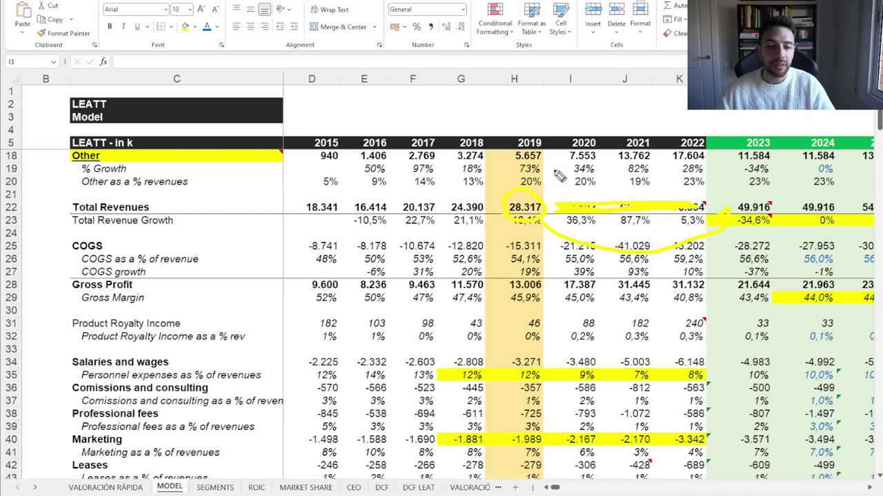
Sketch a growth curve with a bump and an underlying trend line, shade the bump, and clear all annotations
mouse_move(314, 253)
mouse_down()
mouse_move(467, 182)
mouse_move(510, 82)
mouse_move(568, 84)
mouse_move(614, 134)
mouse_move(689, 98)
mouse_up()
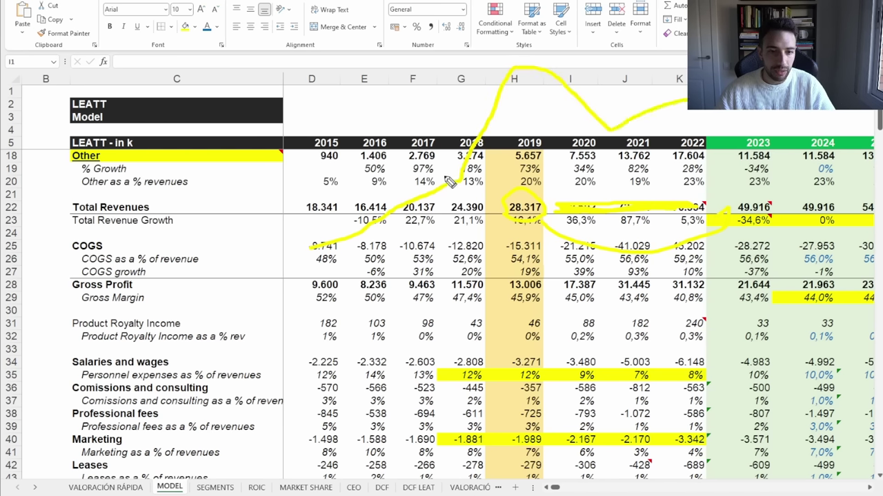
mouse_move(447, 182)
mouse_down()
mouse_move(492, 177)
mouse_move(600, 131)
mouse_up()
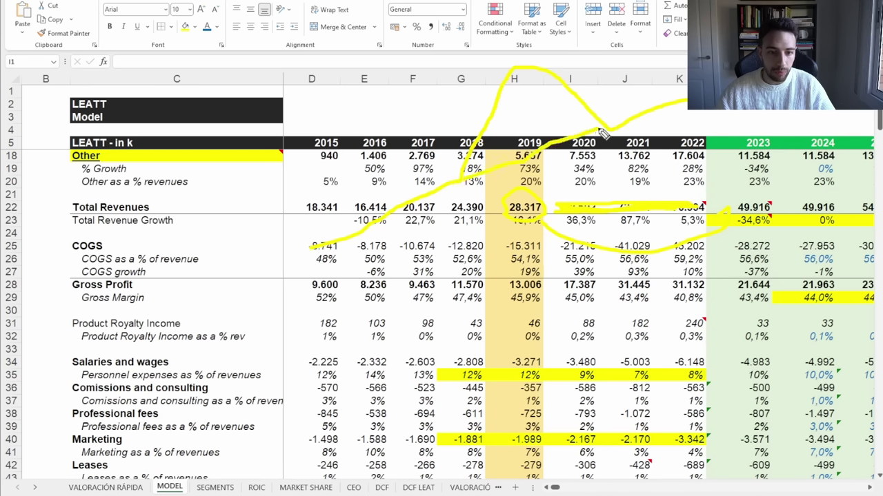
mouse_move(448, 154)
mouse_down()
mouse_move(524, 143)
mouse_move(551, 111)
mouse_move(521, 90)
mouse_move(555, 112)
mouse_up()
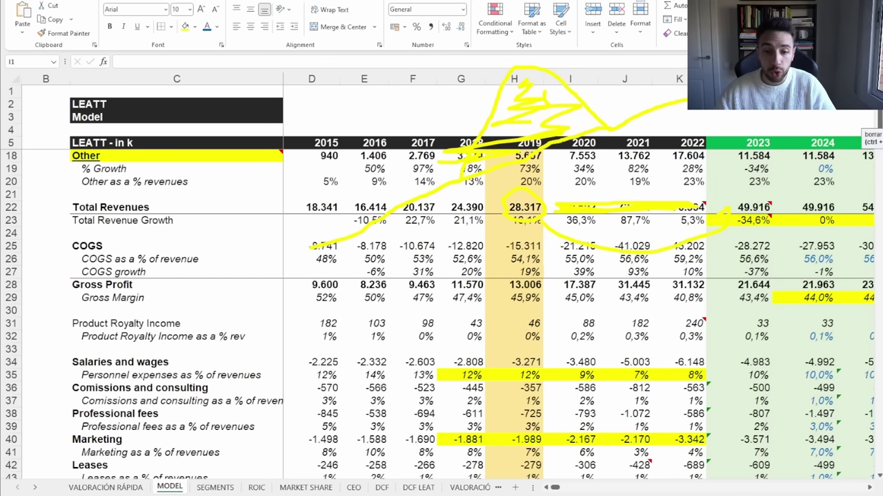
click(867, 140)
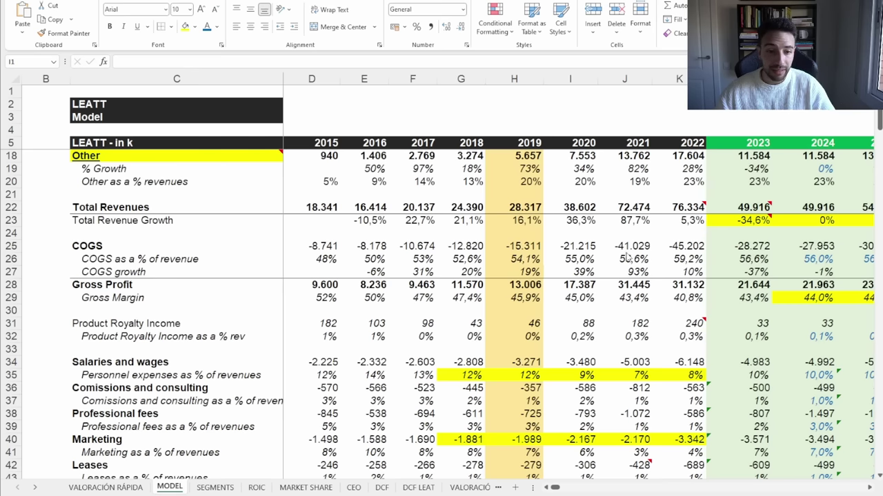
Find the EBIT Margin row and examine its values for 2018 to 2021 and 2023
scroll(626, 256, down, 8)
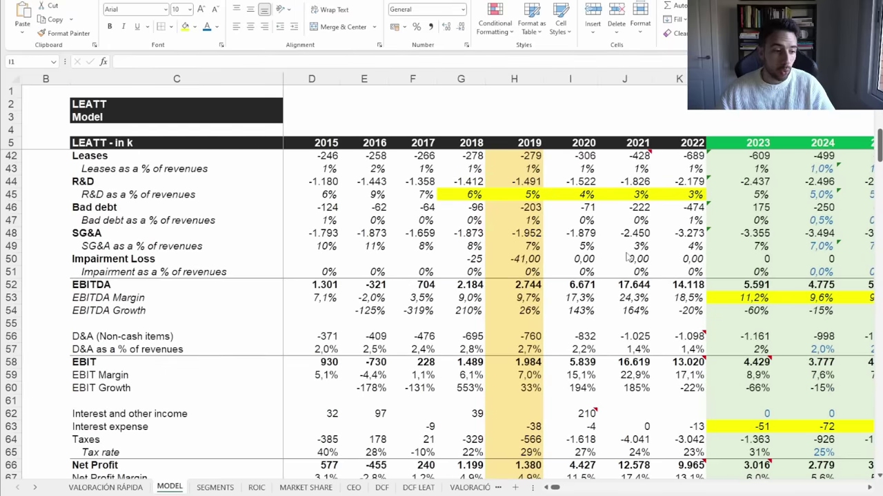
scroll(626, 256, down, 2)
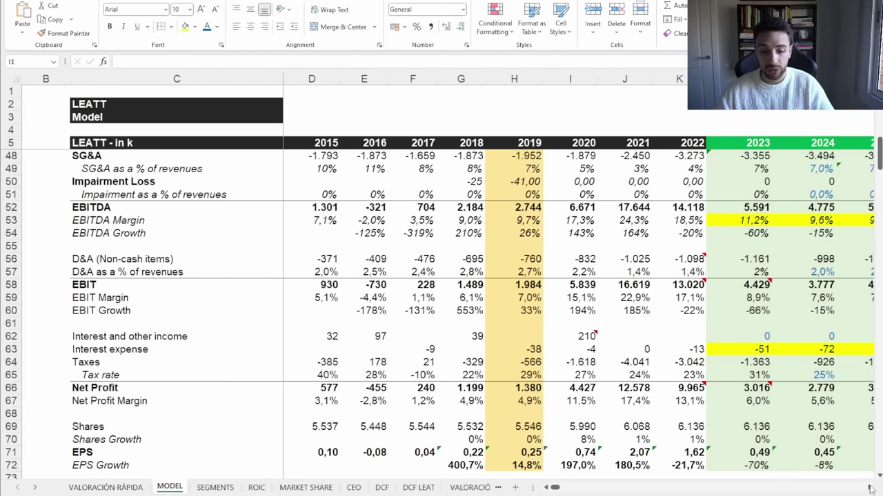
key(ctrl+space)
key(shift+Right)
key(shift+Right)
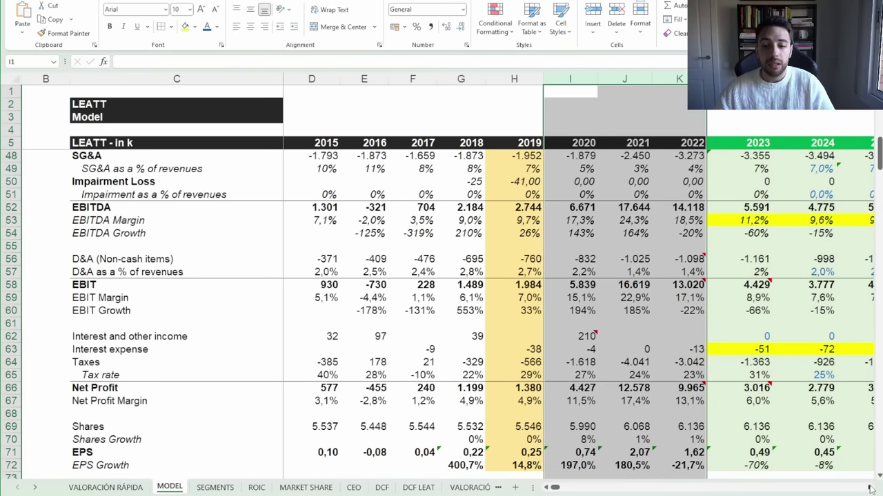
click(779, 260)
click(868, 488)
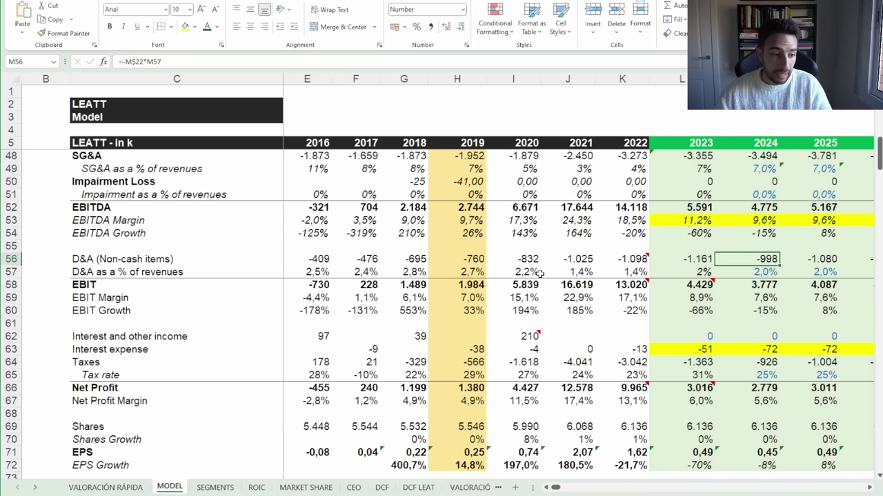
drag(462, 300, 487, 298)
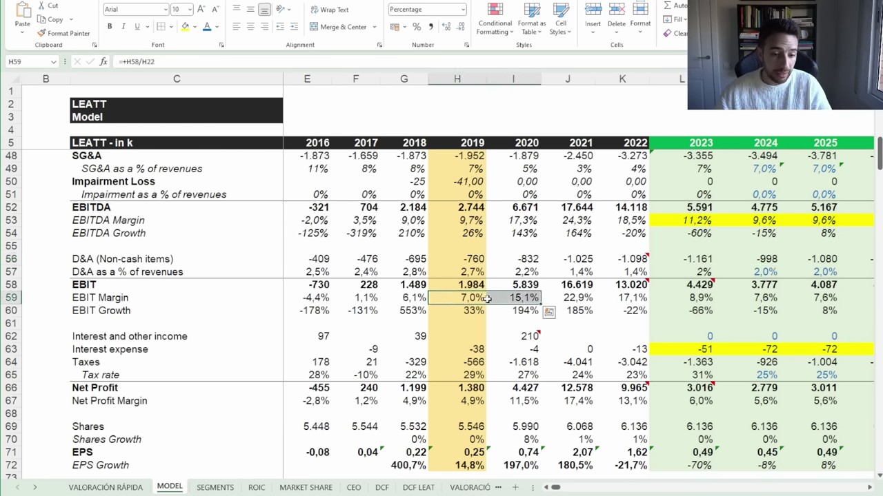
click(414, 299)
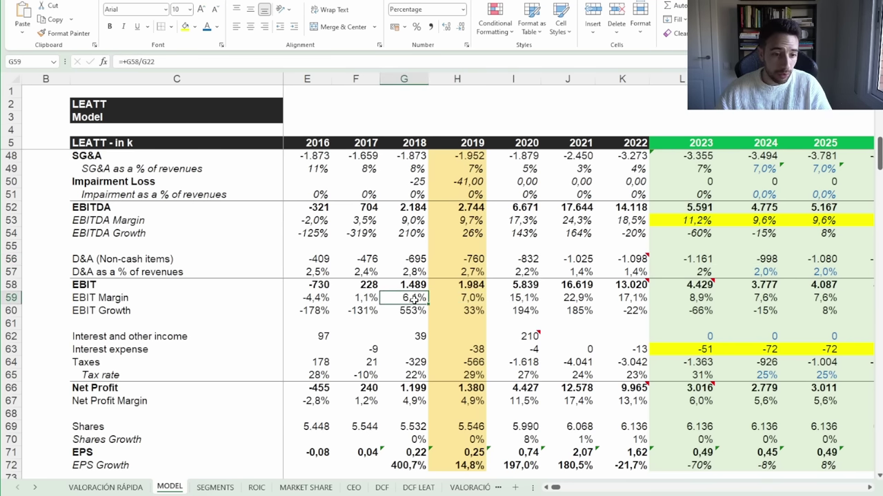
click(575, 308)
click(710, 299)
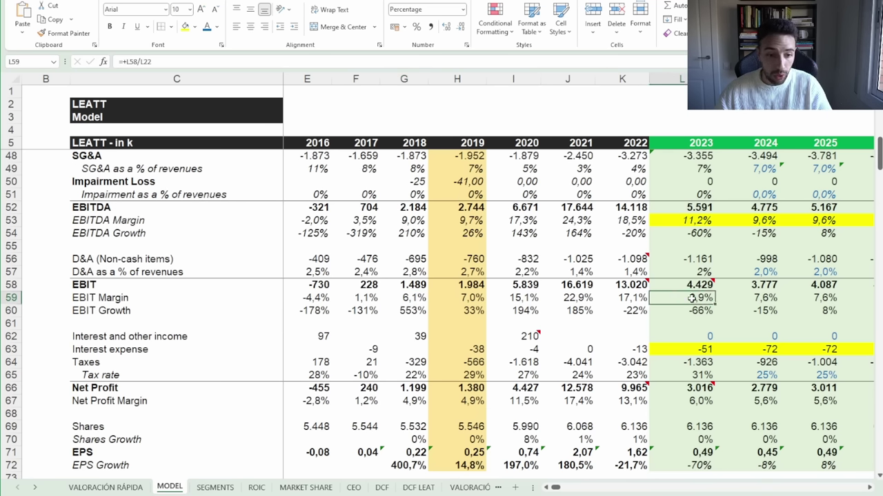
Compare the 2018 and 2019 EBIT Margins with the 2024 and 2025 projections, and select the projected margins from 2024 onward
click(405, 298)
click(469, 301)
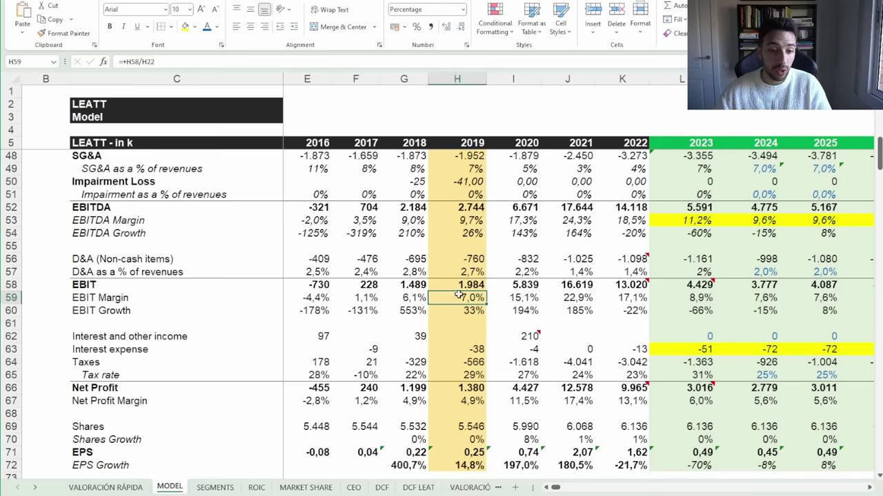
click(759, 298)
click(825, 298)
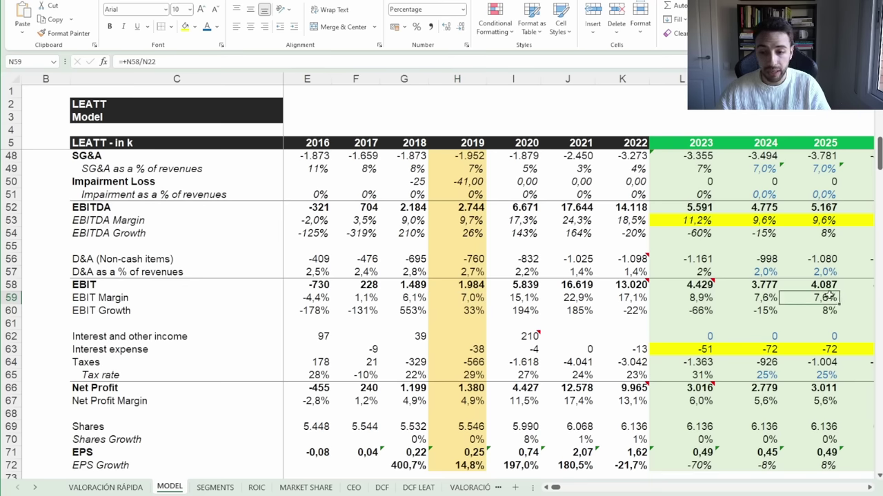
click(868, 488)
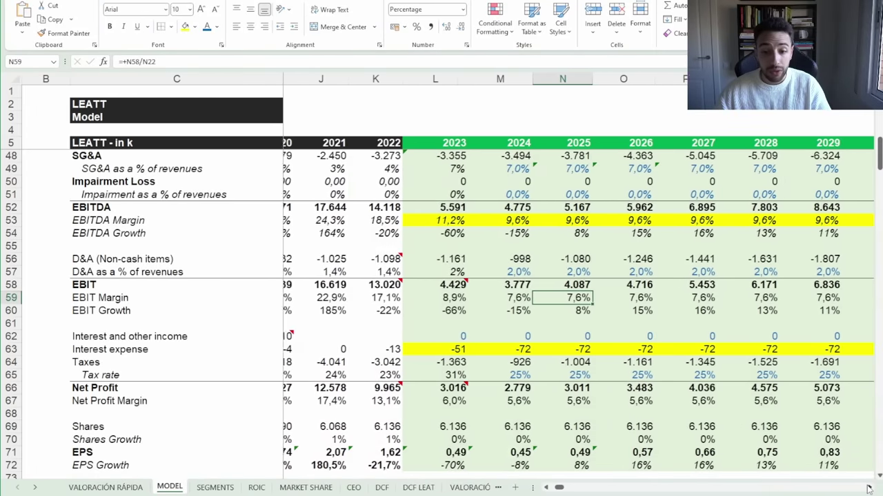
drag(838, 298, 514, 298)
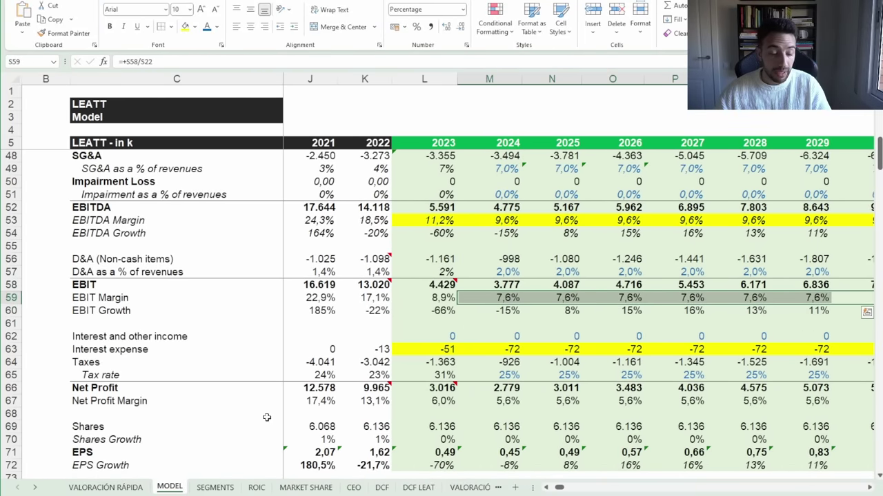
On the VALORACIÓN RÁPIDA sheet, single out the COGS rows for the interim periods and the line items from Product Royalty Income through Bad debt
click(105, 487)
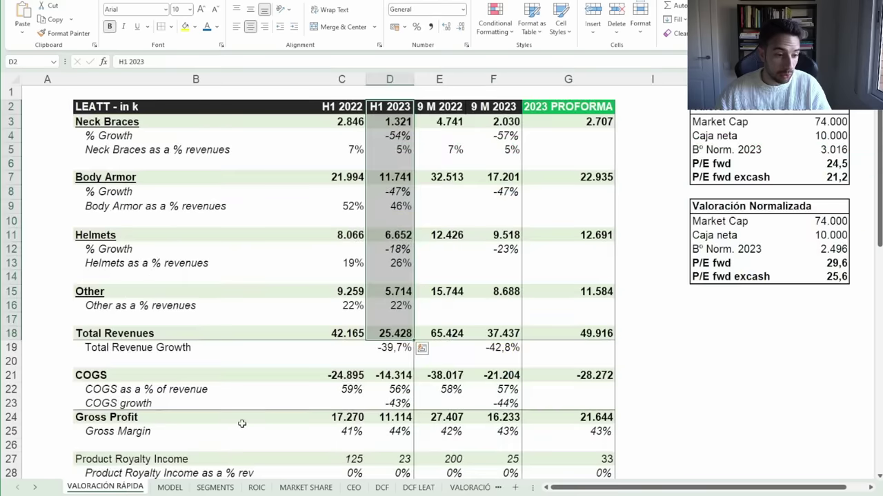
click(452, 278)
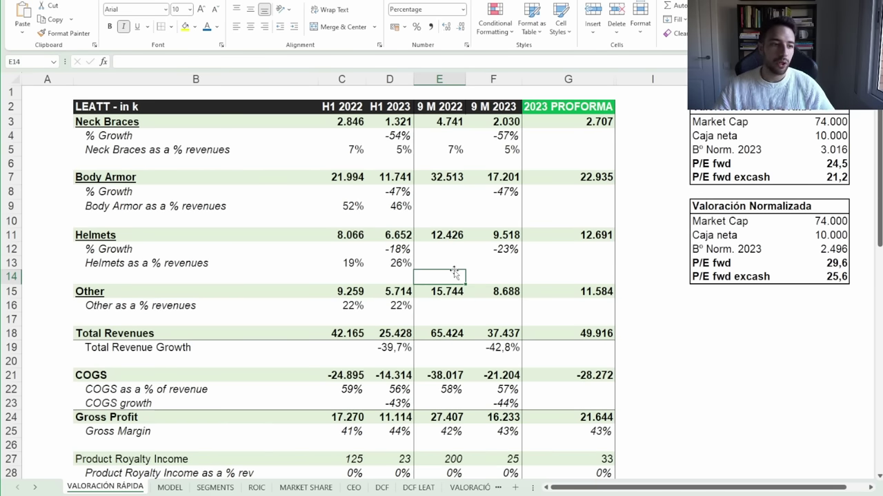
scroll(455, 278, down, 3)
drag(74, 250, 495, 265)
scroll(496, 259, down, 3)
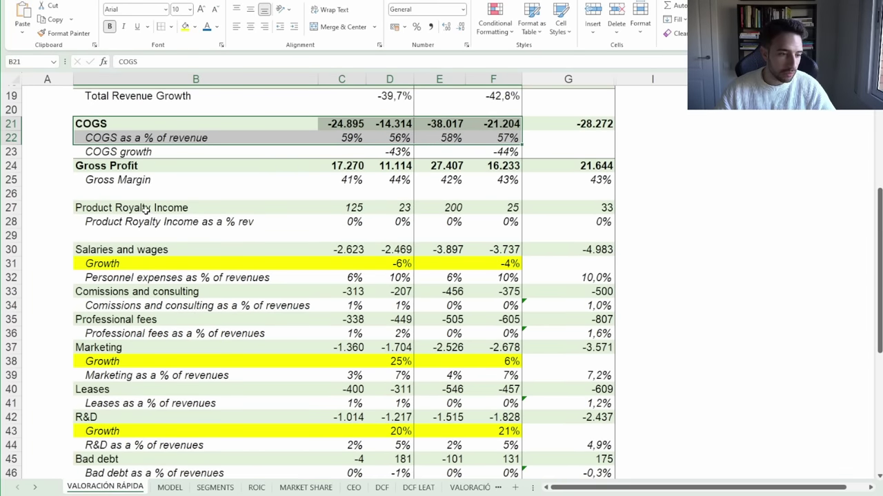
drag(147, 209, 198, 473)
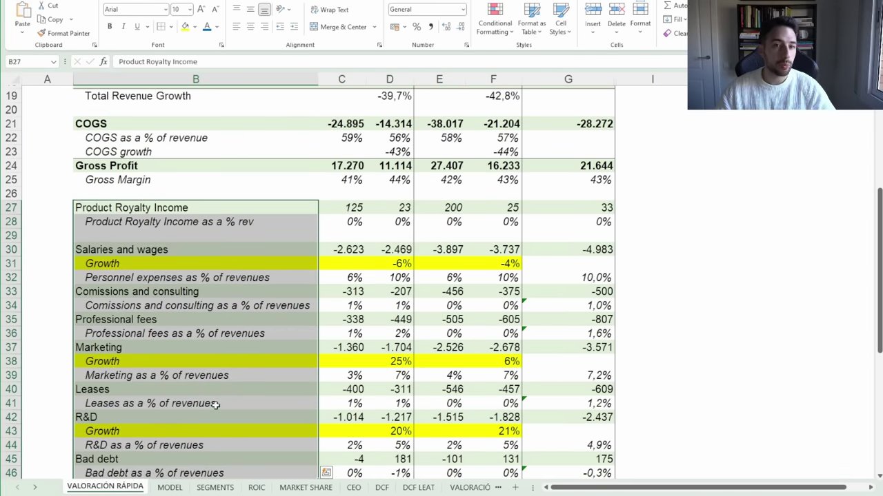
Review the expense and revenue lines, single out the 9 M 2022 Total Revenues, and select the H1 2022 and H1 2023 headings
scroll(233, 369, up, 2)
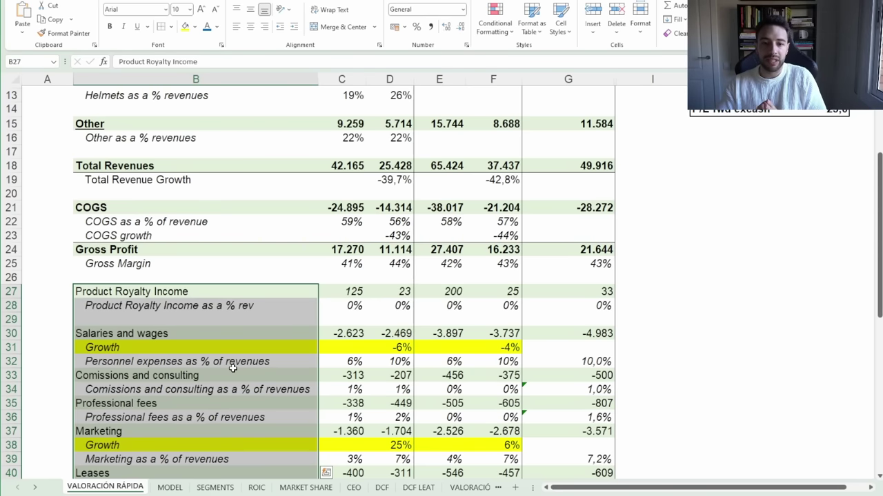
scroll(237, 361, up, 3)
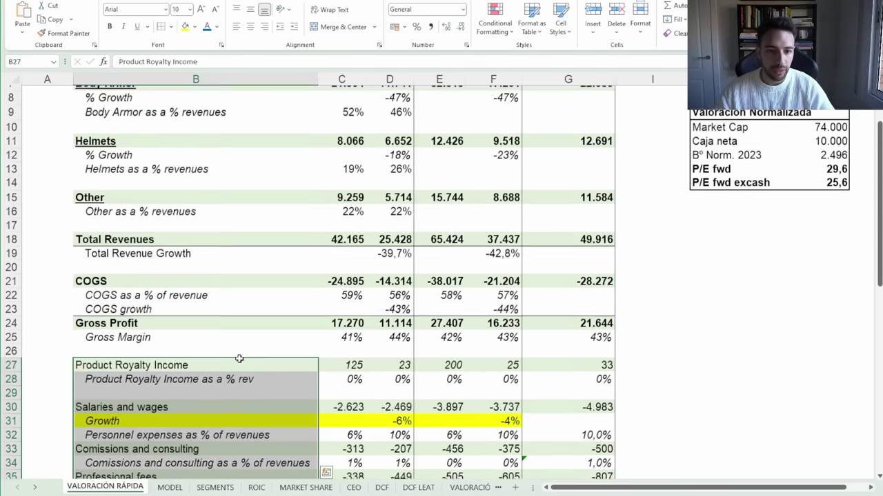
scroll(266, 363, down, 1)
scroll(265, 364, down, 1)
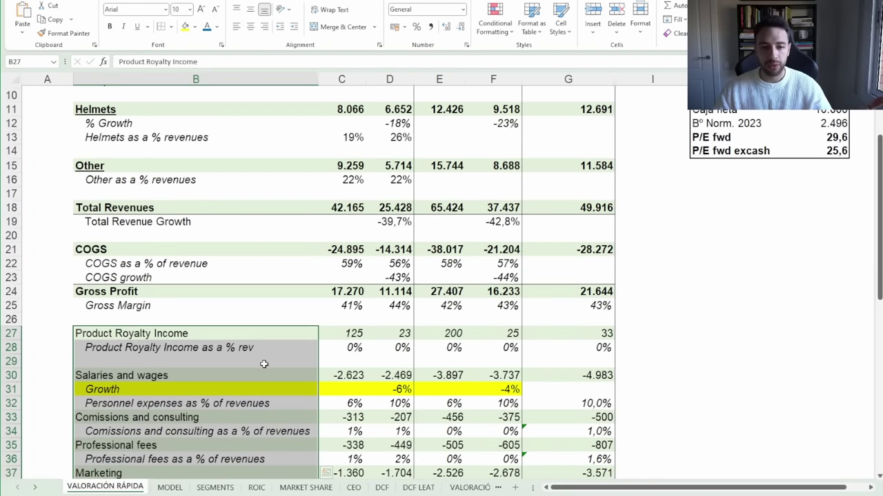
scroll(265, 364, down, 3)
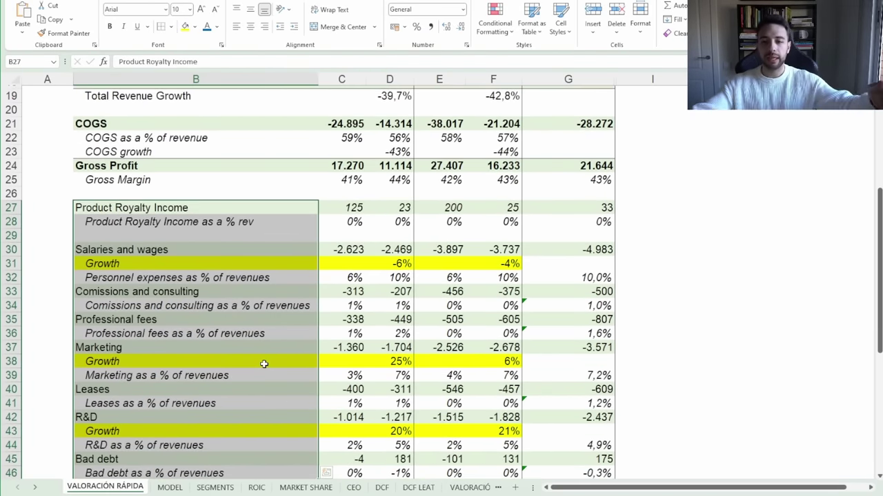
scroll(299, 349, up, 6)
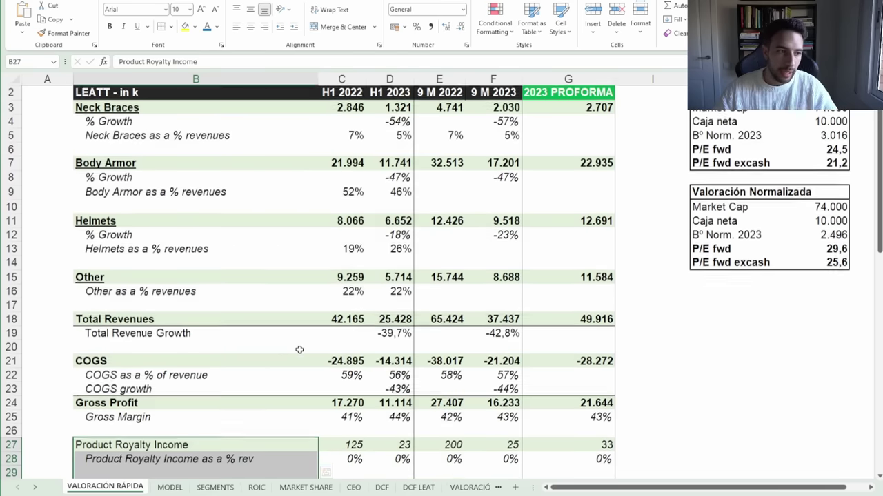
click(439, 332)
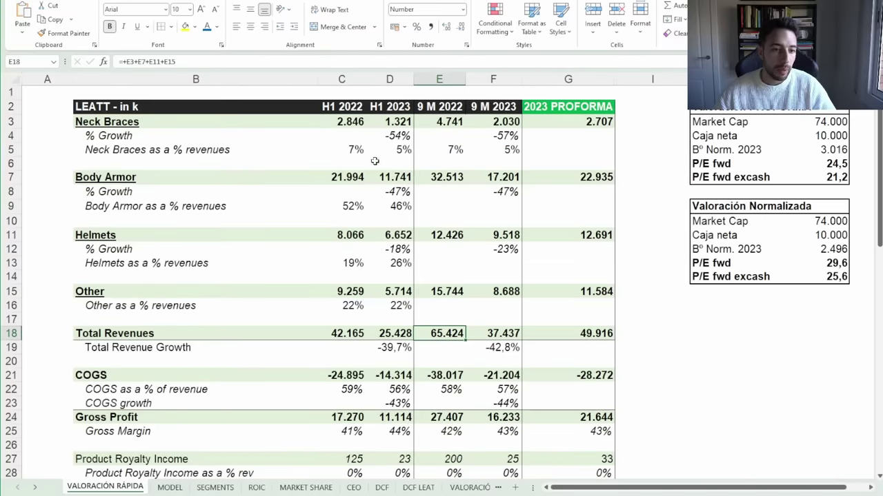
drag(347, 105, 376, 109)
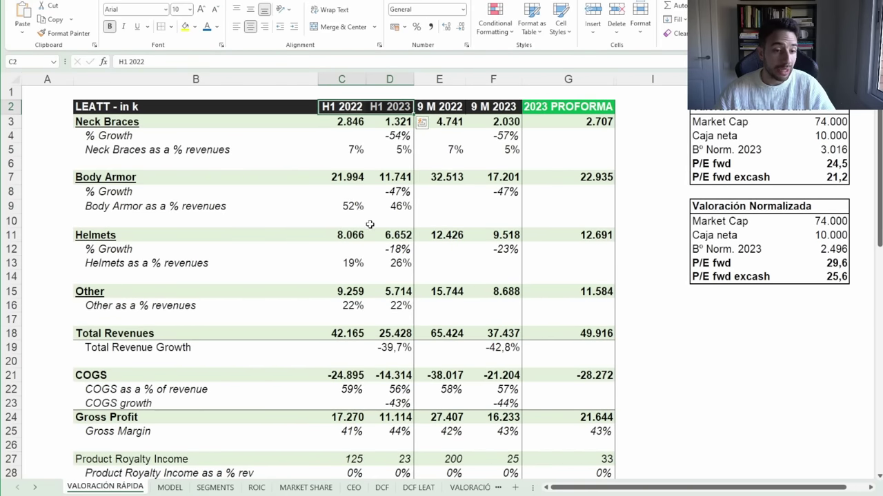
Examine the Total Revenue Growth cells for H1 2023 and 9 M 2023, singling out the 9 M 2023 heading in between
scroll(370, 224, down, 3)
click(398, 222)
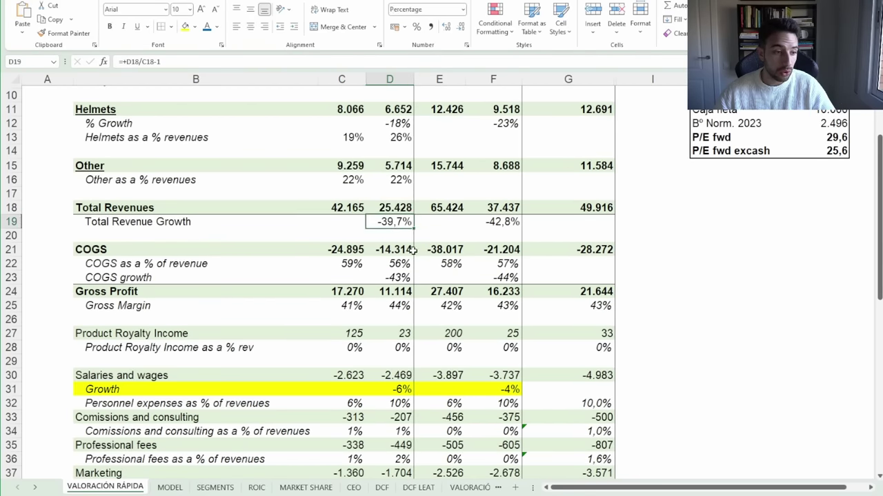
scroll(400, 225, up, 3)
click(494, 105)
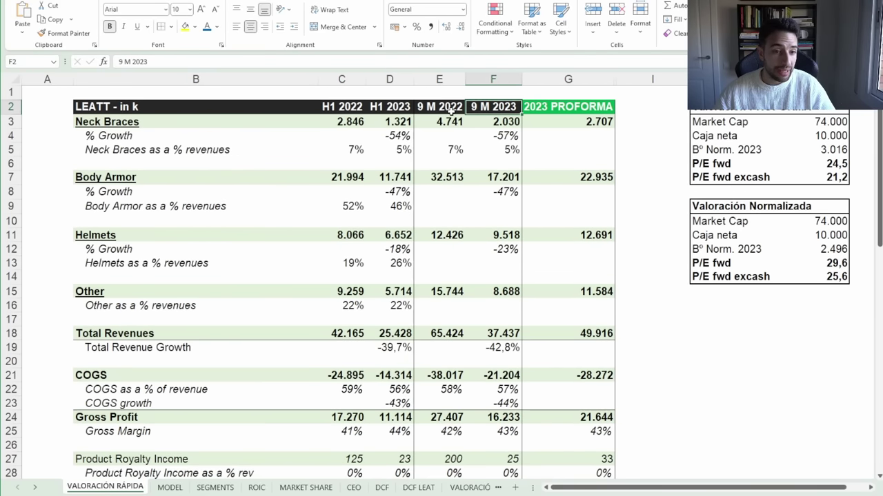
scroll(465, 245, down, 1)
scroll(466, 252, down, 1)
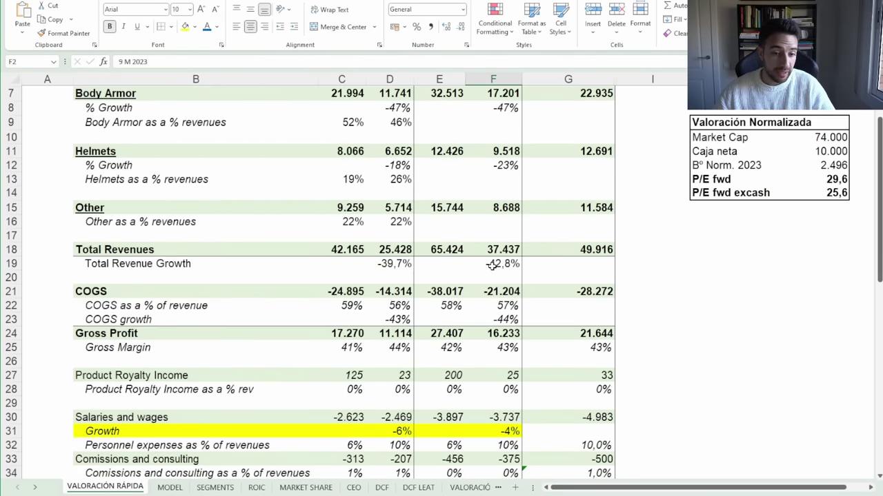
click(494, 265)
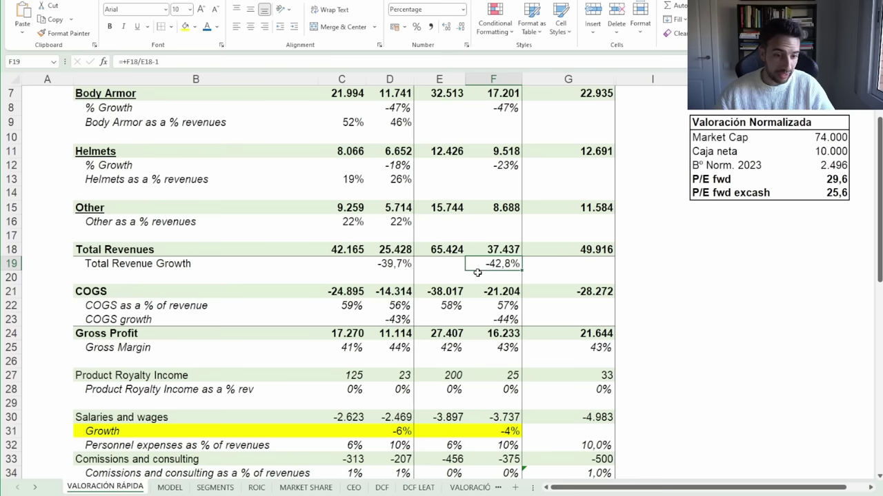
Single out COGS growth from H1 2023 to 9 M 2023 and the Gross Margin row across all four interim periods
scroll(477, 273, down, 2)
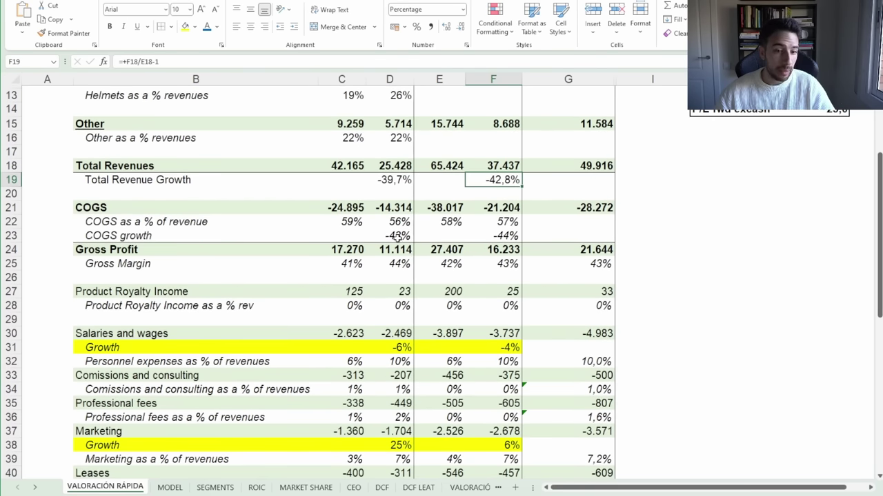
drag(398, 235, 473, 234)
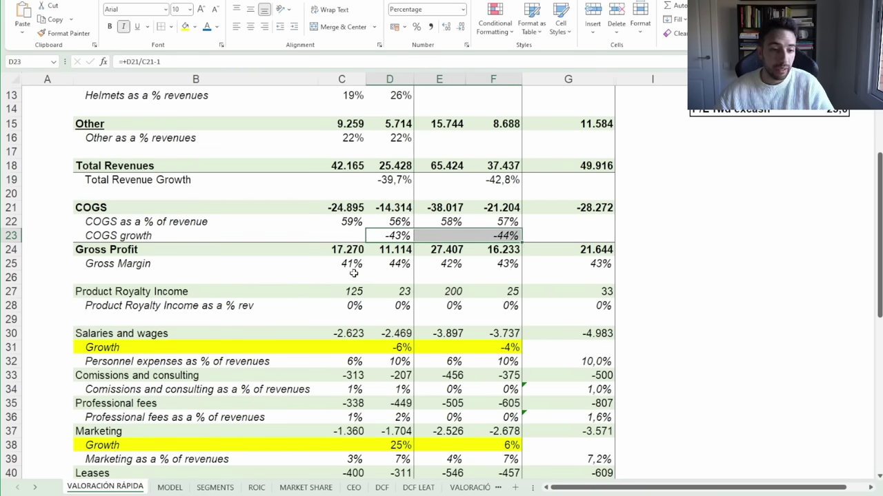
drag(345, 264, 511, 260)
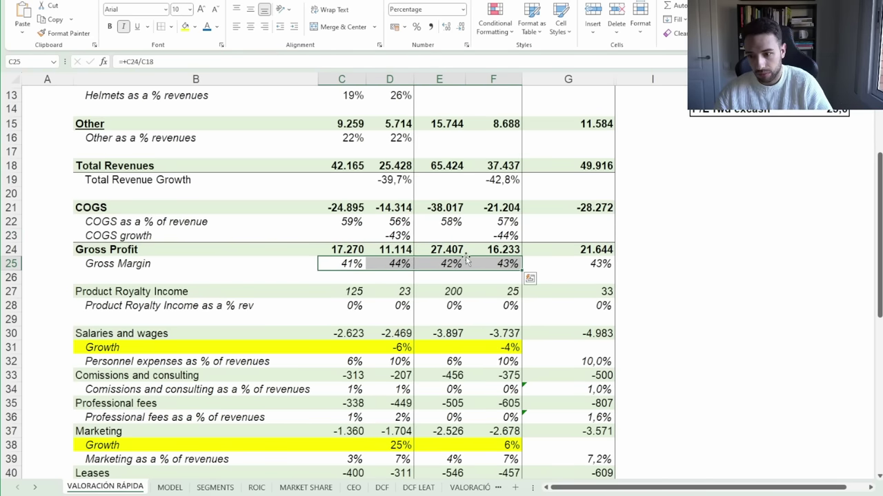
scroll(475, 256, down, 2)
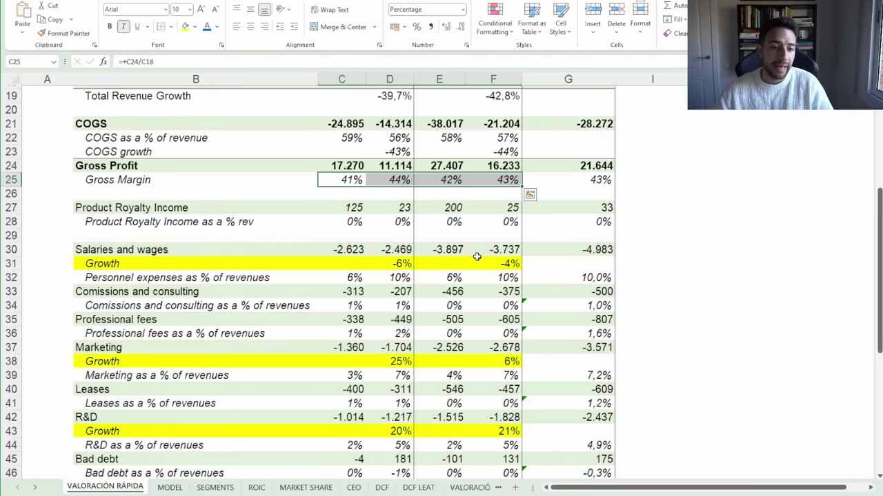
scroll(476, 256, down, 2)
Single out the H1 2022 and H1 2023 columns and headings, and review their expense lines down to EBITDA
scroll(476, 257, up, 6)
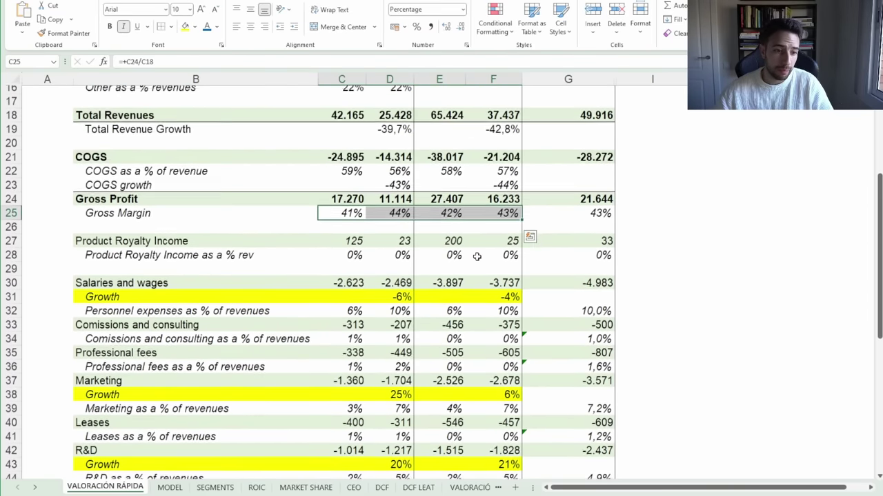
drag(400, 79, 343, 80)
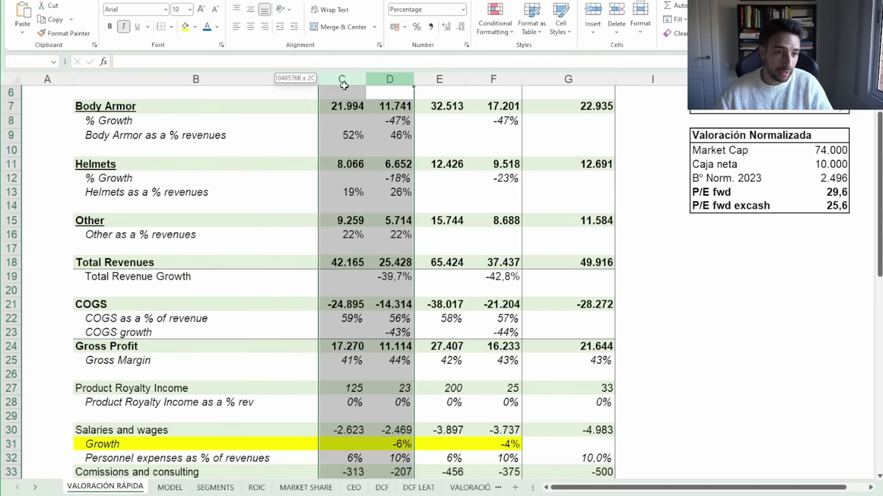
scroll(345, 97, up, 2)
click(347, 104)
click(391, 105)
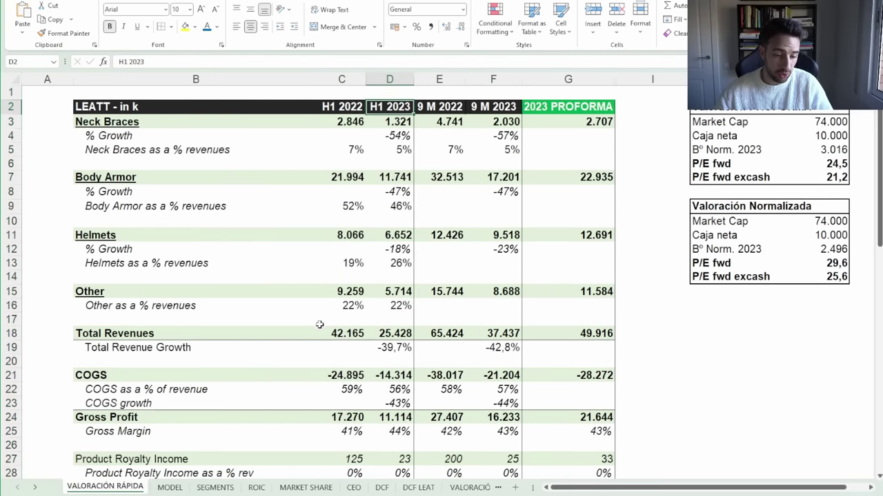
scroll(320, 324, down, 6)
scroll(320, 324, down, 3)
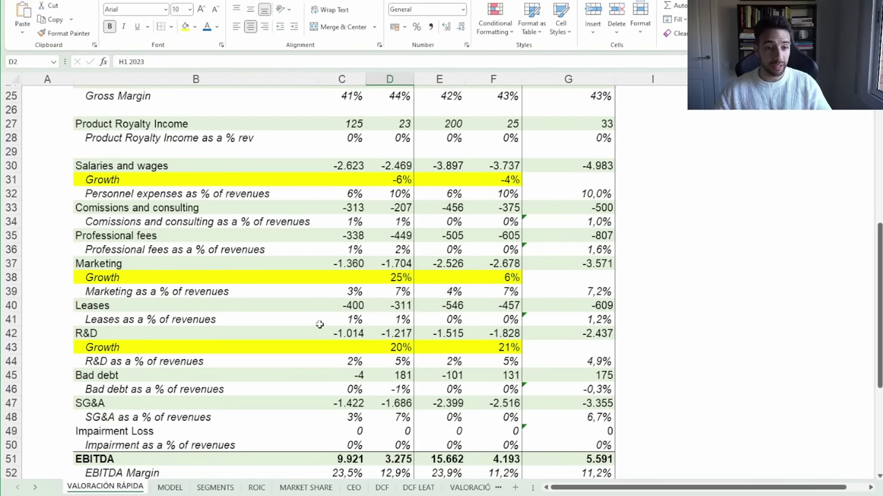
scroll(320, 324, down, 1)
Compare the H1 2023 Total Revenue Growth with the H1 2023 growth in Salaries and wages
scroll(319, 325, up, 6)
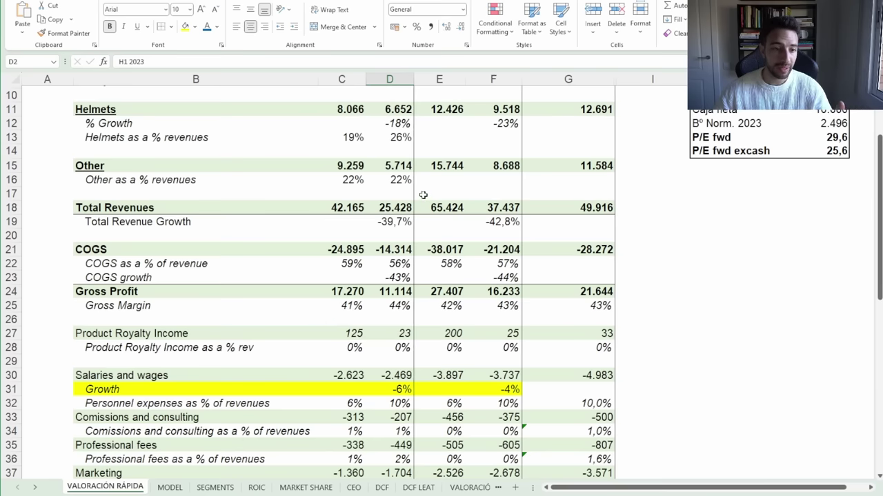
click(403, 225)
scroll(401, 228, down, 4)
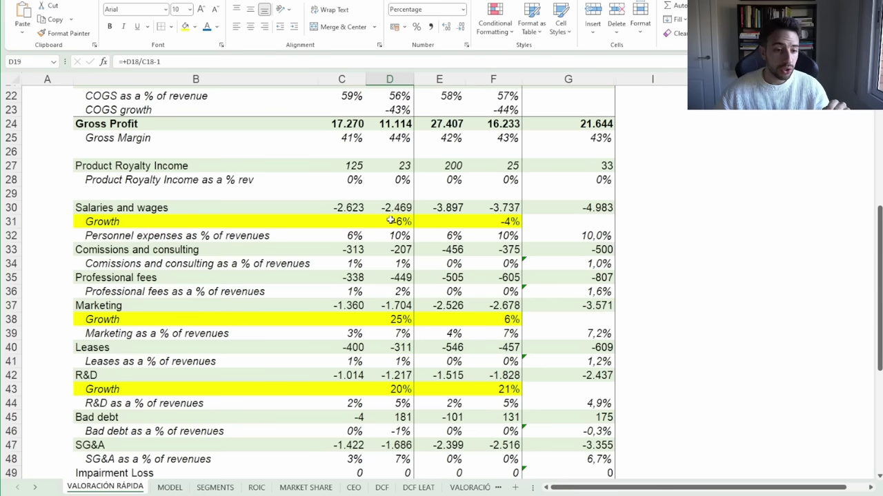
click(391, 220)
scroll(400, 138, up, 1)
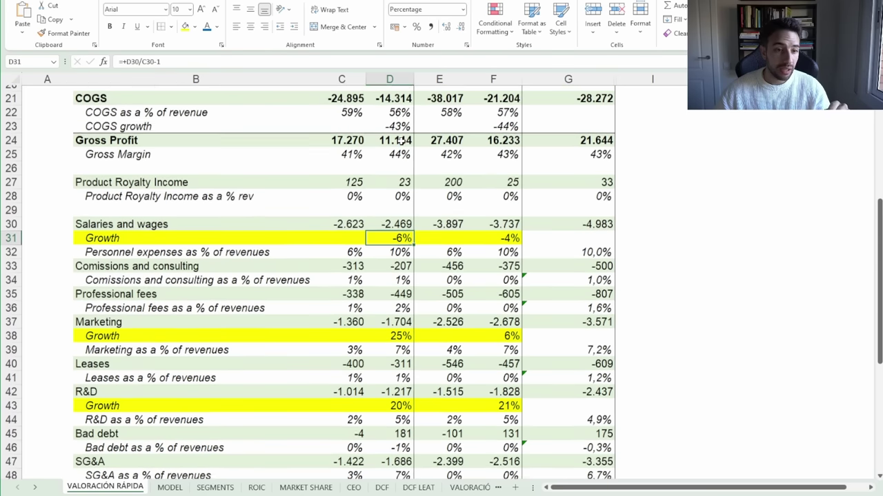
scroll(403, 131, up, 1)
click(405, 101)
Find the Marketing row and examine its H1 2022 and H1 2023 amounts together with the H1 2023 growth
scroll(379, 252, down, 2)
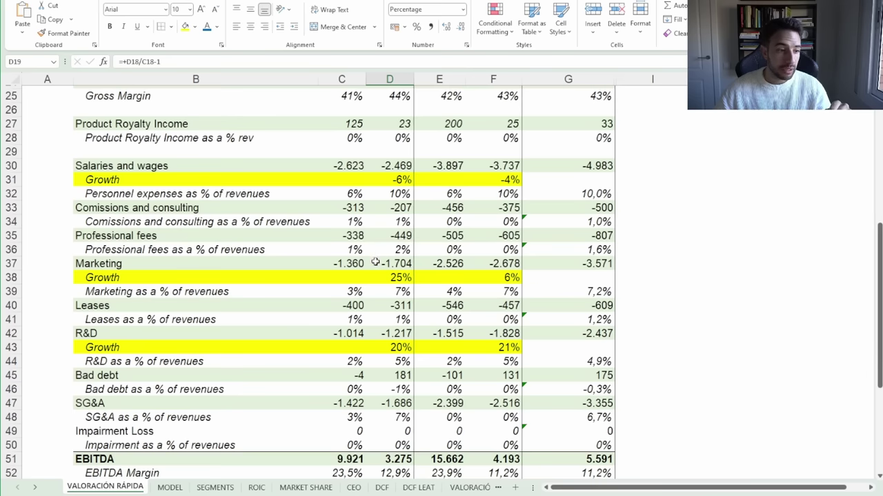
scroll(349, 269, down, 1)
click(181, 219)
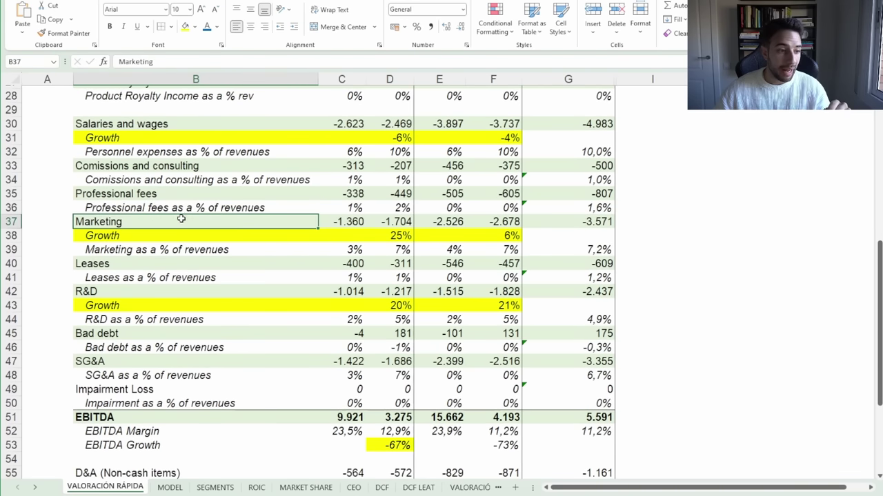
click(346, 219)
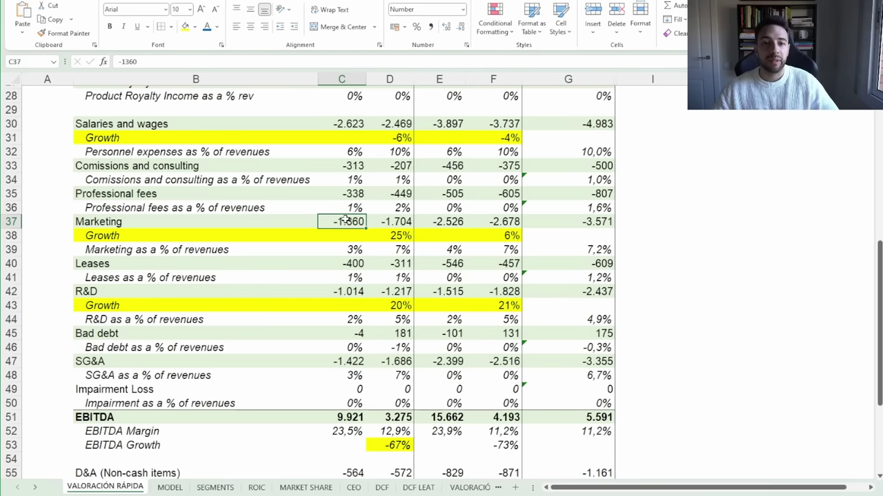
drag(350, 222, 378, 222)
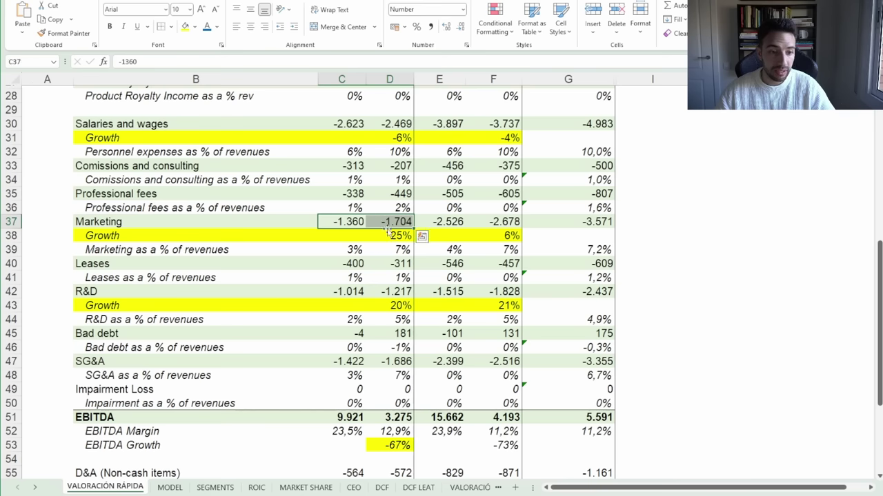
click(412, 236)
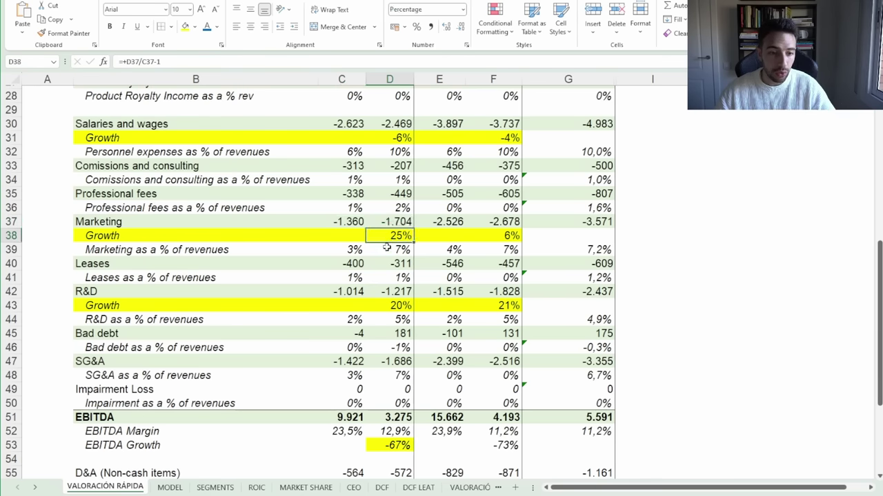
click(386, 222)
Examine the H1 2022 R&D amount and the H1 2023 R&D growth, and compare them with the H1 2023 COGS growth
scroll(386, 222, down, 3)
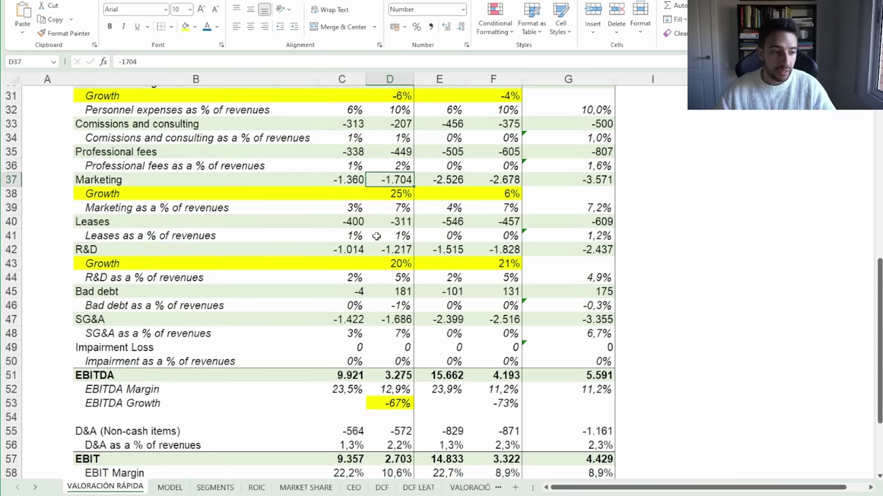
click(359, 250)
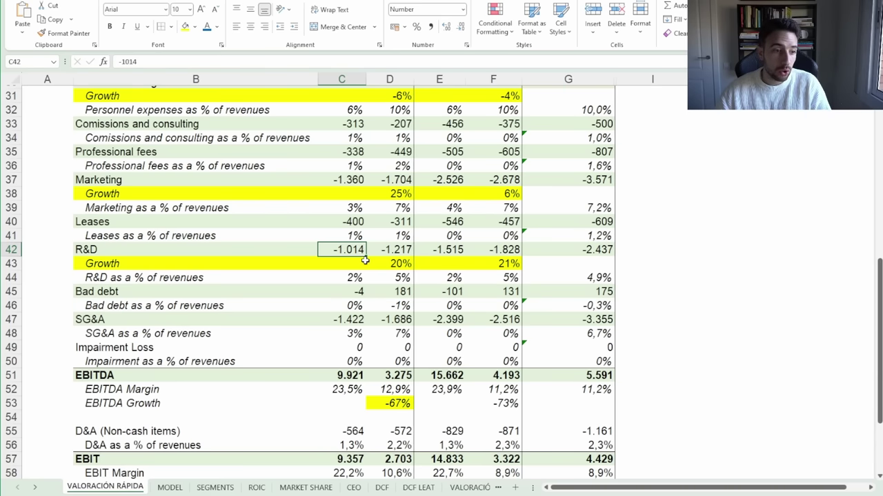
click(388, 262)
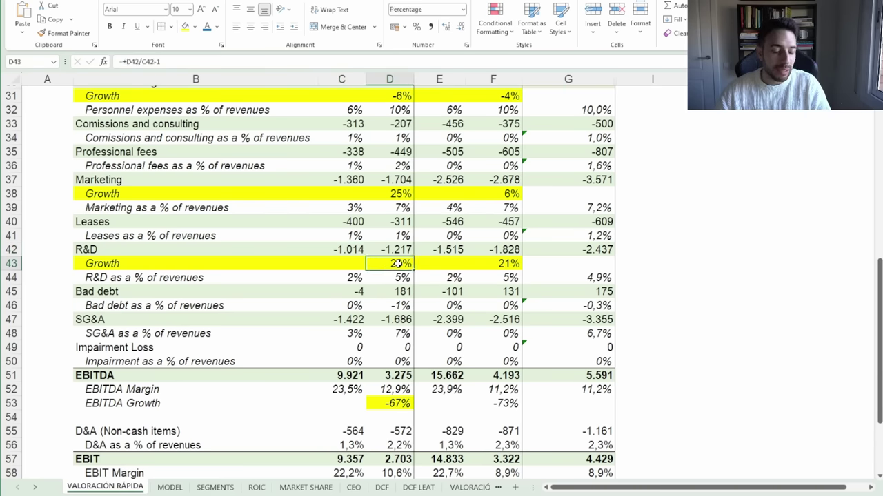
scroll(406, 272, up, 6)
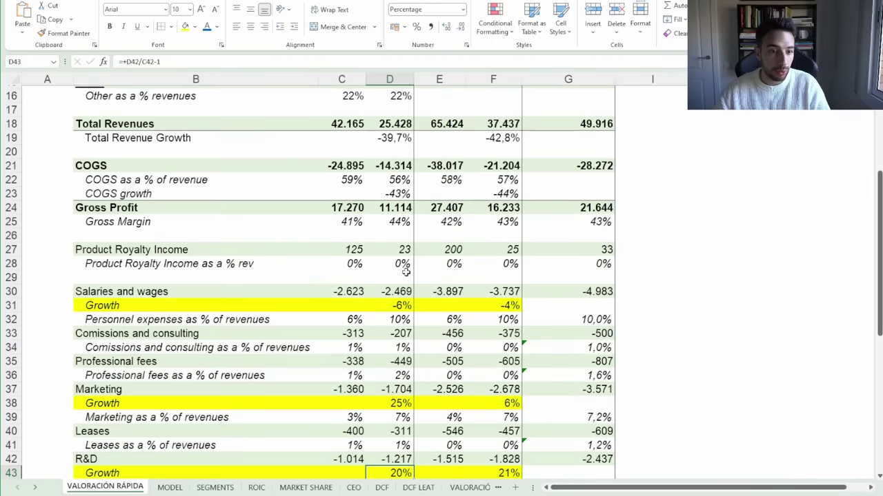
click(399, 233)
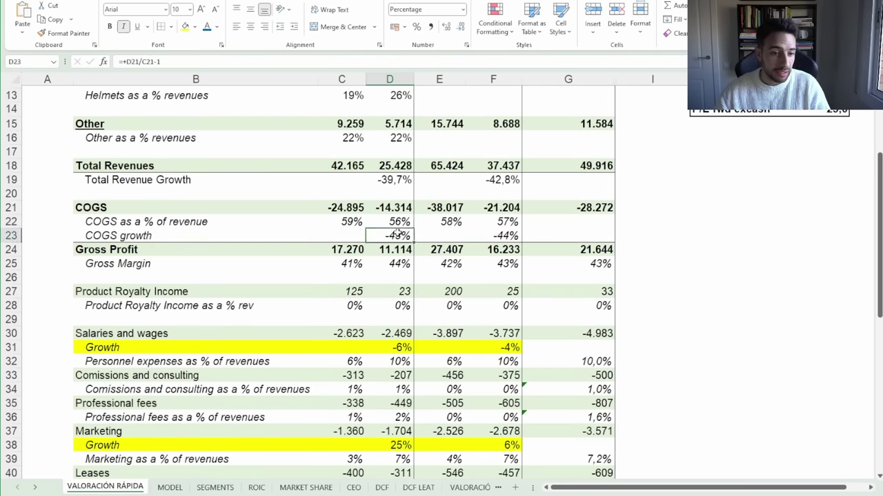
Single out the H1 2022 and H1 2023 Salaries and wages amounts, and check their growth cell
scroll(398, 233, down, 2)
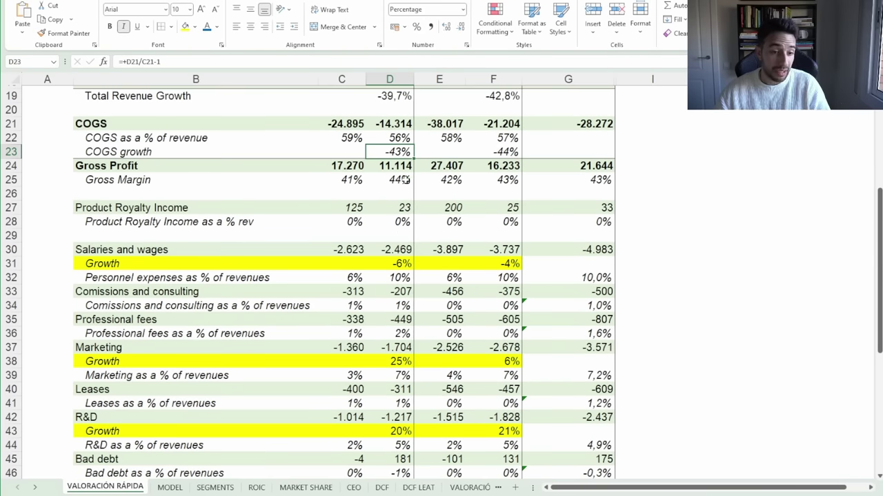
scroll(404, 179, down, 3)
drag(348, 118, 389, 118)
scroll(379, 138, down, 2)
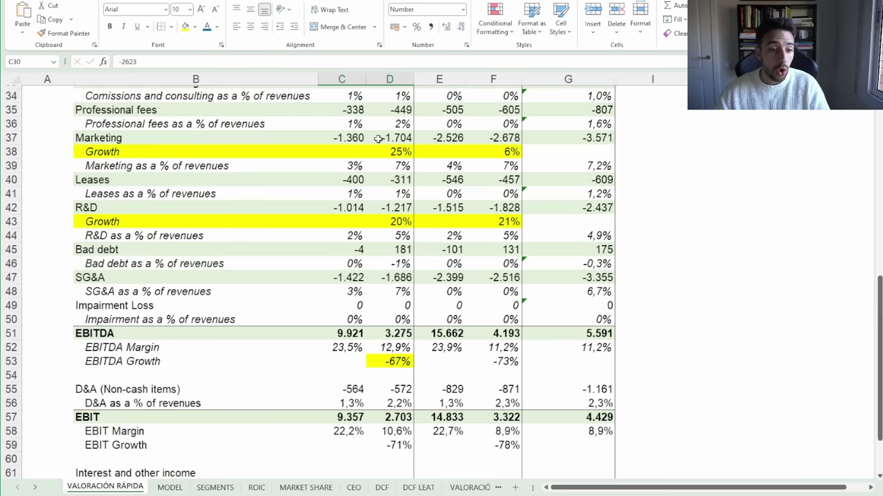
scroll(383, 123, up, 1)
click(398, 103)
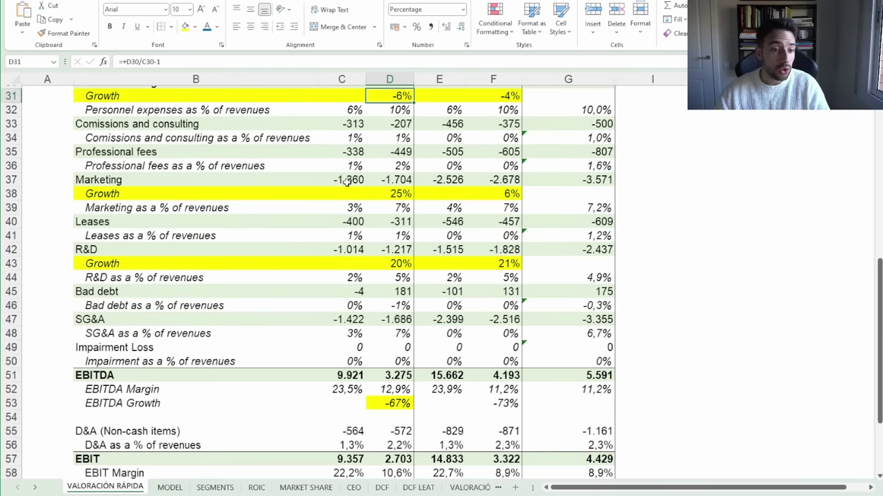
Select the H1 2022 and H1 2023 Marketing amounts, and review the surrounding expense lines down to EBIT and Taxes
drag(348, 180, 400, 180)
scroll(396, 193, down, 3)
scroll(384, 221, up, 1)
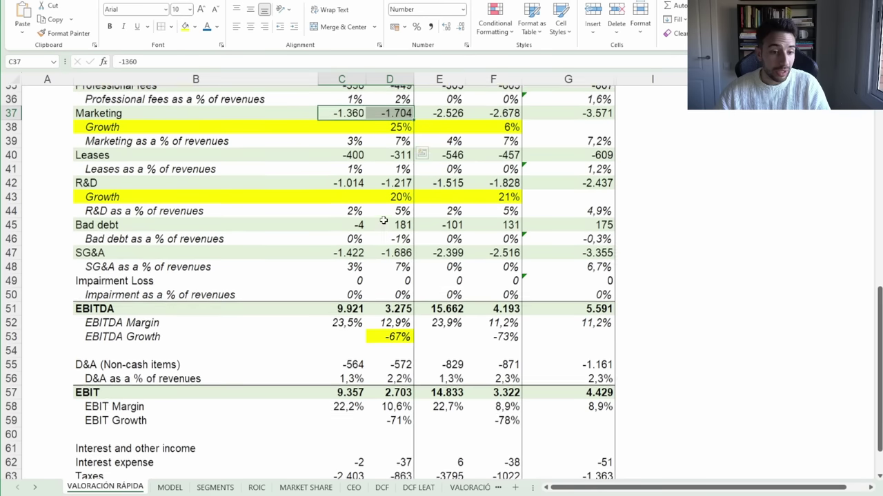
scroll(384, 220, down, 1)
scroll(383, 220, up, 2)
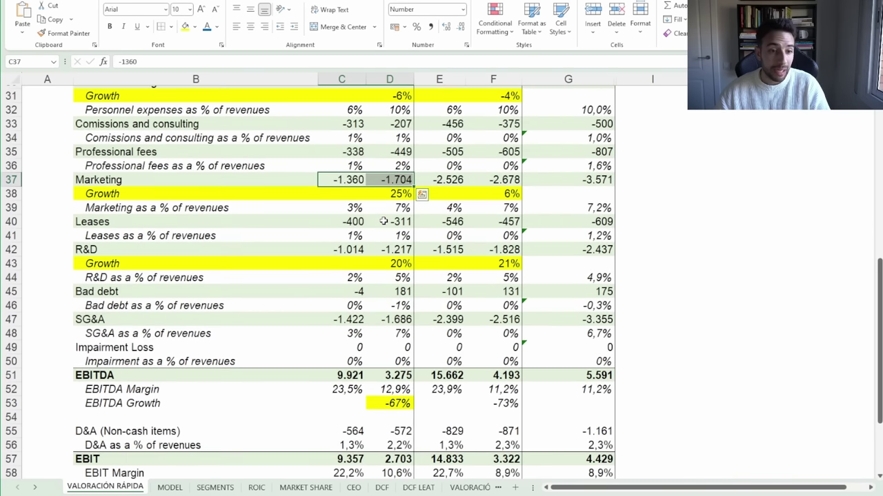
scroll(384, 221, up, 1)
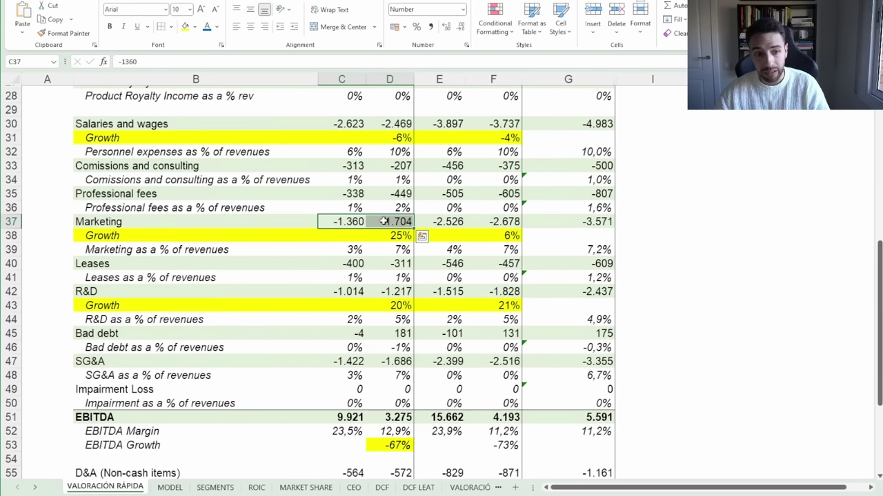
scroll(384, 222, down, 3)
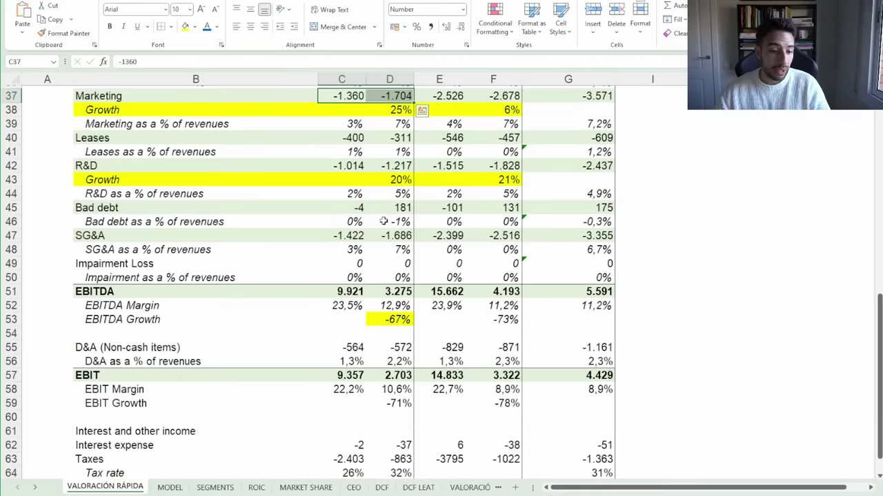
Highlight the H1 2023 Total Revenue Growth cell with yellow fill, and bring the EBITDA to Net Profit rows into view
scroll(384, 222, up, 7)
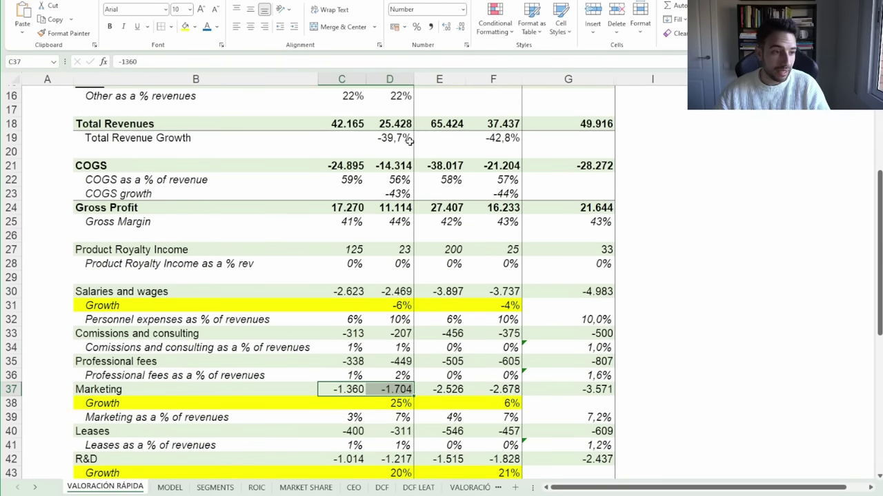
click(409, 140)
click(185, 26)
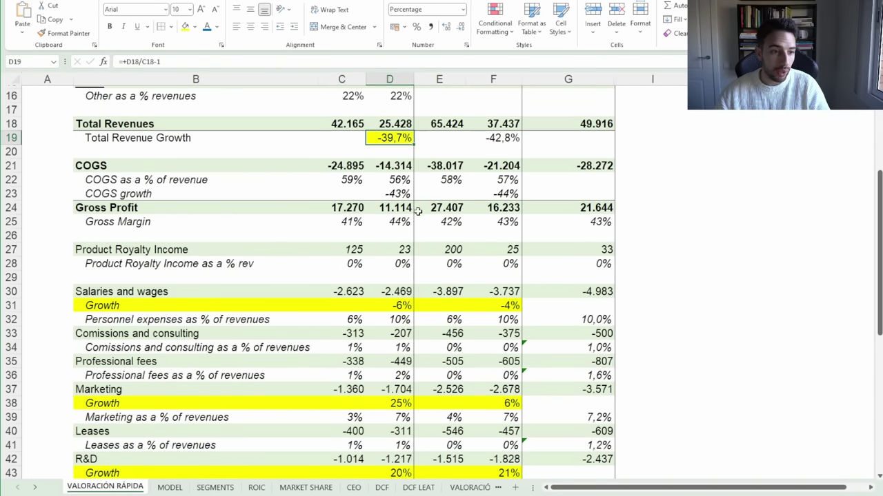
scroll(417, 212, down, 8)
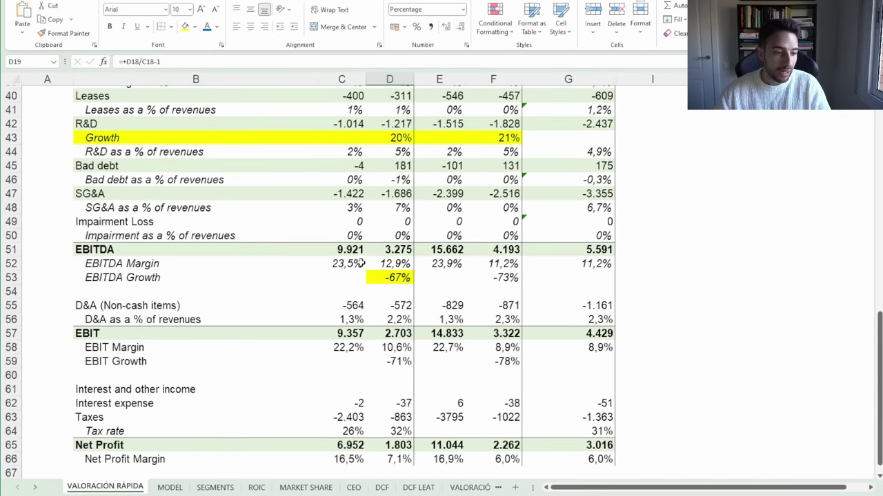
Check the H1 2023 EBITDA Growth cell, and highlight the H1 2023 EBIT Growth cell with yellow fill
click(387, 282)
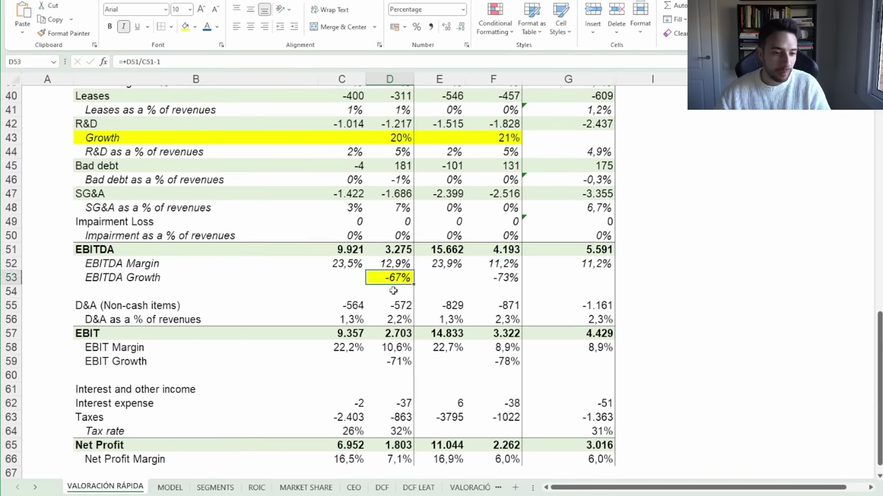
scroll(391, 289, down, 2)
click(396, 279)
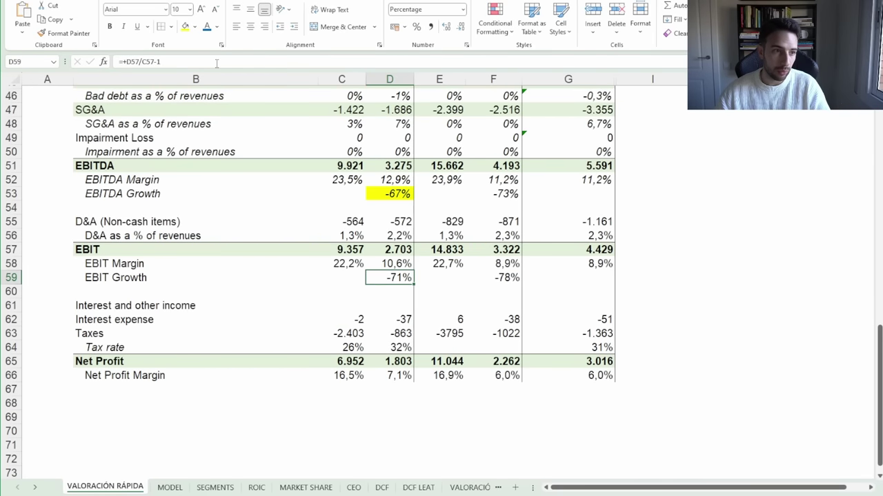
click(185, 26)
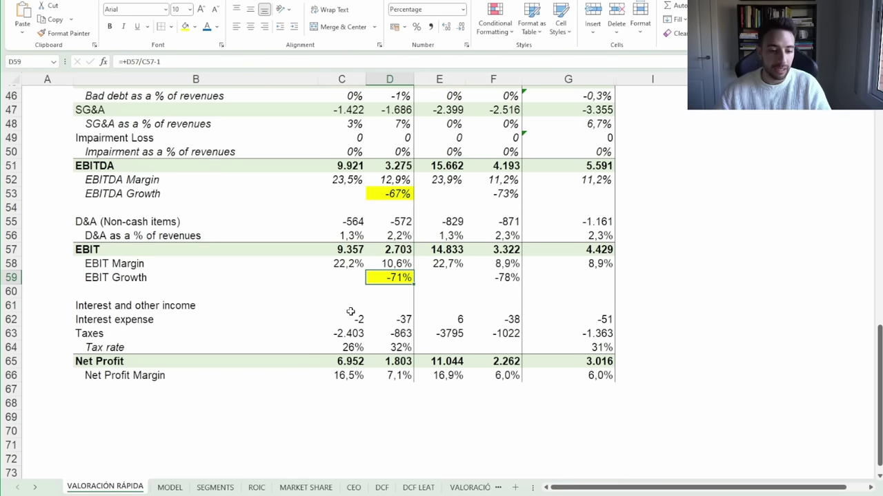
Compare the EBIT Margin of H1 2022 and H1 2023 with the 9 M 2023 and 2023 proforma margins
scroll(350, 312, down, 1)
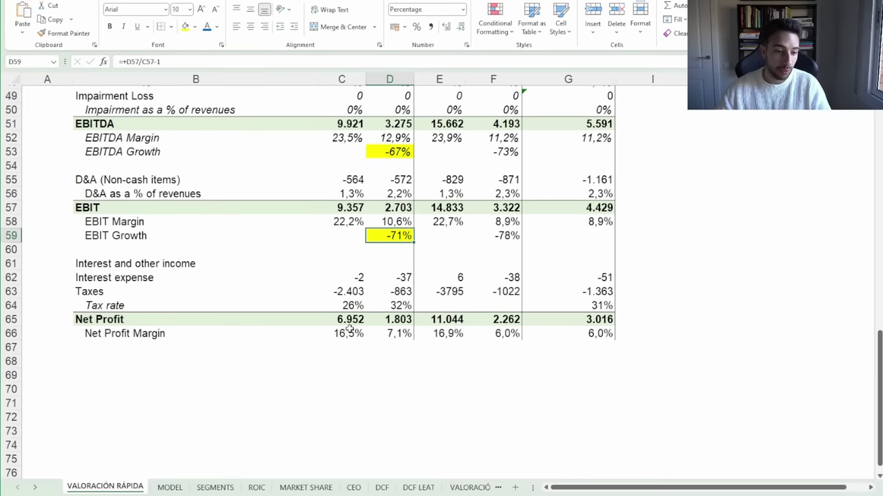
click(345, 211)
click(349, 219)
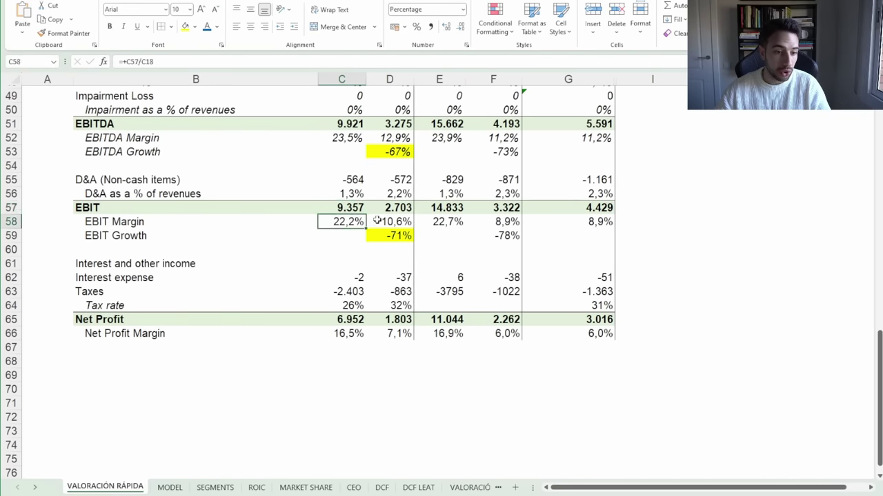
click(380, 220)
scroll(483, 260, up, 2)
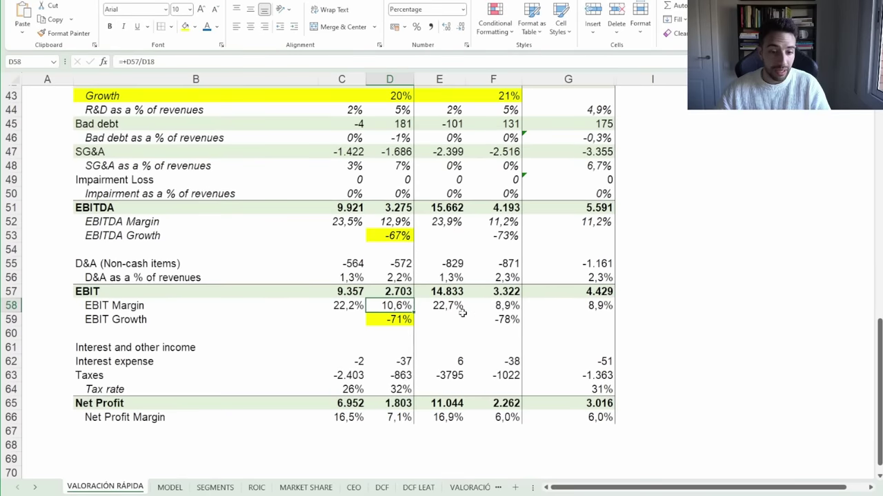
click(506, 308)
drag(586, 305, 506, 311)
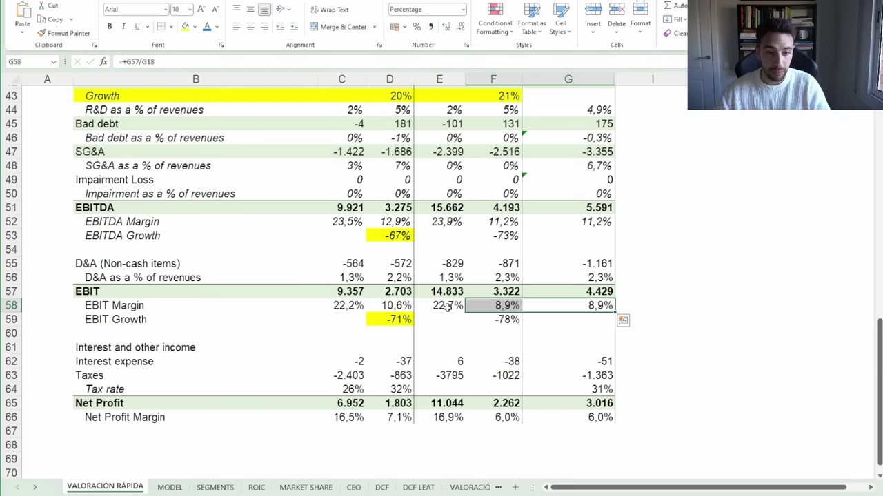
Open the MODEL sheet and examine Total Revenue Growth for 2023 and the projected years 2024 and 2025
scroll(447, 307, up, 14)
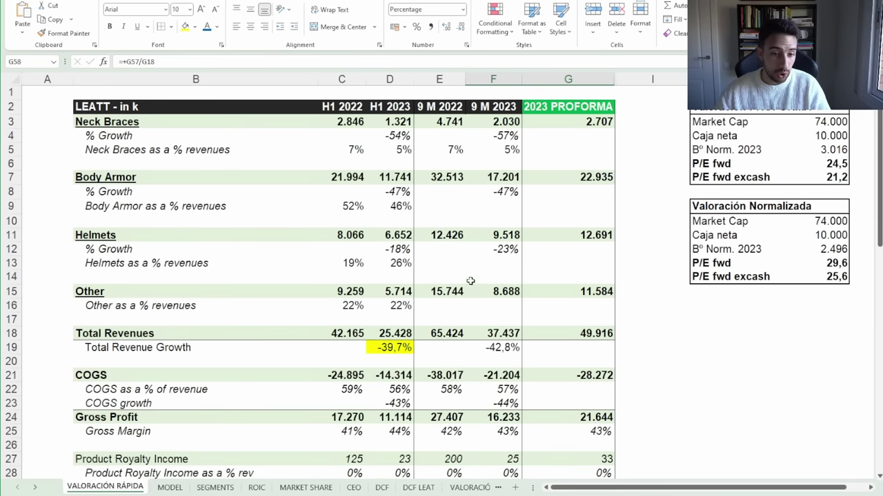
click(170, 487)
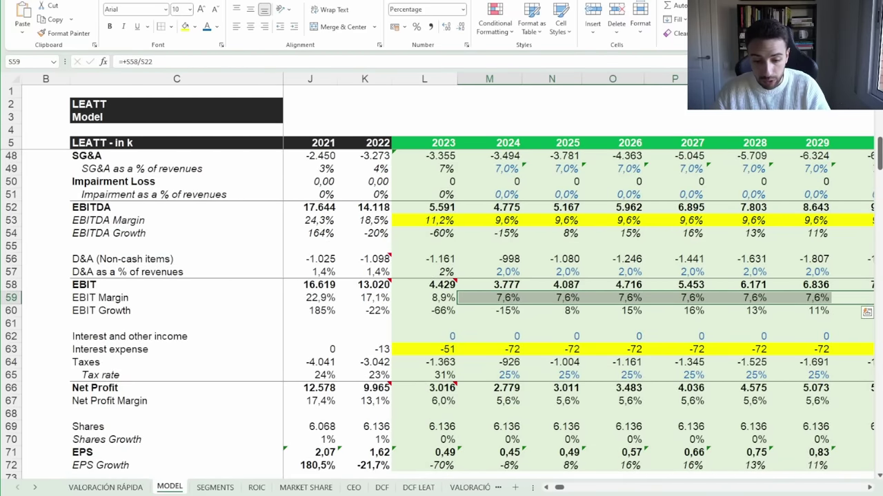
scroll(521, 348, down, 2)
scroll(521, 348, up, 8)
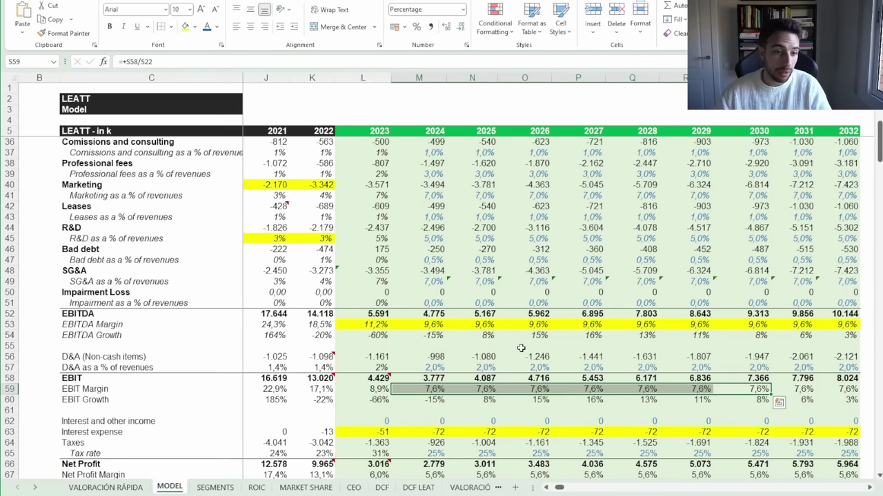
scroll(520, 347, up, 6)
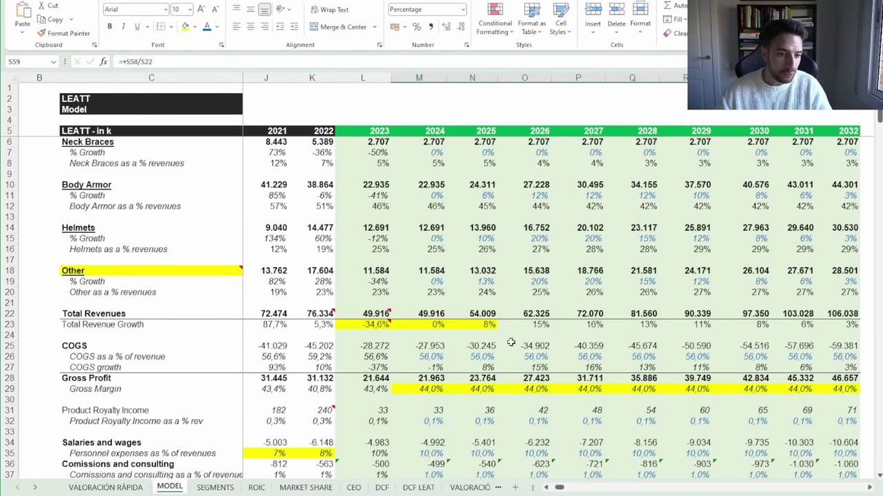
scroll(388, 181, down, 3)
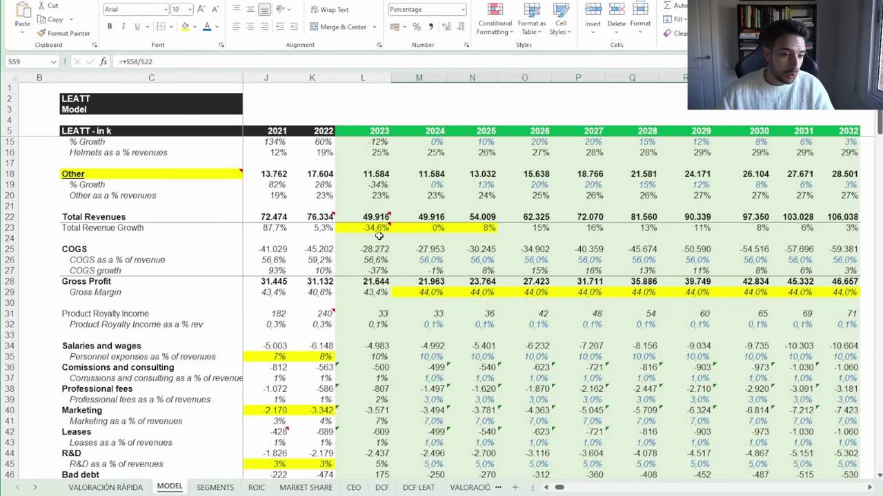
click(377, 229)
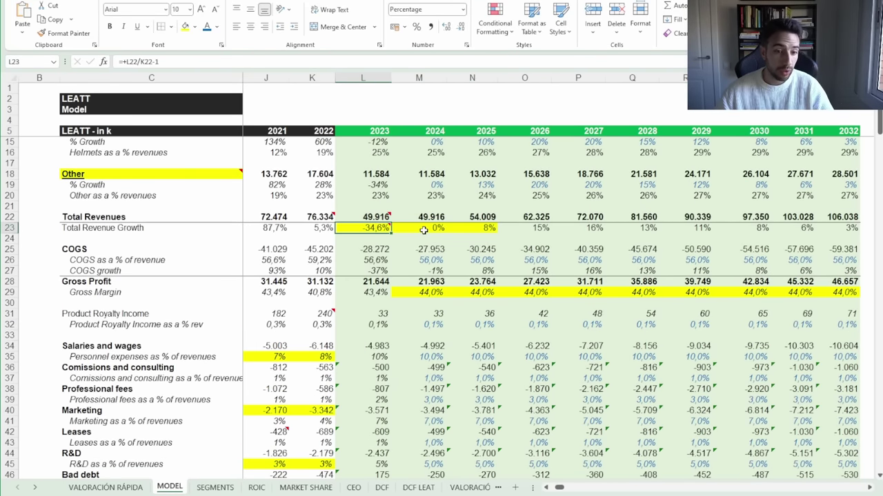
drag(423, 230, 486, 225)
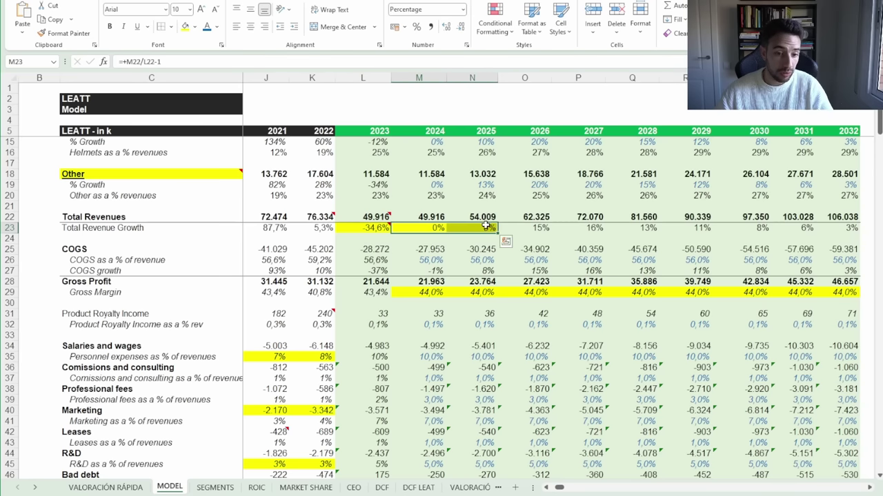
click(485, 226)
Select the Gross Margin cells from 2023 to 2026 to review the margin assumption
scroll(447, 229, down, 2)
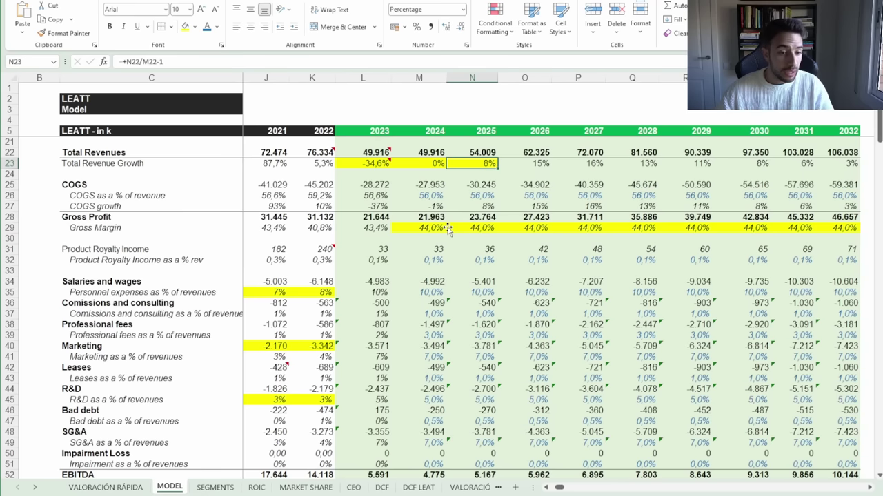
drag(364, 230, 524, 230)
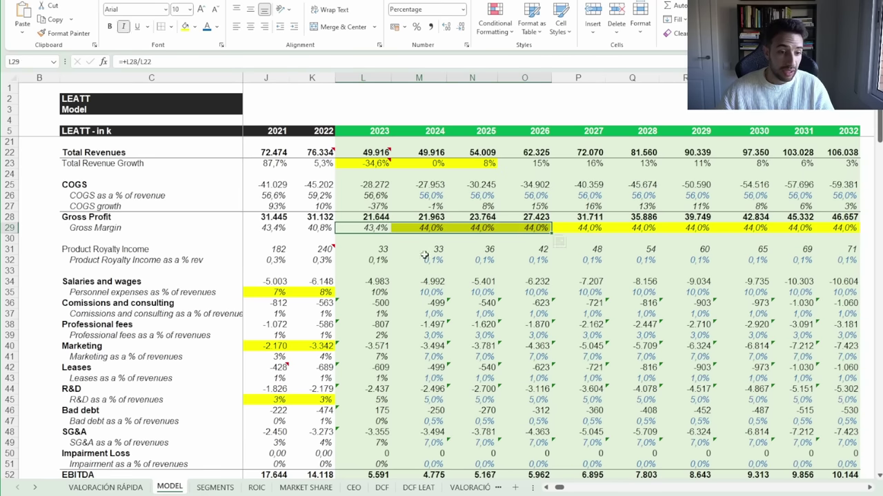
scroll(421, 259, down, 1)
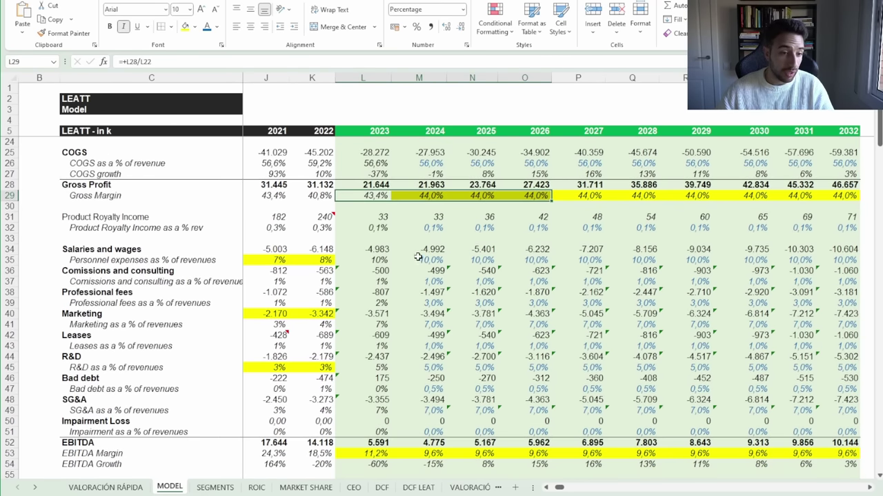
Compare the 2023 EBITDA and EBIT margins with their projected values, and review the rows down to Net Profit and EPS
scroll(418, 257, down, 4)
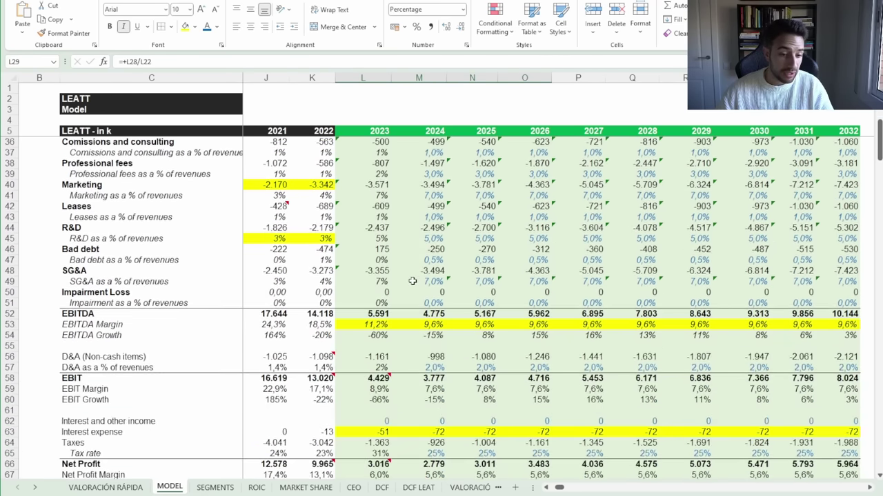
click(373, 328)
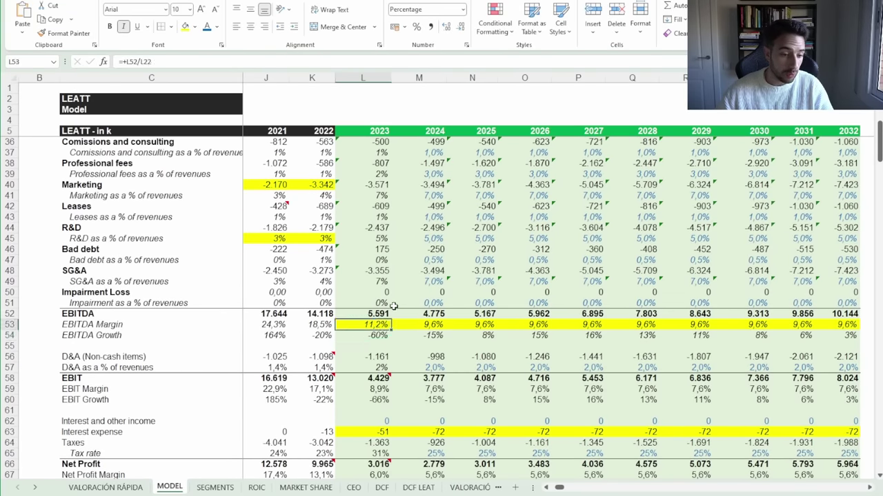
scroll(394, 305, down, 2)
click(386, 325)
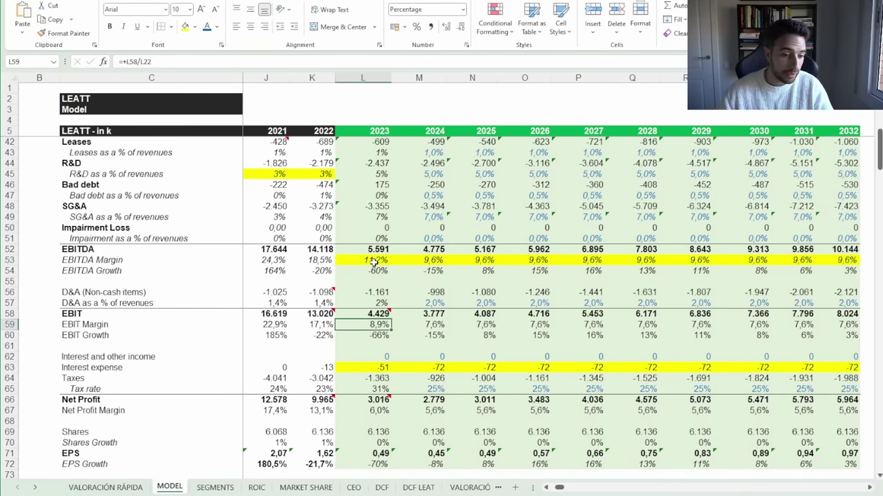
drag(375, 256, 545, 261)
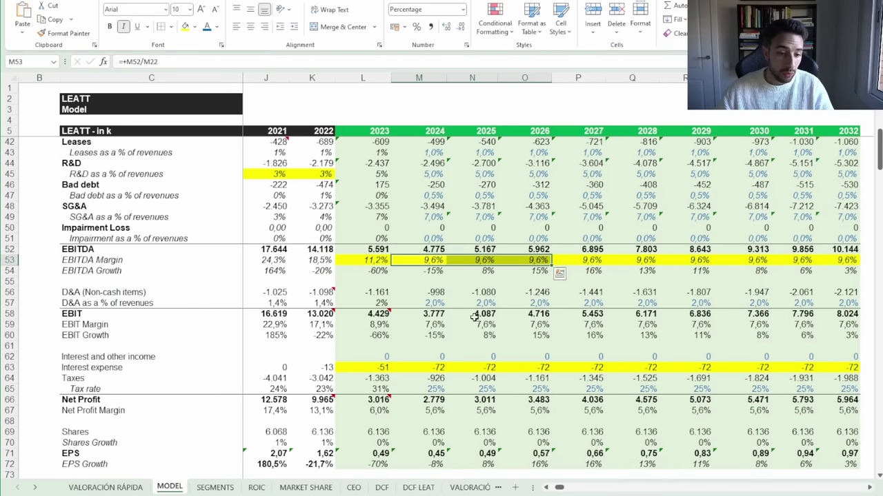
click(445, 322)
drag(444, 322, 606, 324)
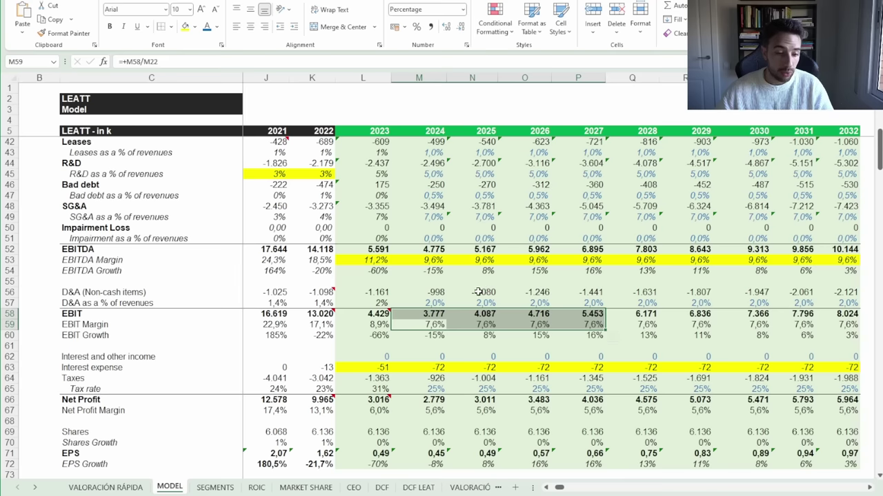
scroll(478, 291, down, 2)
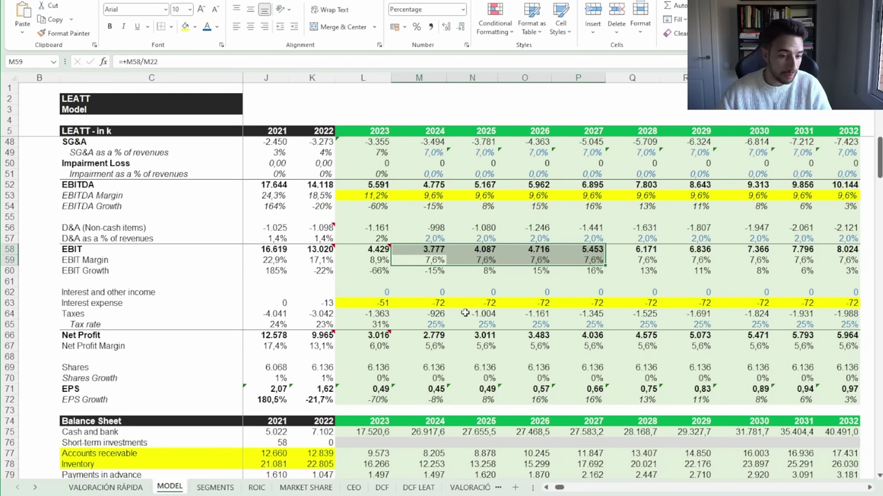
scroll(465, 314, down, 1)
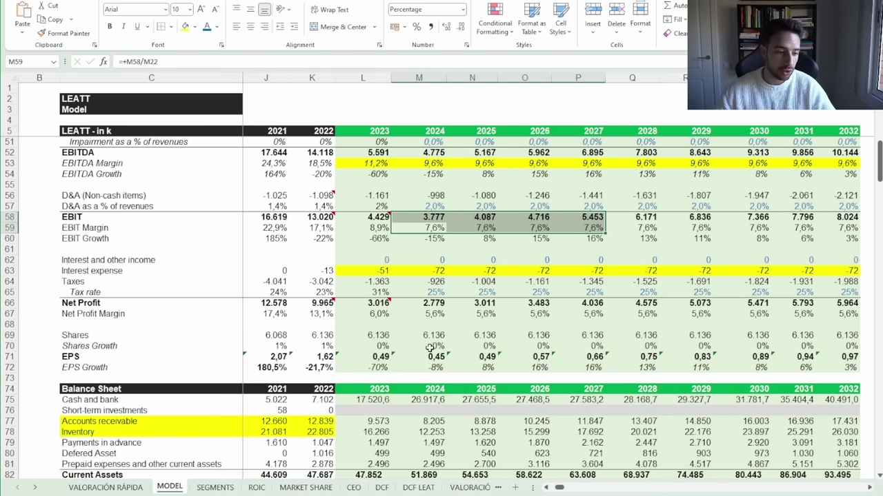
Bring the years from 2015 into view, and examine Neck Braces growth and its share of revenues in 2015 and 2022
scroll(455, 313, up, 15)
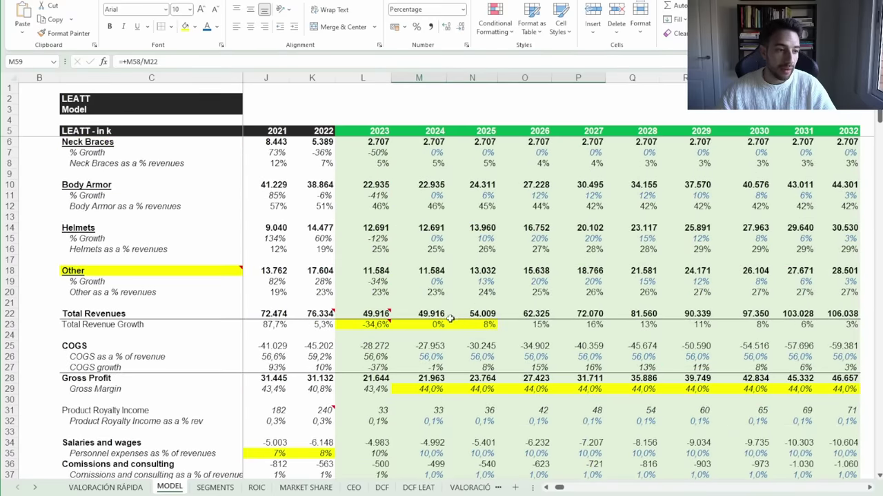
drag(138, 142, 153, 174)
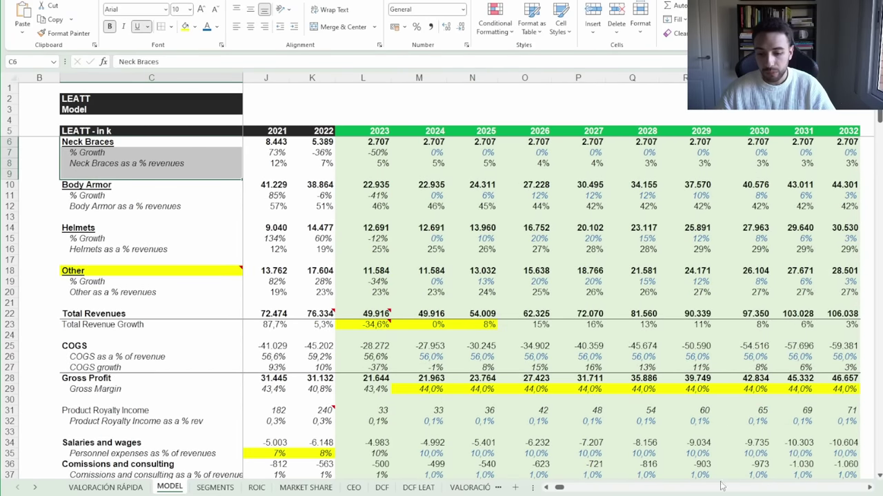
scroll(551, 490, left, 6)
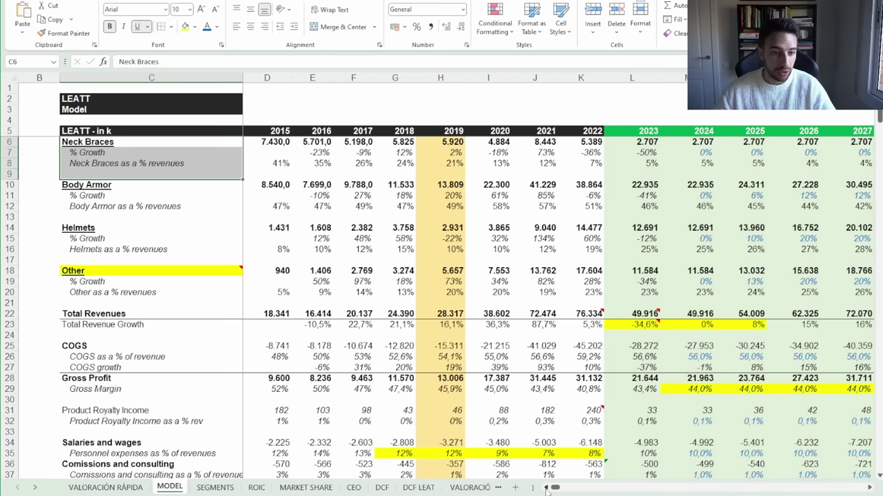
drag(311, 153, 601, 153)
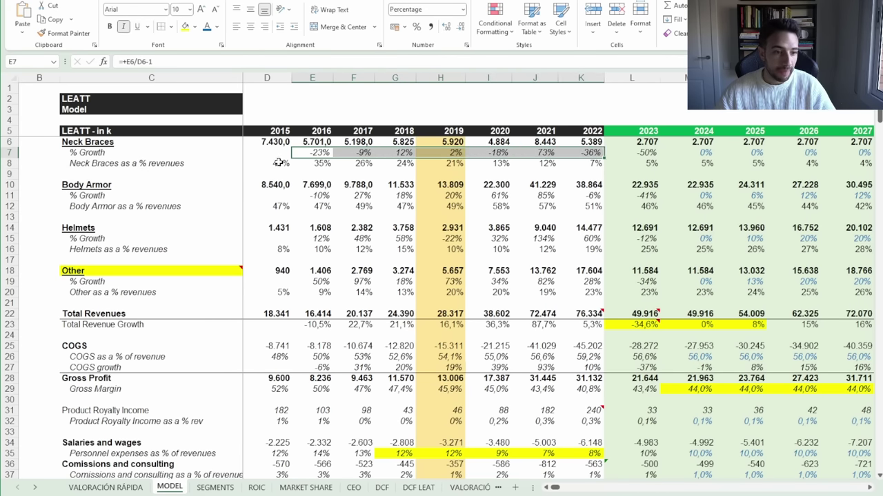
click(279, 163)
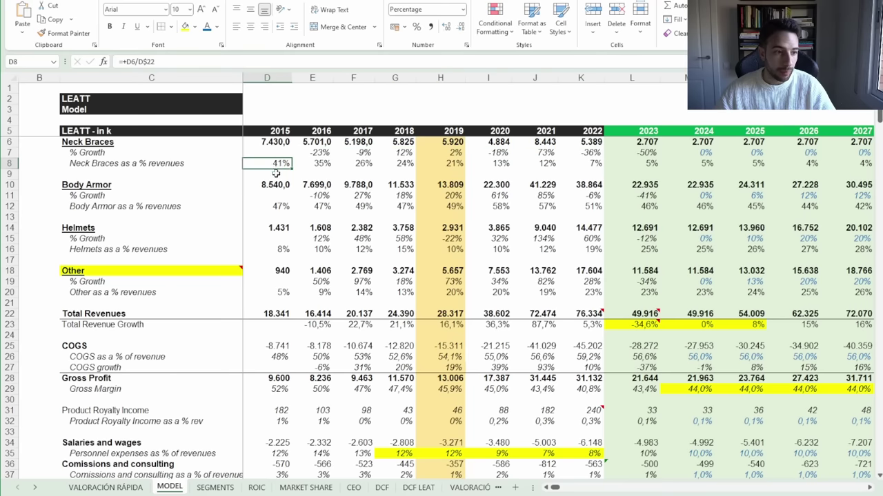
click(582, 164)
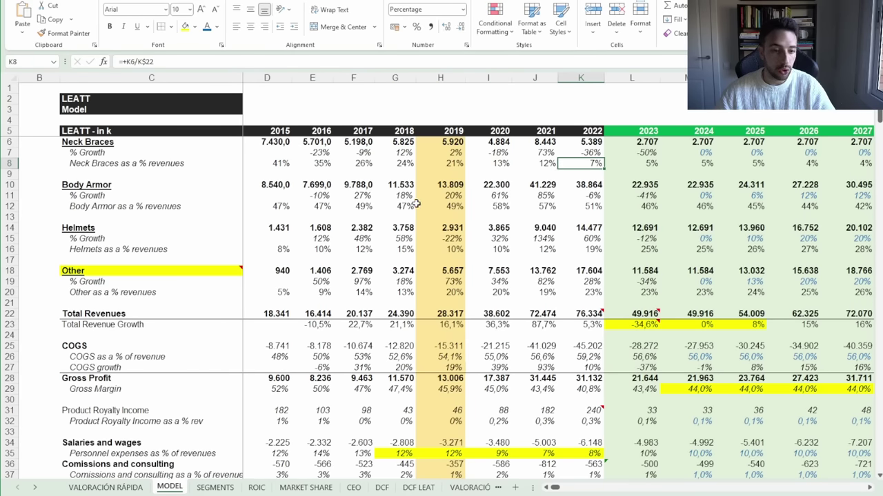
Single out the Body Armor segment and select its share of revenues from 2015 to 2022
scroll(749, 408, up, 1)
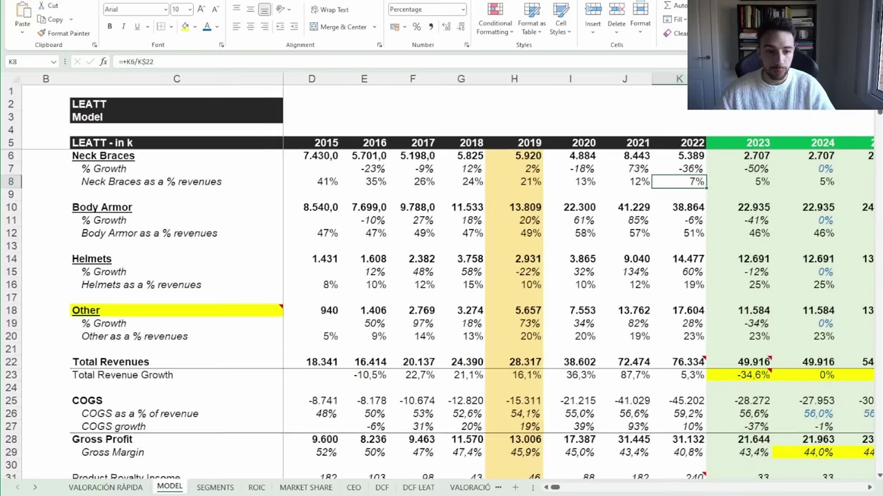
click(177, 207)
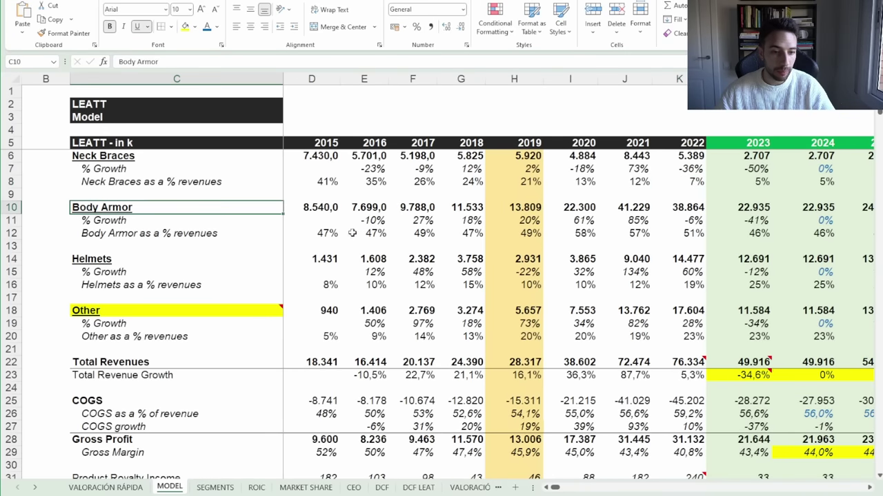
drag(324, 233, 695, 229)
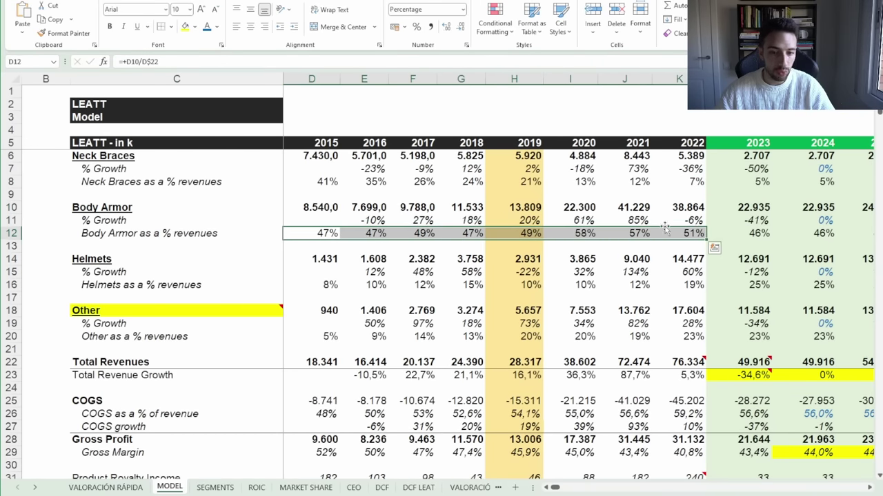
Select the Helmets figures for 2015 to 2022, and single out the segment's growth from 2020 to 2022
drag(332, 258, 674, 280)
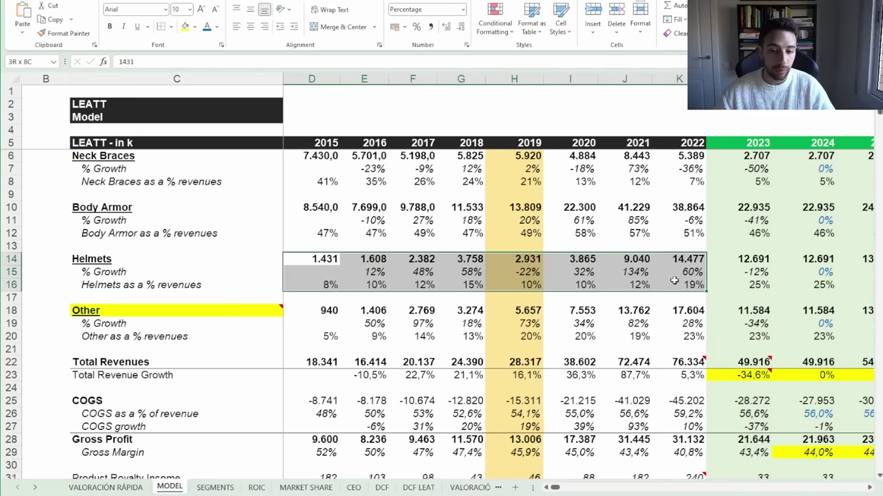
drag(565, 273, 673, 272)
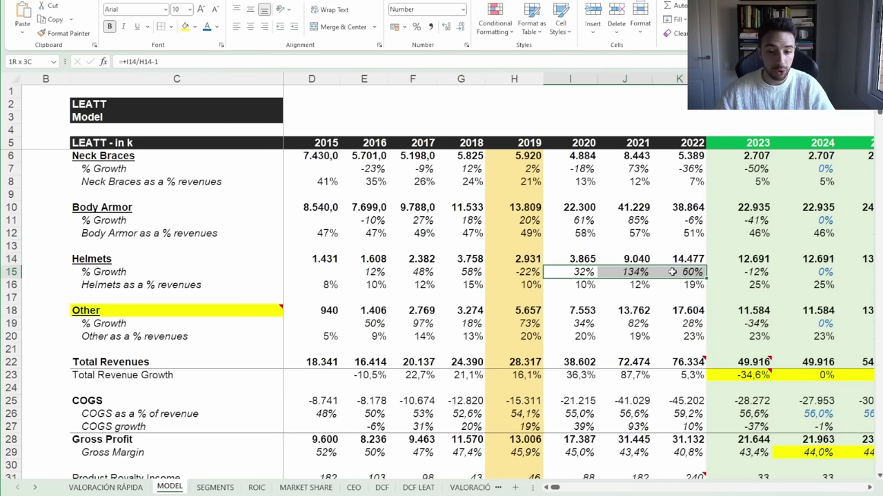
Single out the 2023 Helmets growth, select the Other segment's figures for 2016 to 2022, and review the rows down to EPS
click(757, 271)
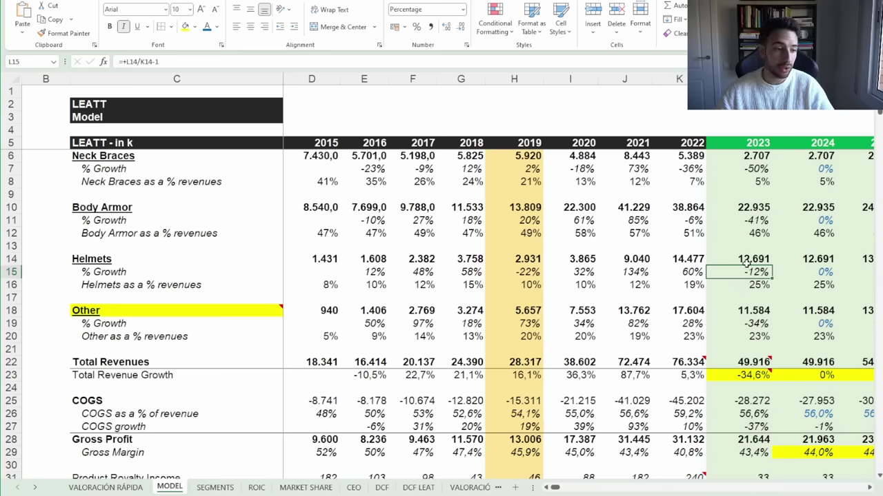
drag(343, 316, 682, 336)
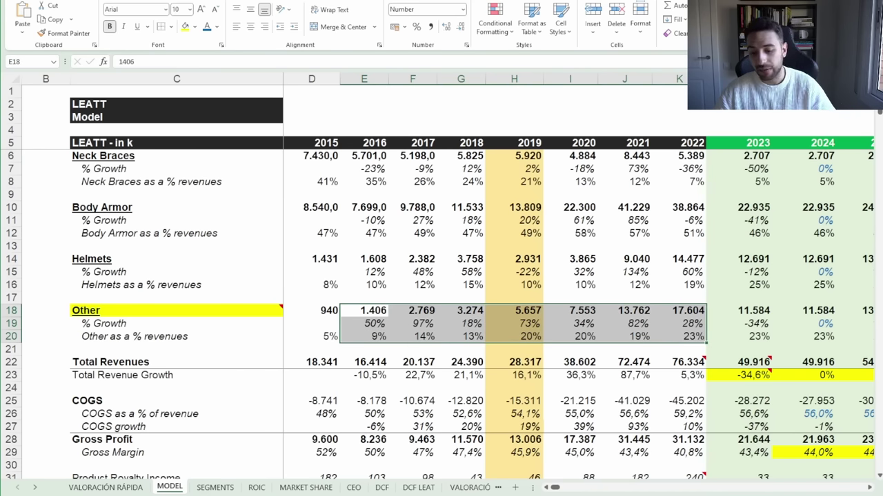
ctrl+scroll(770, 379, down, 2)
scroll(770, 378, down, 6)
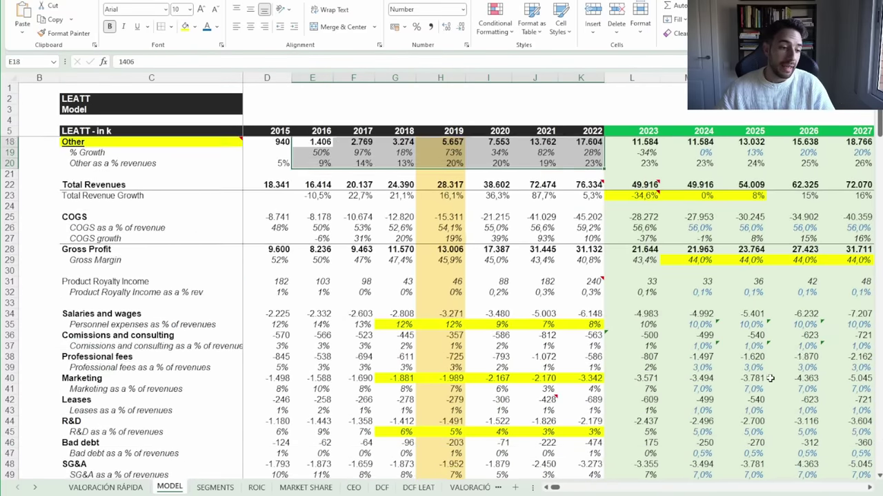
scroll(770, 379, down, 8)
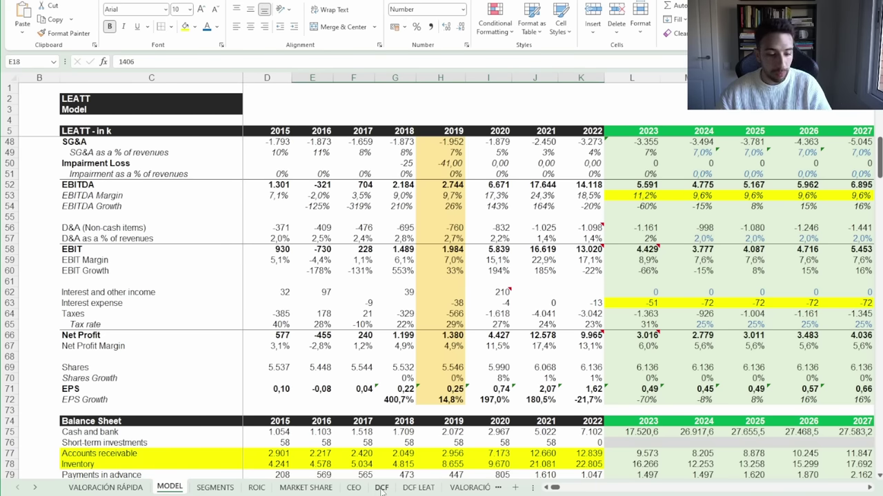
Review the DCF and DCF LEAT sheets, and compare the Equity Value in USD with the Actual price in DCF LEAT
click(381, 487)
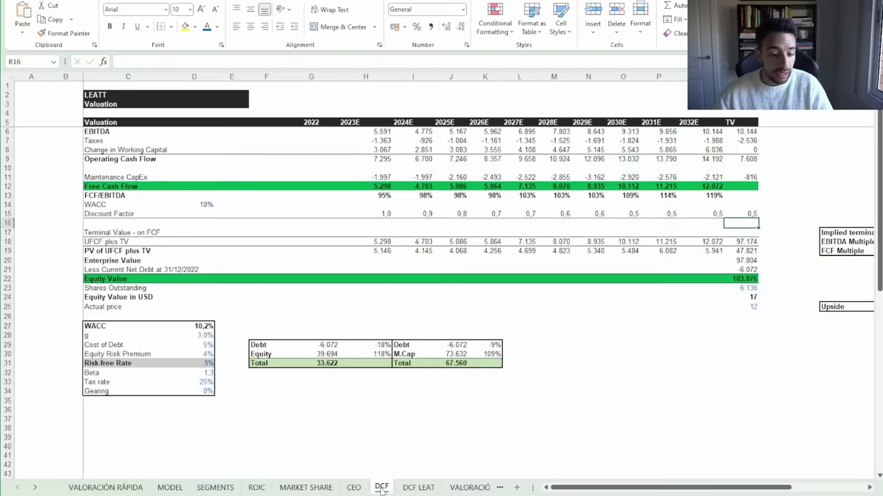
click(417, 487)
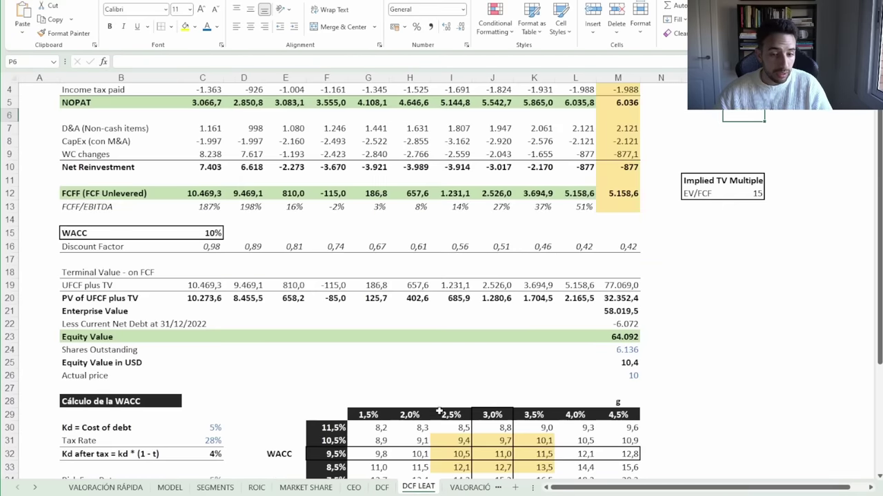
scroll(441, 407, up, 1)
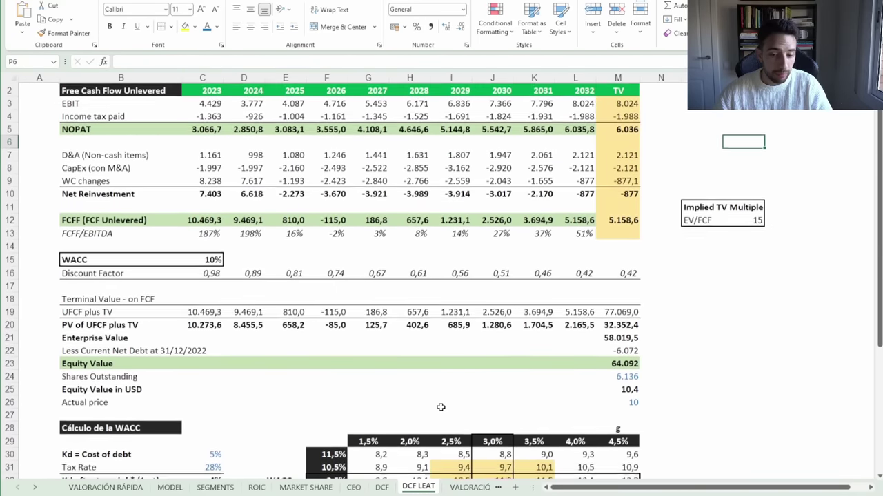
scroll(497, 400, down, 1)
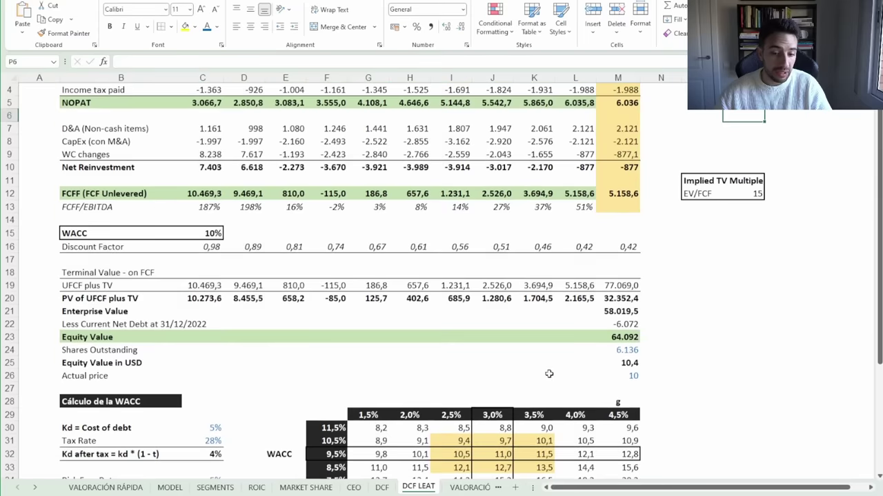
mouse_move(628, 364)
mouse_down()
mouse_move(629, 375)
mouse_move(614, 373)
mouse_move(623, 364)
mouse_up()
click(623, 376)
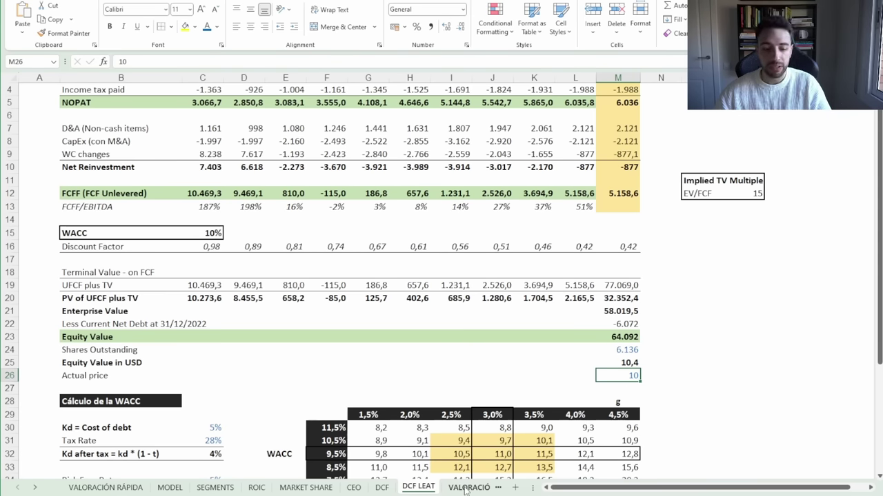
Show the VALORACIÓN POR MÚLTIPLOS sheet, and single out the EBIT and Tax figures for 2023 to 2027 under Múltiplos EV/FCF
click(466, 488)
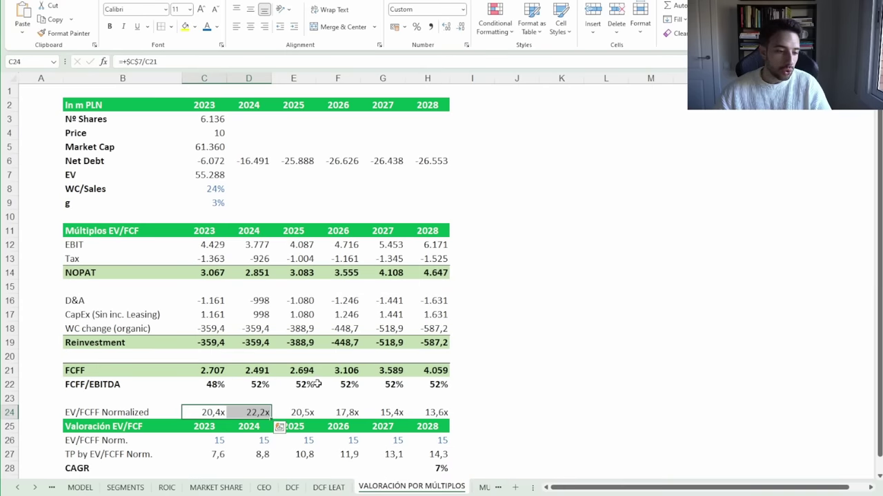
click(333, 327)
scroll(334, 326, down, 2)
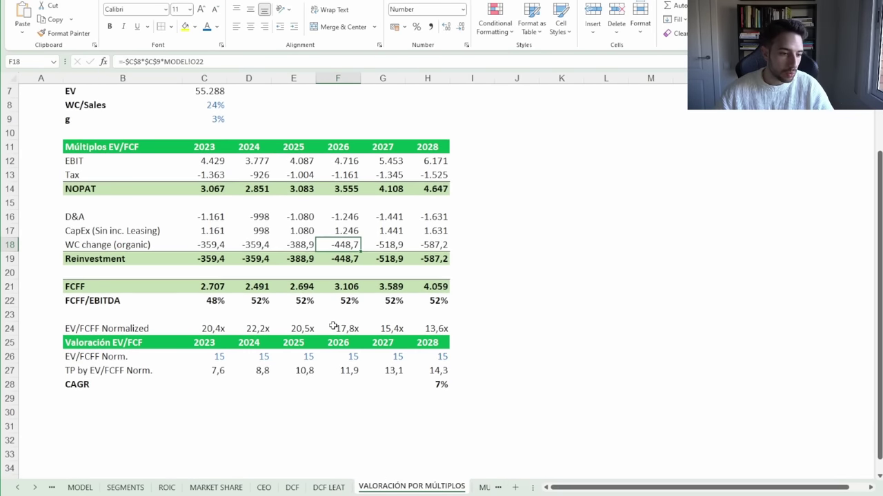
scroll(231, 270, up, 1)
ctrl+scroll(231, 270, up, 2)
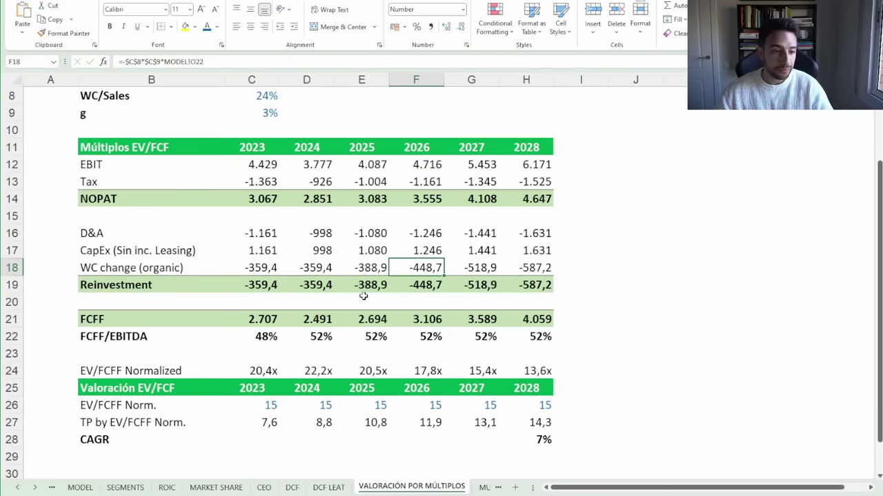
click(173, 147)
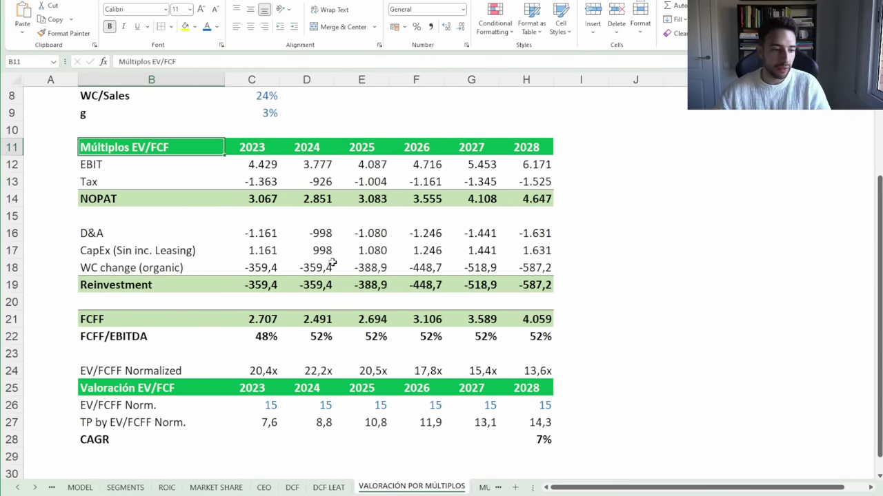
drag(272, 163, 483, 168)
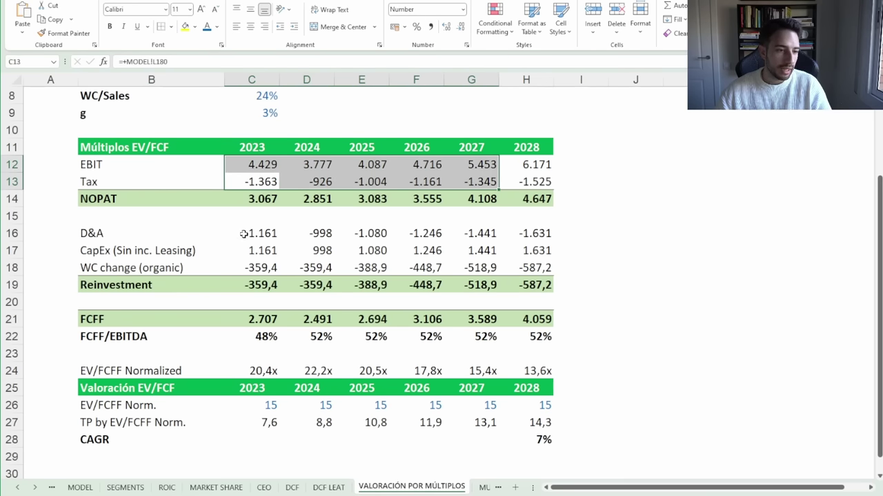
Reverse the sign of the D&A formulas for 2023 to 2028, using =-MODEL!L56 for 2023
drag(244, 233, 286, 233)
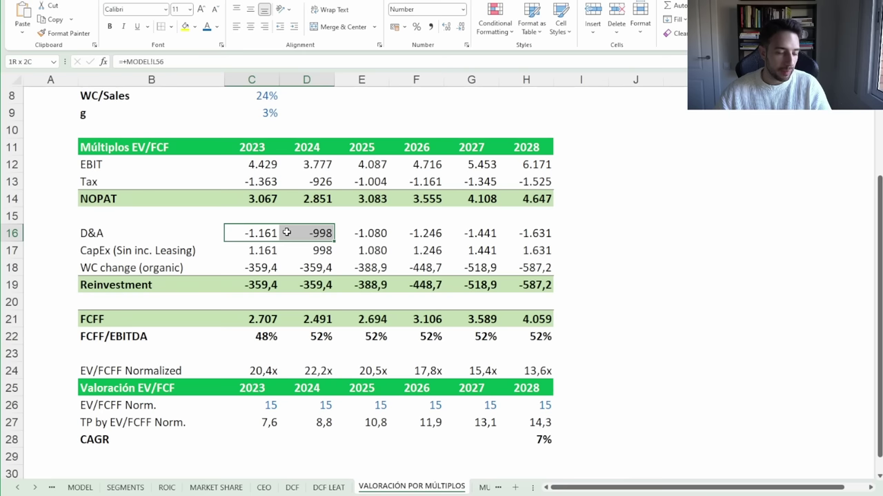
drag(287, 233, 537, 234)
click(125, 62)
key(BackSpace)
key(ctrl+Return)
click(273, 233)
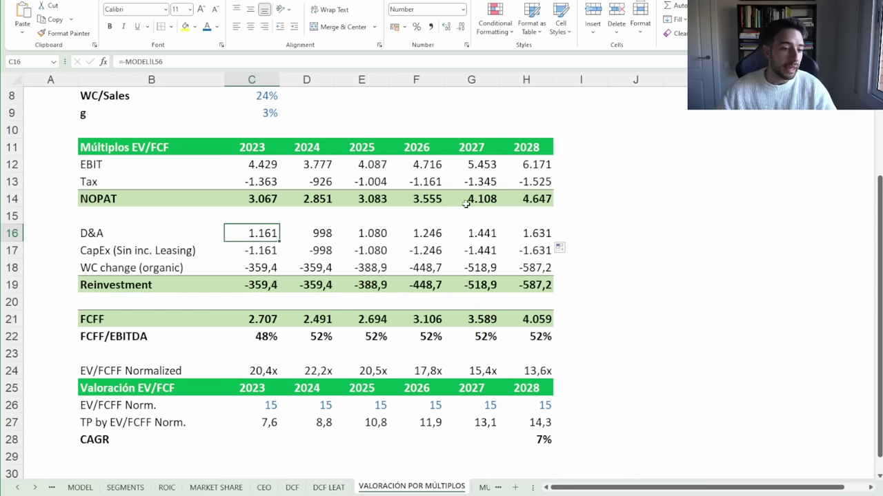
Go through the D&A, CapEx and WC change rows for 2023 to 2028, and select the Múltiplos EV/FCF block down to Reinvestment
drag(264, 233, 509, 252)
drag(252, 234, 545, 233)
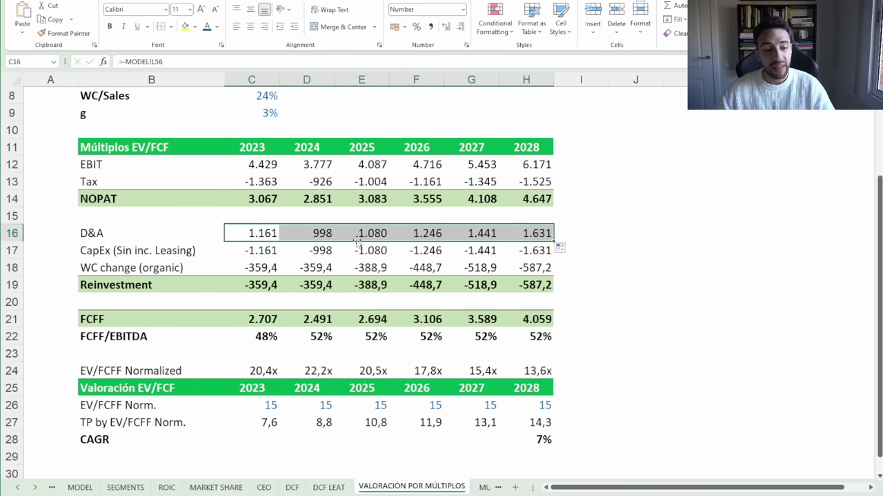
drag(241, 253, 534, 242)
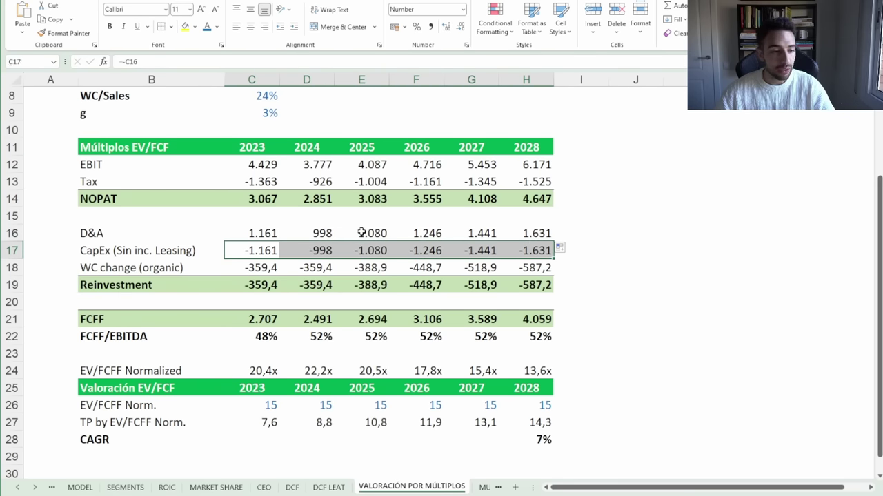
drag(258, 267, 540, 264)
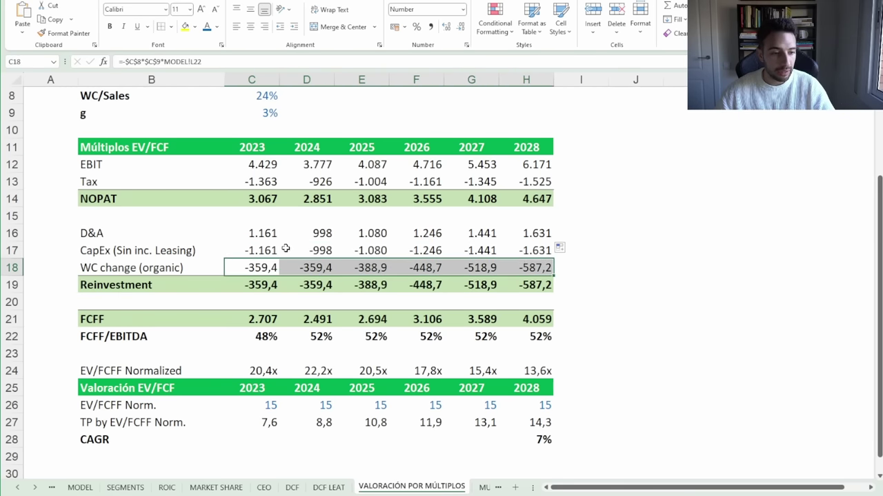
drag(155, 233, 431, 271)
drag(118, 149, 544, 284)
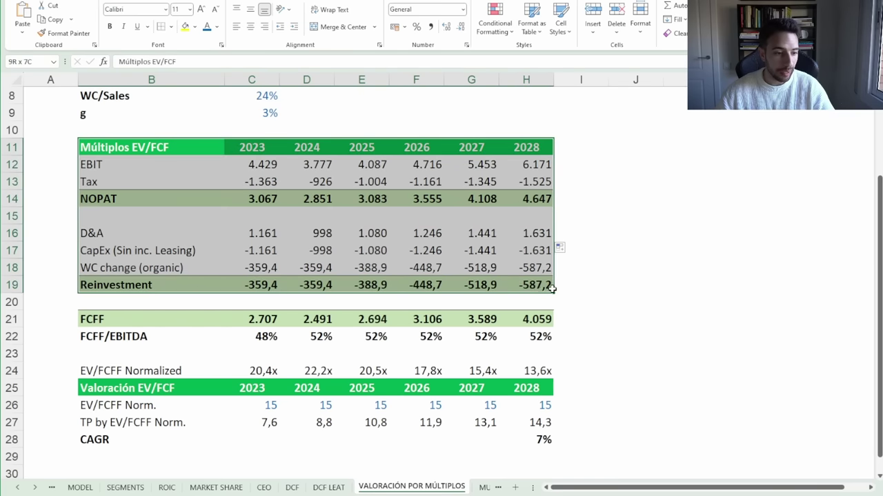
Single out the EV/FCFF Normalized multiples for 2023 and 2024
click(276, 370)
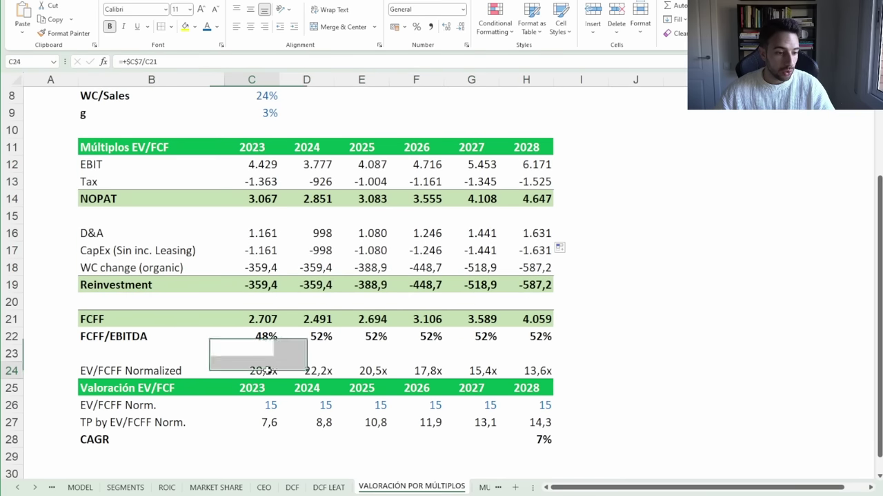
click(307, 374)
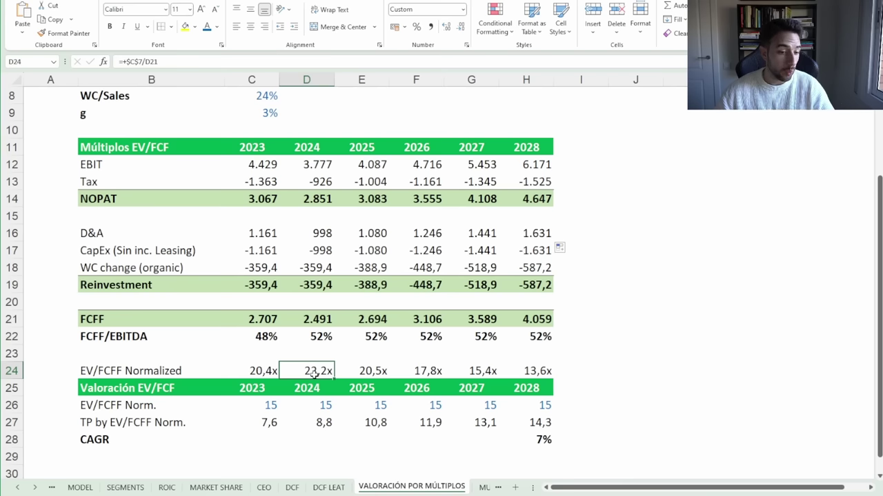
mouse_move(314, 373)
mouse_down()
mouse_move(266, 388)
mouse_move(272, 373)
mouse_move(286, 370)
mouse_up()
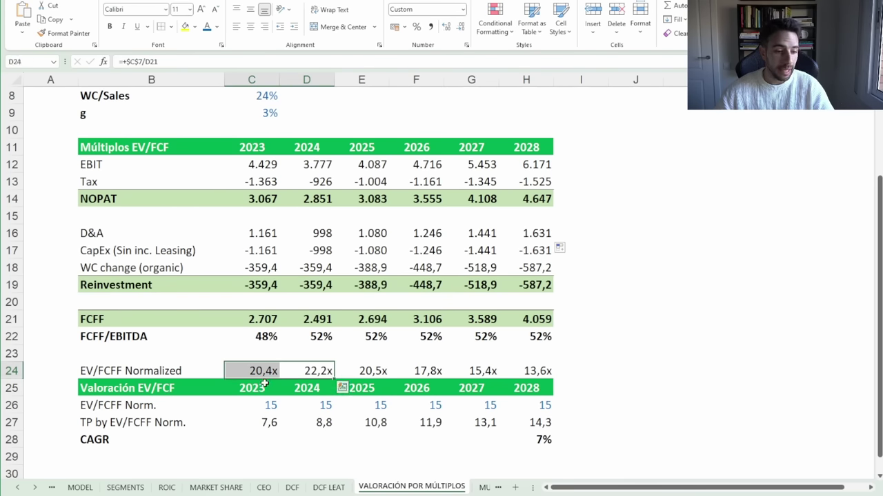
scroll(264, 384, down, 2)
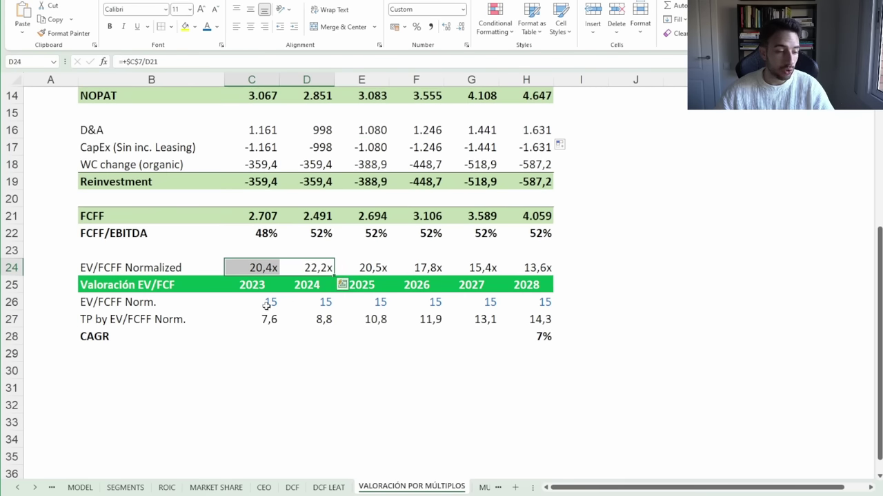
Select the EV/FCFF Norm. target multiples for 2023 to 2028, and examine the CAGR formula in 2028
drag(266, 305, 530, 301)
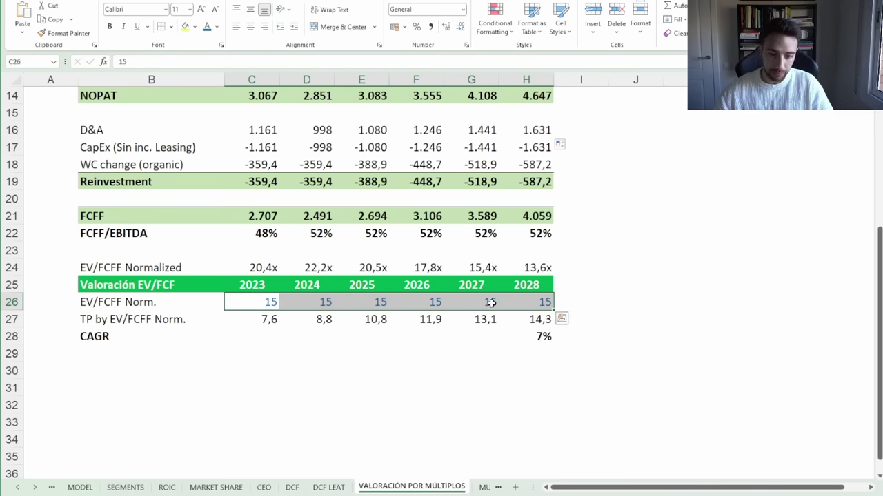
click(529, 338)
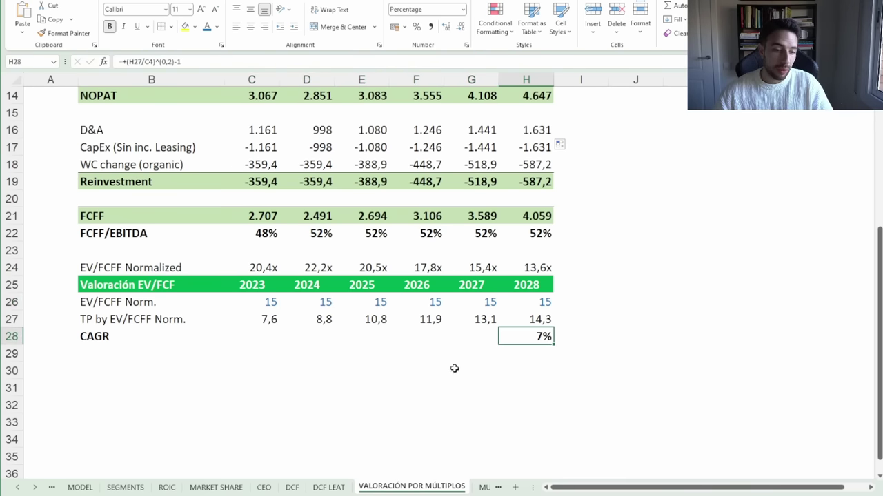
scroll(279, 363, up, 1)
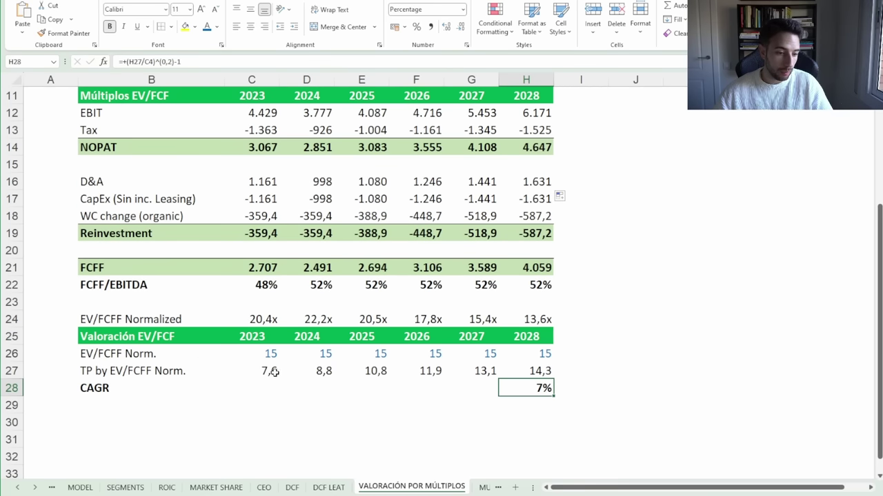
Trace the cells behind the 2023 EV/FCFF Normalized formula, and select the 2023 and 2024 multiples
click(268, 320)
scroll(237, 115, up, 2)
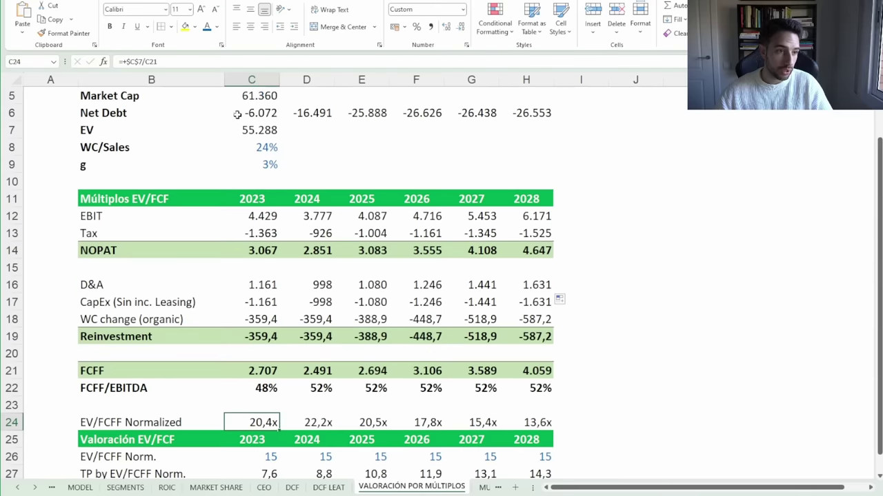
key(F2)
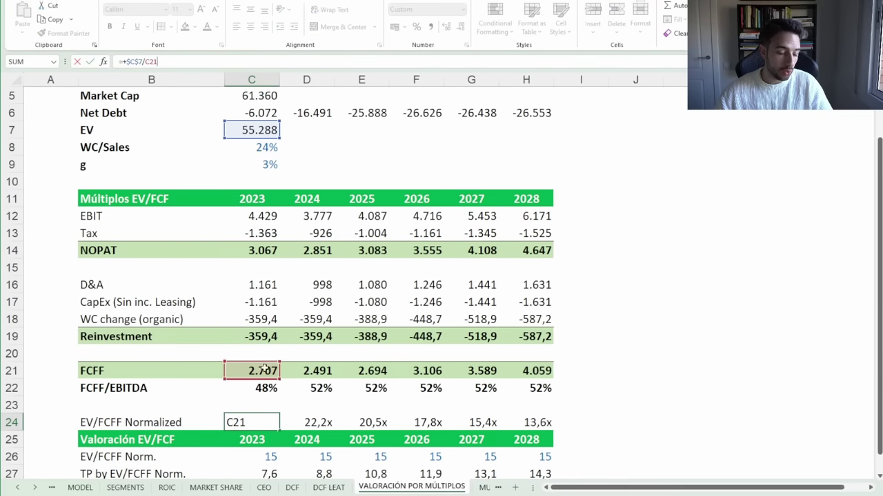
key(Tab)
drag(312, 424, 268, 426)
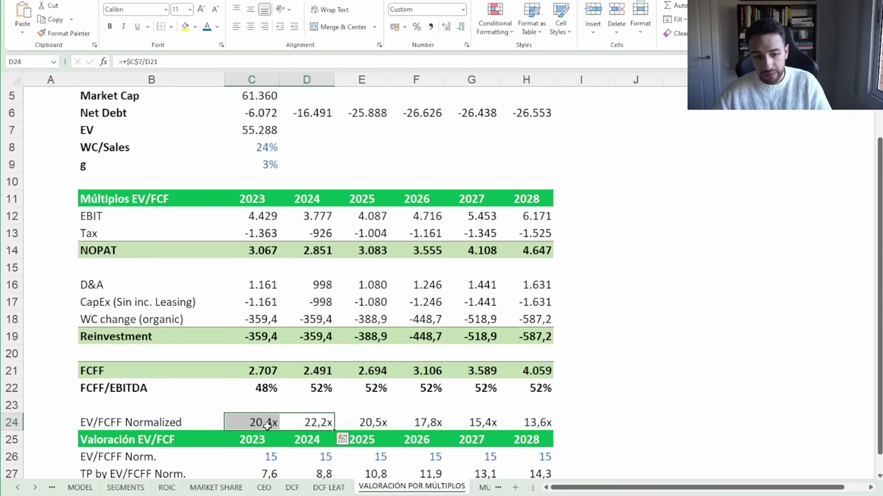
Compare the EV/FCFF Normalized multiples from 2023 to 2025 with the target multiples in the EV/FCFF Norm. row
scroll(318, 371, down, 2)
drag(264, 317, 373, 324)
drag(290, 352, 270, 358)
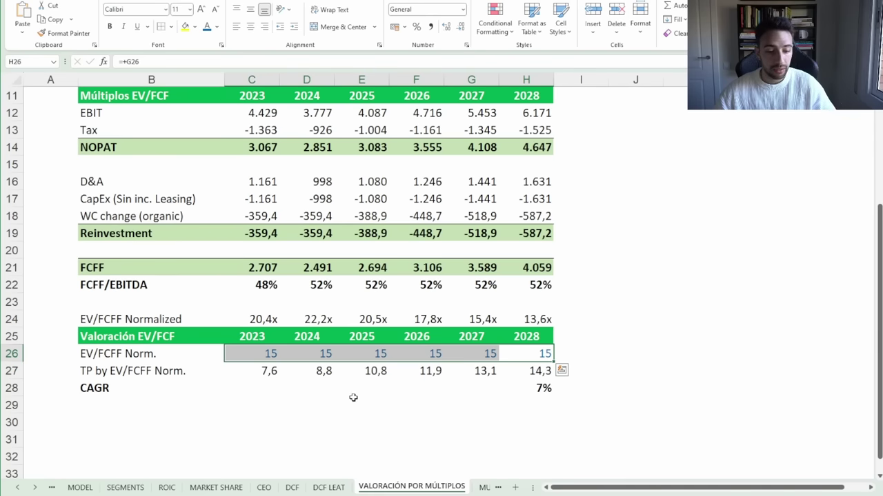
Return to the MODEL sheet's working capital analysis and trace the cells behind the 2016 WC formula
key(alt+Tab)
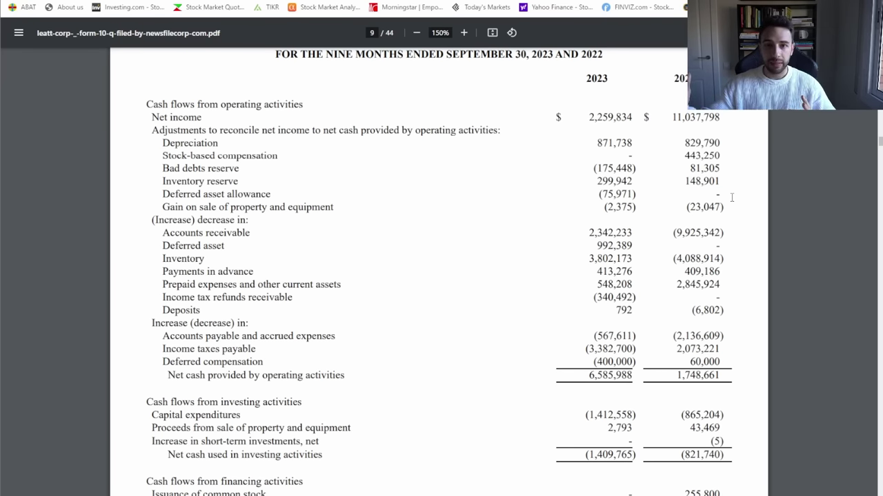
key(alt+Tab)
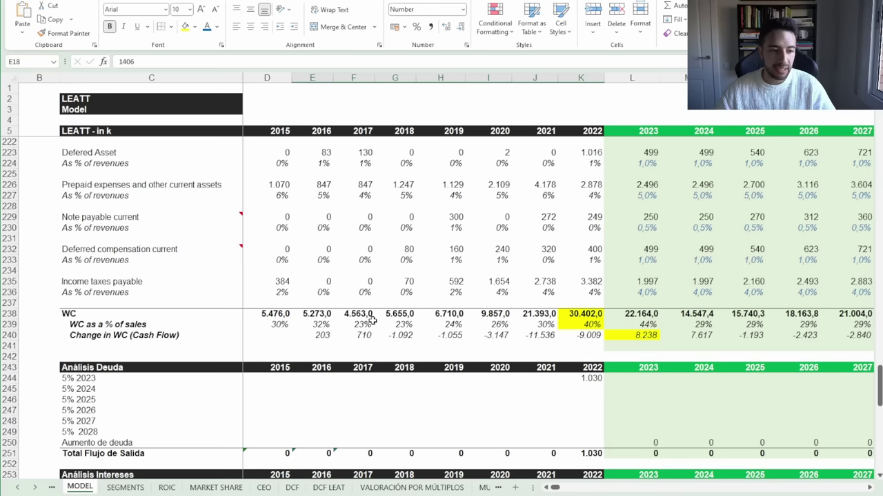
click(326, 312)
scroll(321, 311, up, 3)
key(F2)
scroll(317, 263, up, 4)
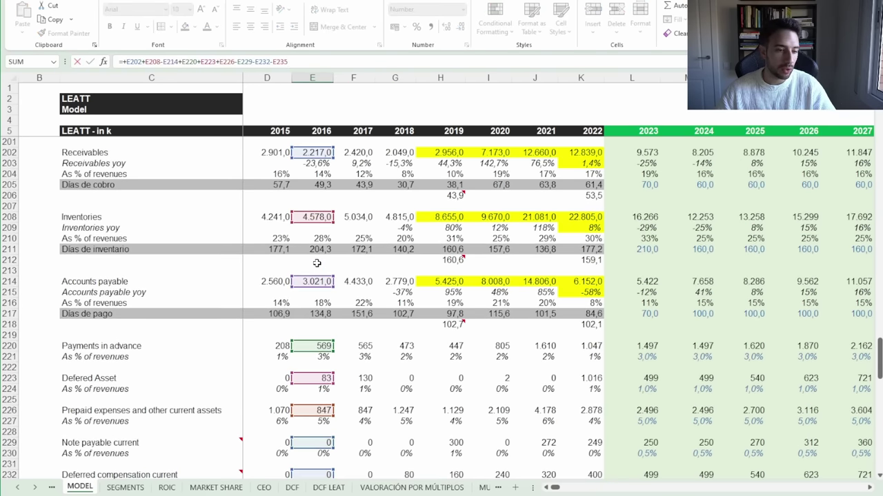
scroll(316, 262, up, 1)
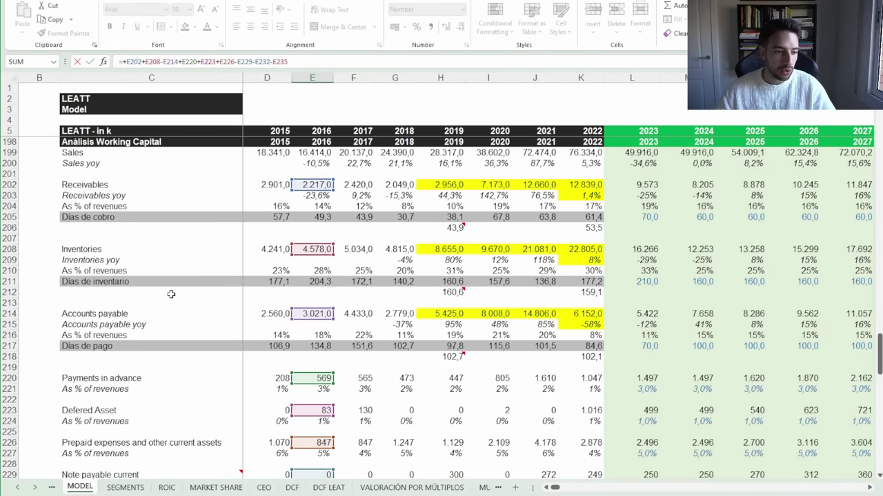
scroll(384, 290, down, 8)
click(396, 246)
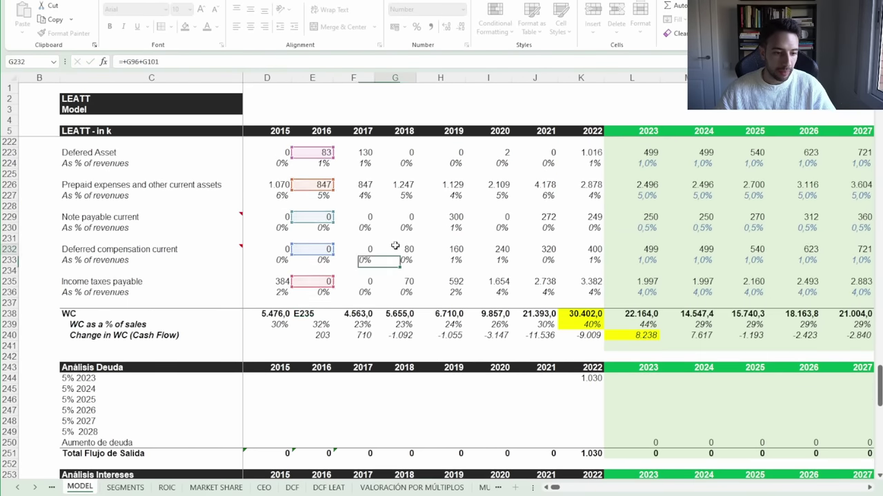
key(Return)
click(312, 313)
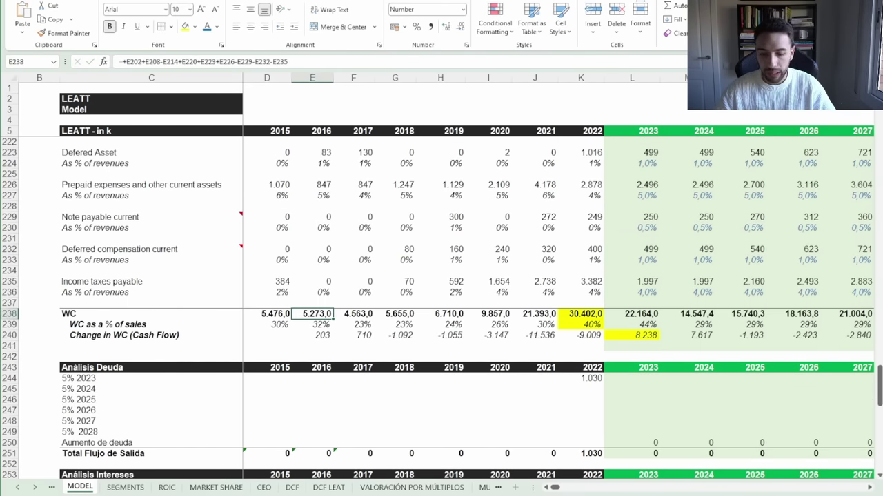
Step through the WC formulas from 2018 to 2021, and select the Change in WC (Cash Flow) values for those years
ctrl+scroll(575, 285, up, 2)
scroll(576, 285, down, 2)
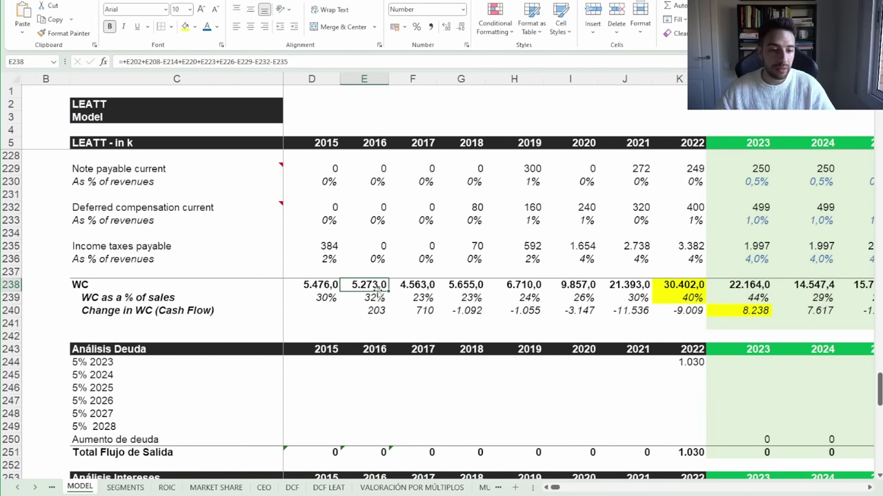
click(464, 285)
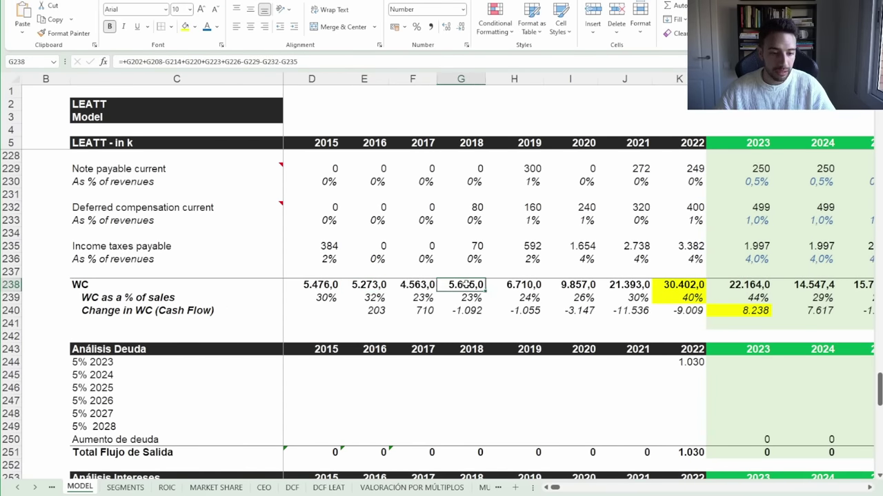
click(516, 285)
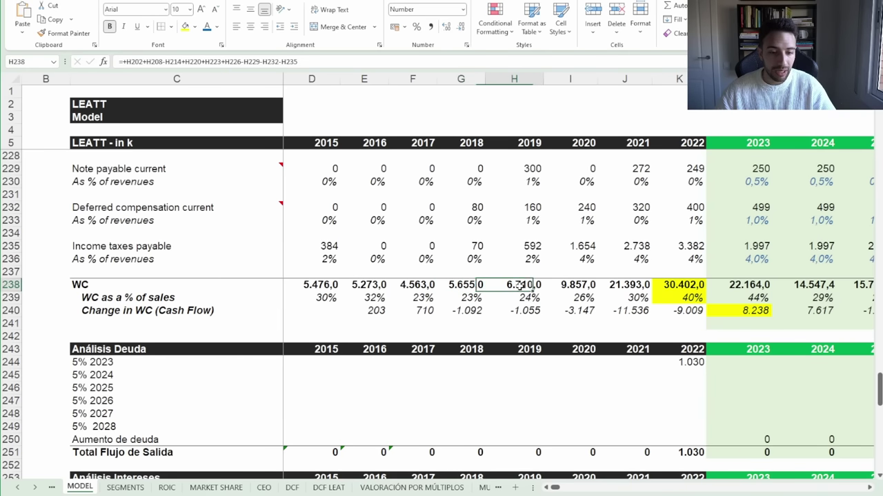
click(583, 285)
click(629, 283)
drag(469, 310, 633, 311)
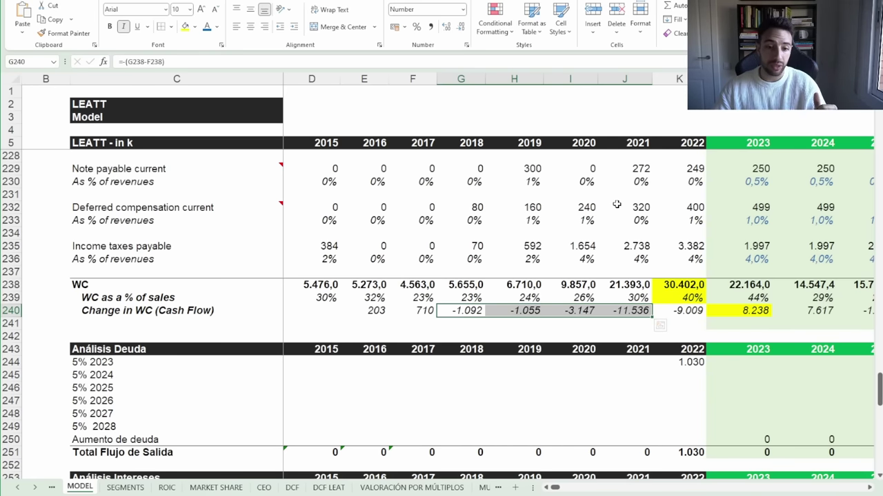
Compare the 2019 and 2020 Inventories, and select the 2019 Accounts payable
scroll(610, 220, up, 1)
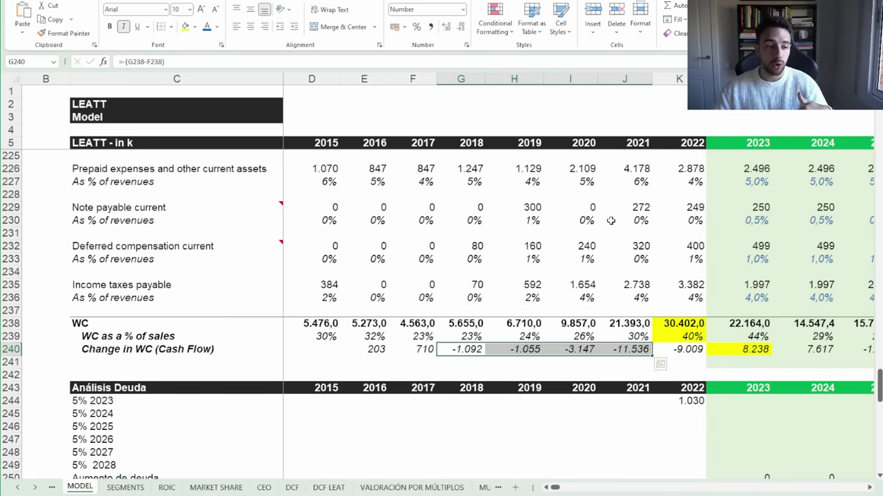
scroll(610, 220, up, 7)
click(517, 207)
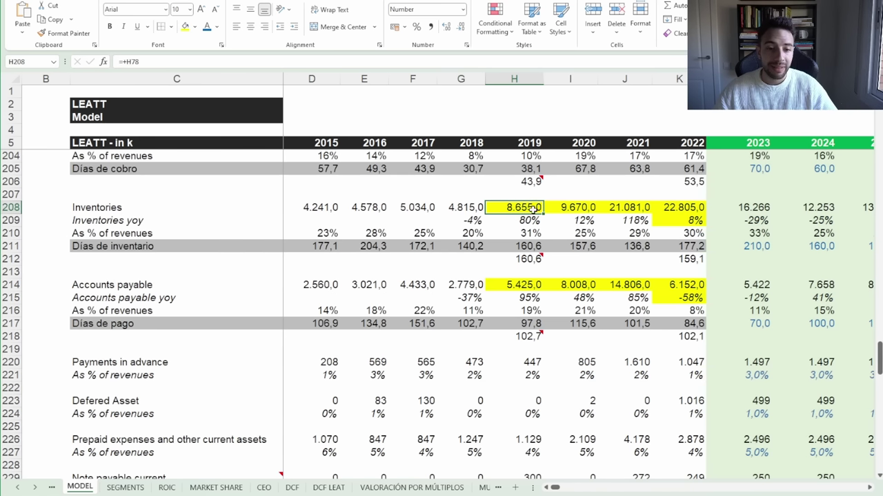
click(567, 208)
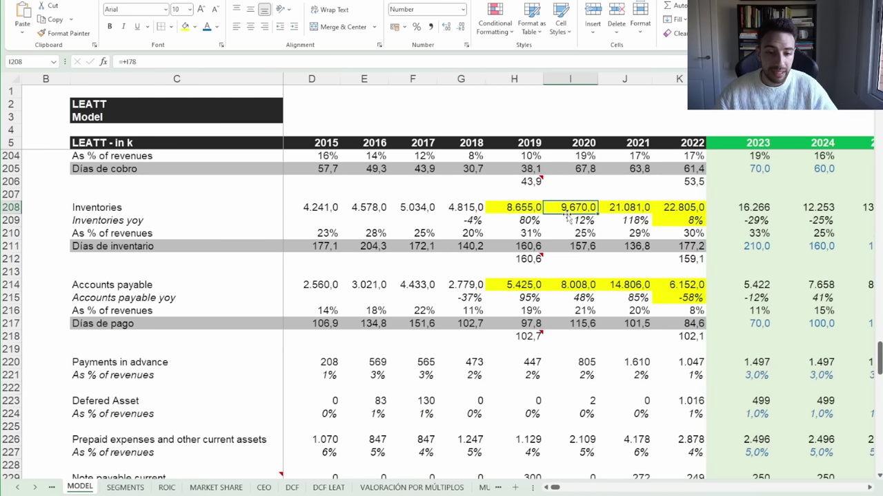
drag(524, 208, 563, 208)
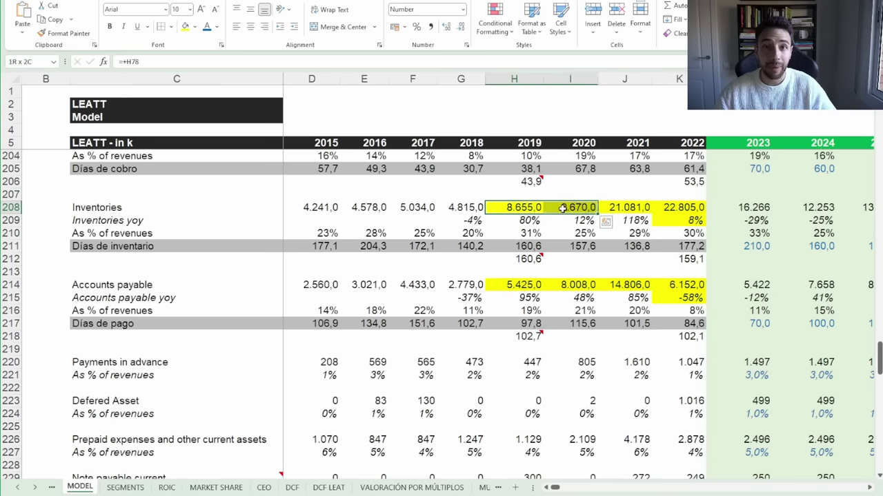
scroll(548, 236, down, 1)
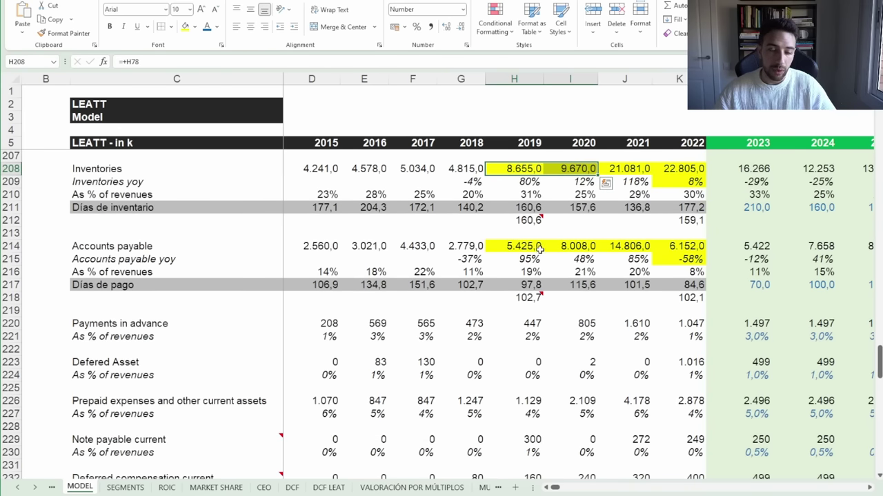
click(535, 247)
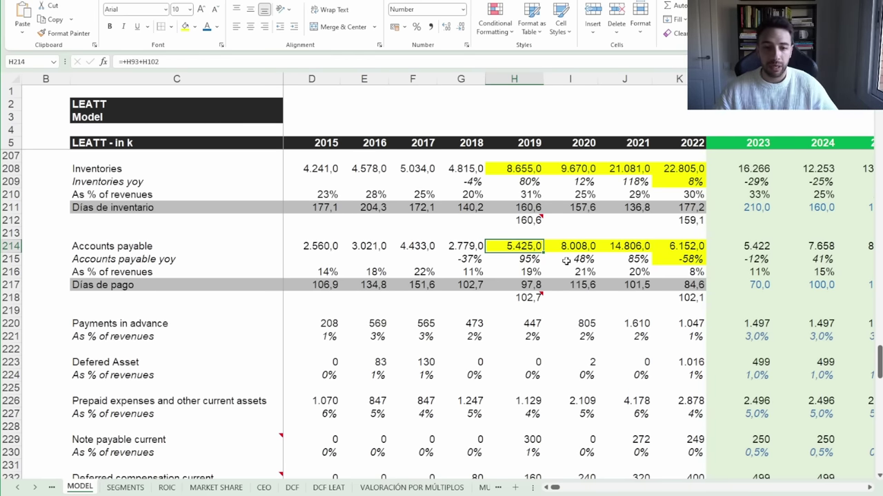
Compare total WC for 2019 and 2020, and examine the 2020 Change in WC (Cash Flow) formula
scroll(562, 260, up, 3)
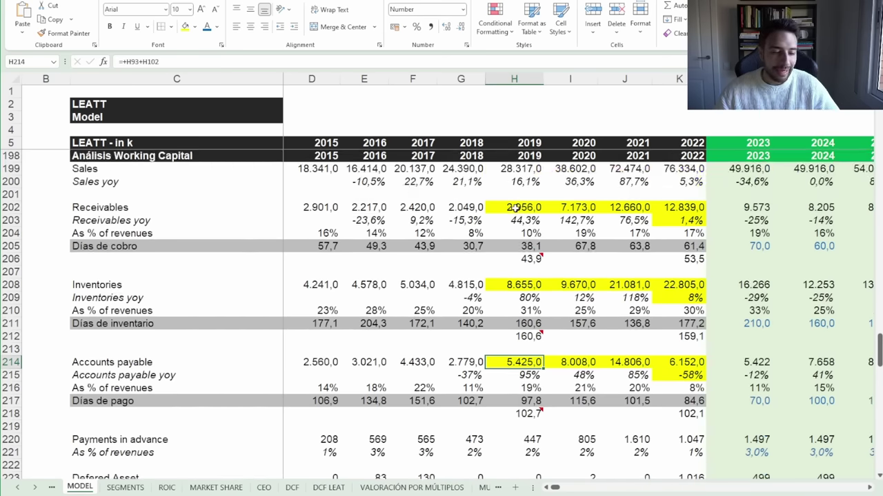
scroll(515, 207, down, 1)
scroll(515, 213, down, 9)
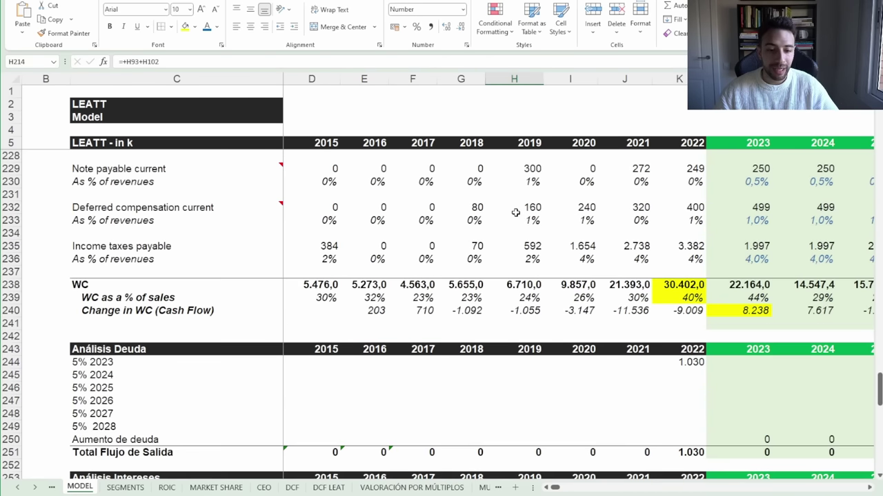
click(529, 285)
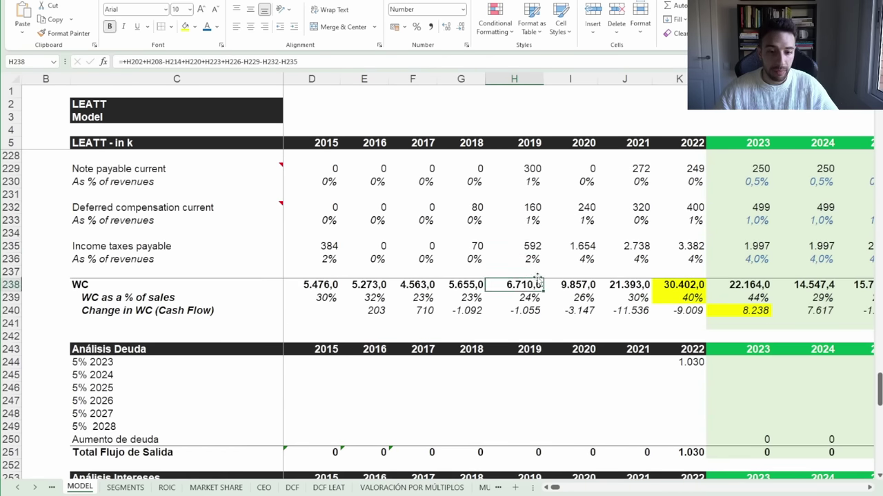
drag(543, 291, 577, 285)
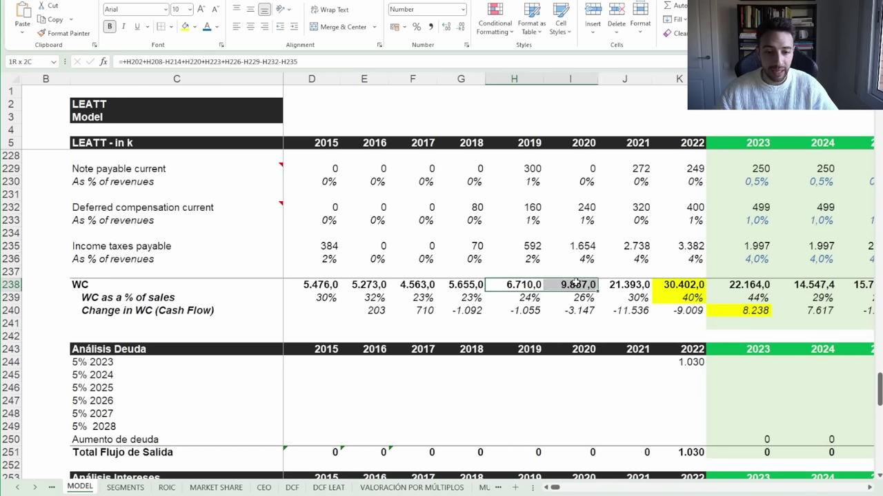
drag(524, 289, 592, 283)
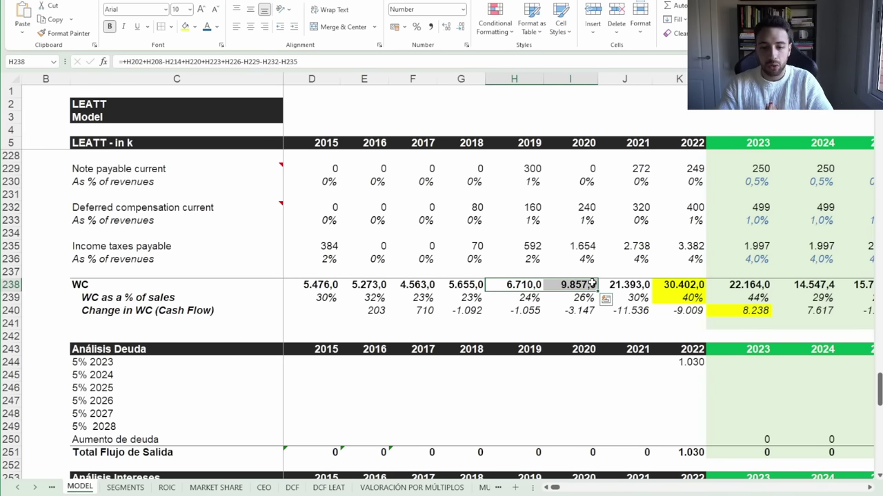
click(580, 311)
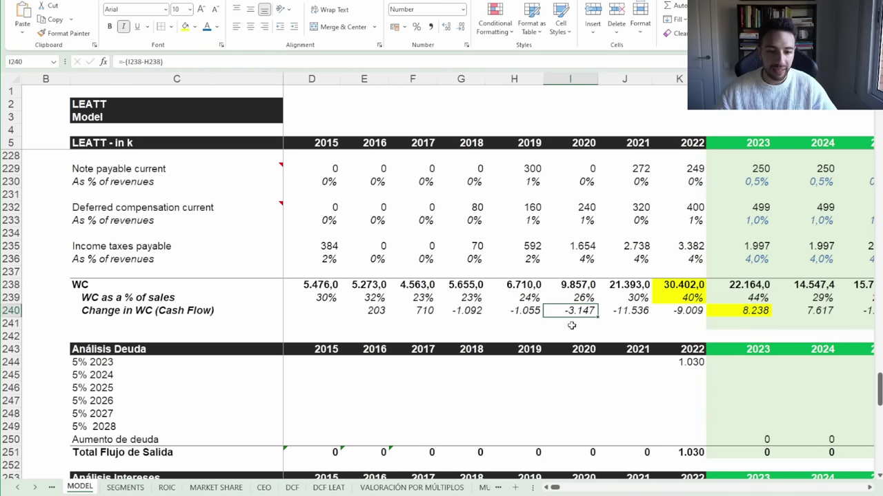
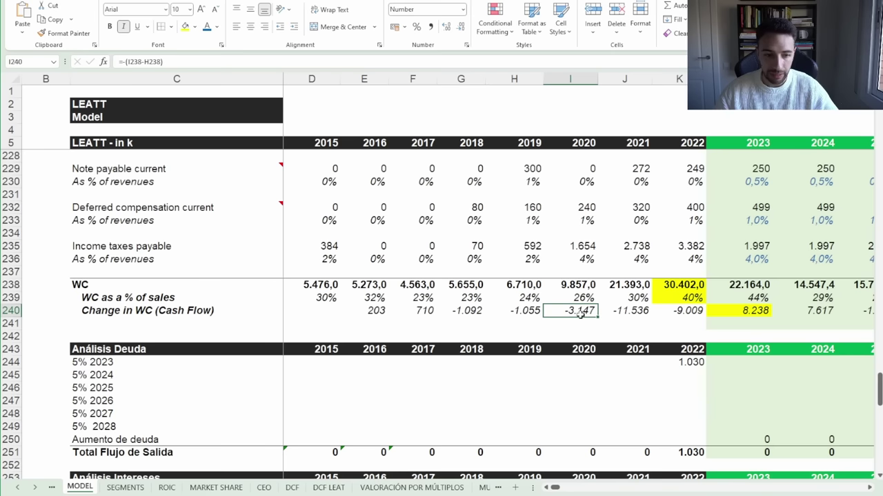
Examine the Change in WC (Cash Flow) formulas for 2021 and the 2023 projection
click(626, 312)
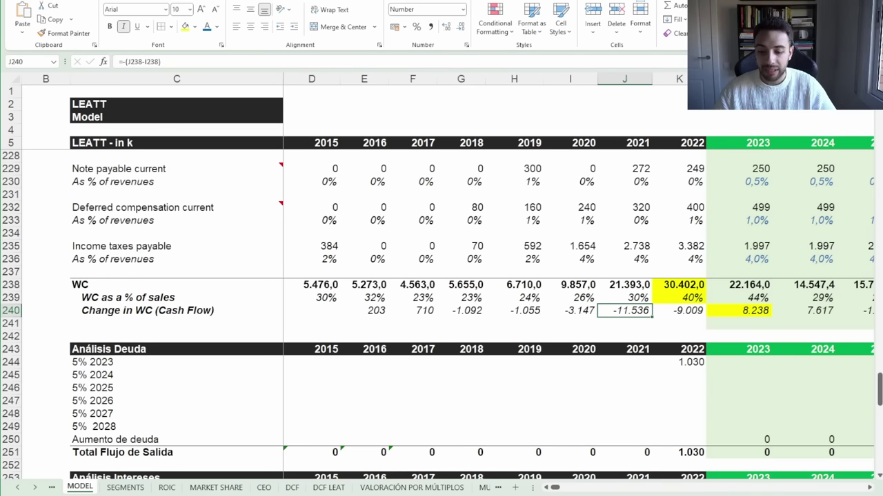
click(869, 488)
click(869, 487)
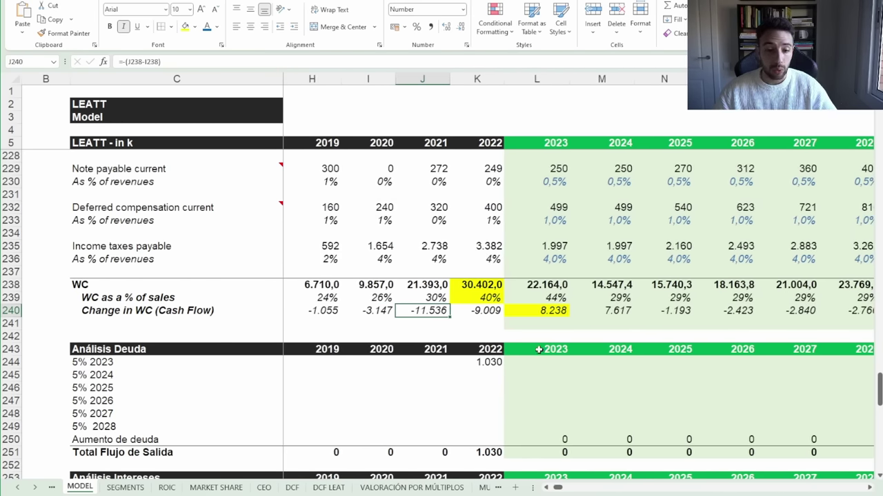
scroll(540, 351, down, 1)
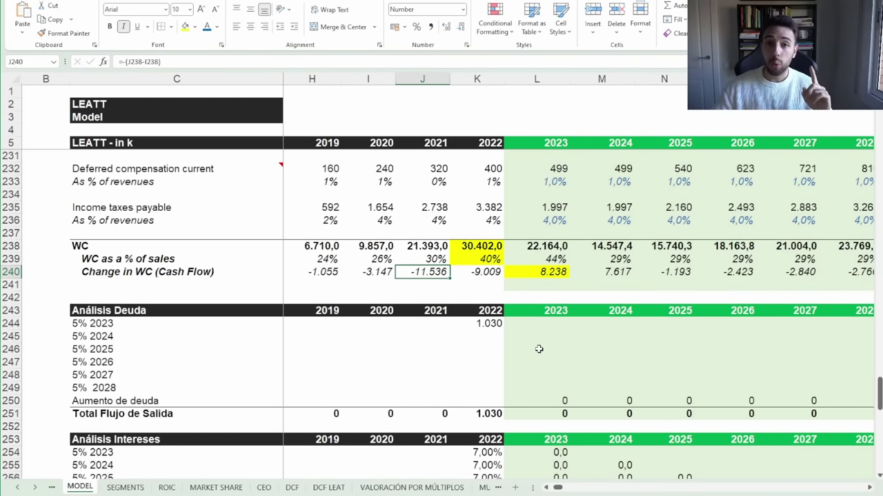
click(562, 274)
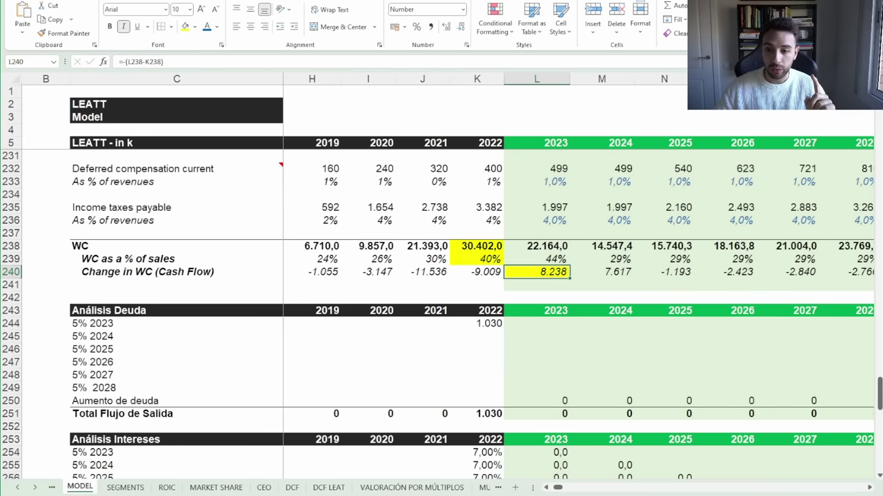
Switch to Leatt's 10-Q PDF and highlight the Accounts receivable line up to its 2023 amount in the operating cash flows
key(alt+Tab)
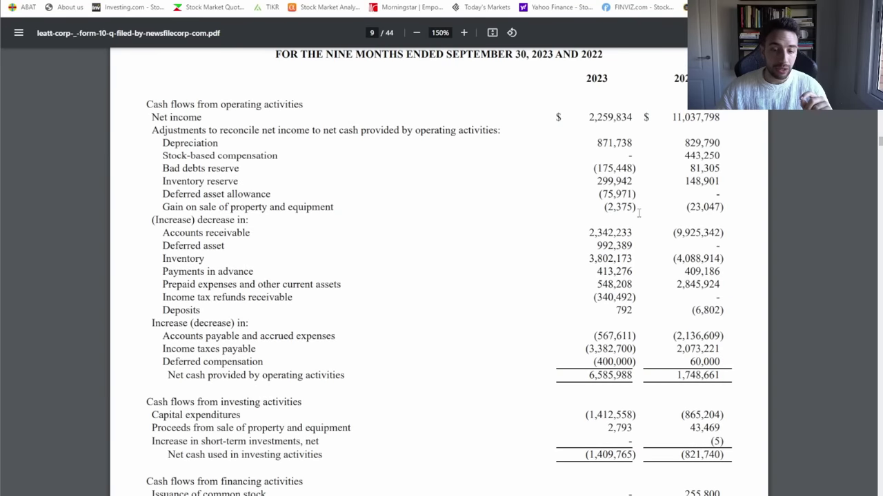
scroll(518, 201, down, 1)
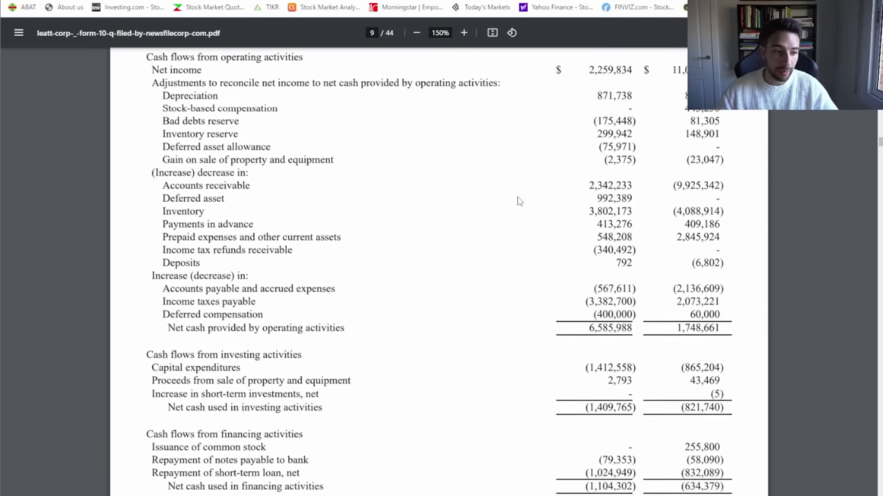
scroll(518, 200, up, 1)
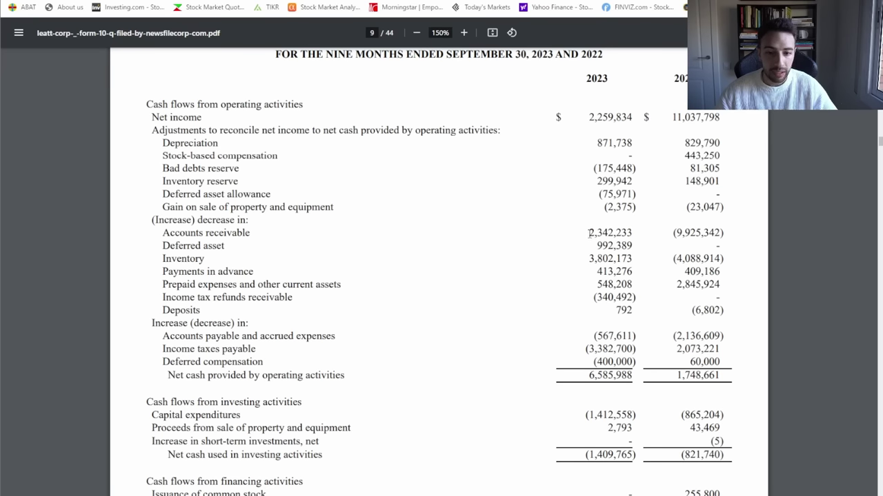
mouse_move(586, 233)
mouse_down()
mouse_move(636, 228)
mouse_move(588, 233)
mouse_up()
click(637, 229)
drag(160, 235, 638, 229)
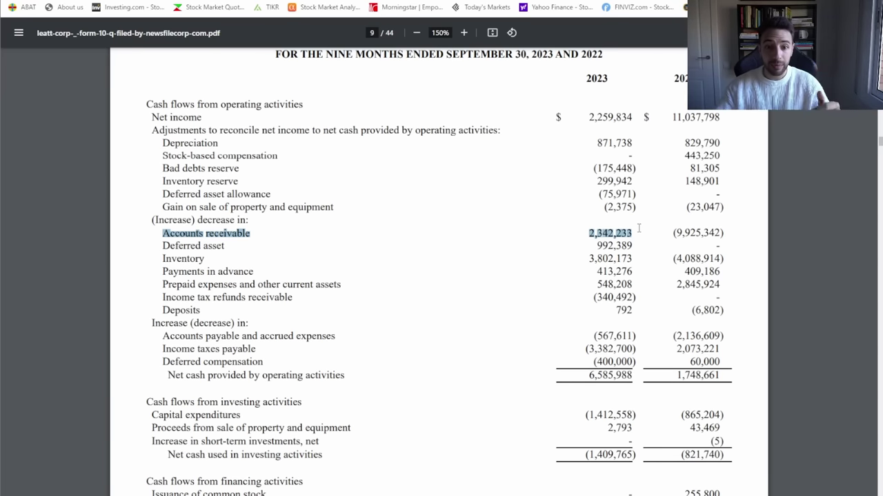
Single out the 2023 Accounts receivable amount and the 2022 Inventory amount in the cash flow statement
click(635, 234)
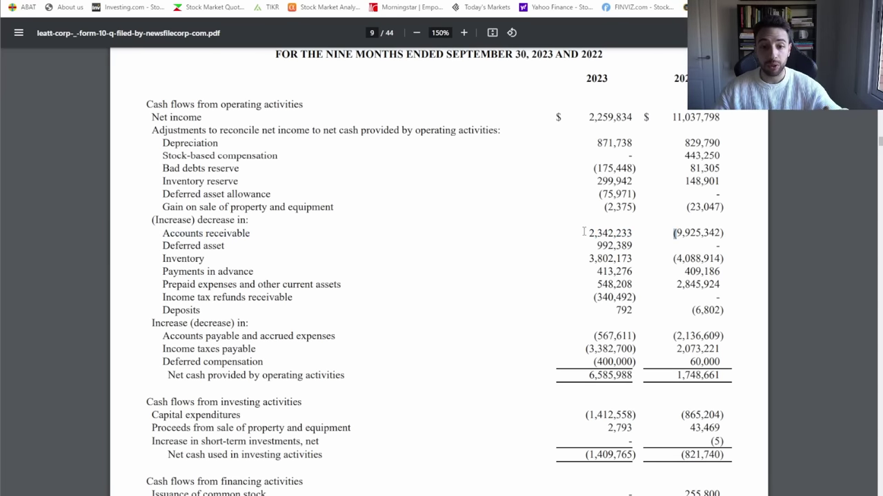
drag(586, 233, 639, 236)
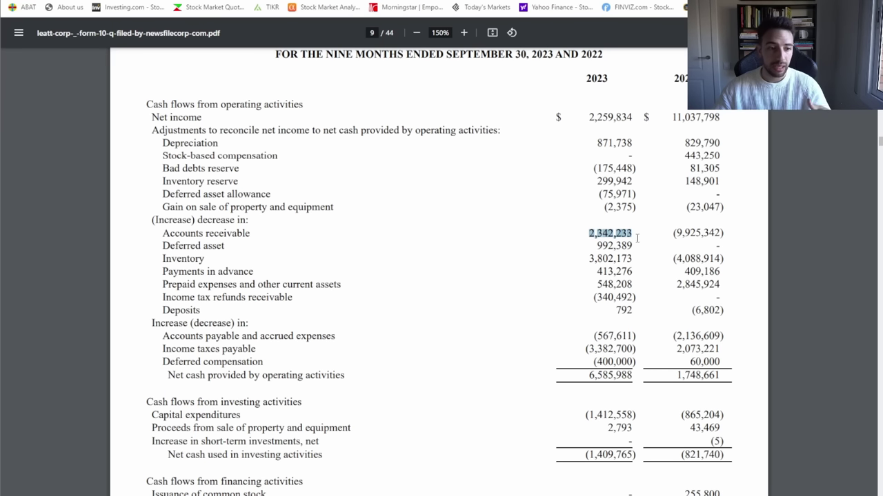
click(642, 258)
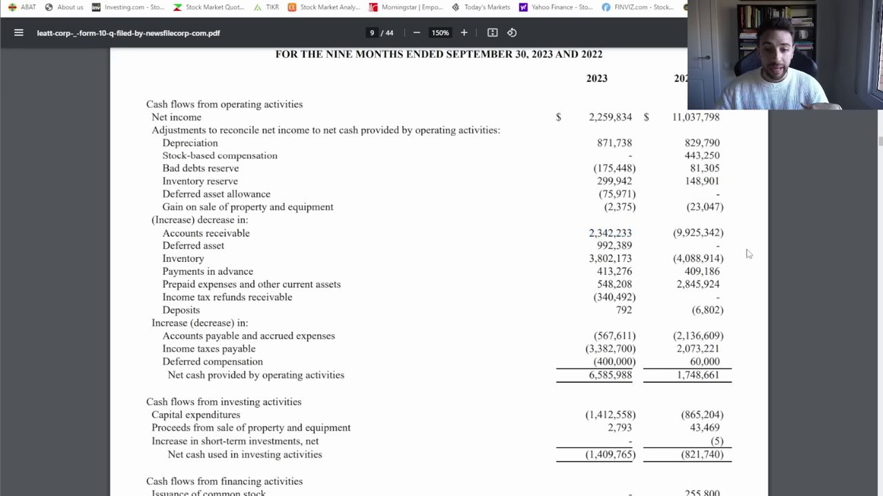
drag(673, 260, 738, 257)
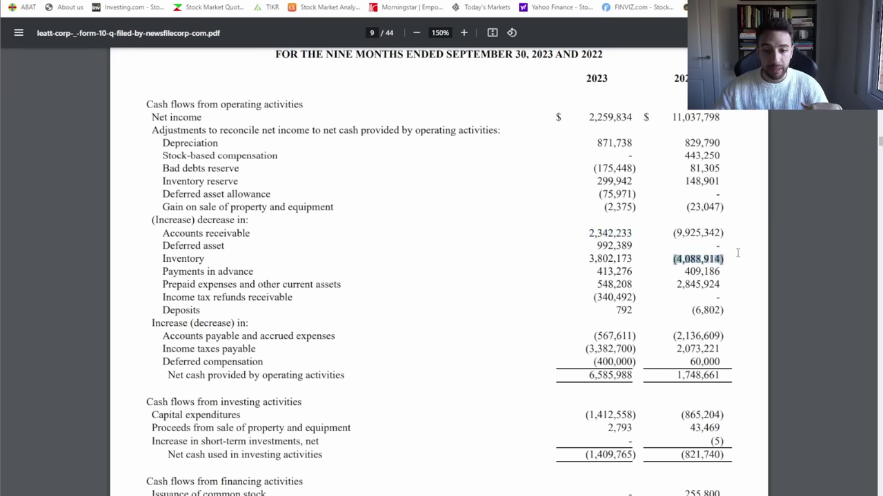
Highlight the Inventory amounts for 2022 and 2023 in the operating cash flows for comparison
click(734, 260)
drag(667, 261, 735, 258)
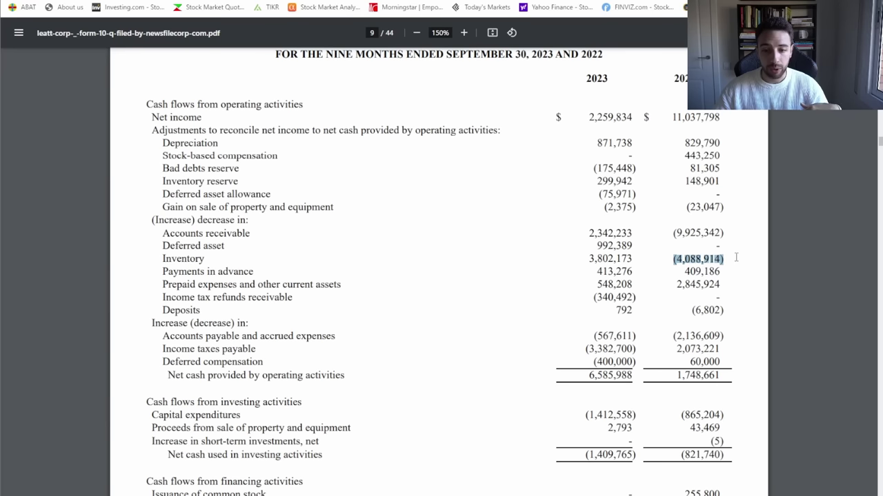
click(655, 266)
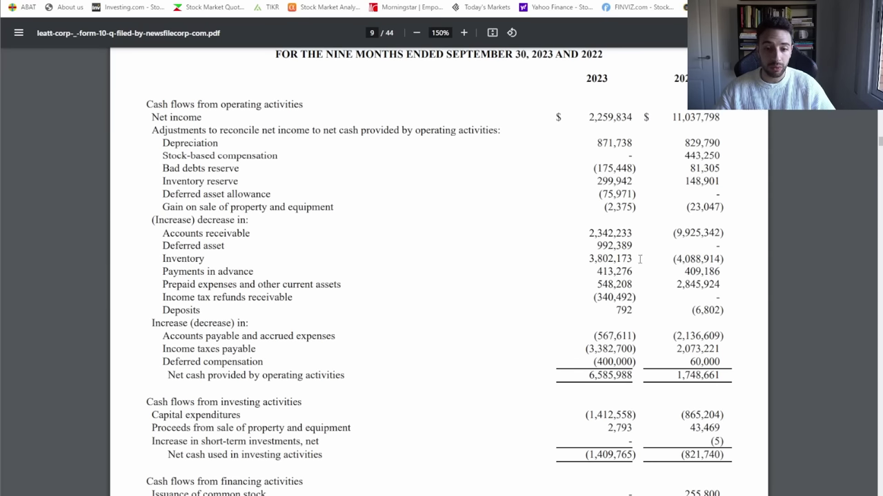
drag(637, 258, 588, 259)
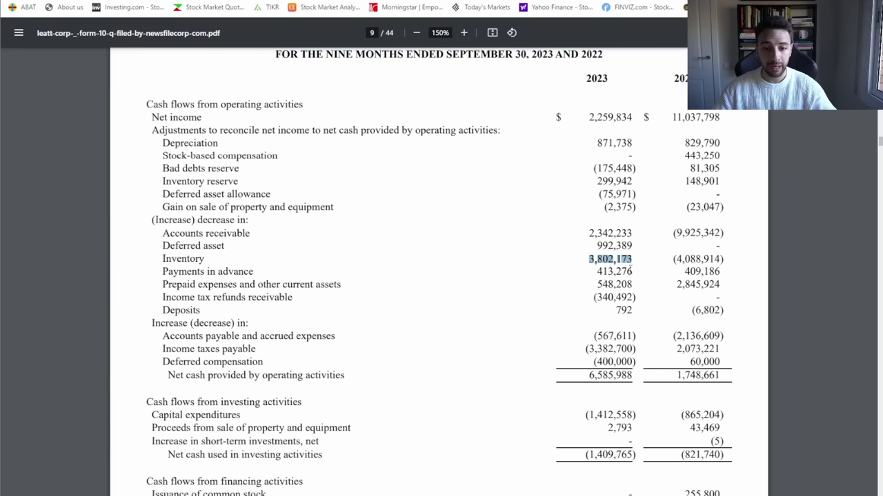
drag(645, 261, 595, 259)
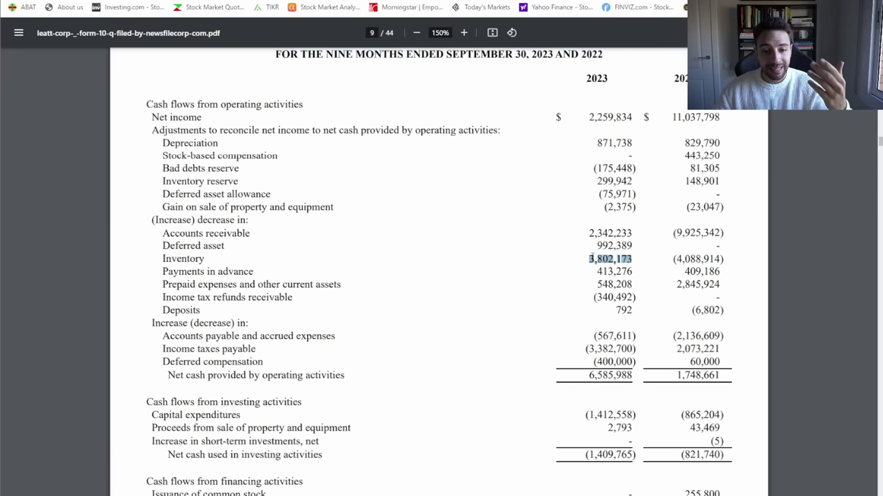
Find the table of revenue disaggregated by source on page 14 of the 10-Q and enlarge the document to 200%
scroll(591, 259, down, 1)
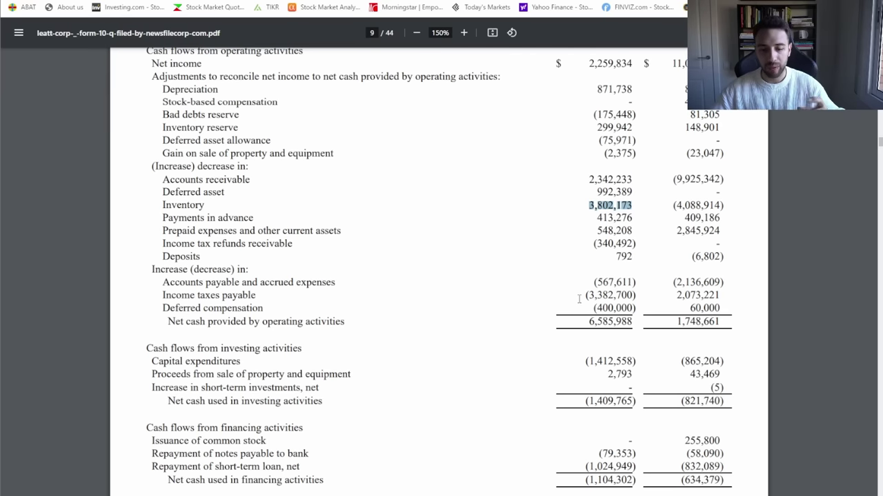
scroll(583, 217, down, 15)
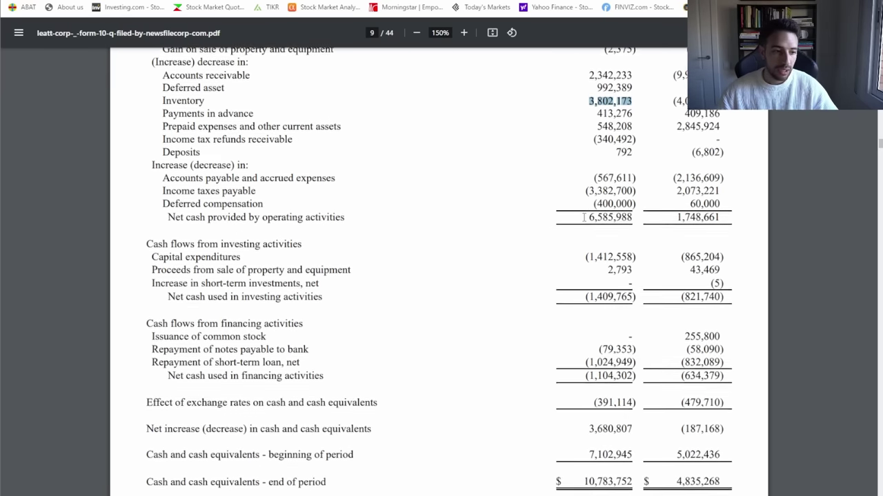
scroll(583, 218, down, 10)
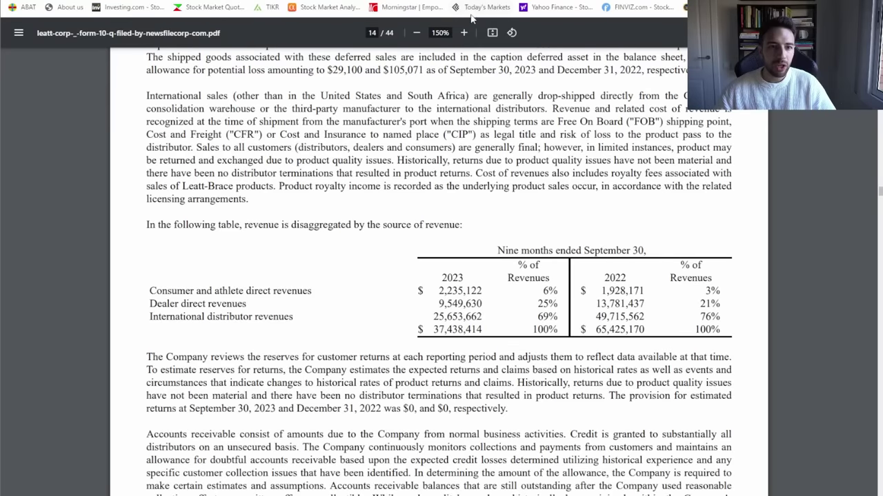
click(463, 32)
scroll(508, 97, down, 1)
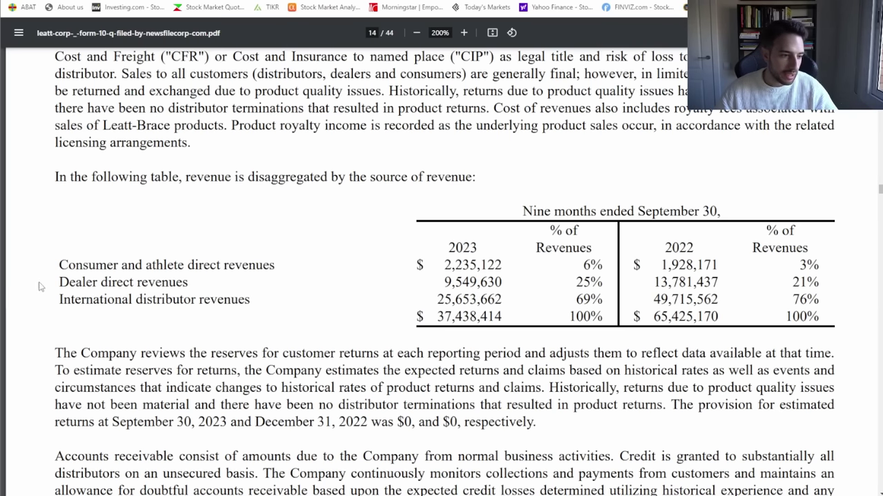
Highlight the consumer and athlete direct, dealer direct and international distributor revenue labels one after another
drag(55, 267, 148, 268)
click(103, 281)
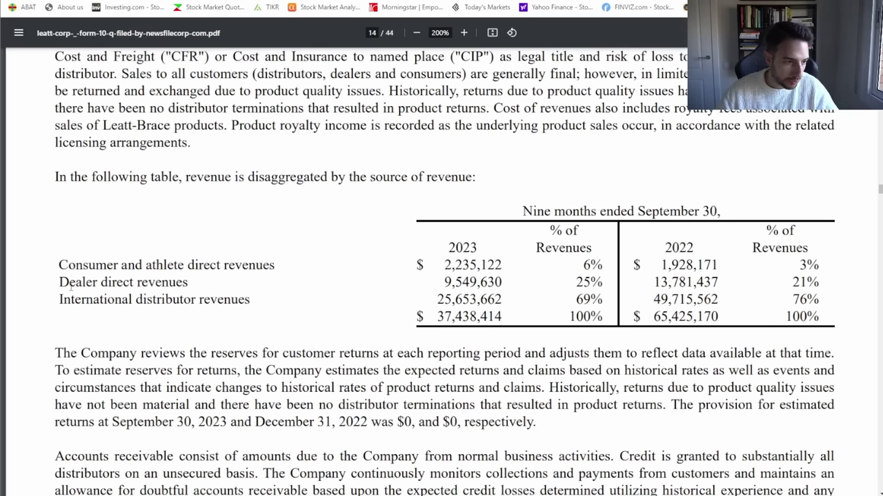
drag(60, 283, 182, 284)
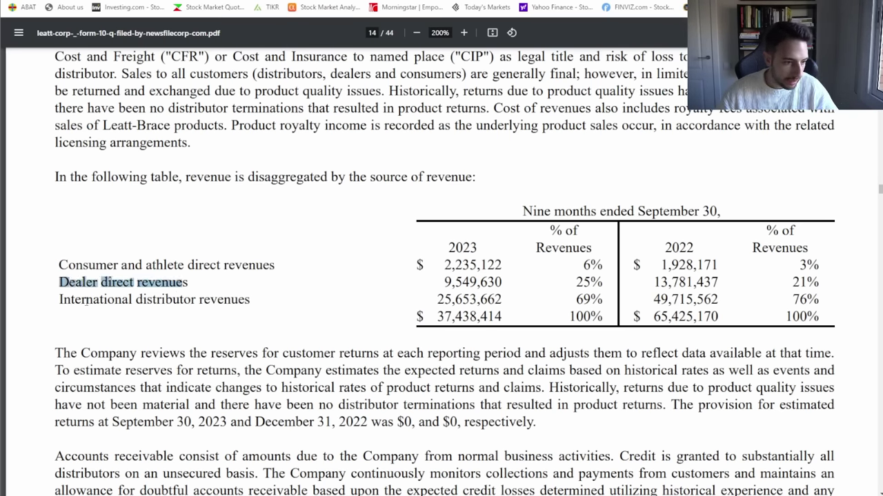
click(86, 301)
drag(60, 301, 271, 300)
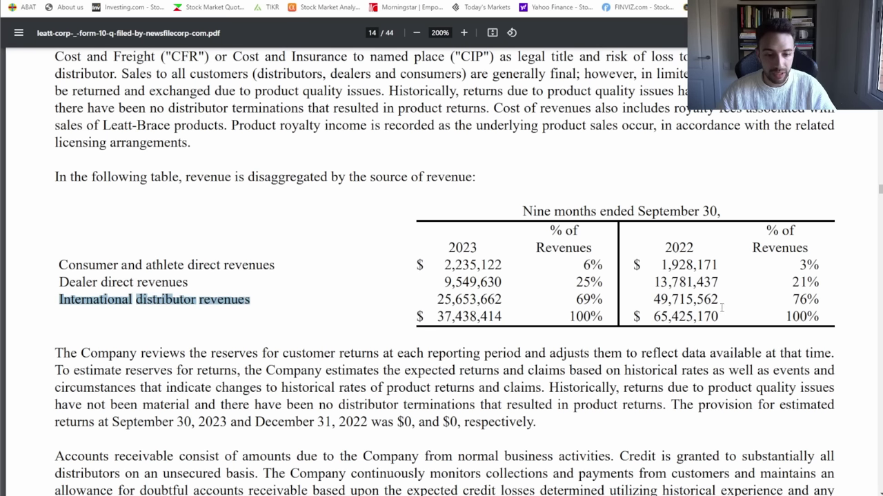
Highlight the 2022 international distributor revenue amount and compare its percentage of revenues for 2022 and 2023
drag(721, 304, 655, 301)
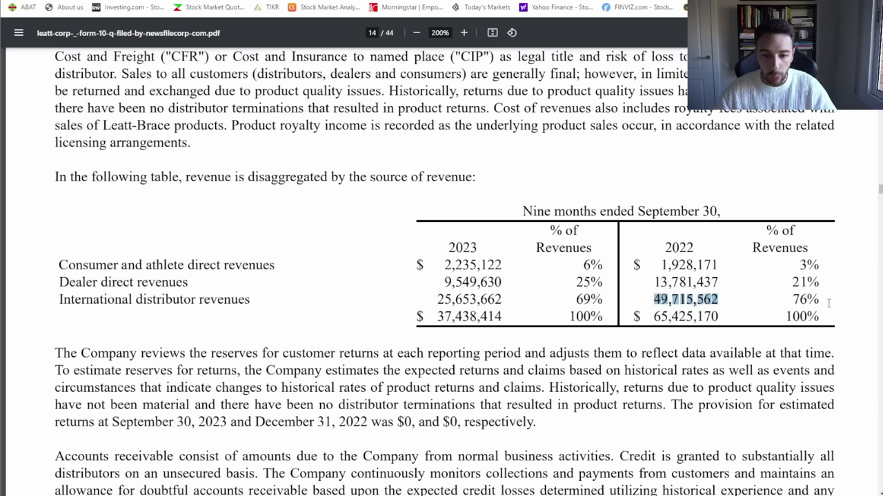
drag(827, 303, 782, 297)
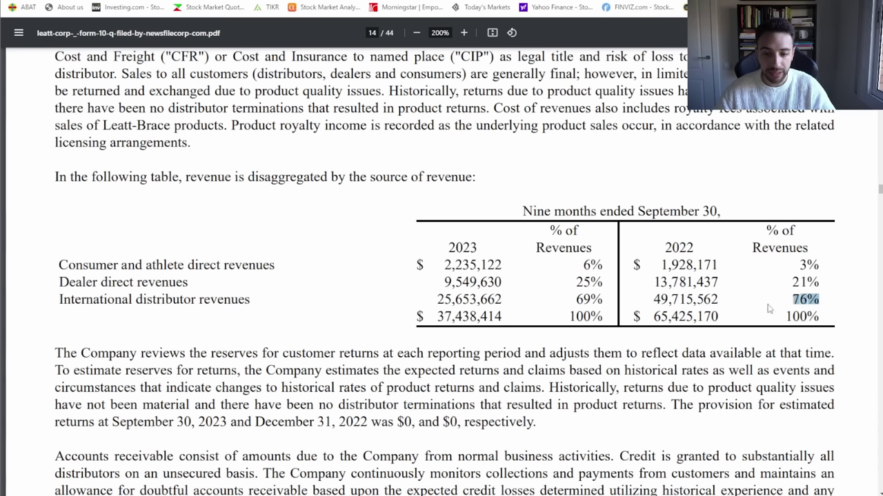
drag(524, 211, 718, 212)
drag(602, 299, 574, 300)
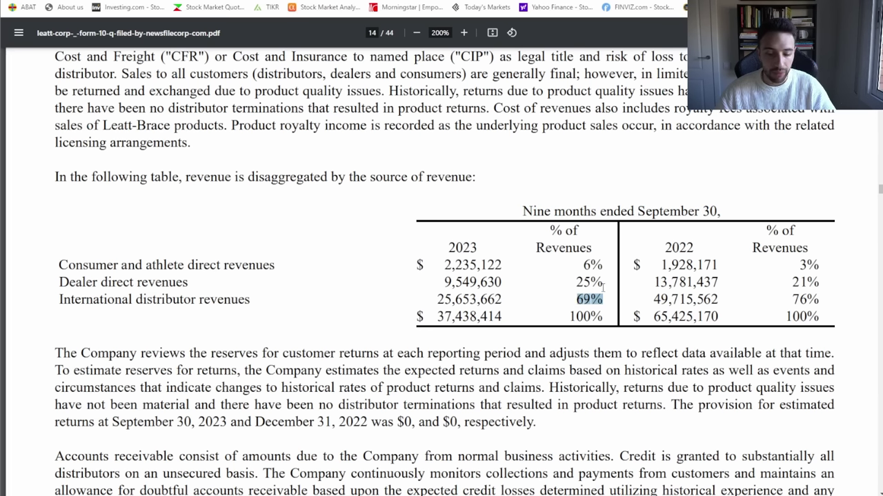
click(738, 308)
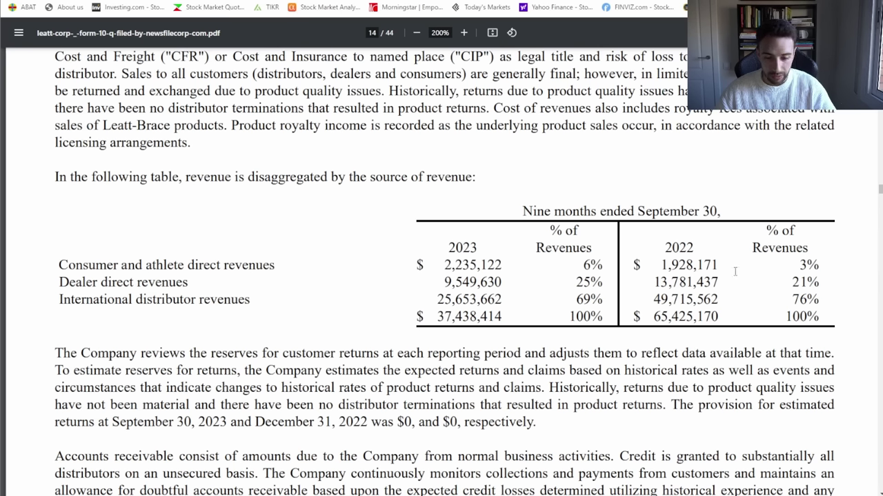
Highlight the consumer and athlete direct revenues label and compare its 2022 and 2023 amounts
drag(719, 266, 663, 265)
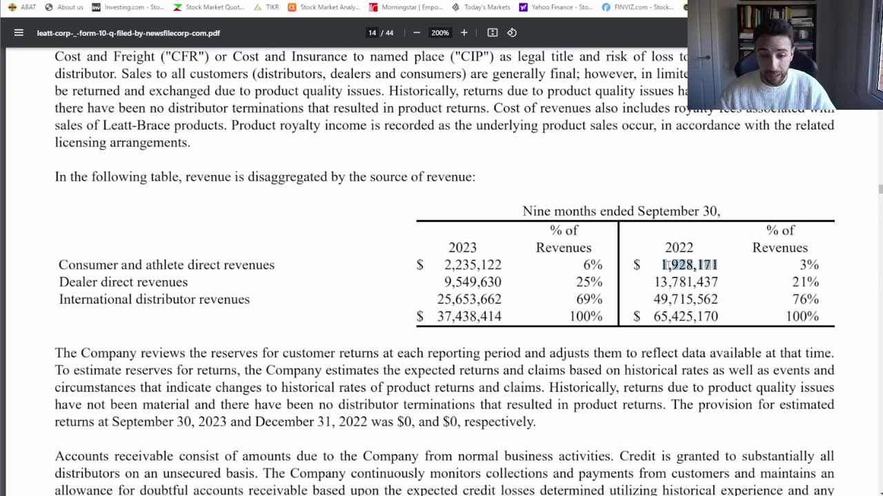
click(666, 265)
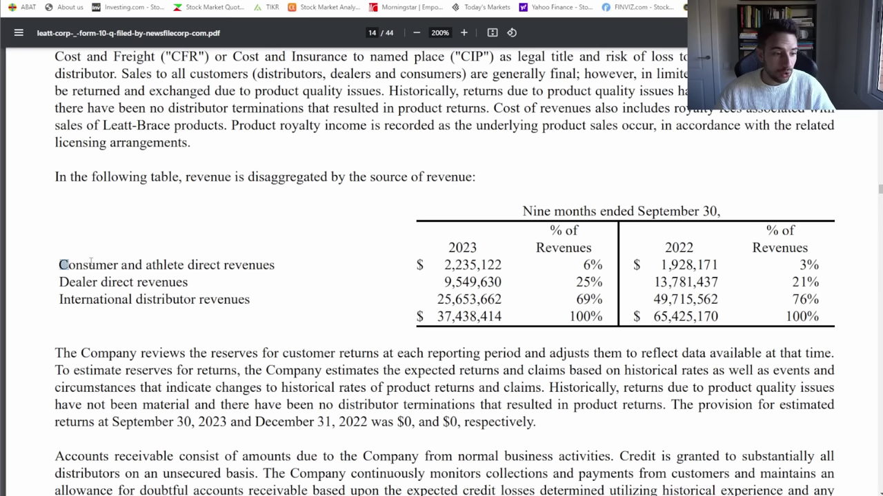
drag(59, 264, 278, 259)
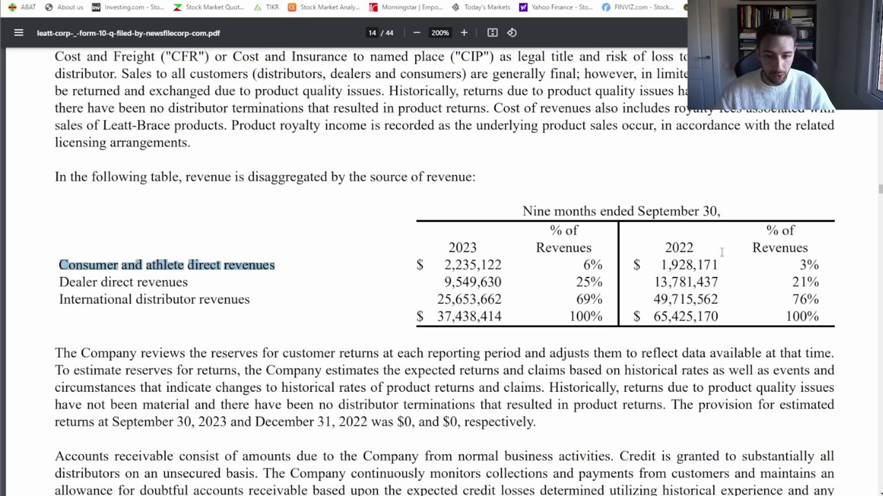
drag(720, 265, 653, 266)
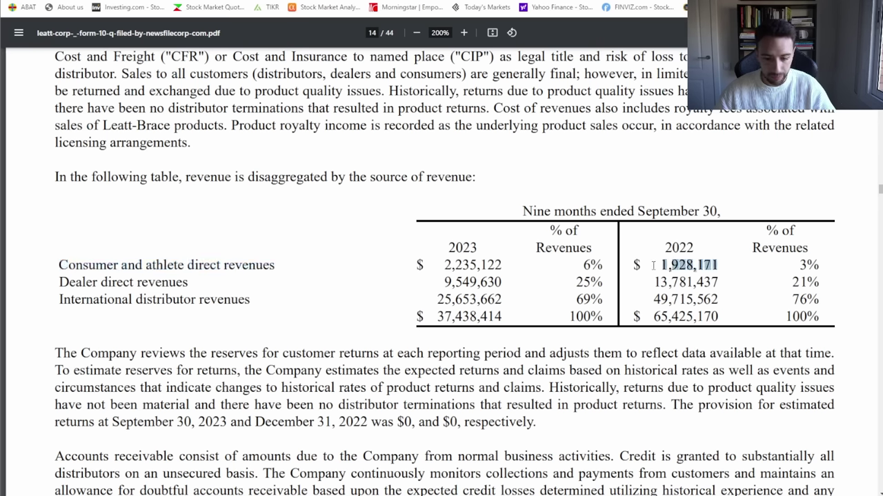
click(720, 263)
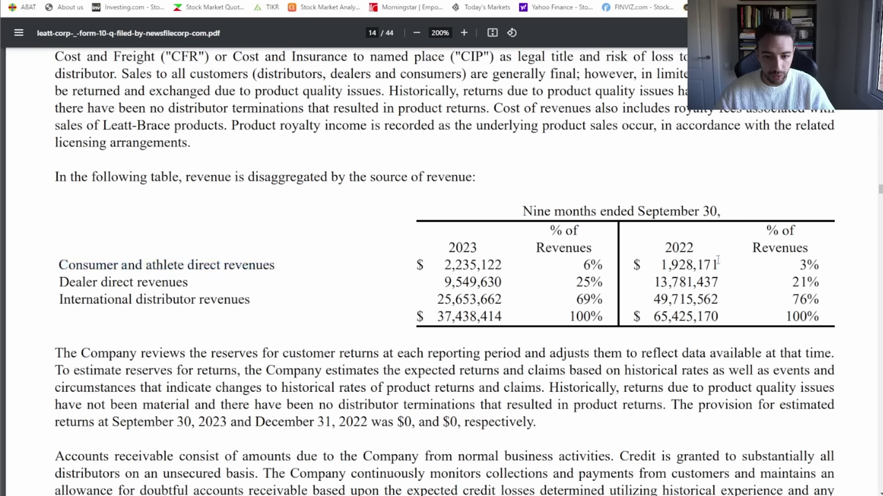
drag(722, 264, 659, 266)
drag(514, 265, 442, 268)
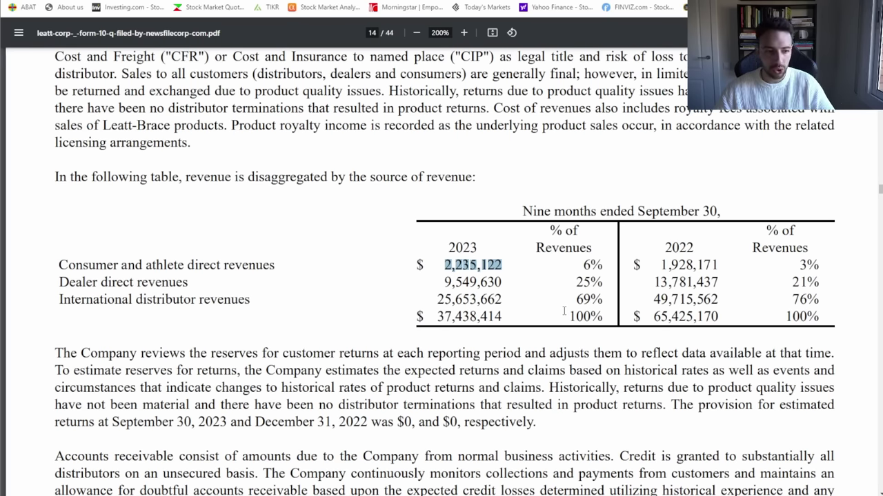
scroll(564, 311, down, 2)
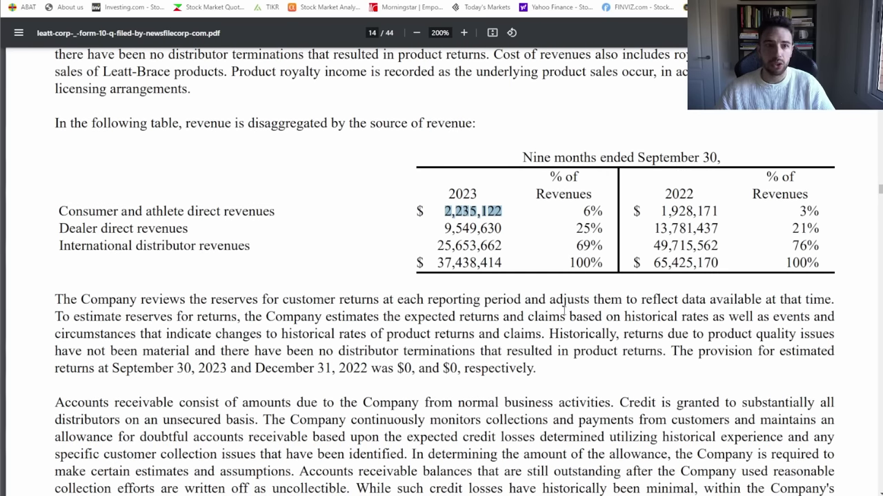
Leave the 10-Q, close the SDI folder window over the portfolio tracker, and switch to the MODELO SDI workbook in Excel
key(alt+Tab)
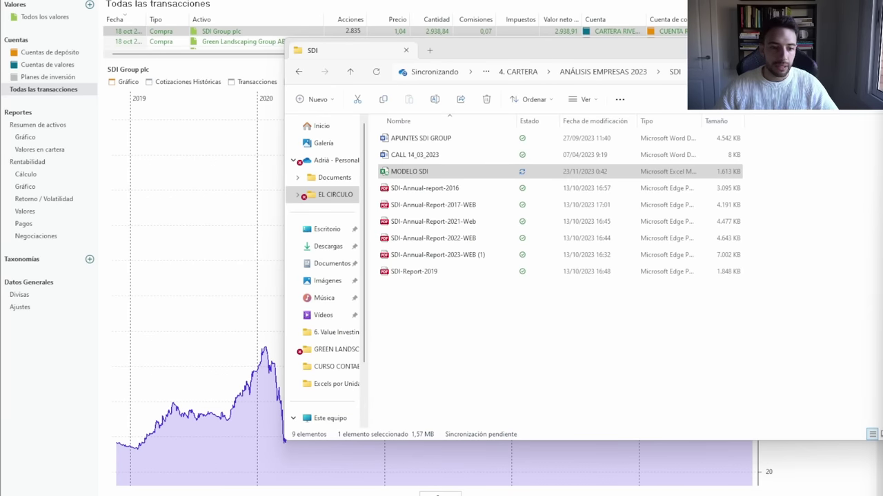
key(alt+F4)
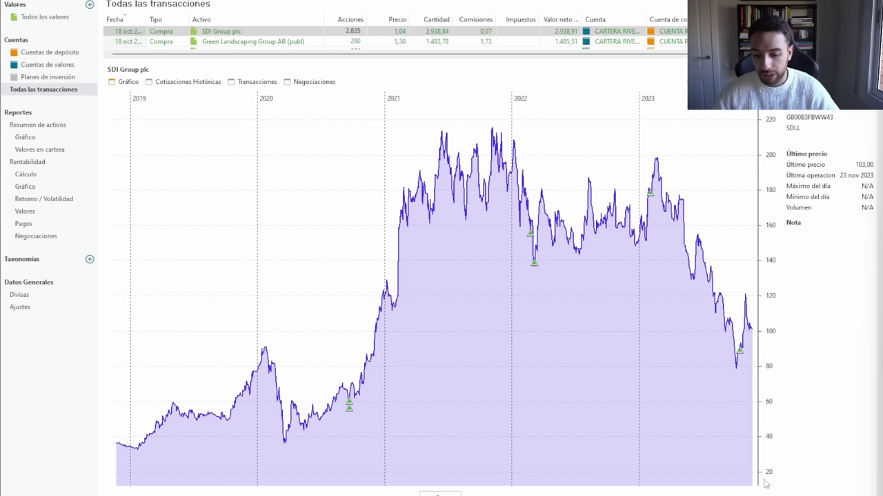
mouse_move(783, 495)
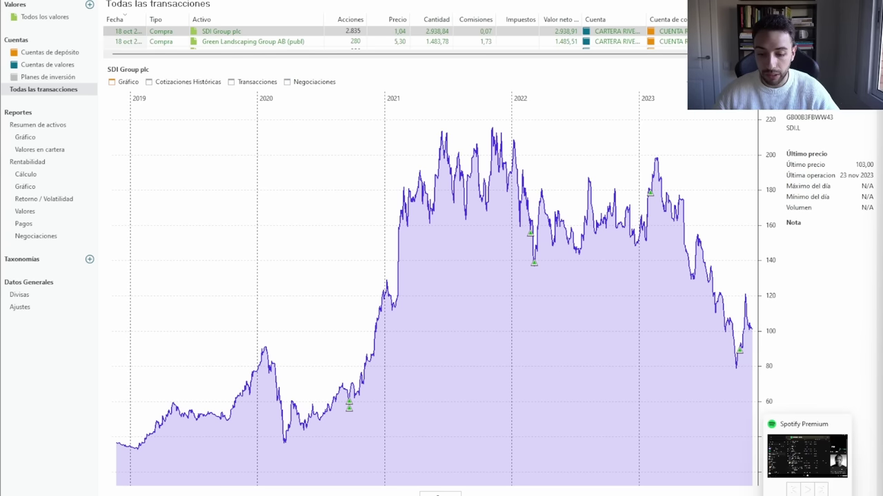
click(836, 472)
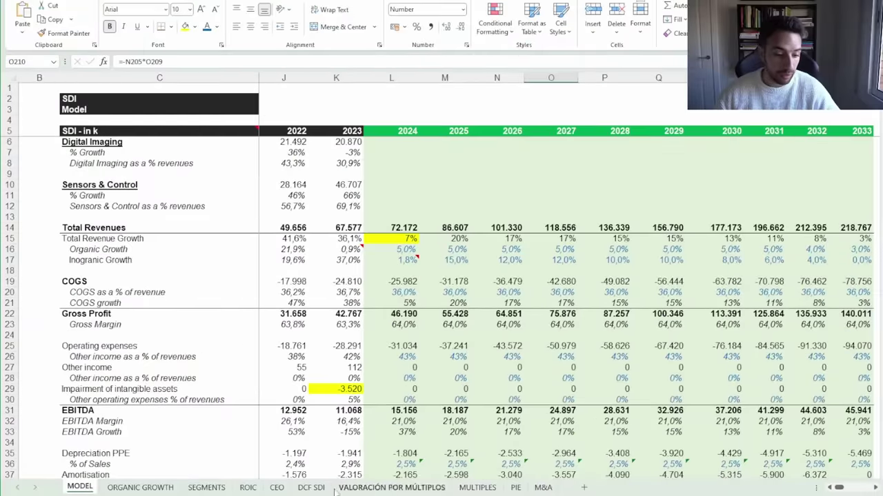
Open the CEO sheet and compare the CEO's holding as a percentage of total shares for 2022 and 2023
click(276, 487)
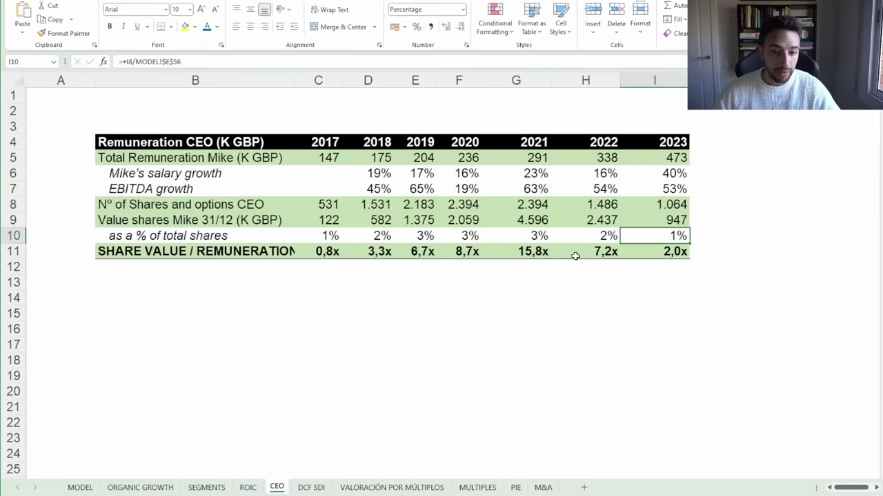
drag(580, 234, 649, 234)
click(604, 235)
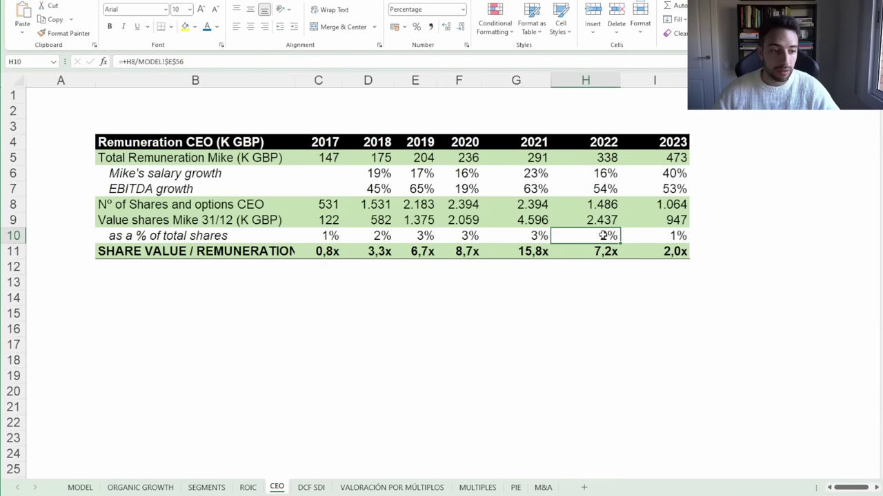
drag(590, 240, 647, 246)
click(648, 238)
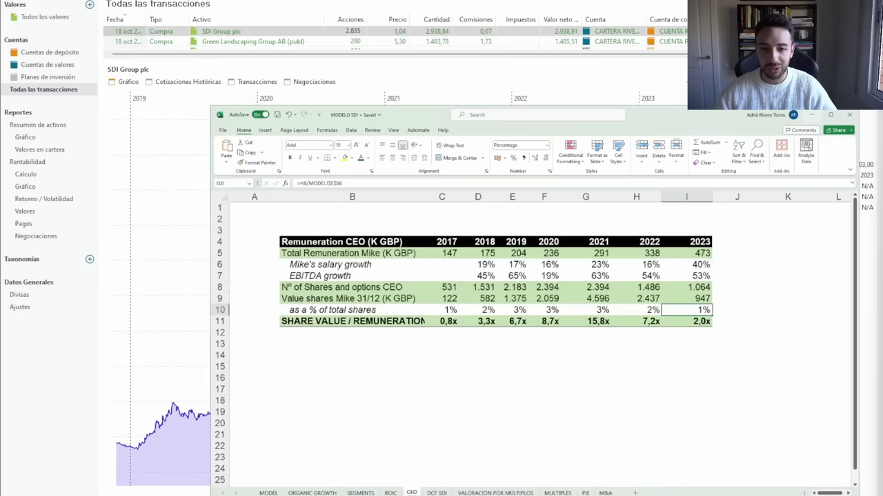
Switch back to the portfolio tracker and examine the latest purchase marker and early November 2023 price on the SDI Group chart
key(alt+Tab)
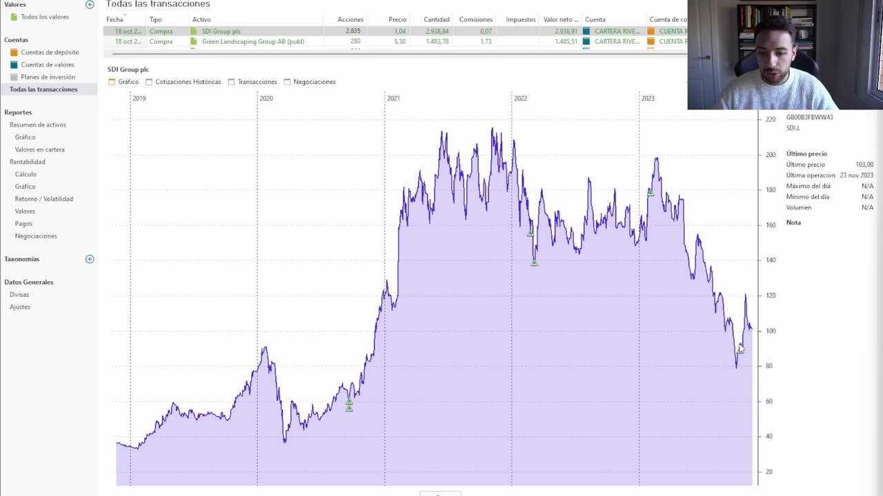
mouse_move(740, 352)
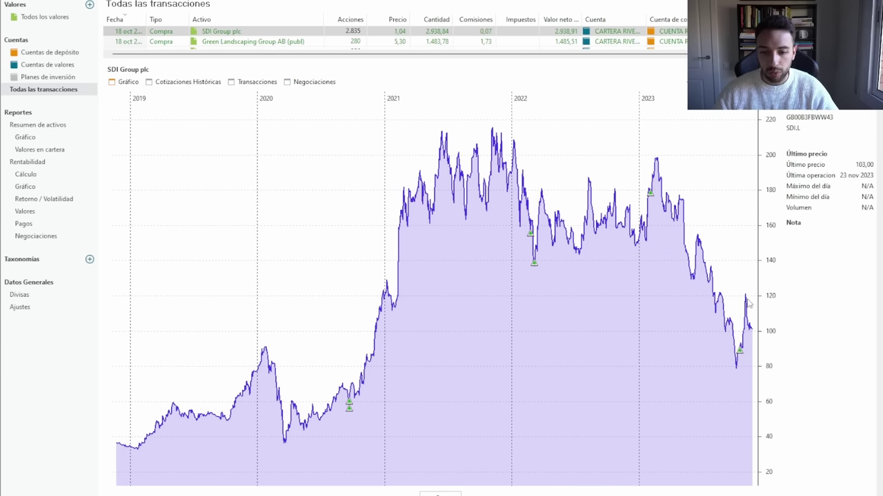
mouse_move(749, 303)
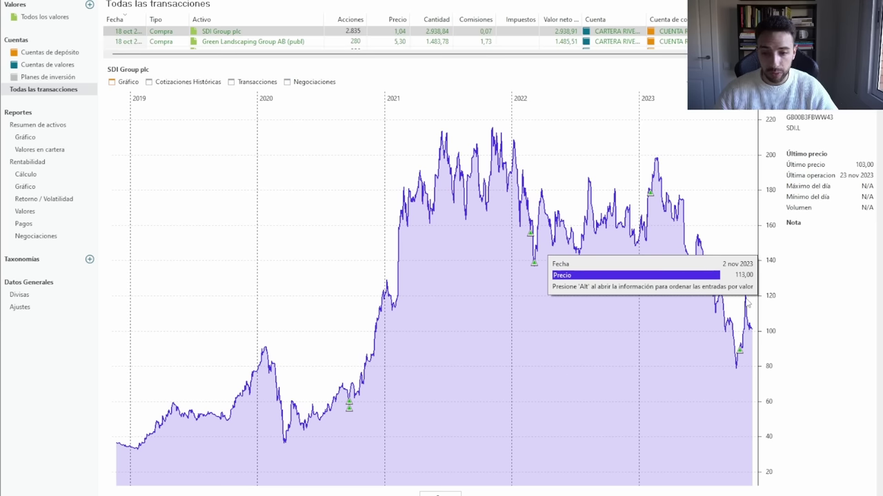
mouse_move(756, 334)
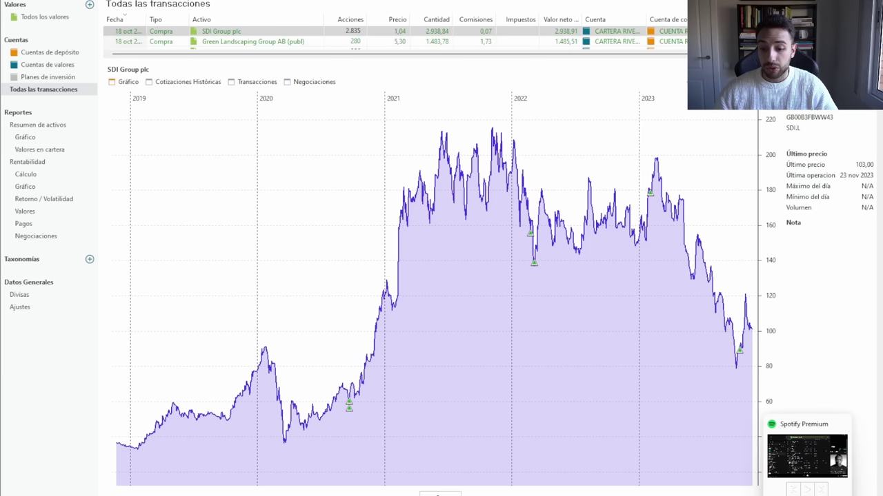
Switch to the browser's SDI Group stock page, show the six-month chart, and measure the price moves from the October lows to November
key(alt+Tab)
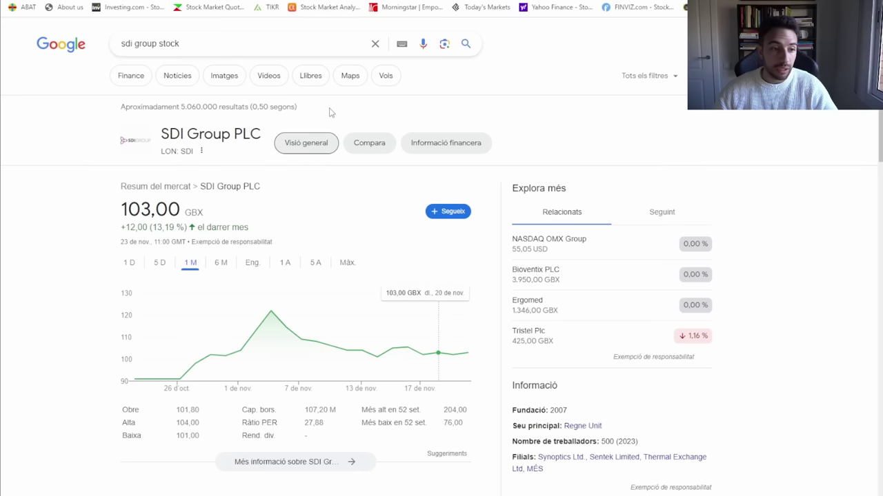
scroll(331, 113, down, 2)
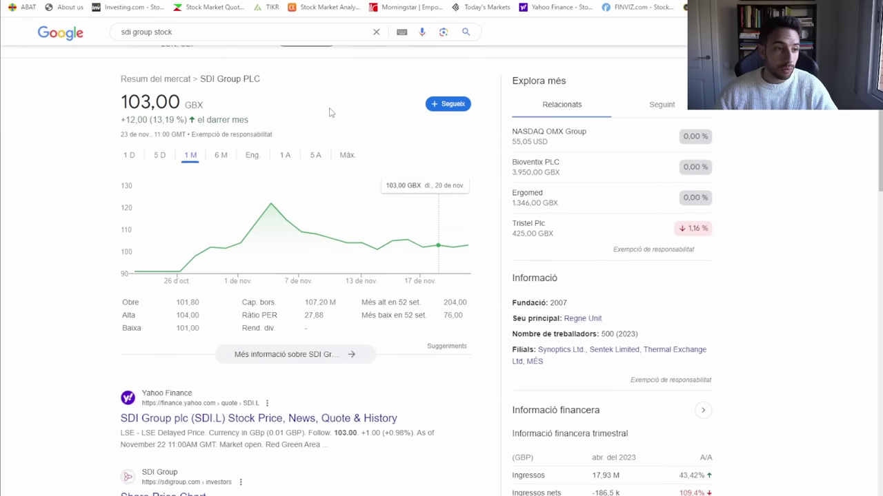
click(221, 154)
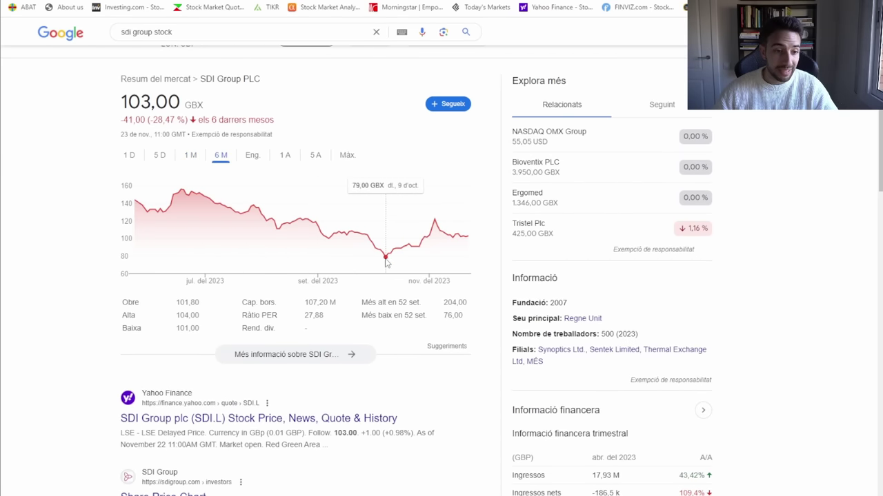
drag(386, 260, 475, 239)
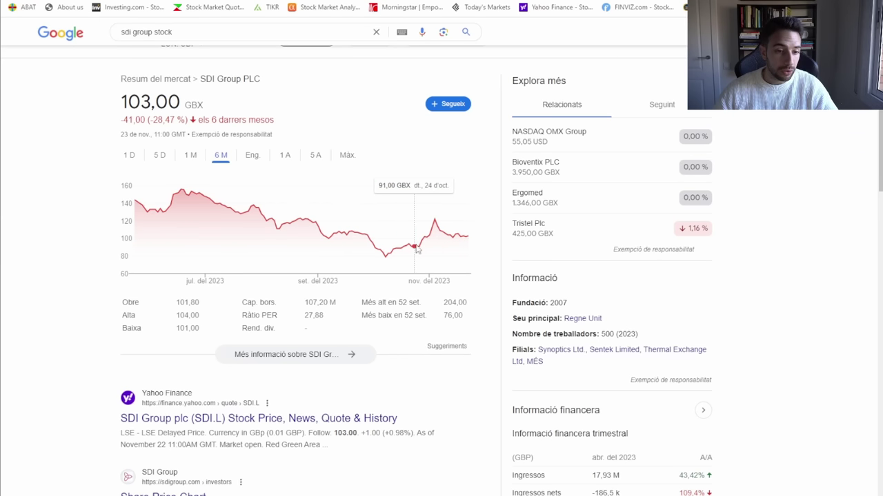
mouse_move(412, 249)
mouse_down()
mouse_move(473, 235)
mouse_move(435, 233)
mouse_up()
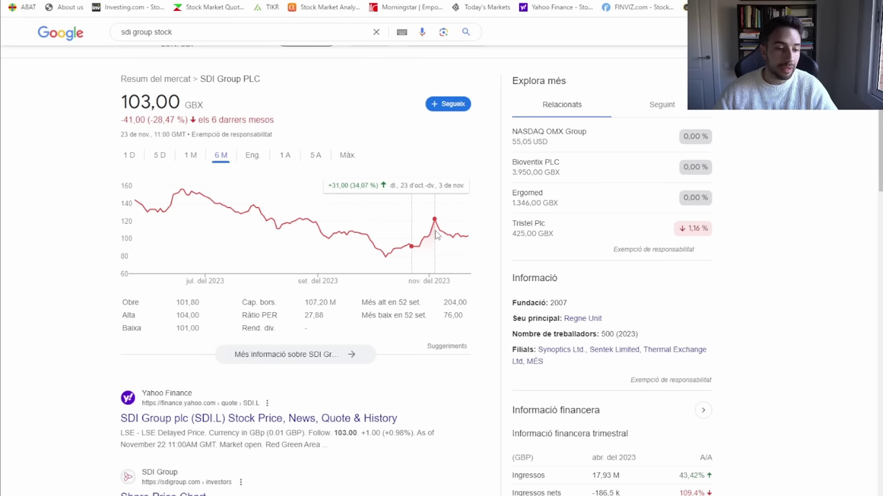
drag(435, 234, 424, 228)
Measure the price change since the early November peak, view the year-to-date chart, and leave the browser window
scroll(400, 130, up, 2)
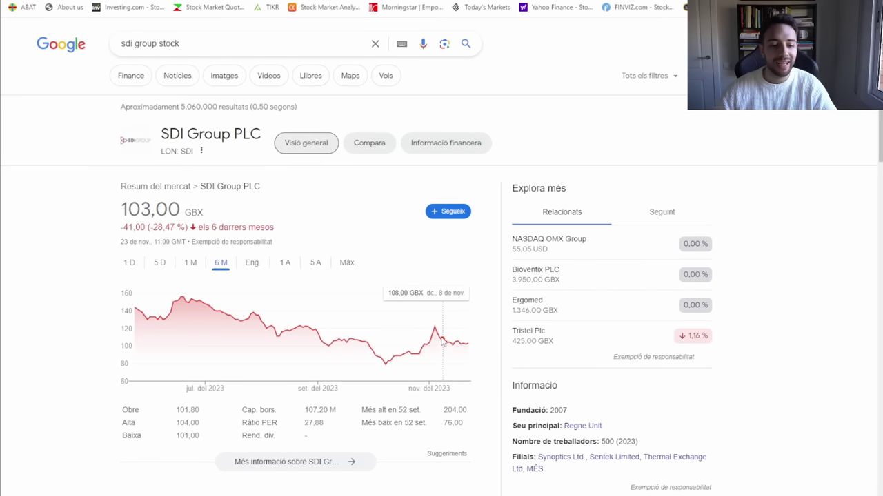
click(437, 333)
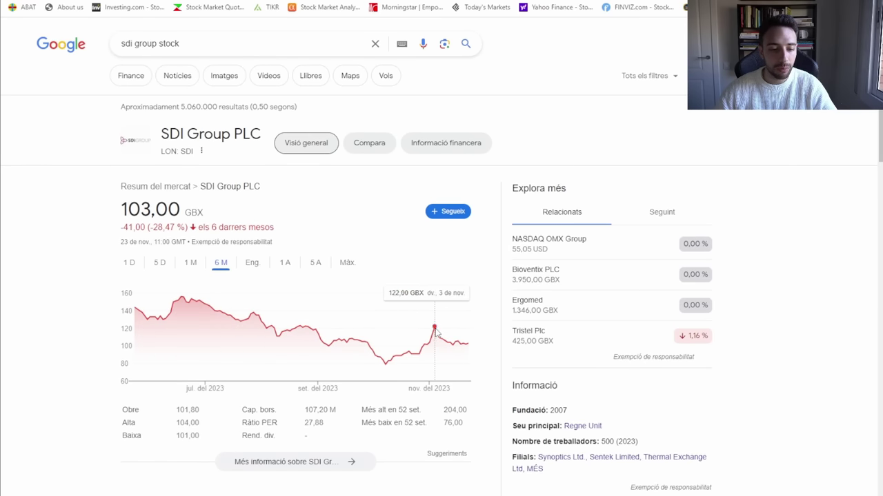
drag(435, 332, 473, 337)
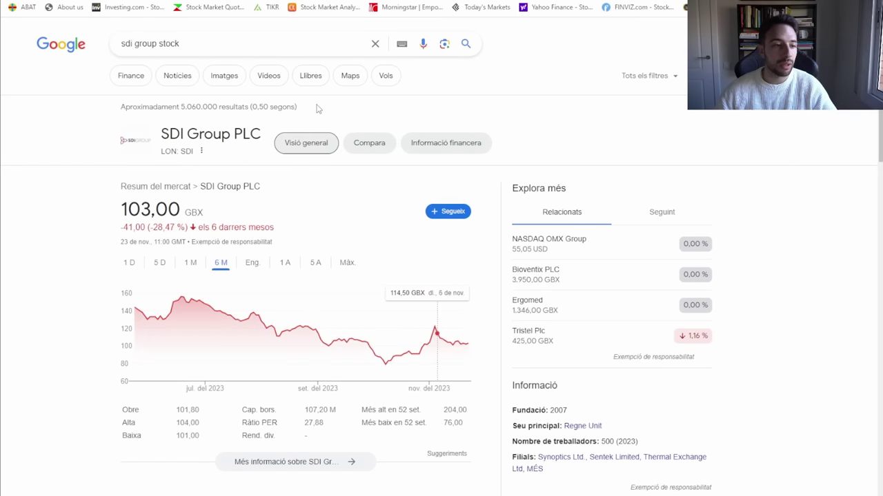
click(252, 264)
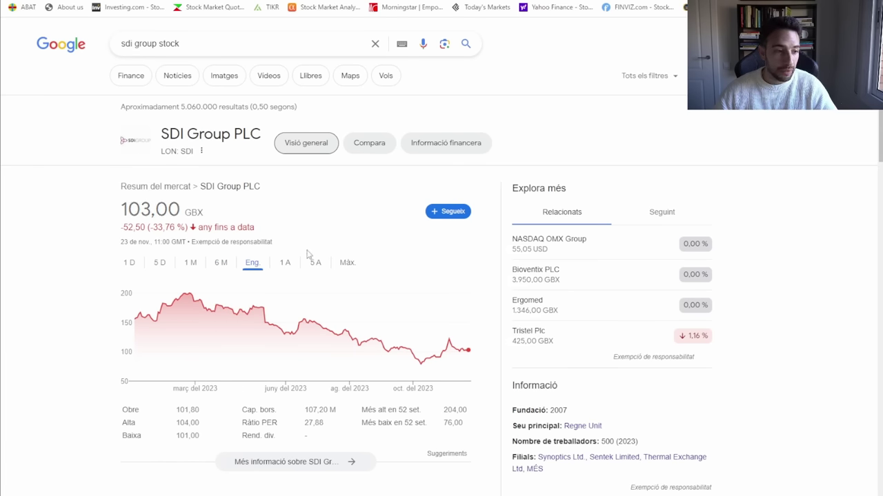
key(super+Down)
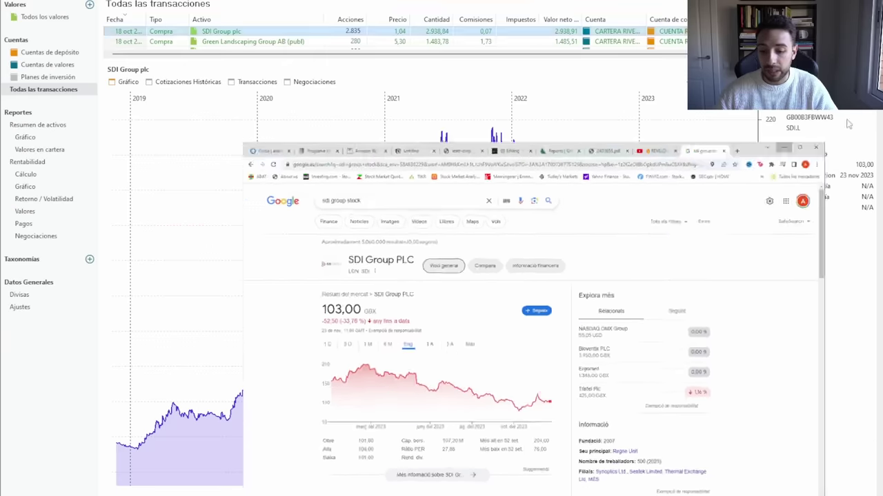
Switch to Discord, open the sdi-group channel, and highlight the CEO's resulting shareholding in the 7 November purchase announcement
key(alt+Tab)
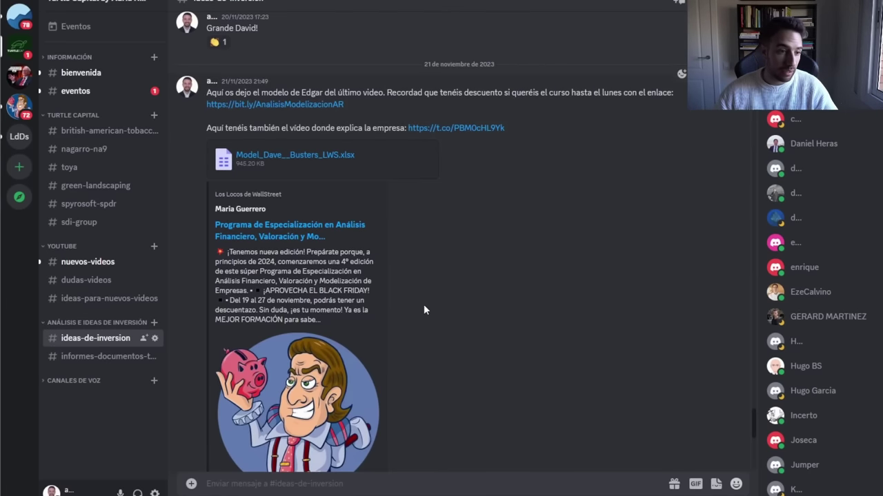
click(77, 223)
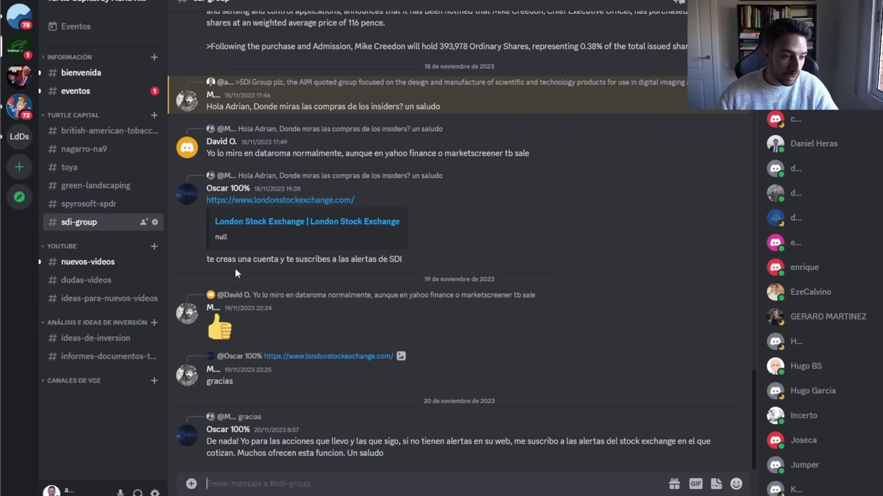
scroll(225, 265, up, 5)
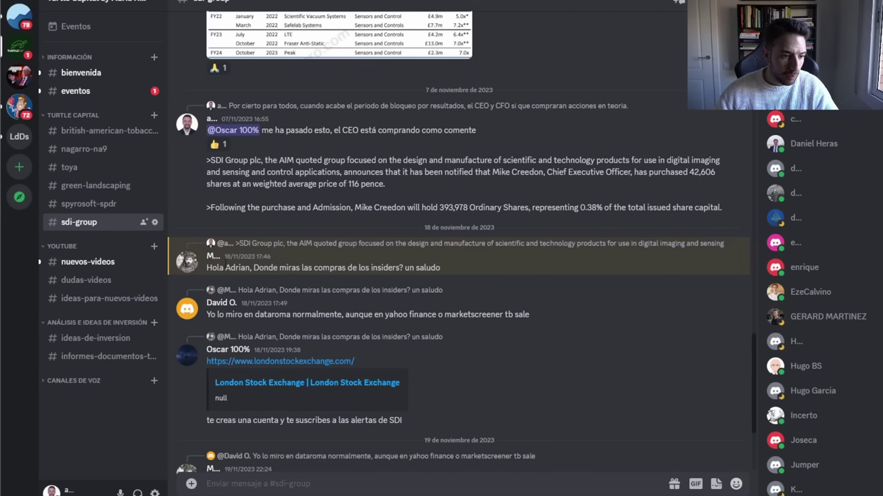
scroll(357, 154, up, 9)
scroll(358, 153, down, 12)
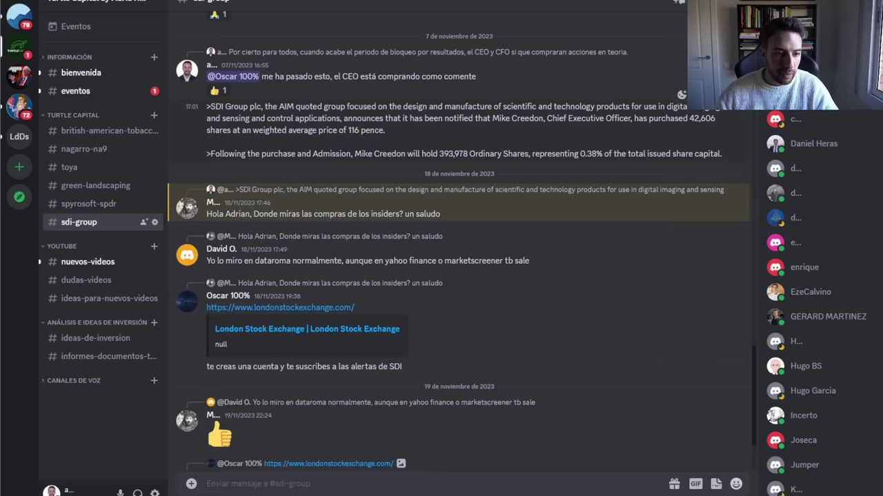
scroll(357, 154, up, 1)
drag(358, 154, 731, 155)
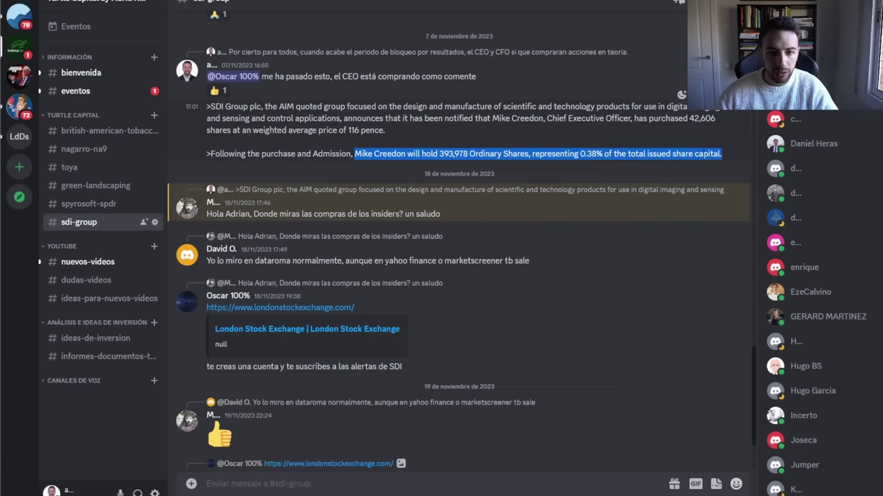
Clear that highlight and mark the advice below the London Stock Exchange link about subscribing to SDI alerts
click(519, 151)
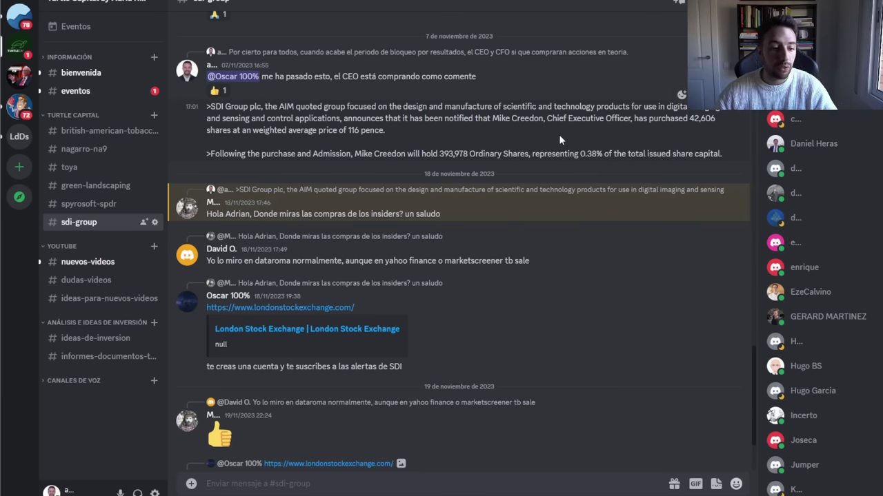
scroll(558, 135, down, 3)
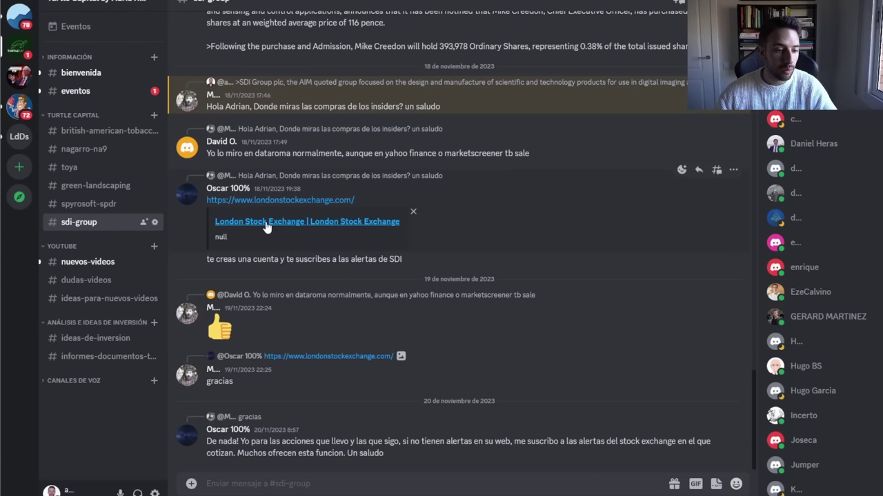
drag(307, 259, 409, 258)
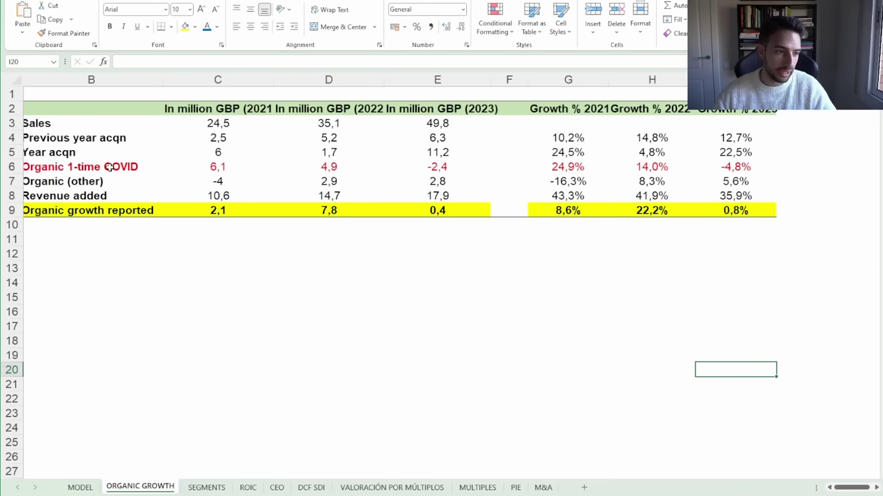
On the SDI workbook's ORGANIC GROWTH sheet, examine the Organic 1-time COVID amounts and the 2021 and 2022 COVID and Organic (other) growth rates
drag(109, 167, 493, 166)
key(ctrl+b)
click(510, 171)
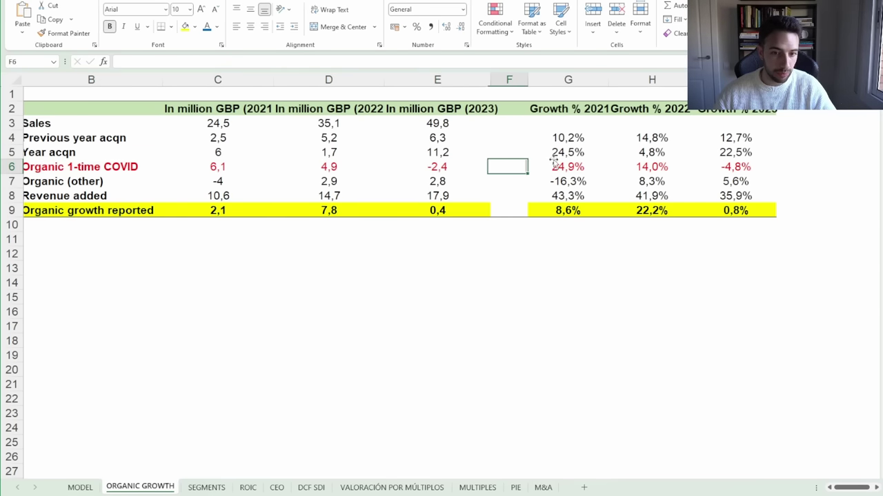
click(559, 165)
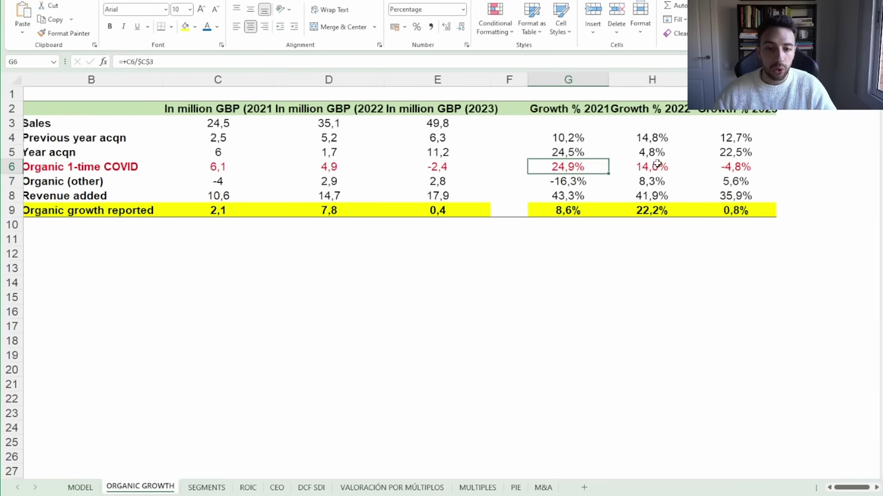
ctrl+scroll(786, 366, up, 1)
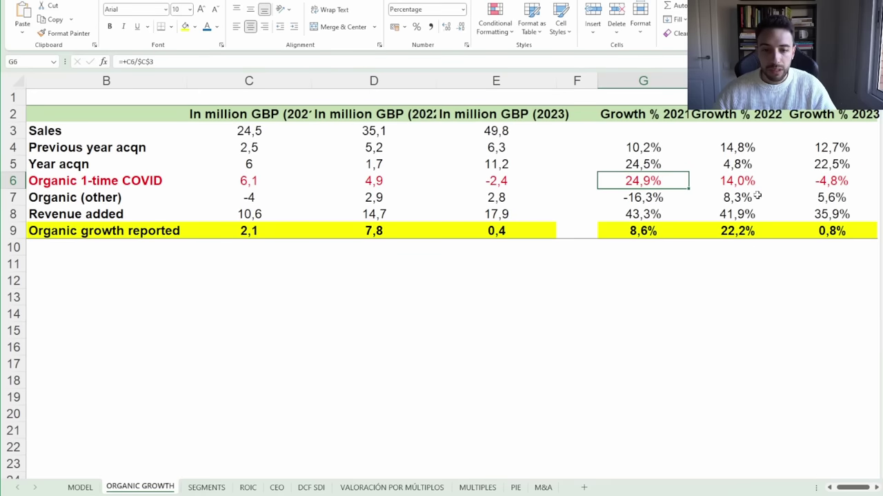
click(713, 187)
click(621, 202)
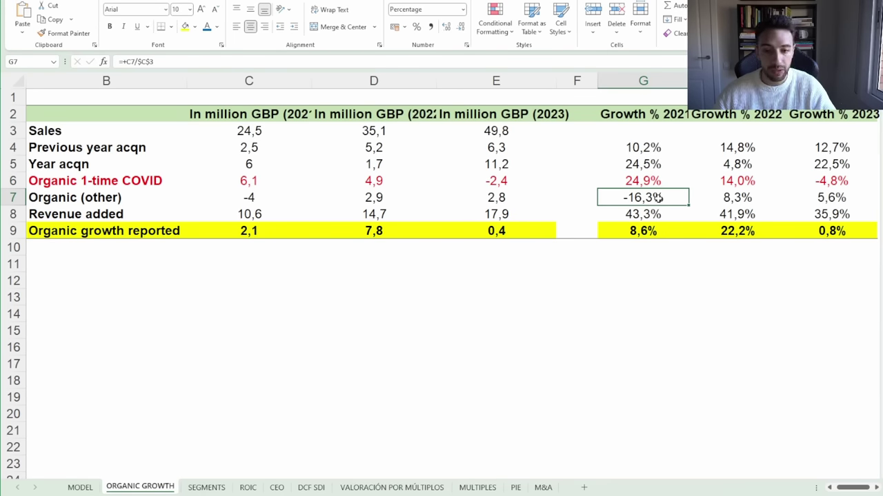
click(726, 198)
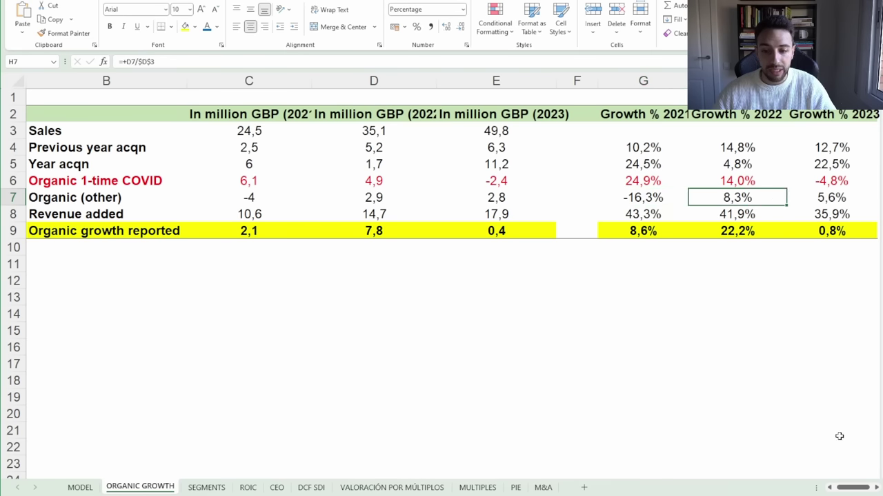
Compare the Organic 1-time COVID growth percentages across 2021 to 2023, ending on the Growth % 2023 heading
click(876, 487)
click(586, 181)
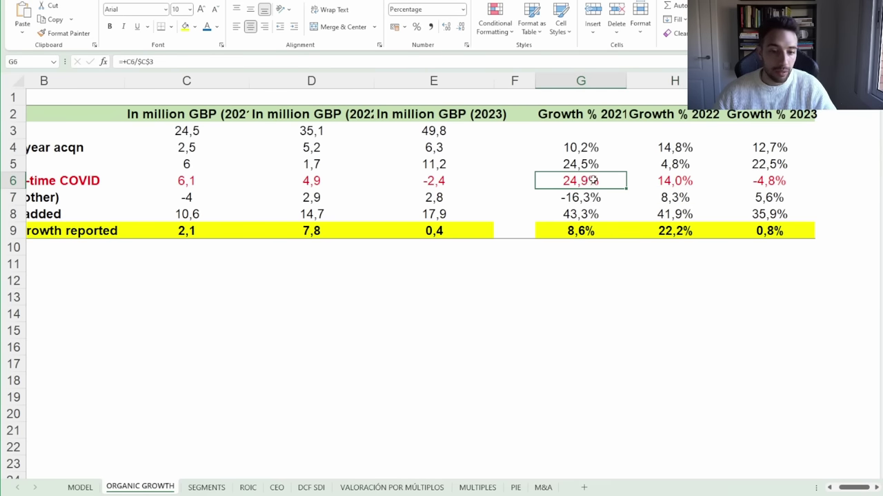
drag(588, 180, 748, 173)
click(749, 177)
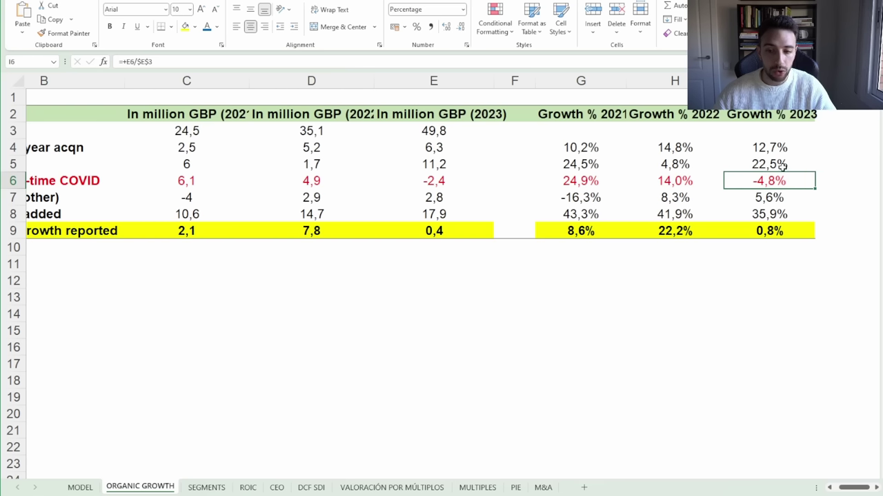
click(792, 115)
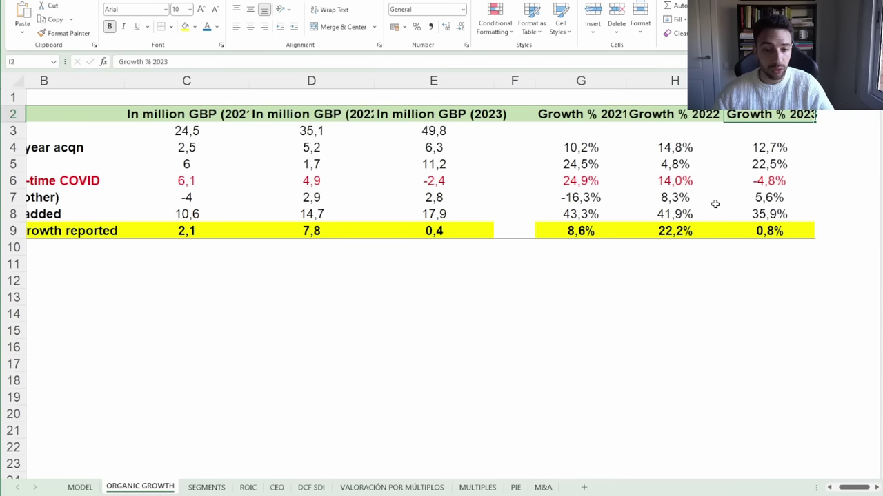
Check the 2021 Revenue added growth and compare the Organic (other) growth for 2021 with that of 2022 and 2023
click(585, 215)
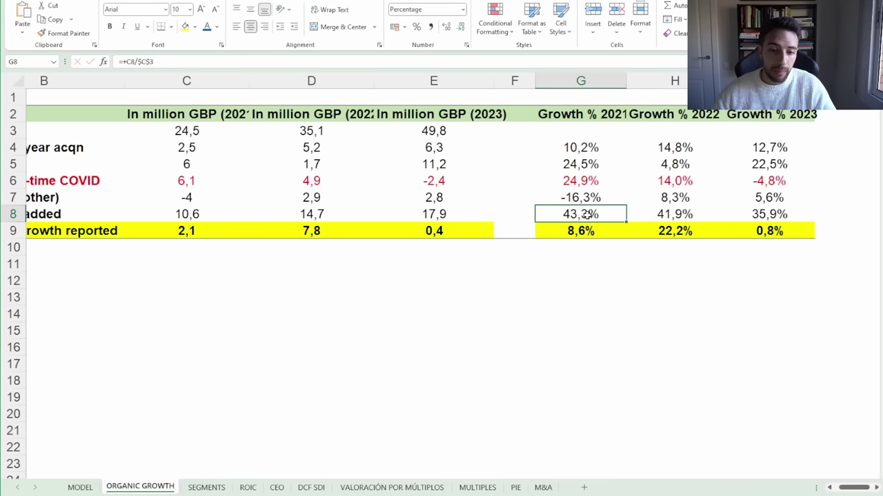
click(579, 198)
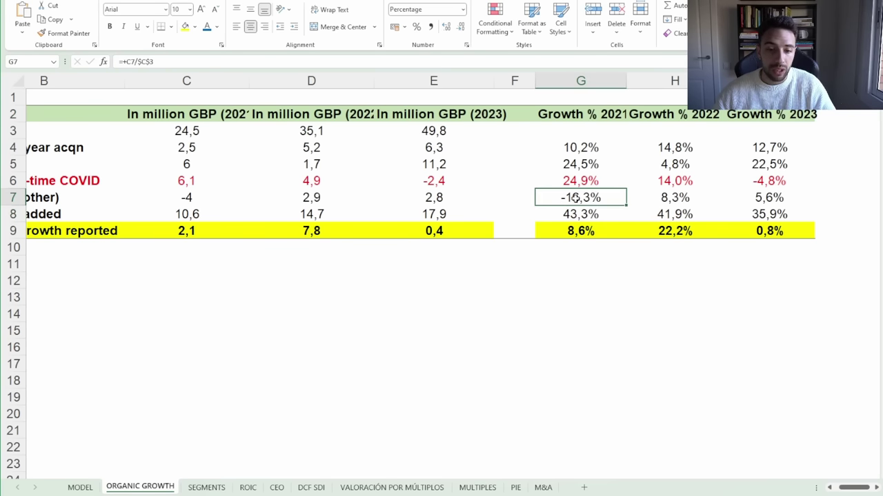
click(662, 198)
drag(665, 198, 792, 194)
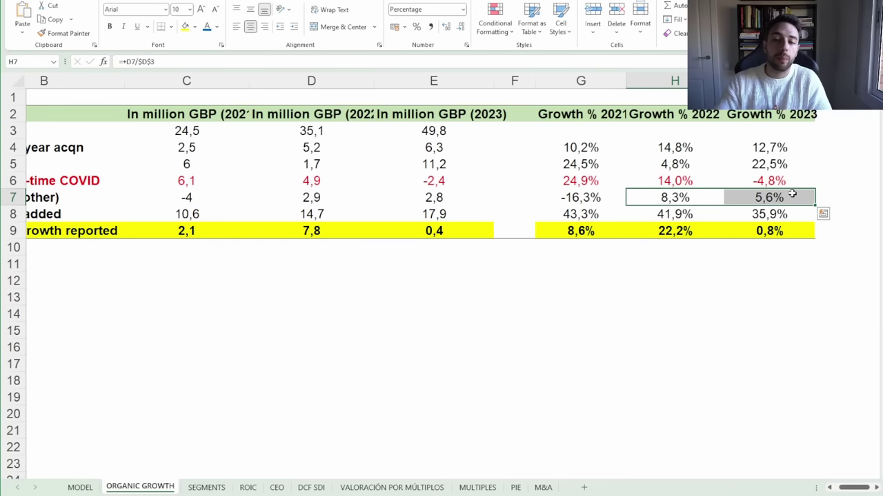
Compare the 2021 reported organic growth with its one-time COVID and other organic components
click(568, 229)
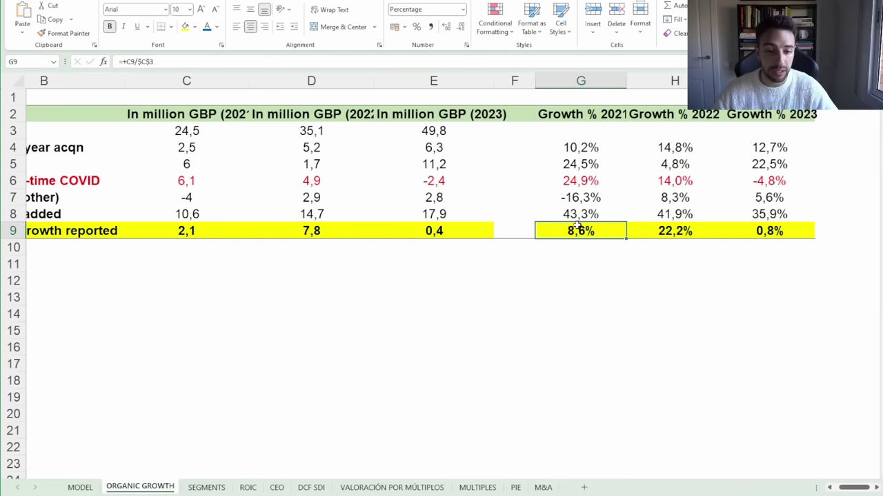
click(577, 199)
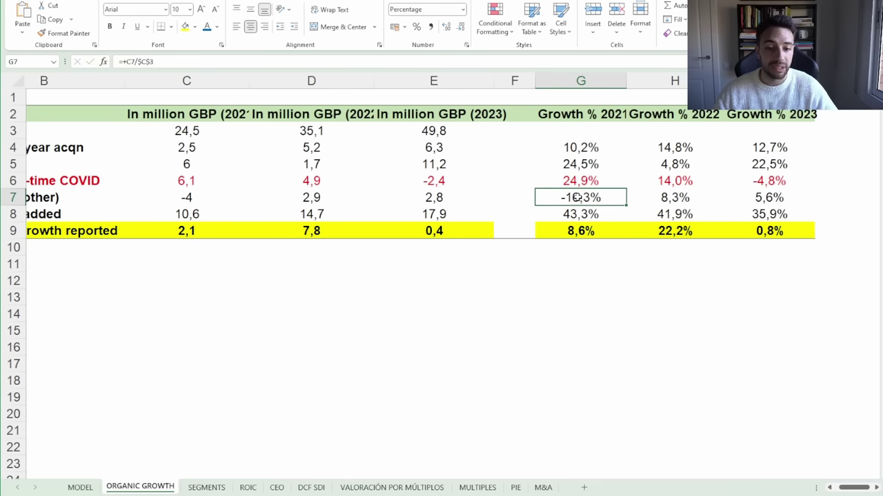
drag(575, 179, 575, 199)
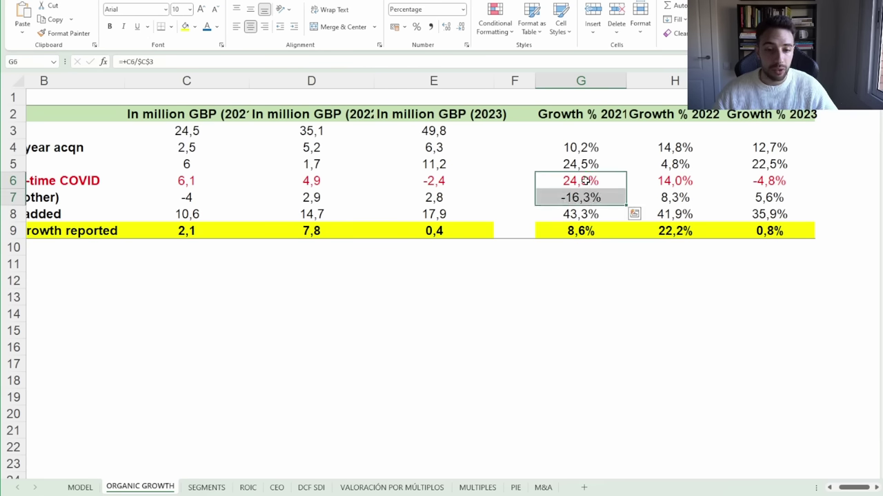
Trace the one-time COVID growth for 2021, 2022 and 2023, and compare it with the 2023 reported organic growth
click(585, 182)
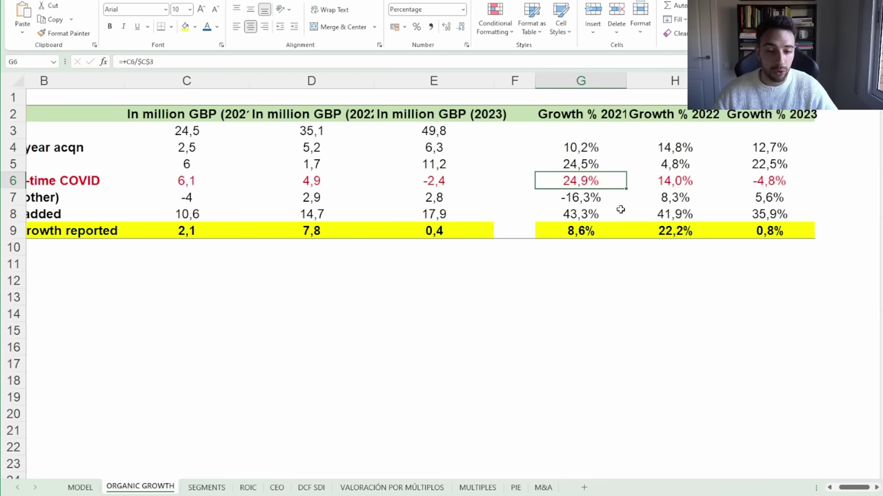
click(667, 185)
click(744, 184)
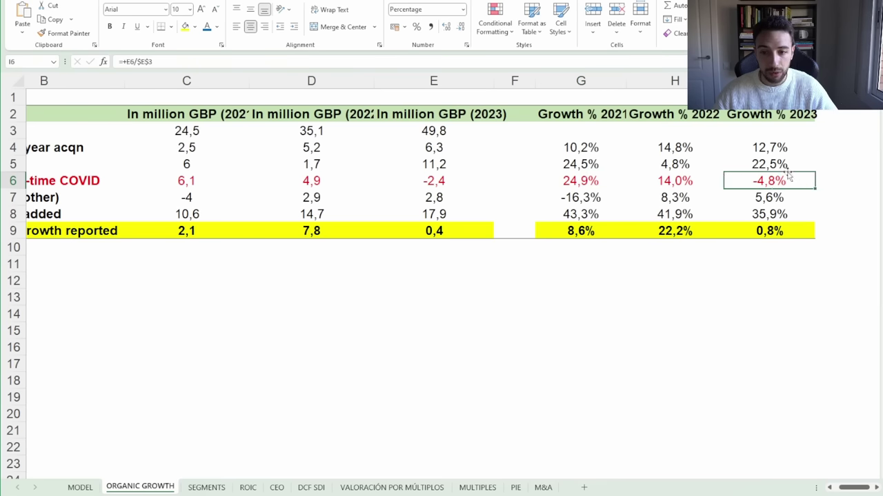
click(767, 234)
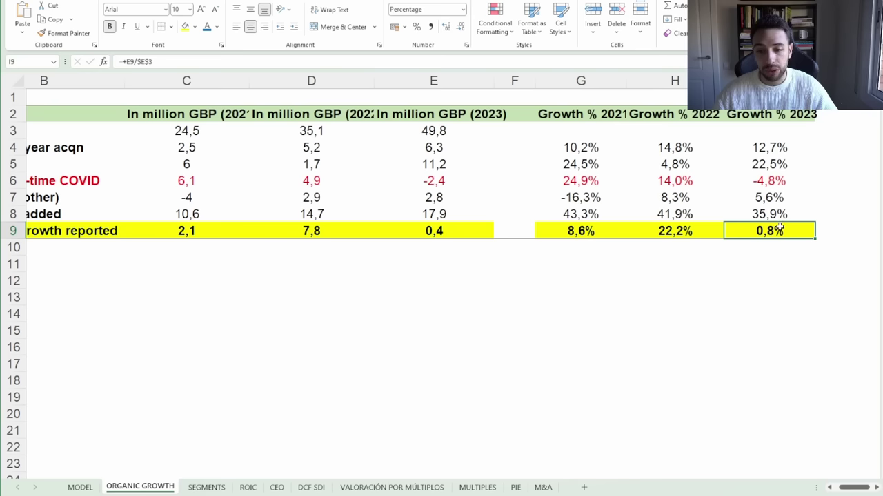
Check the 2023 Organic (other) growth, and compare it with the Organic Growth forecasts from 2024 onward in the MODEL sheet
click(771, 199)
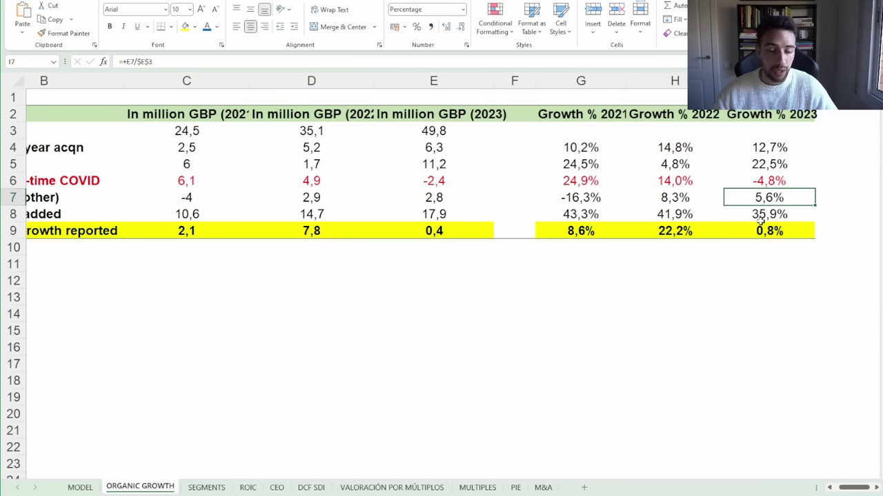
click(80, 487)
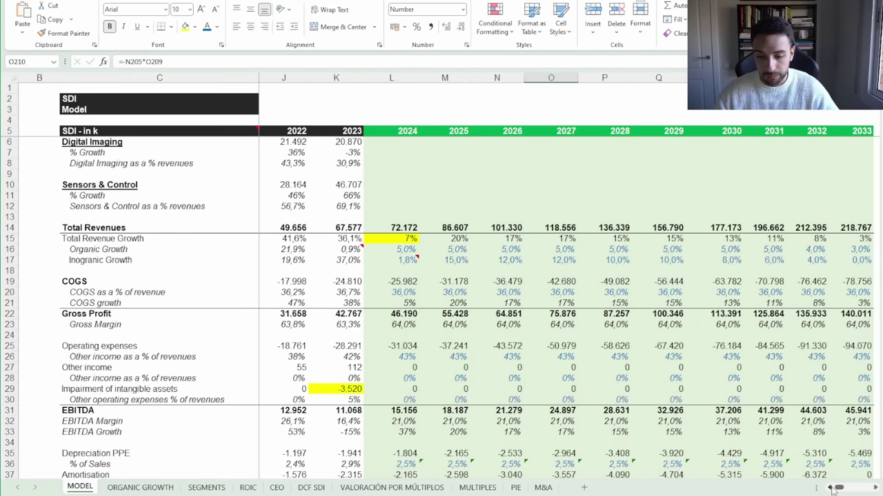
scroll(826, 492, left, 5)
scroll(607, 316, down, 2)
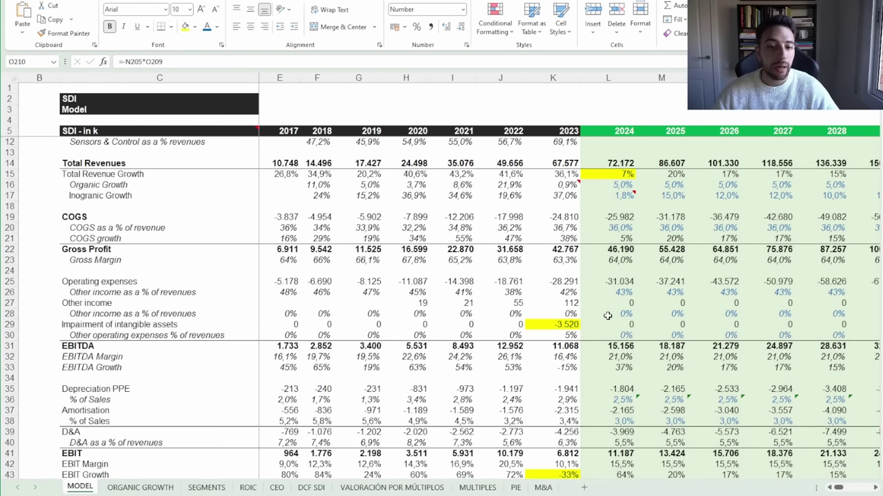
click(619, 195)
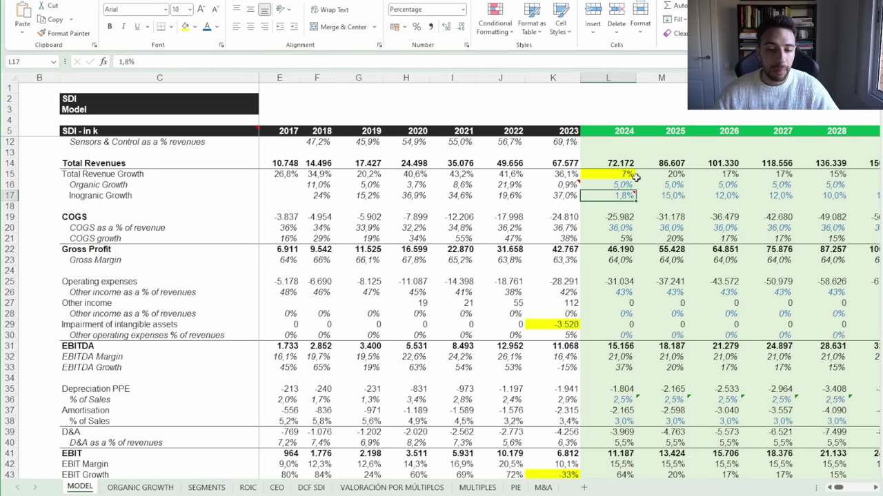
drag(612, 185, 876, 185)
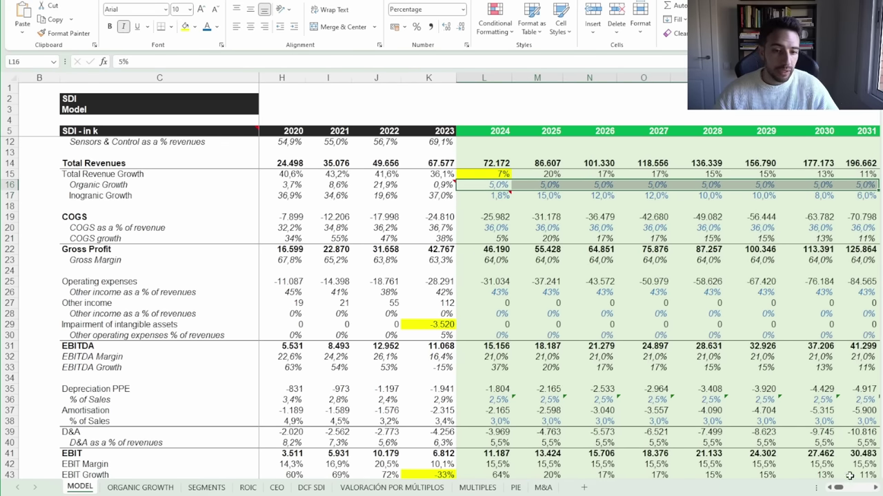
Review the historical Organic Growth percentages for 2018, 2020, 2021 and 2023 in the SDI model
drag(829, 487, 829, 487)
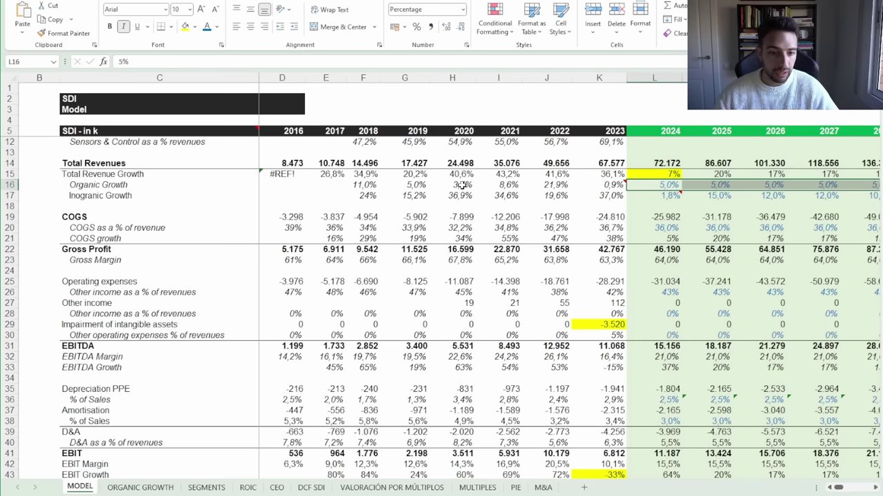
drag(460, 185, 500, 184)
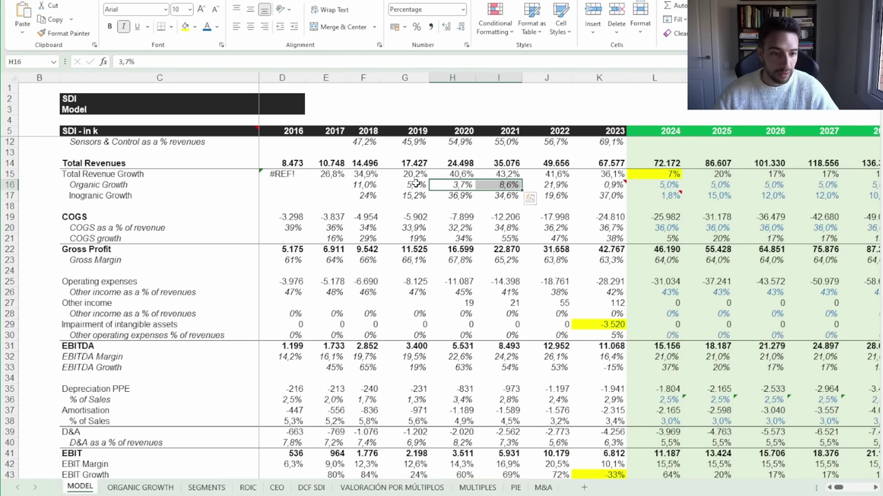
click(495, 187)
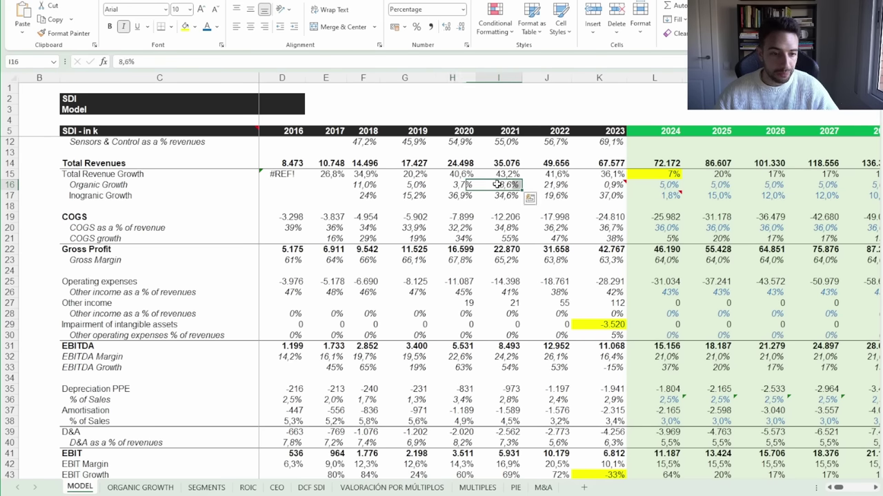
click(373, 185)
mouse_move(607, 186)
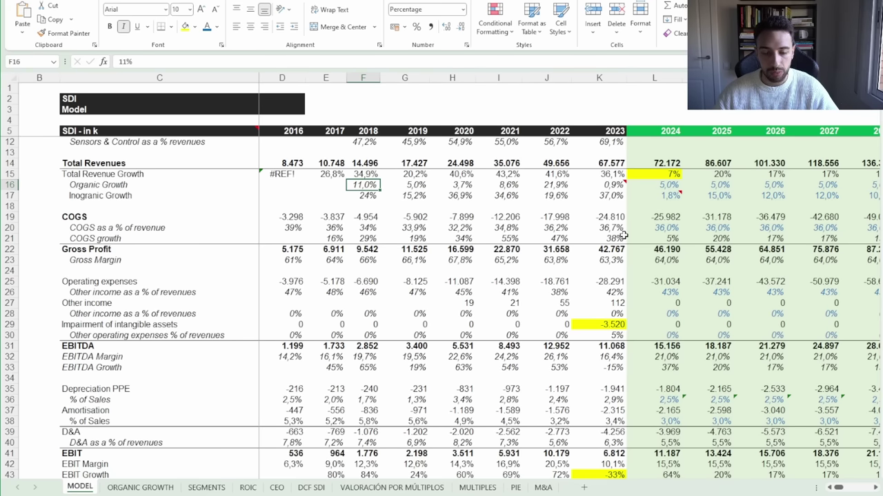
click(618, 185)
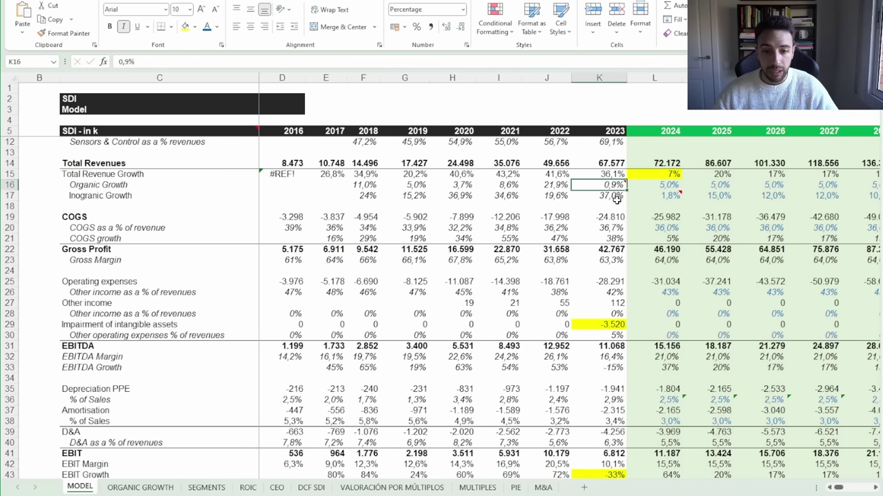
Compare the Inorganic Growth of 2019 to 2023 with the forecasts for 2024 and 2025
drag(614, 195, 410, 196)
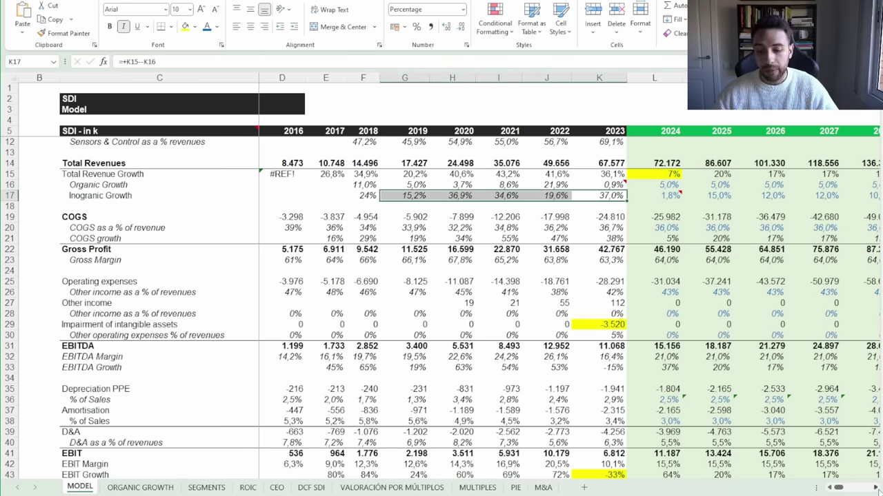
scroll(878, 489, right, 4)
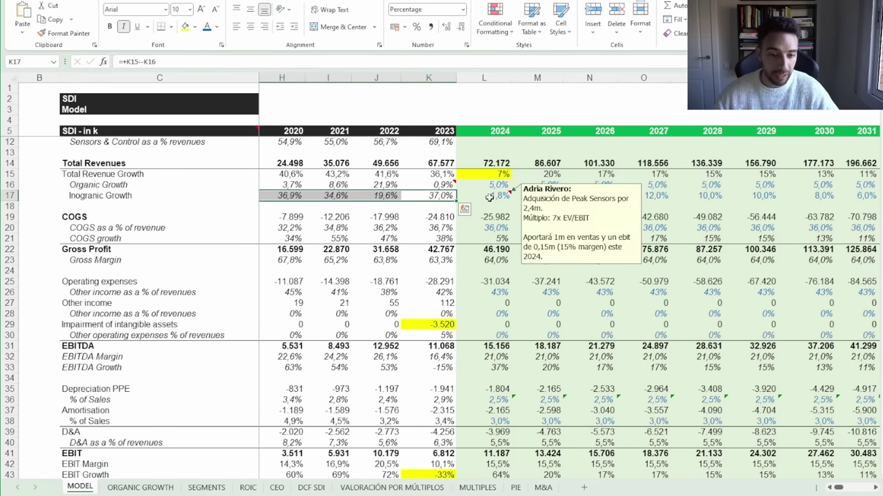
click(489, 198)
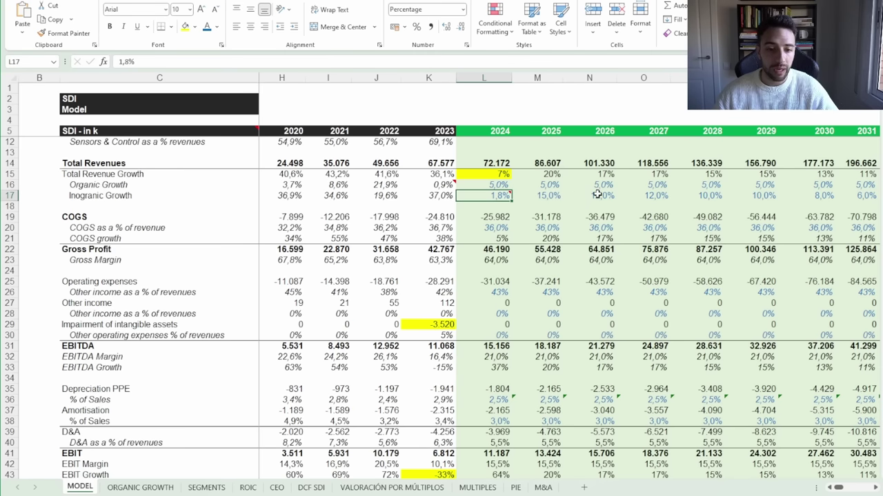
click(535, 196)
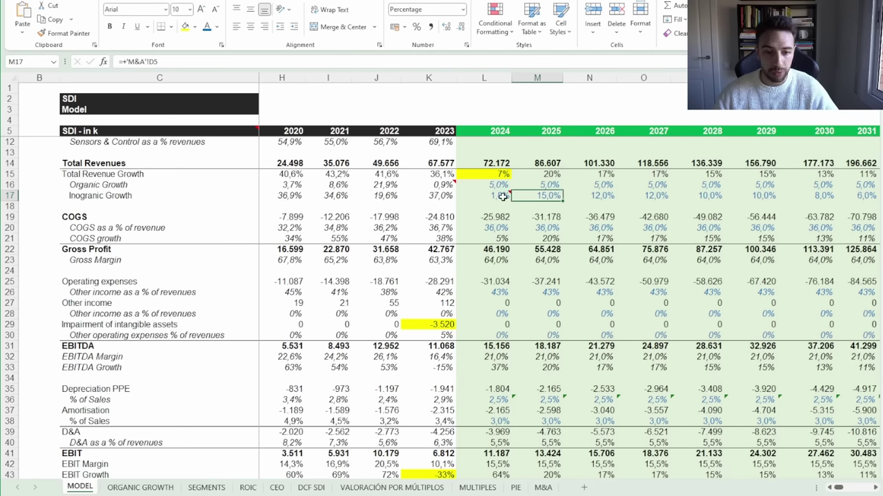
Read the acquisition note attached to the 2024 Inorganic Growth assumption
scroll(507, 198, up, 1)
scroll(542, 207, up, 1)
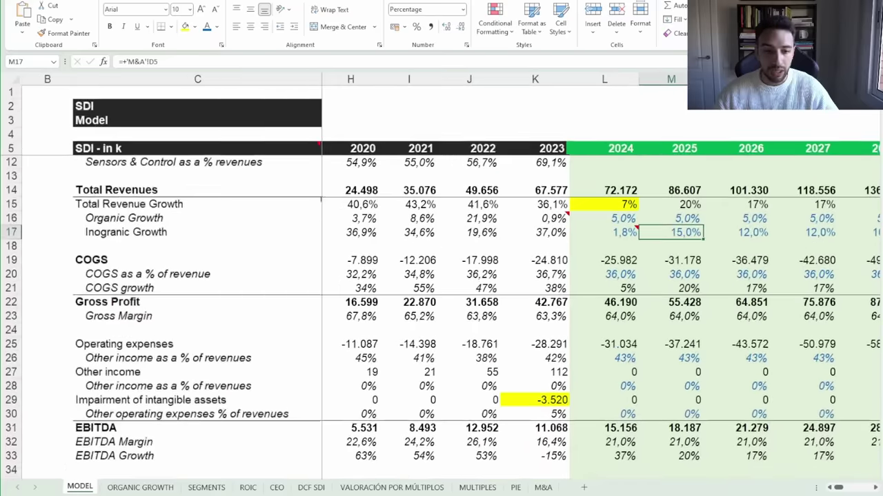
mouse_move(620, 233)
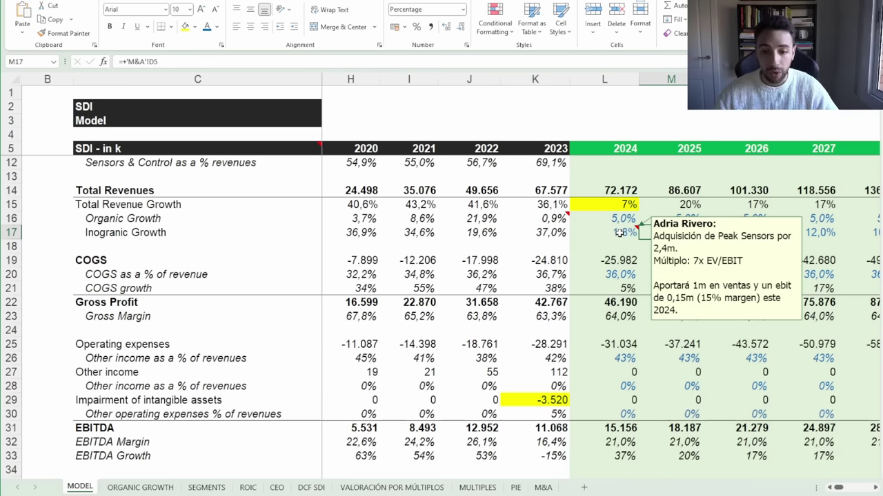
click(620, 233)
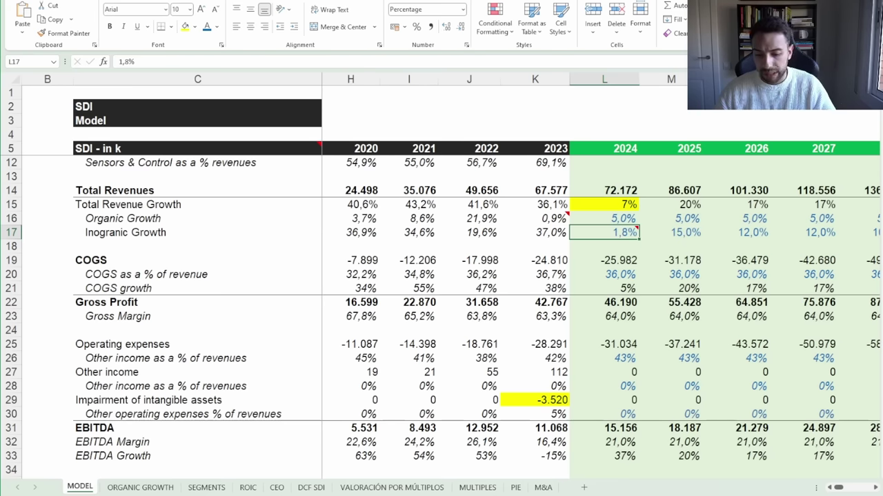
Examine the formula behind the 2024 Total Revenues forecast and the profit rows beneath it
scroll(593, 228, down, 2)
click(524, 176)
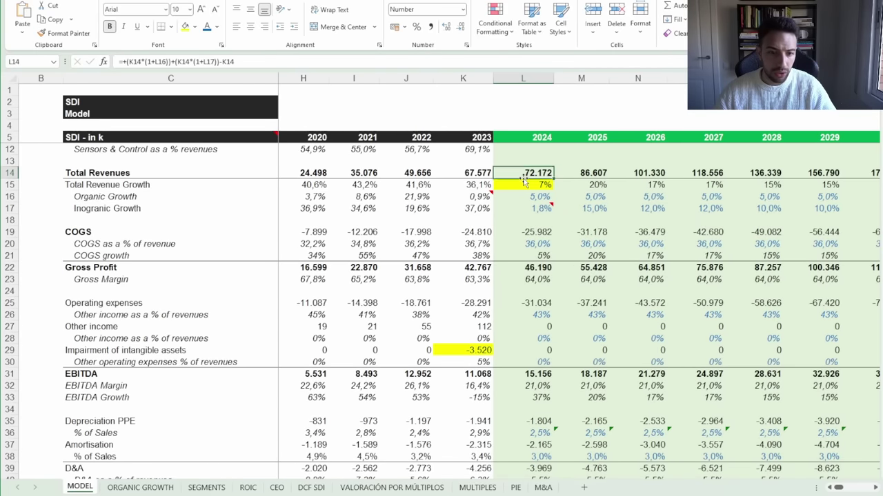
scroll(536, 230, up, 1)
scroll(535, 231, down, 2)
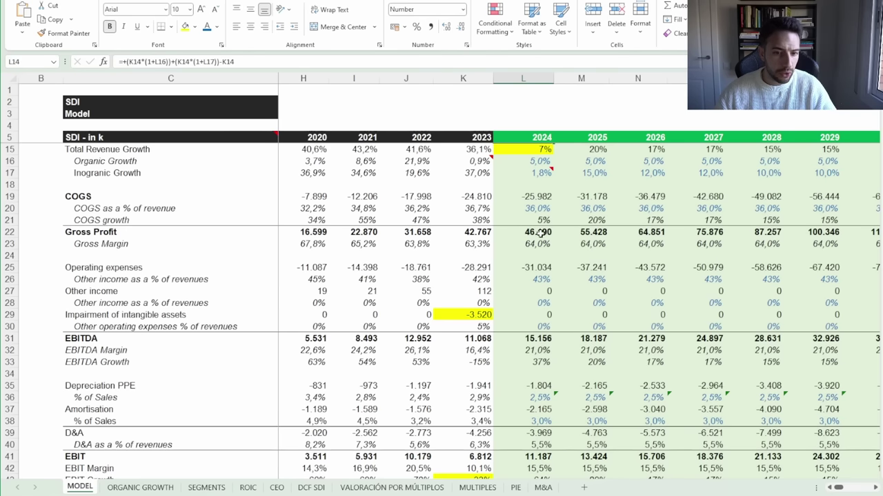
Examine the forecast EBITDA and EBIT margins from 2024 on and compare them with the 2017–2023 EBIT margins
scroll(540, 234, up, 1)
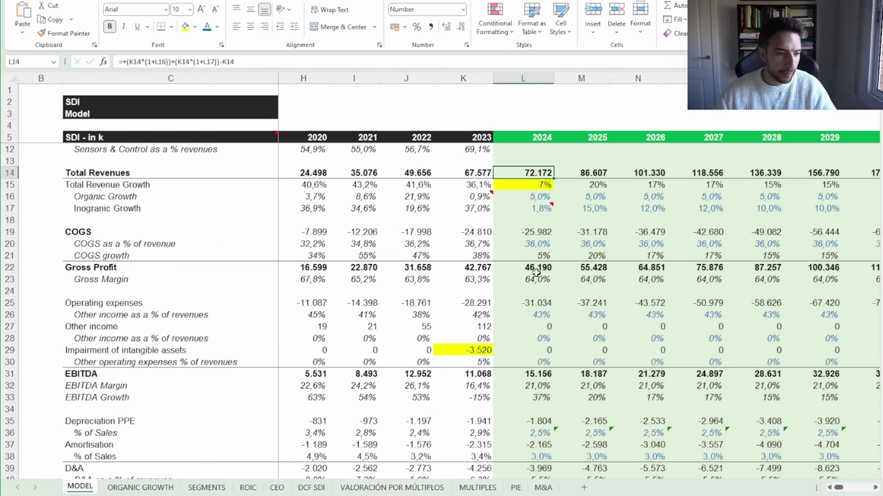
scroll(534, 267, down, 2)
scroll(534, 266, down, 1)
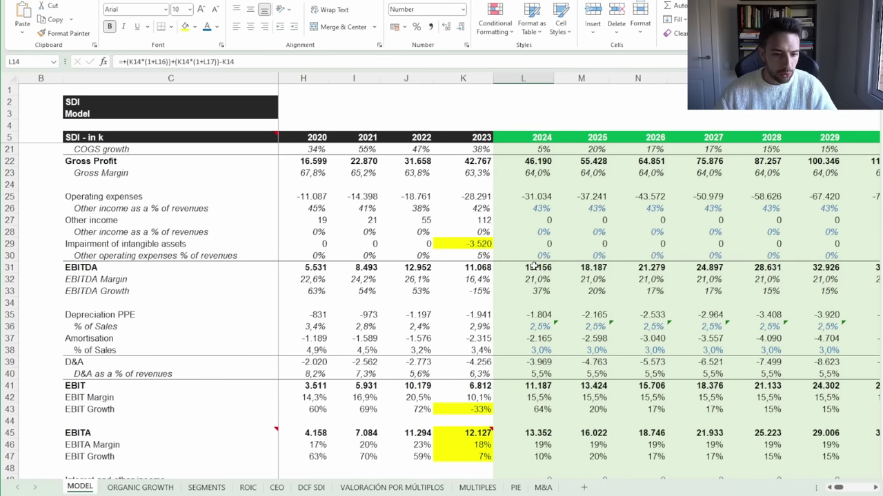
drag(534, 278, 670, 277)
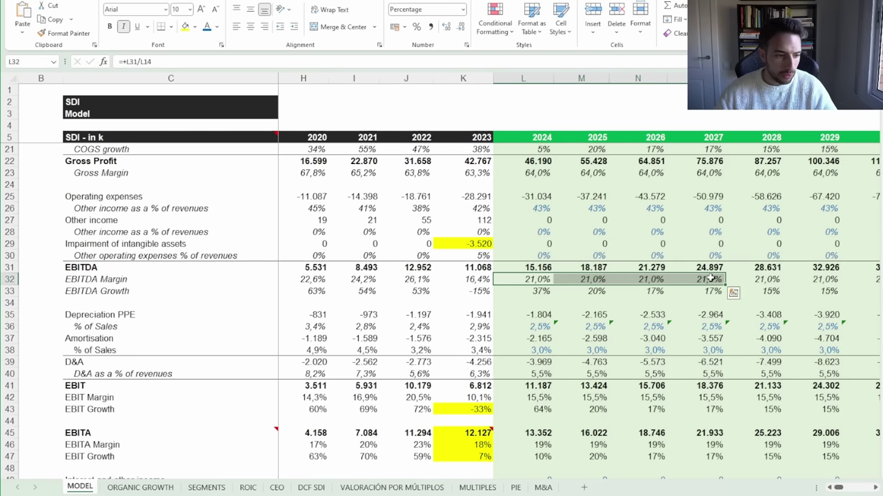
scroll(733, 293, down, 2)
drag(538, 326, 837, 326)
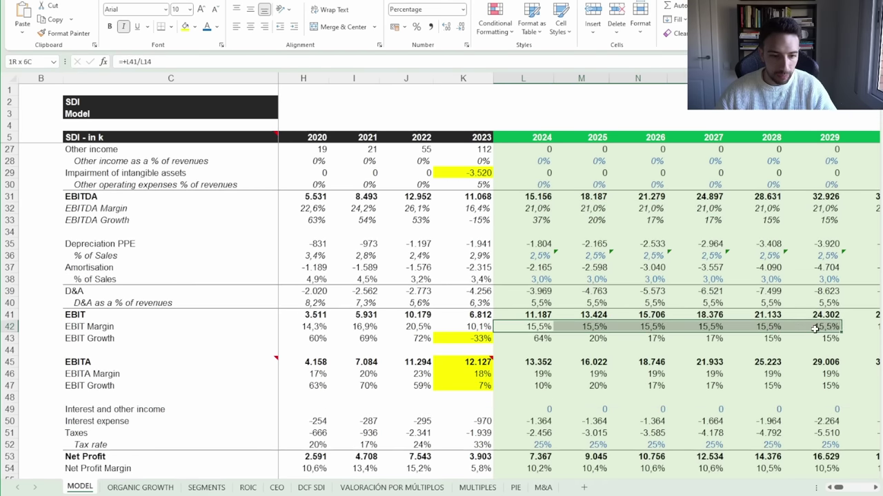
drag(843, 488, 838, 488)
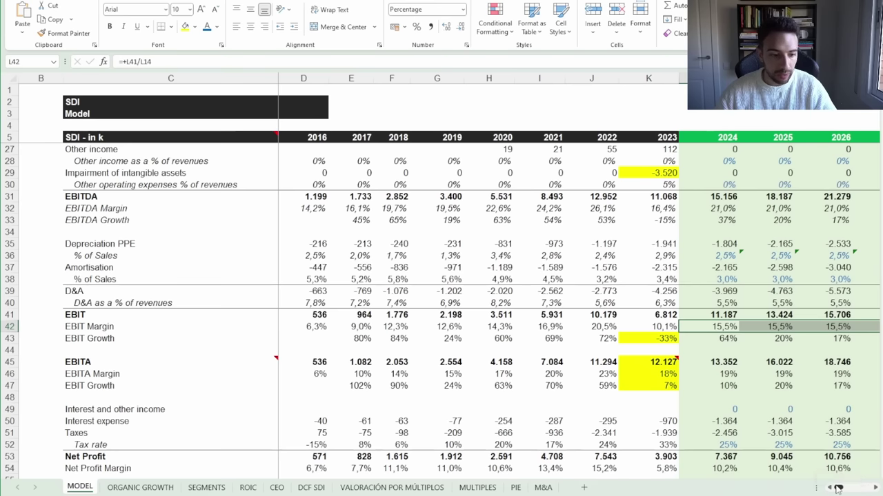
drag(362, 325, 632, 327)
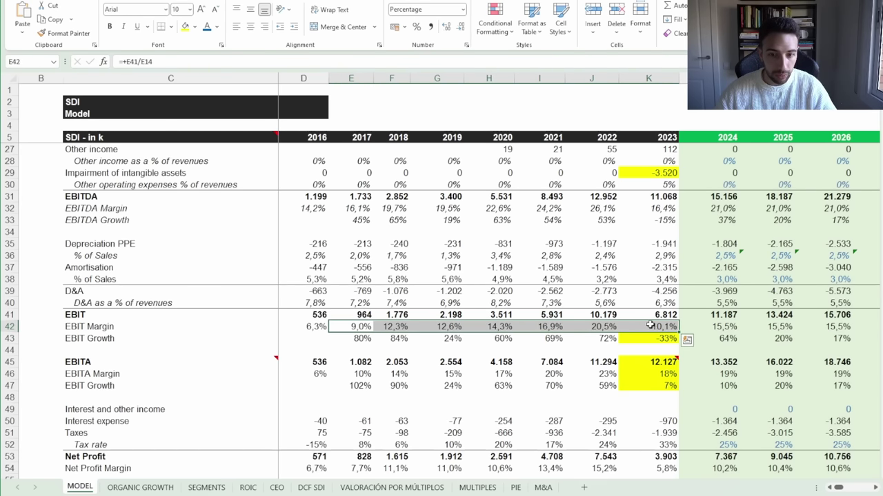
click(603, 329)
text(=)
key(Left)
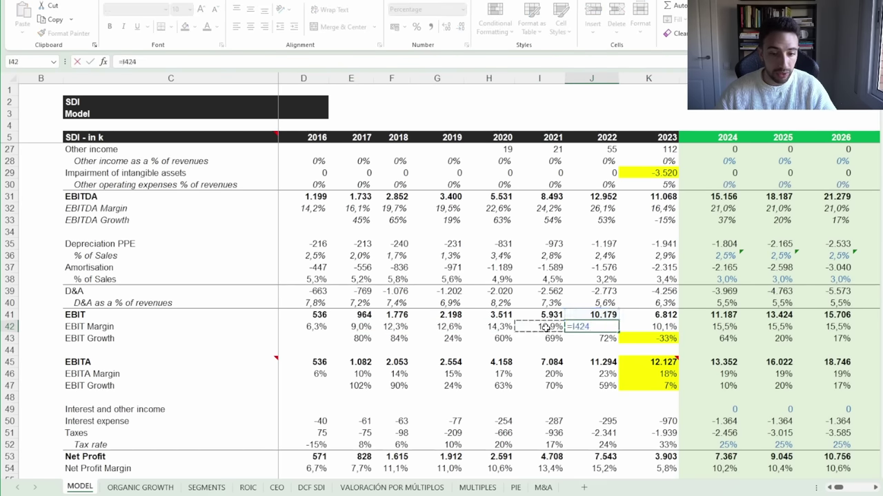
key(Escape)
Check the 2023 EBIT margin against the 2023 impairment of intangible assets and the profit lines below it
click(660, 327)
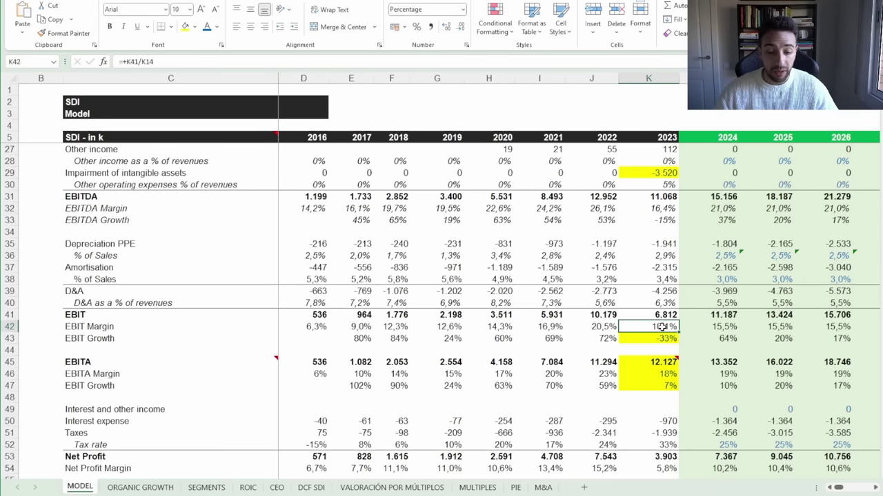
scroll(661, 327, up, 2)
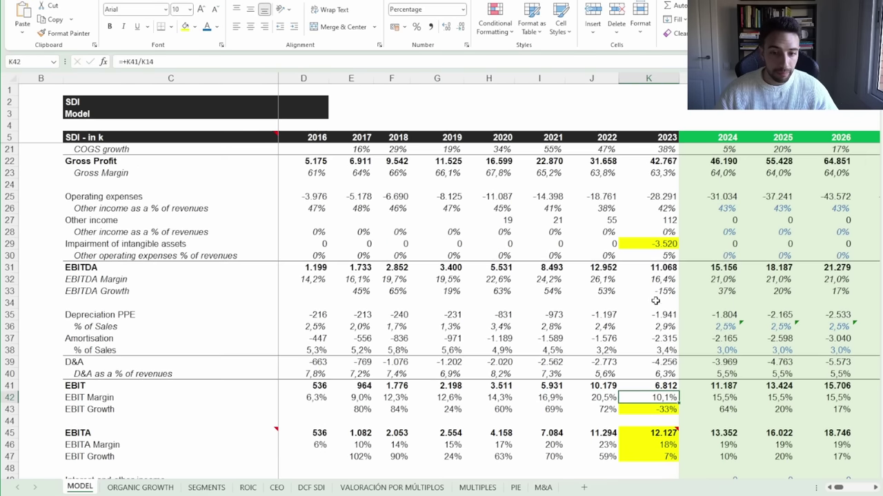
click(662, 245)
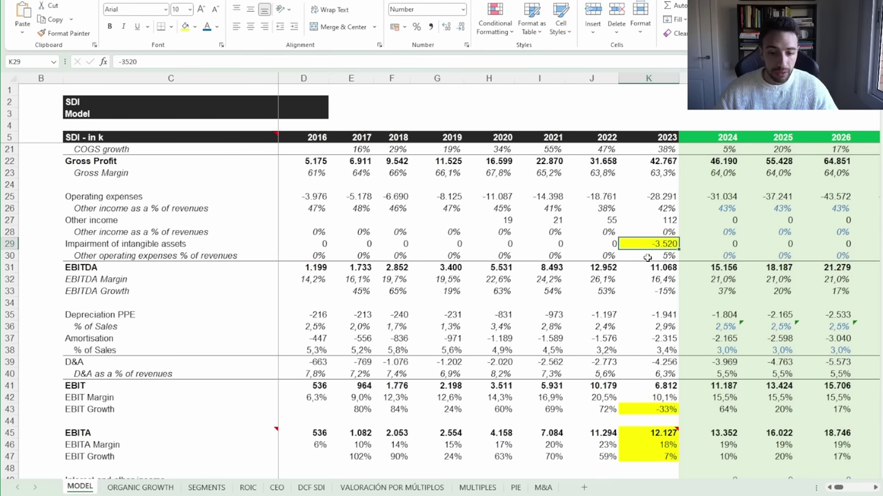
scroll(647, 258, down, 3)
scroll(693, 276, down, 1)
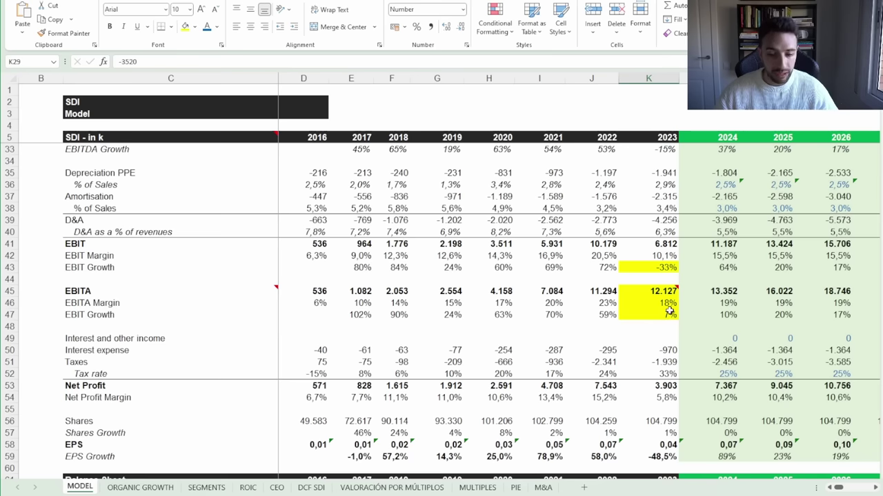
scroll(351, 340, down, 3)
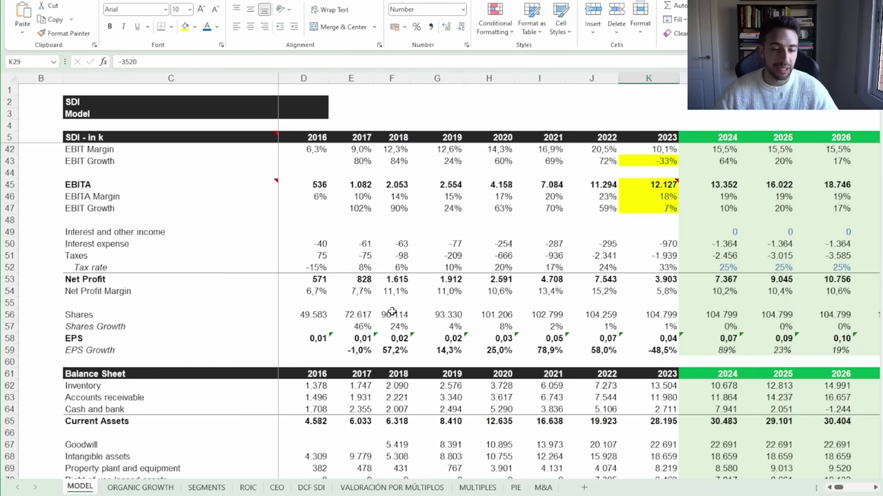
Compare the EBITA margins of 2020, 2021 and 2023 with the forecast EBITA margins from 2024 to 2029
click(129, 184)
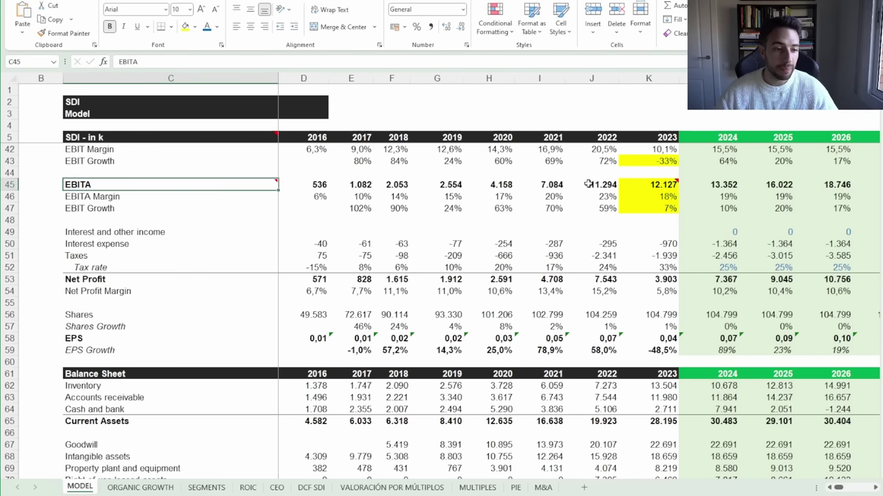
click(638, 196)
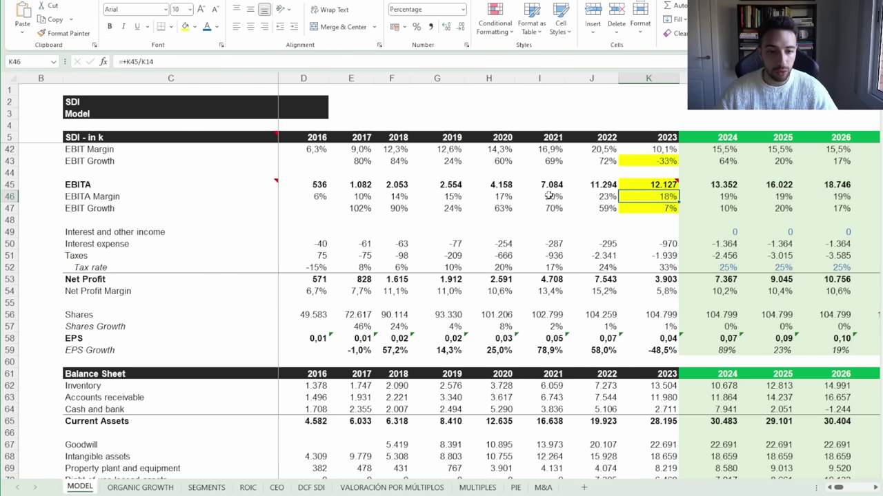
drag(498, 195, 560, 198)
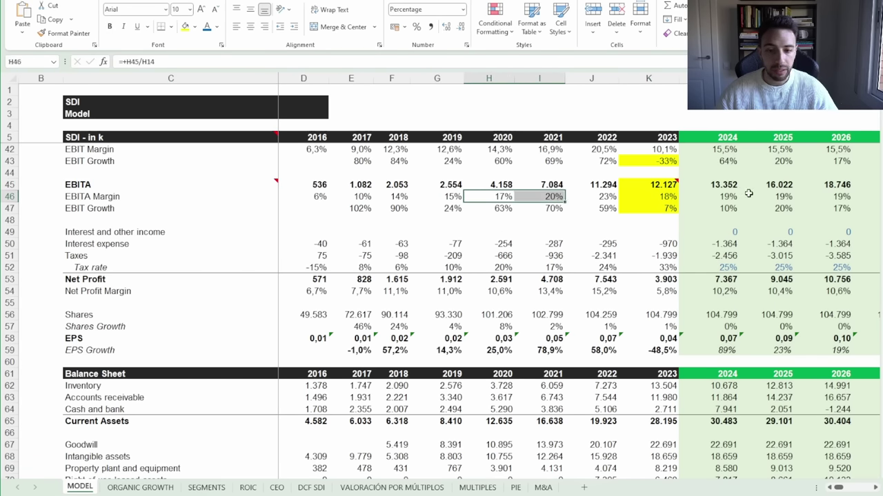
drag(728, 197, 837, 197)
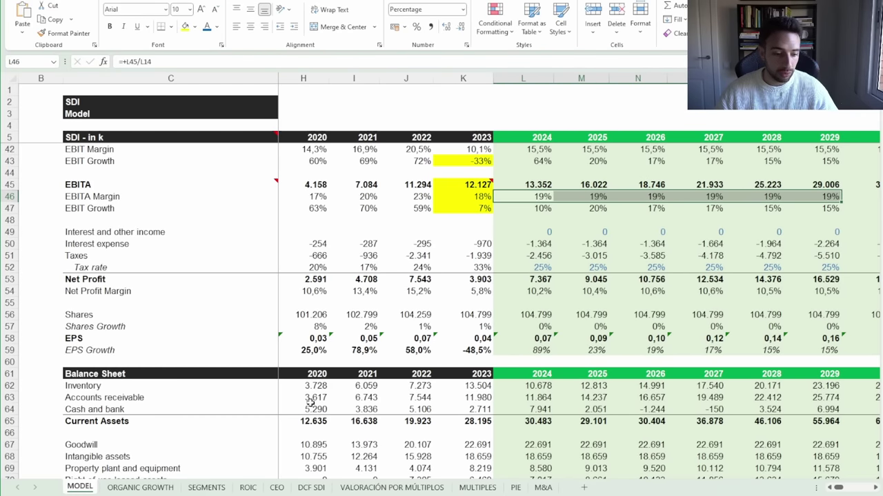
On the M&A sheet, inspect the FY2024 inorganic growth, M&A investment, EBIT multiple and inorganic growth value
click(543, 488)
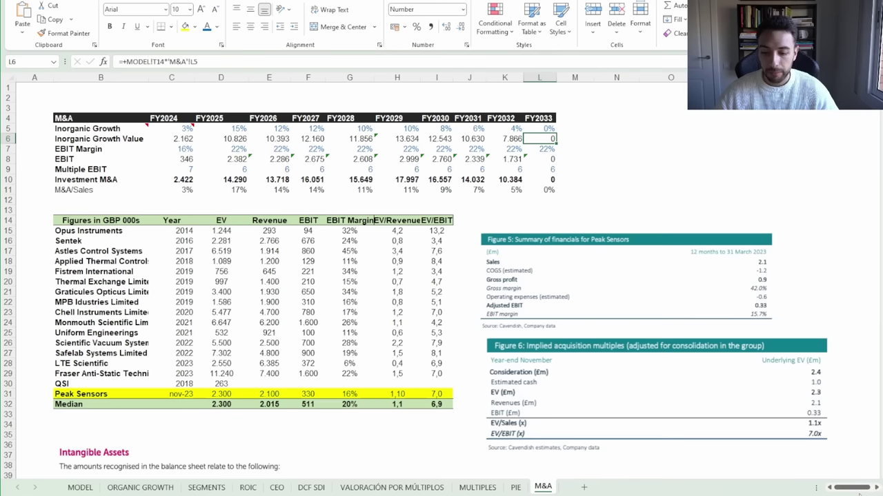
scroll(237, 142, up, 3)
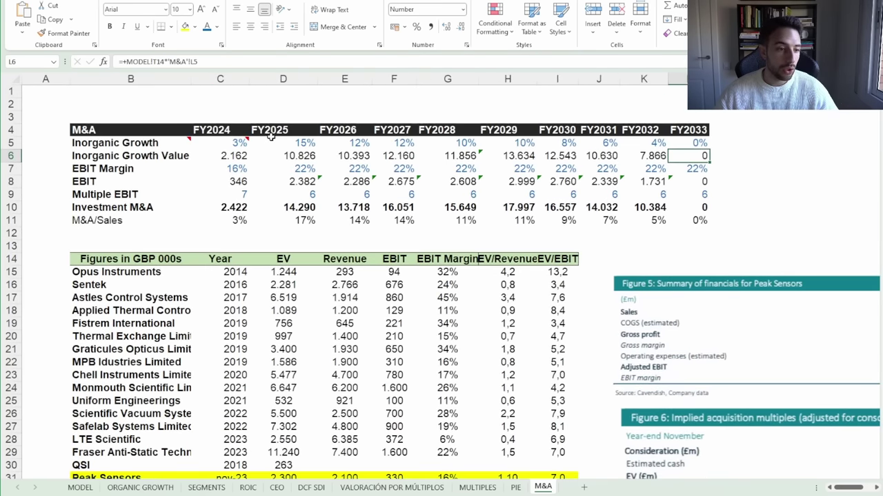
click(230, 145)
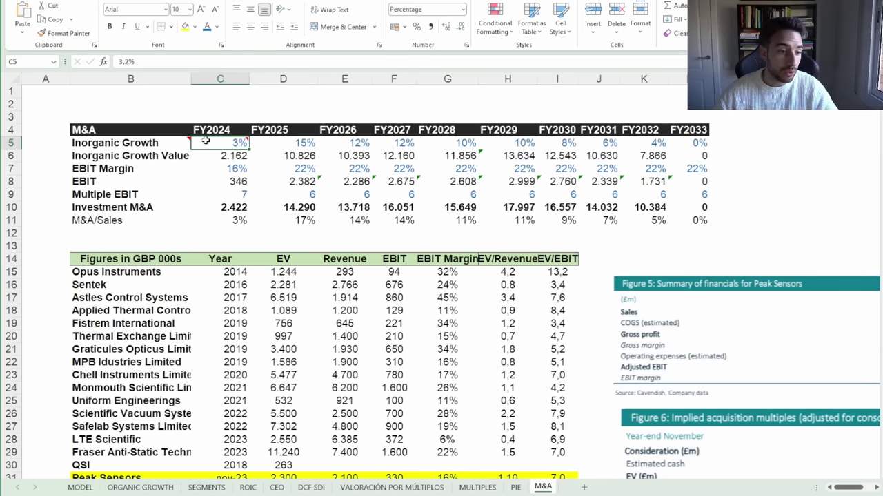
click(225, 207)
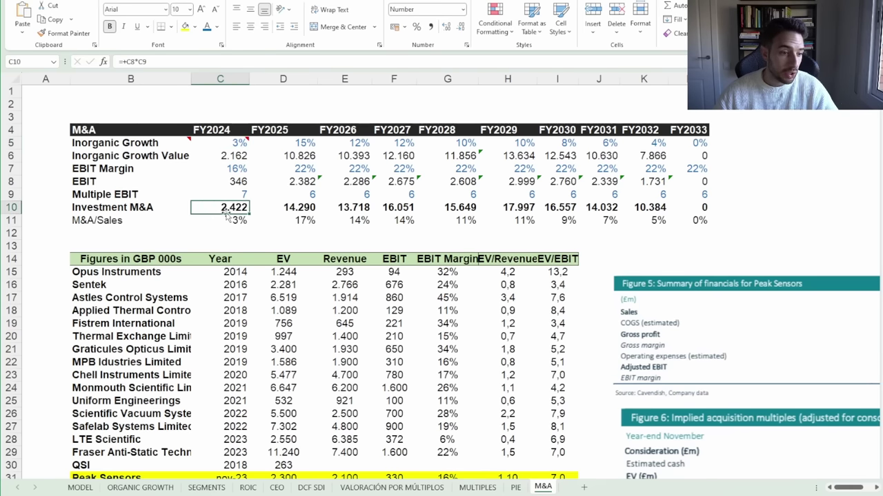
click(229, 197)
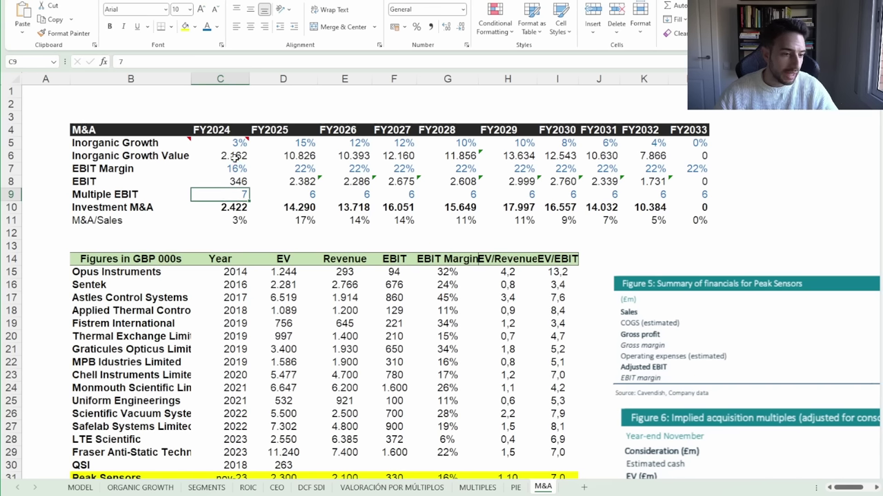
click(233, 156)
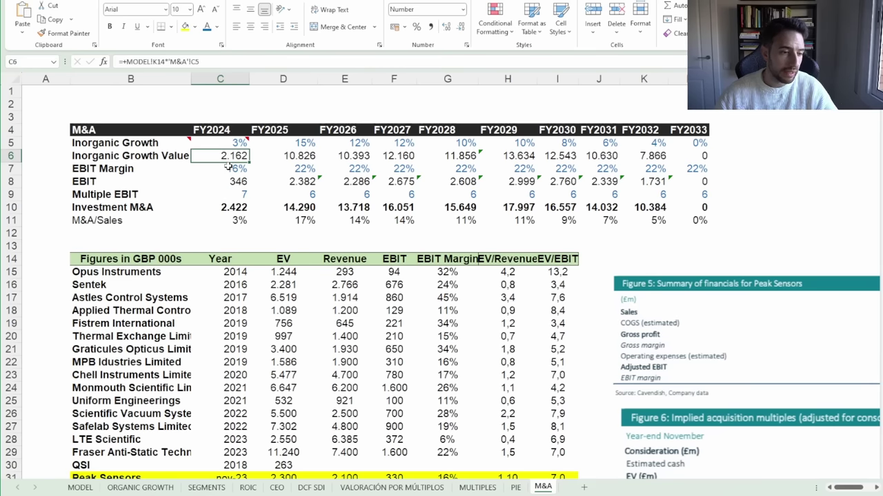
Examine the Peak Sensors financial summary in Figure 5 beside the table of past acquisitions
scroll(228, 166, right, 5)
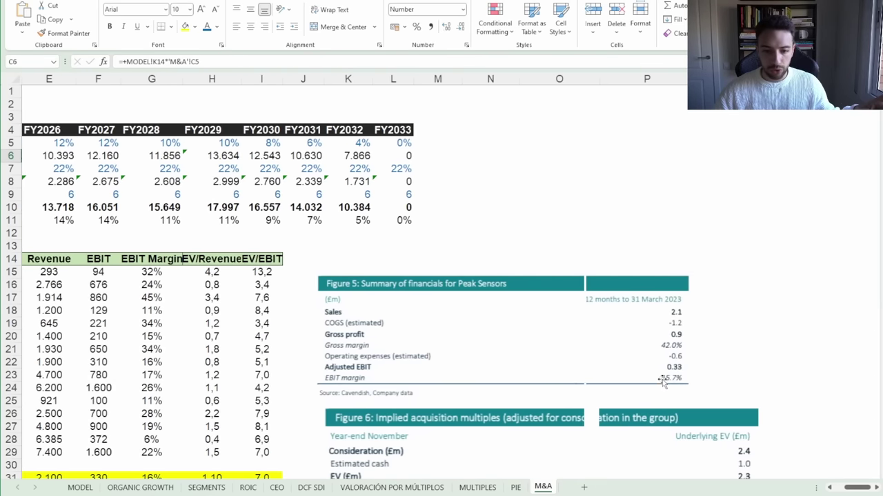
scroll(621, 354, down, 4)
drag(870, 488, 870, 489)
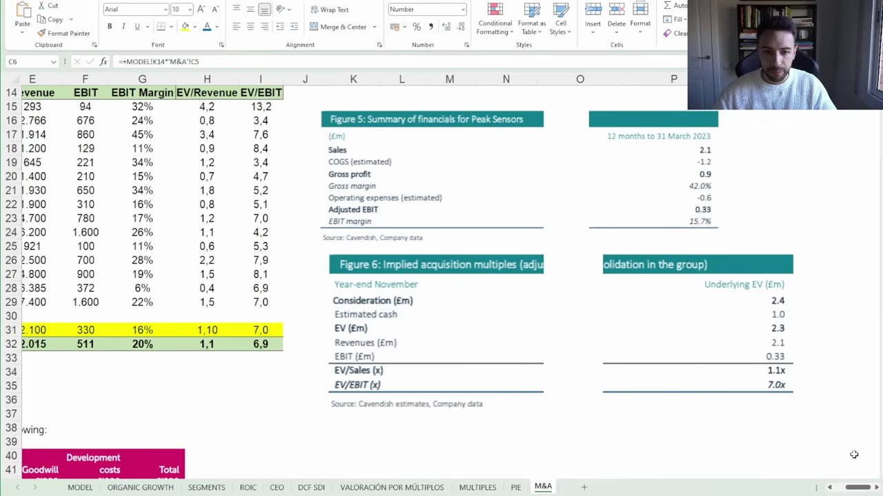
click(684, 150)
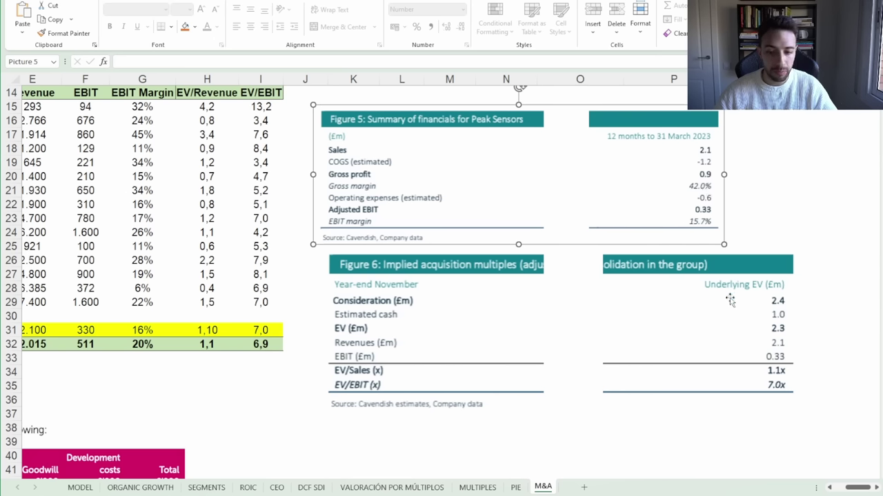
scroll(857, 488, left, 4)
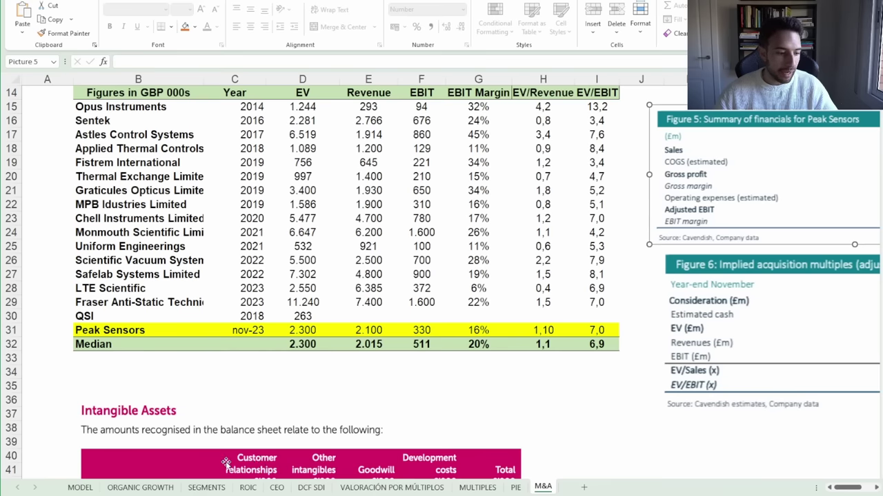
On the SEGMENTS sheet, examine the Sensors & Control EBIT margins from 2018 to 2023
click(206, 487)
scroll(269, 393, up, 7)
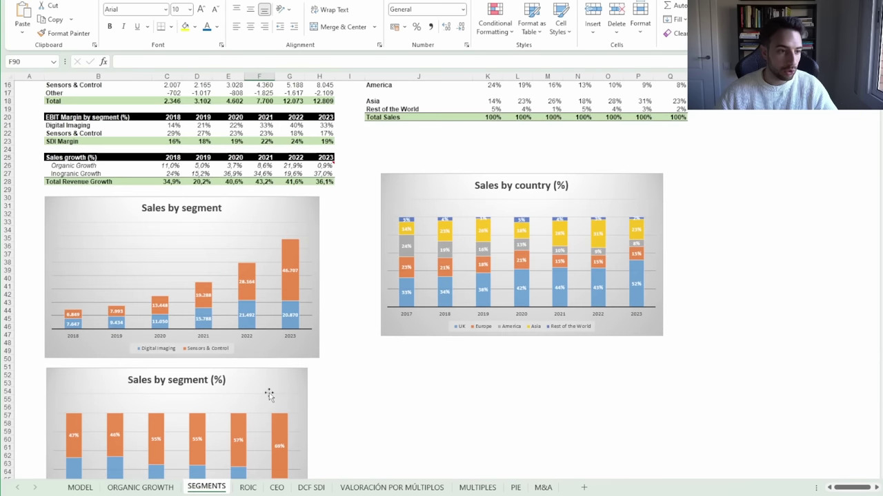
scroll(269, 393, up, 5)
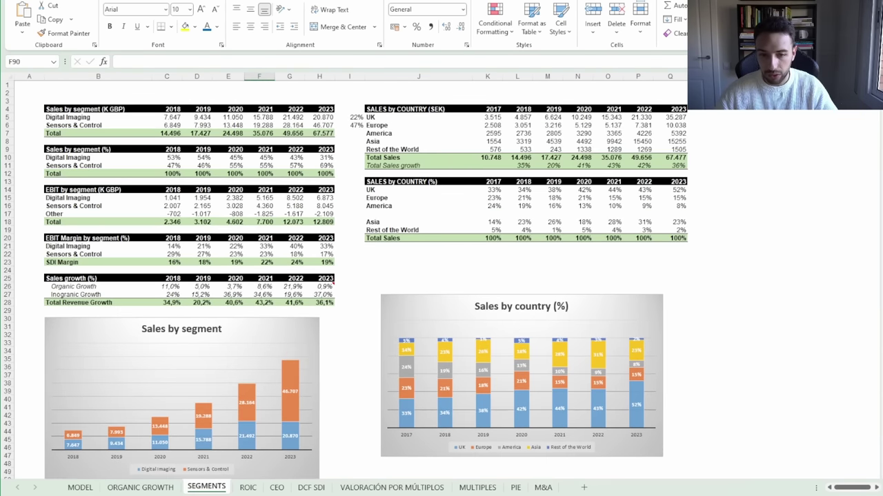
ctrl+scroll(264, 207, up, 3)
scroll(264, 206, down, 1)
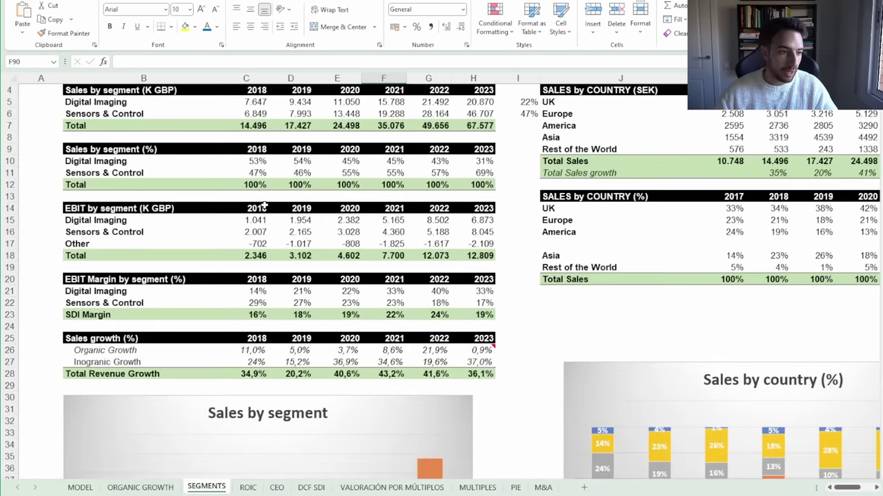
scroll(264, 207, up, 1)
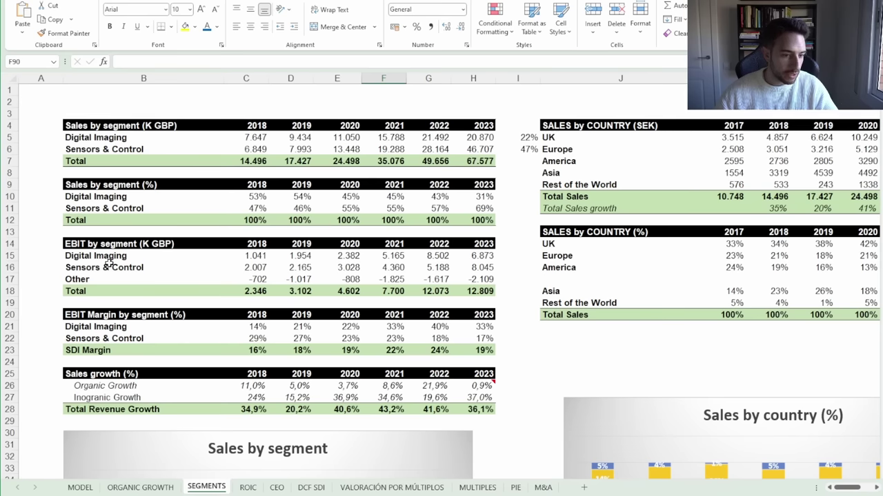
drag(118, 339, 477, 339)
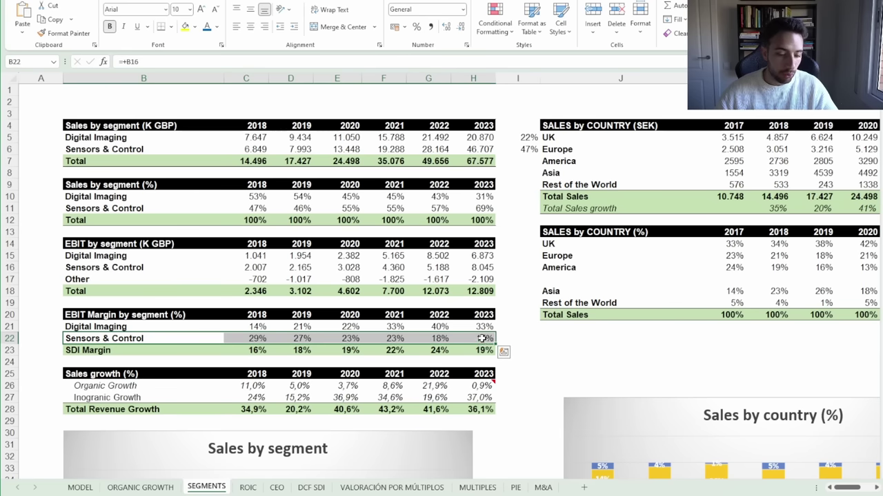
Back on the M&A sheet, review the implied acquisition multiples in Figure 6 and the EV/EBIT multiples of past acquisitions
click(543, 488)
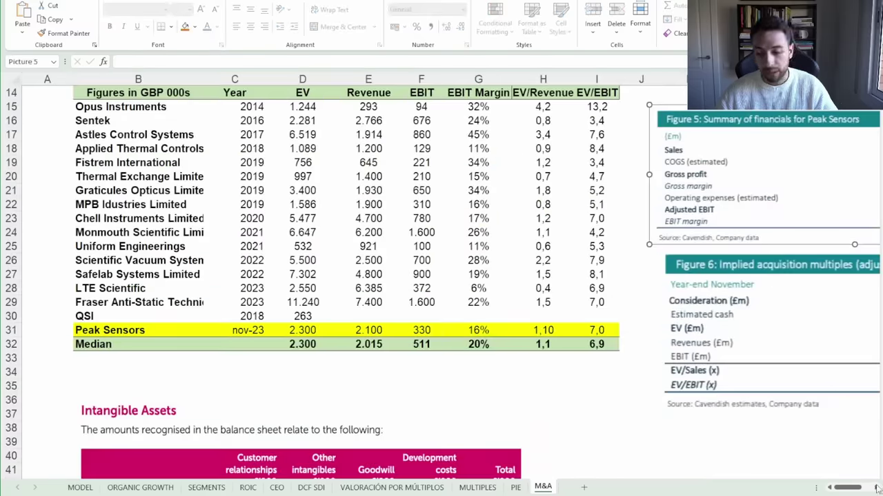
scroll(875, 488, right, 5)
click(735, 290)
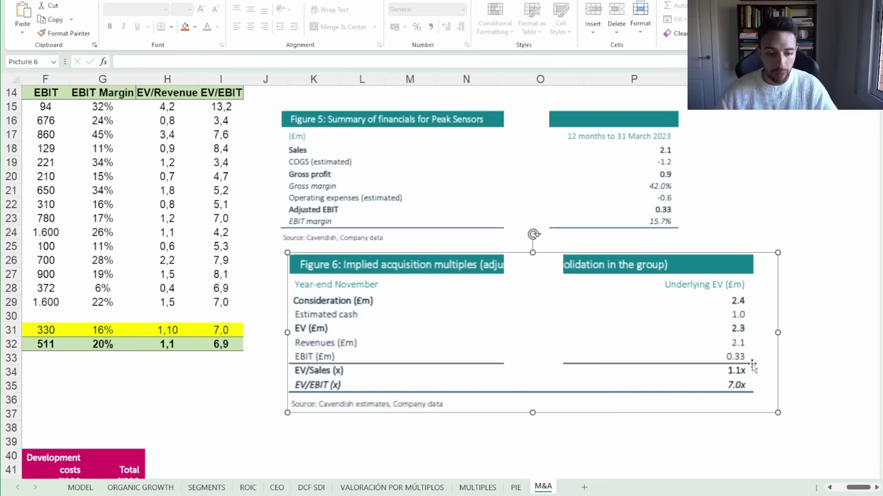
drag(848, 489, 834, 489)
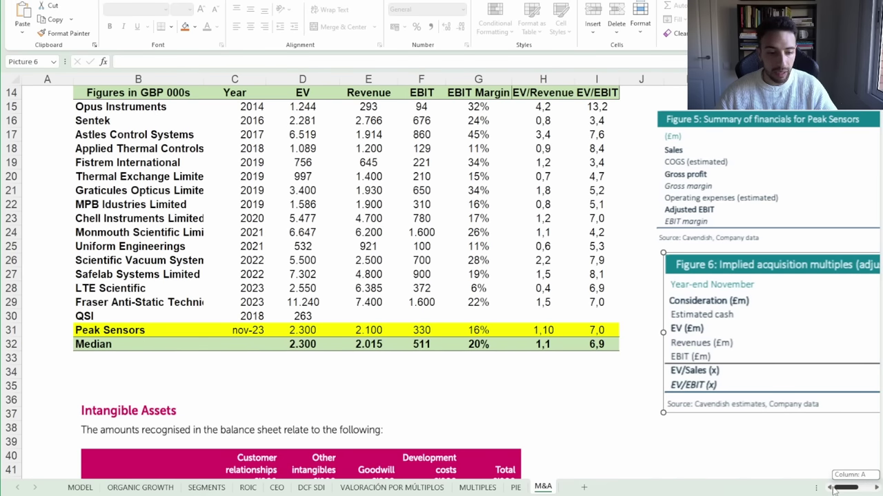
scroll(463, 392, up, 3)
scroll(463, 393, down, 1)
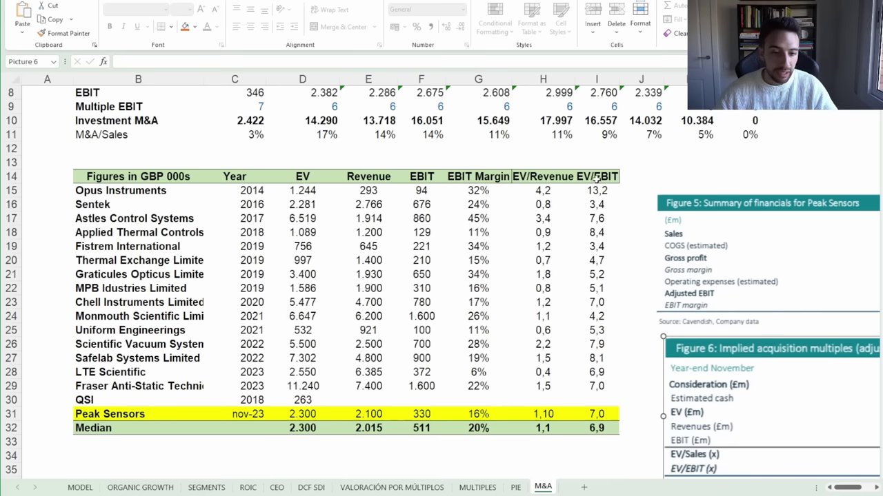
Review the EV/EBIT multiples of past acquisitions, including Peak Sensors, and the FY2024 EBIT margin assumption on the M&A sheet
drag(597, 178, 581, 388)
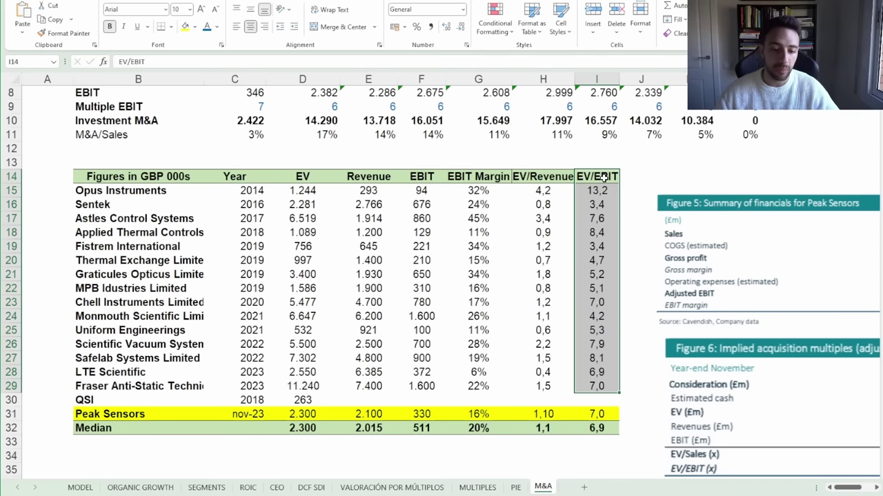
scroll(593, 303, down, 1)
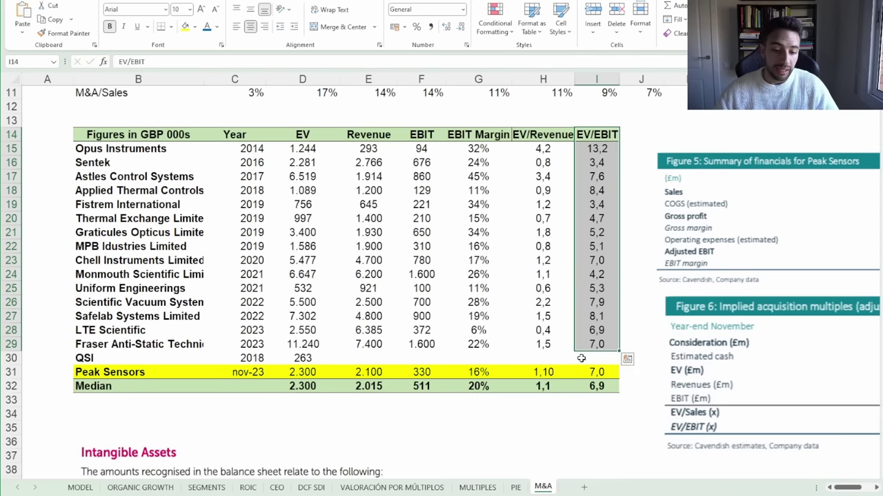
click(583, 374)
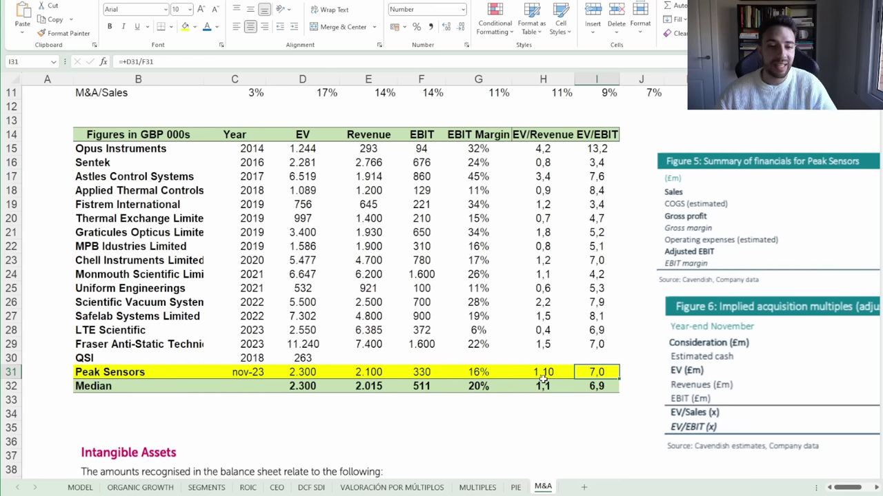
scroll(542, 380, up, 2)
scroll(542, 379, down, 2)
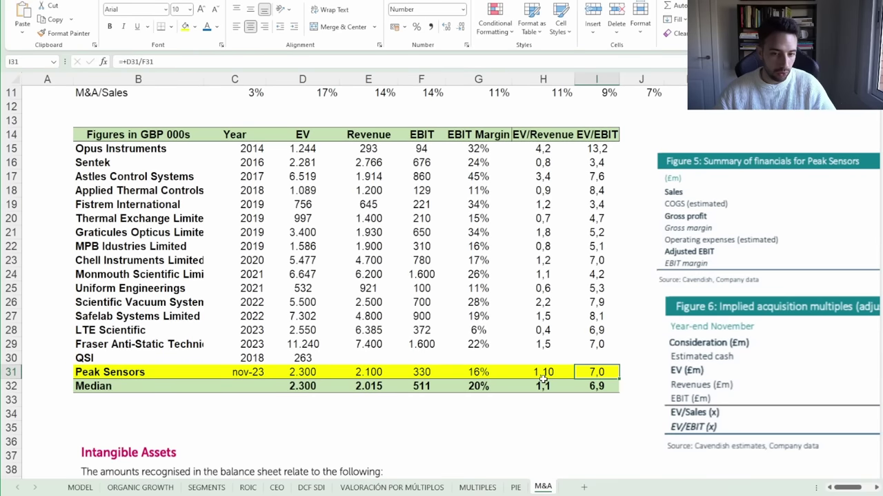
scroll(543, 380, up, 4)
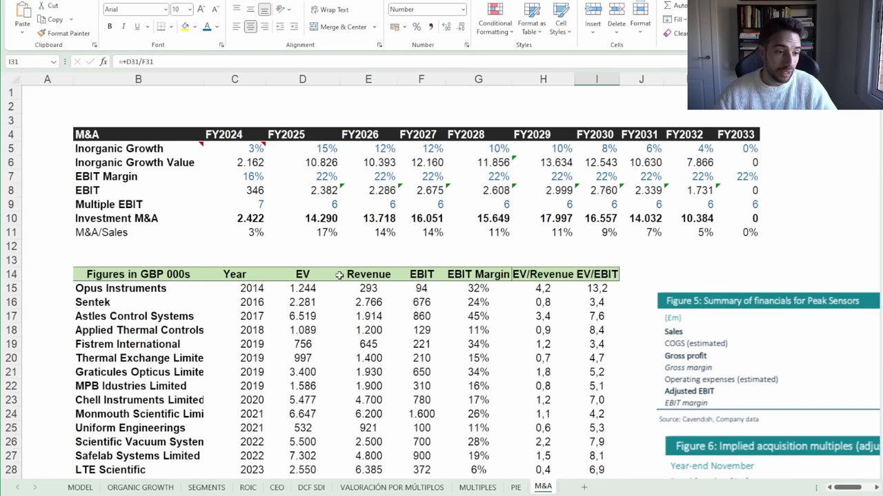
click(255, 178)
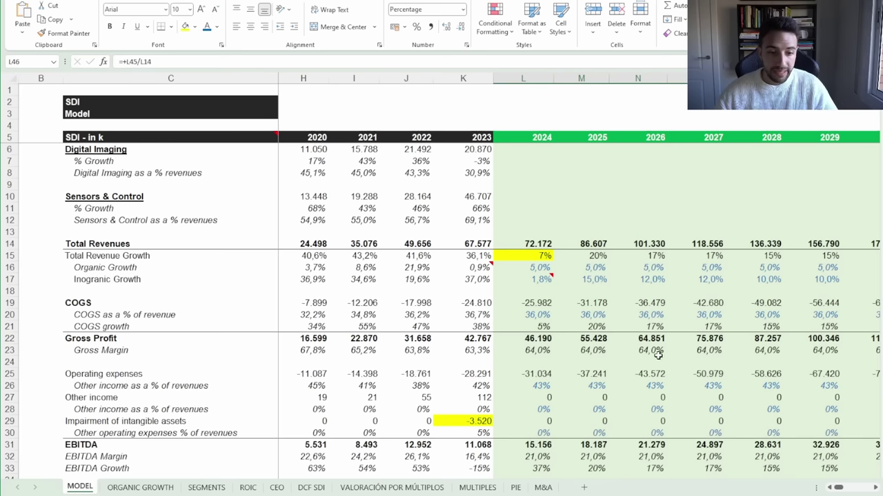
On the MODEL sheet, examine the total, organic and inorganic revenue growth forecasts for 2024 and 2025
click(523, 253)
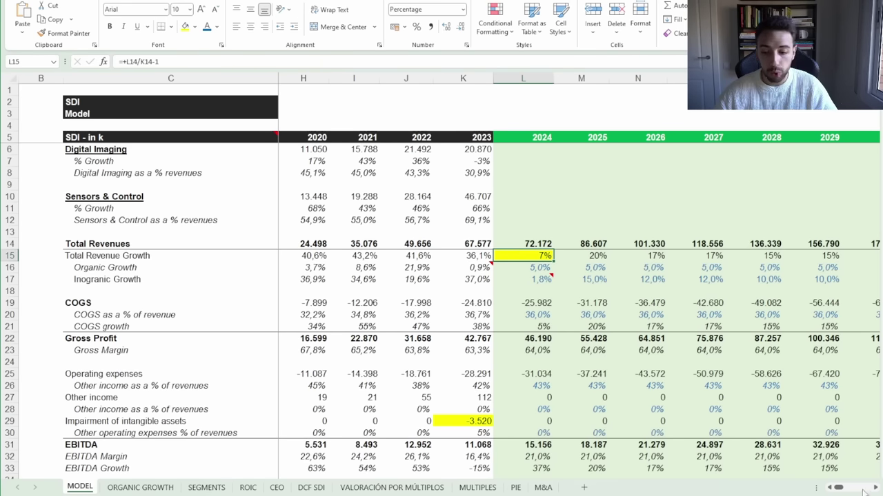
ctrl+scroll(593, 314, up, 1)
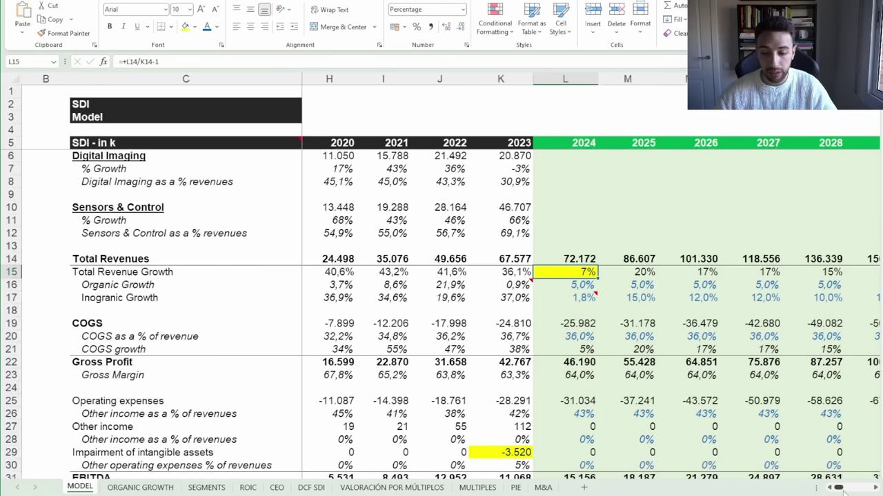
scroll(842, 491, left, 2)
scroll(842, 491, right, 4)
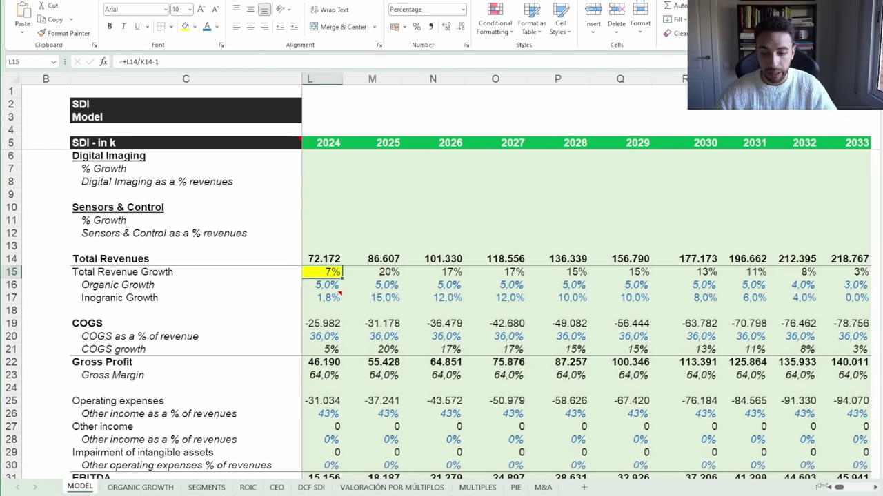
scroll(822, 487, left, 4)
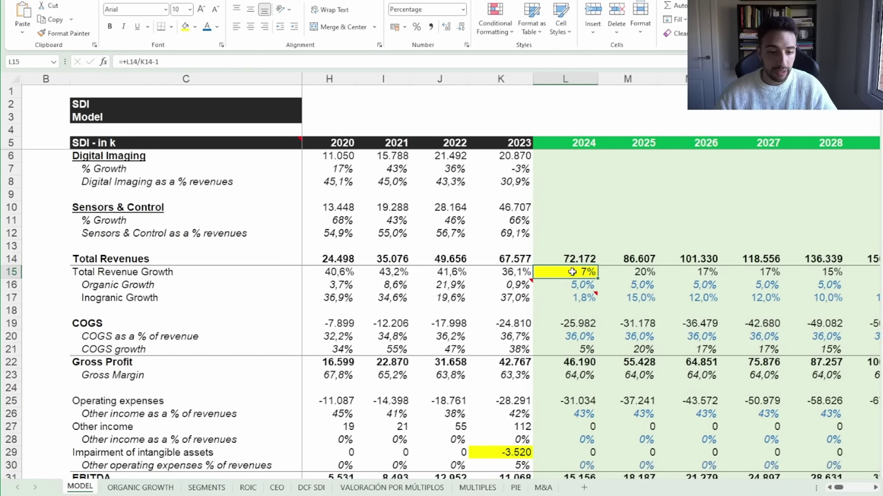
click(575, 285)
click(576, 299)
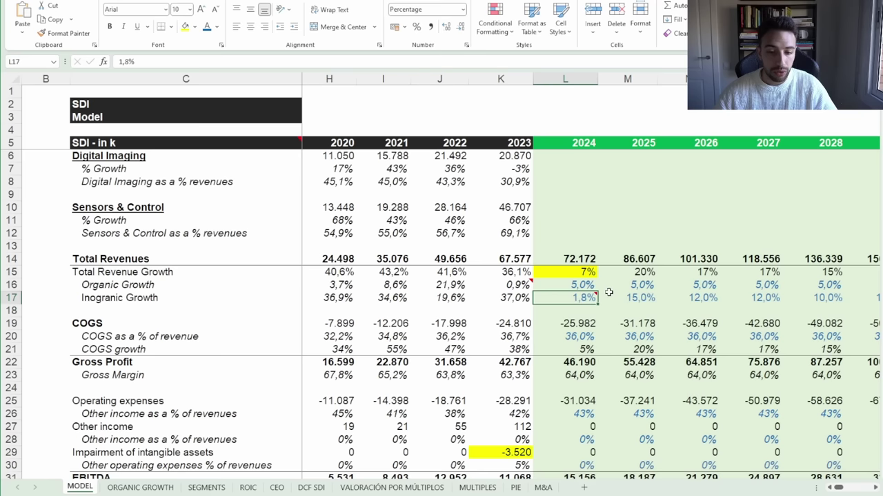
drag(635, 273, 638, 298)
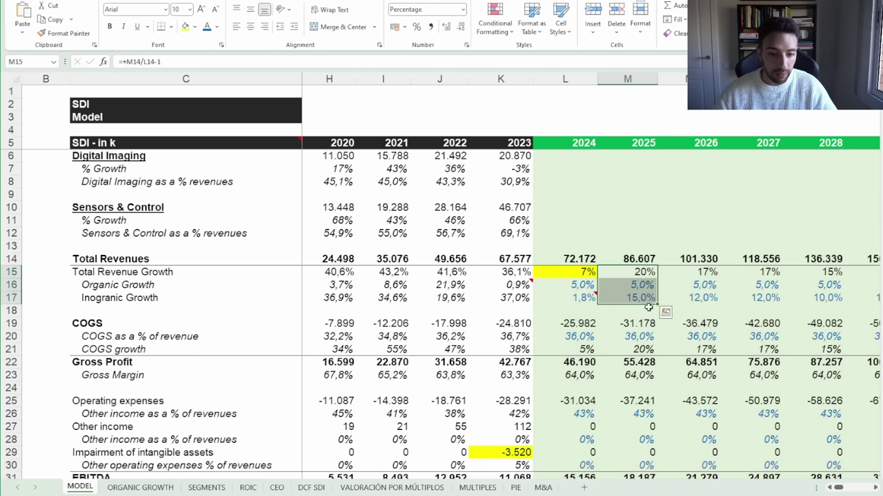
Compare the 2019–2023 inorganic growth with the organic and inorganic growth forecasts from 2024 to 2028
click(830, 488)
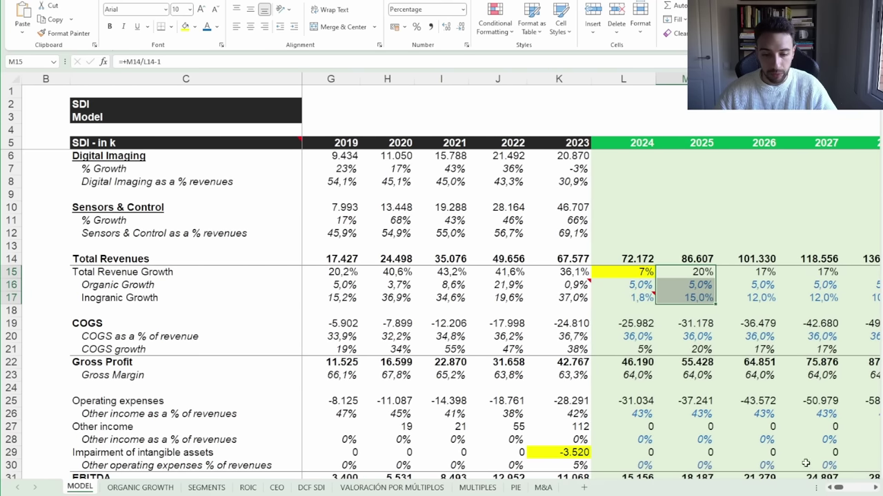
click(631, 296)
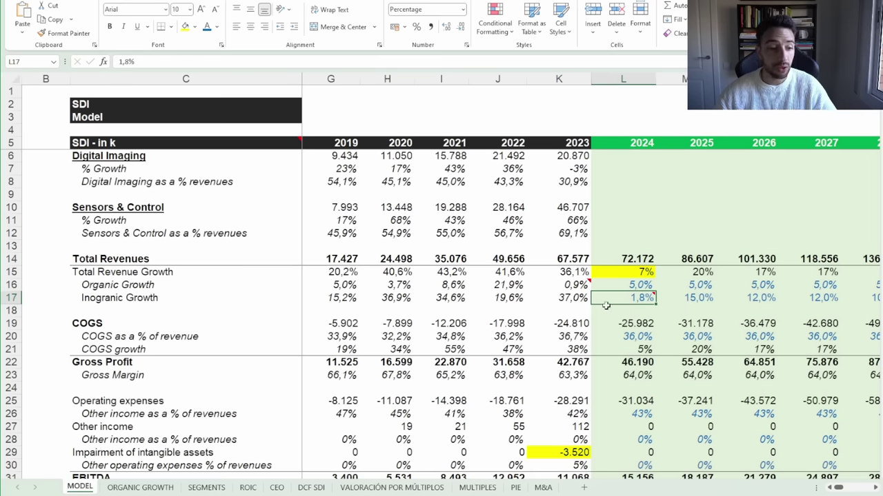
drag(571, 300, 350, 297)
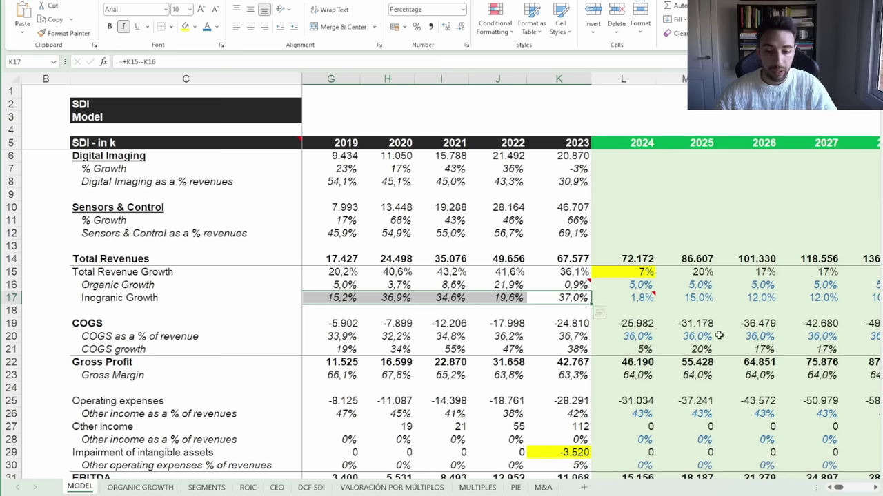
drag(699, 283, 824, 284)
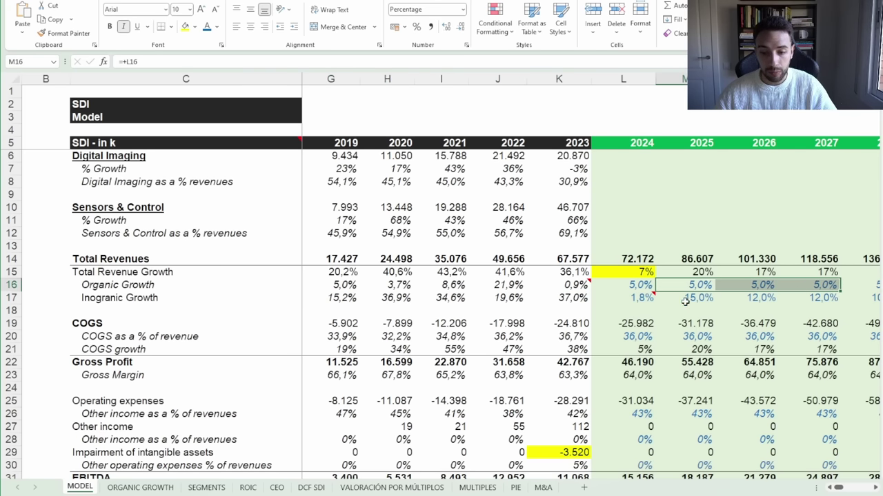
drag(685, 302, 876, 298)
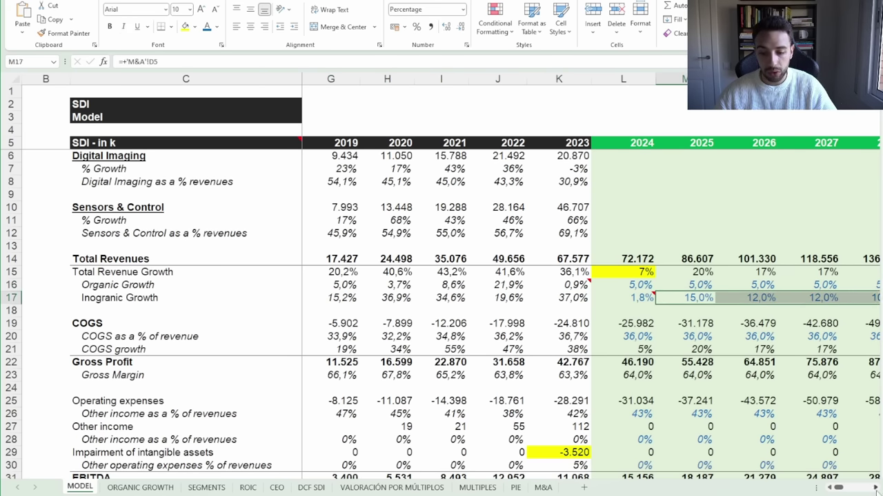
scroll(875, 298, right, 3)
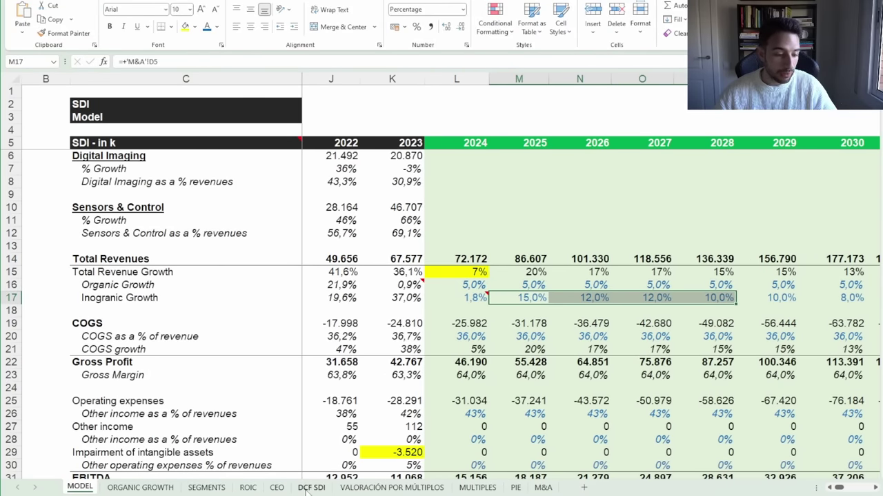
Look over the EV/FCF multiples valuation on the VALORACIÓN POR MÚLTIPLOS sheet, from net debt to the target prices
click(390, 488)
scroll(390, 409, up, 1)
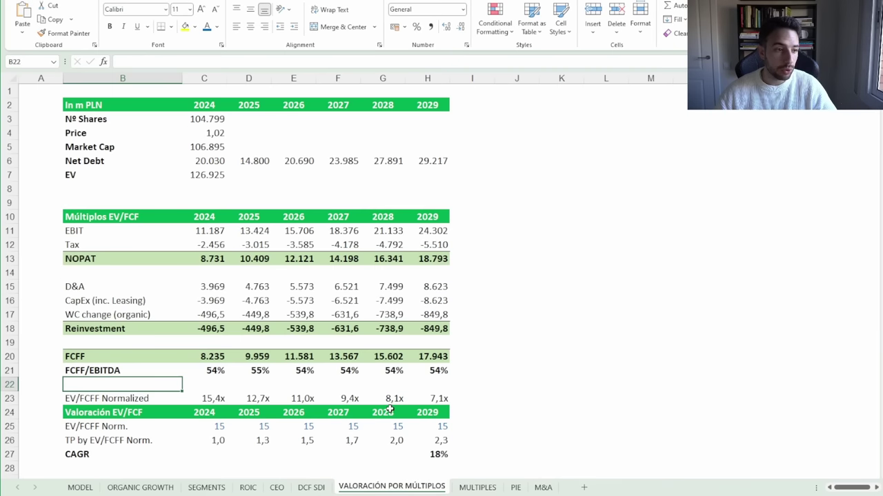
scroll(389, 409, down, 2)
scroll(390, 409, down, 1)
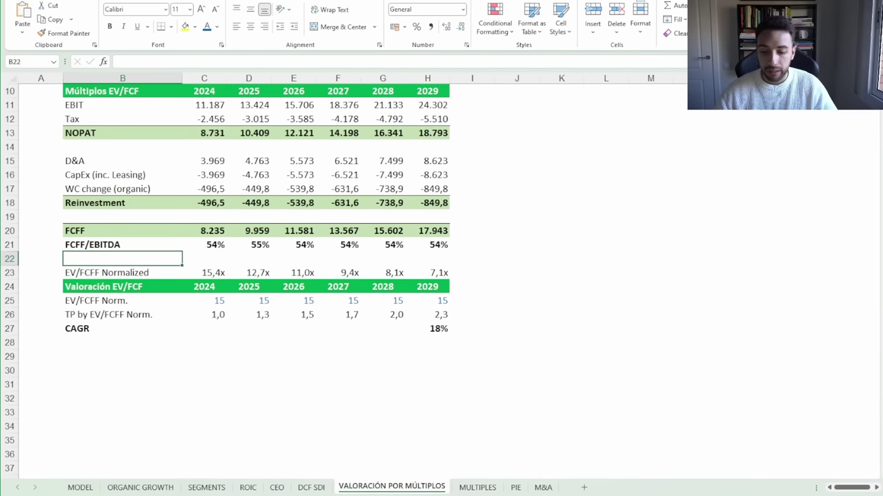
scroll(625, 451, up, 3)
scroll(625, 451, up, 2)
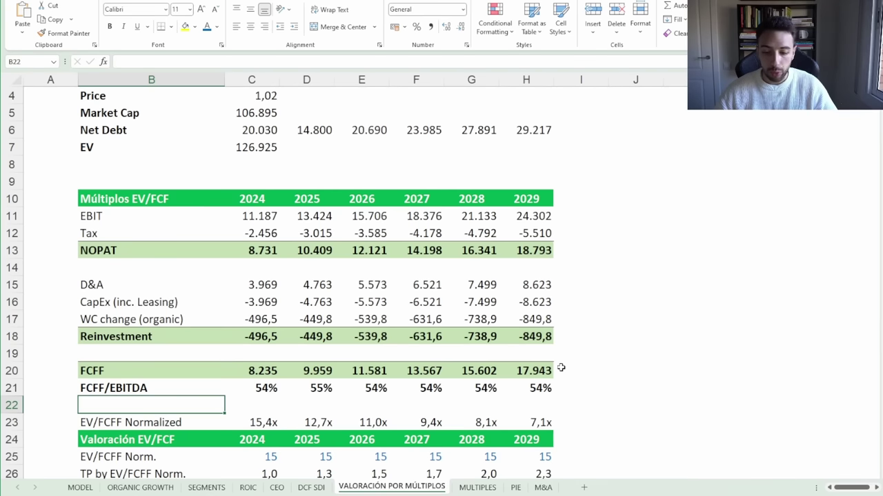
Inspect the normalized EV/FCFF multiples for 2024 and 2025 and how they are calculated
scroll(561, 367, down, 1)
drag(260, 147, 253, 388)
click(255, 405)
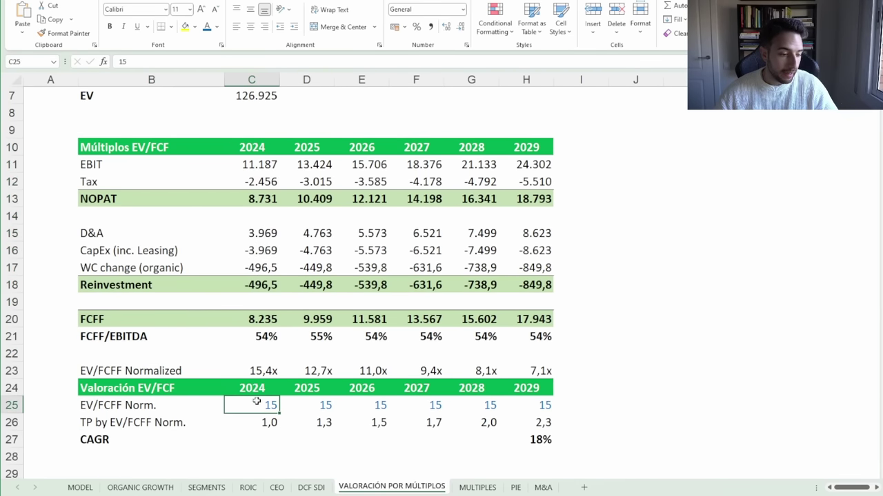
click(256, 372)
scroll(279, 343, down, 1)
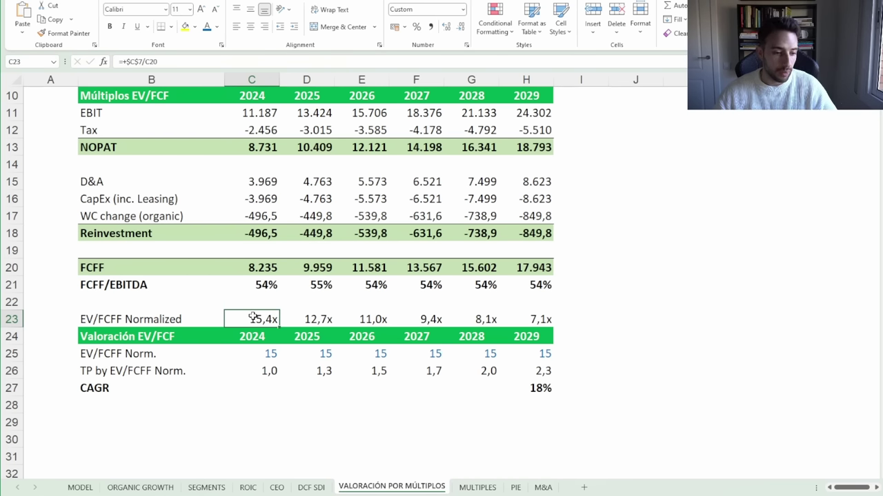
mouse_move(254, 318)
mouse_down()
mouse_move(311, 318)
mouse_move(260, 319)
mouse_up()
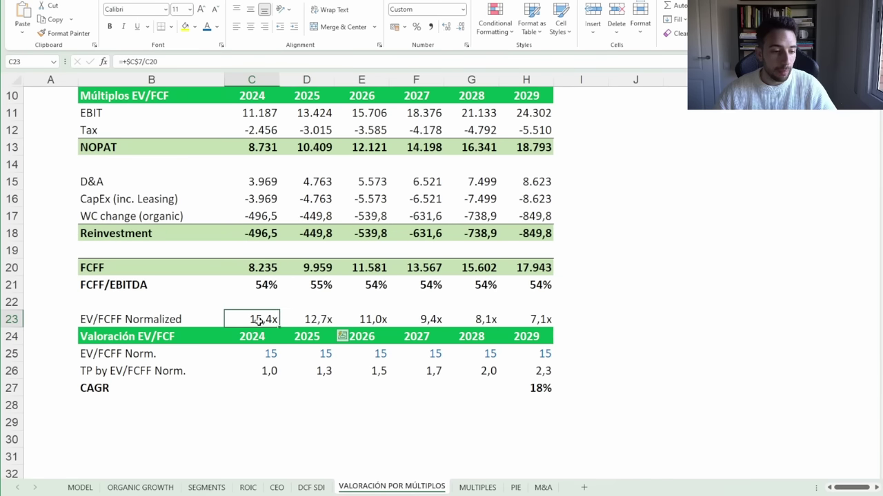
click(315, 322)
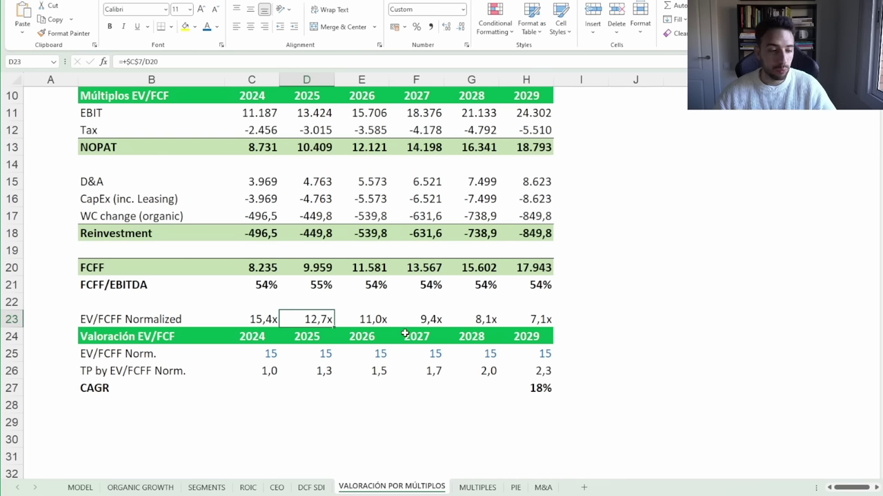
Examine the 2024–2029 target EV/FCFF multiples, the resulting target prices and the 2029 CAGR
click(270, 355)
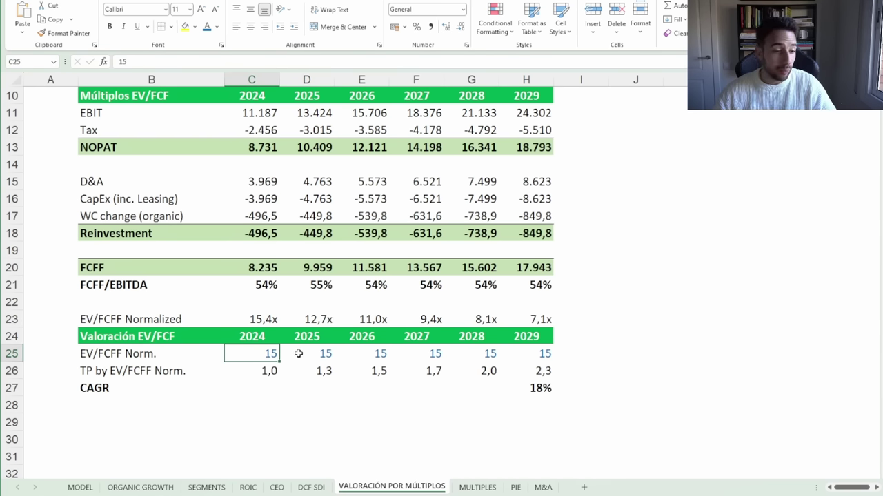
drag(272, 353, 529, 350)
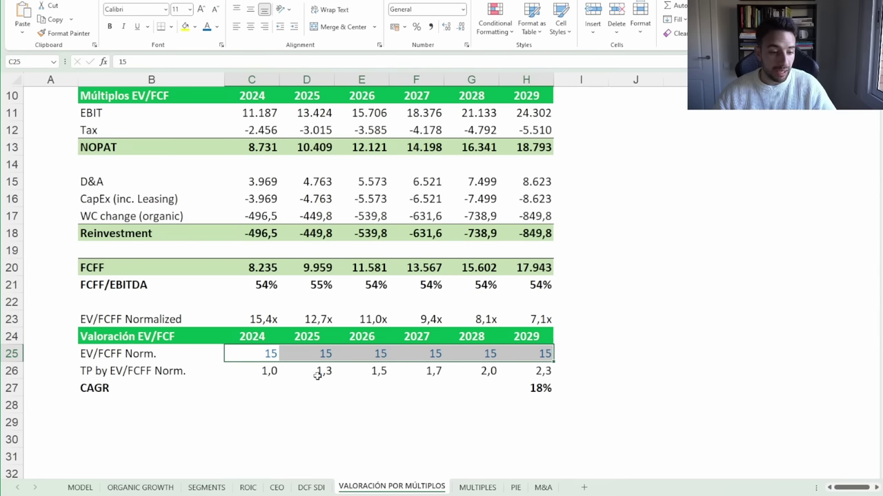
click(269, 373)
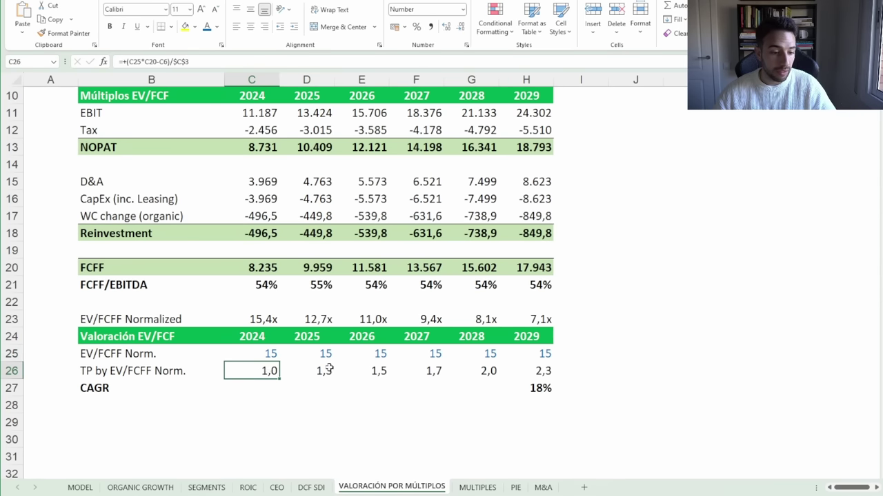
click(546, 373)
click(534, 388)
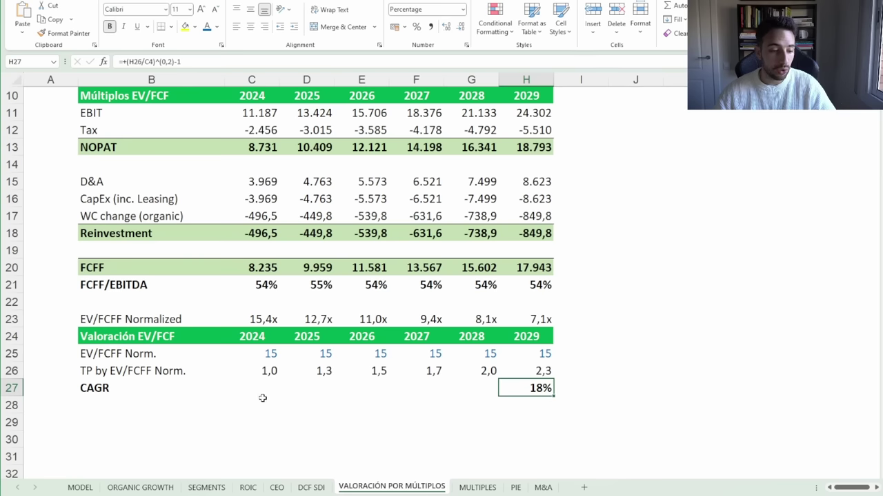
Set the 2024 target EV/FCFF Norm. multiple to 20 and check the resulting 2029 CAGR
click(271, 355)
text(20)
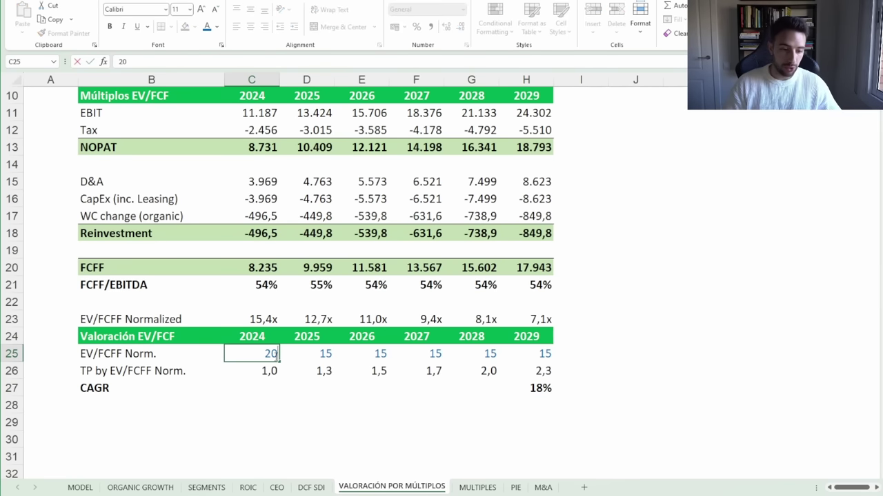
key(Return)
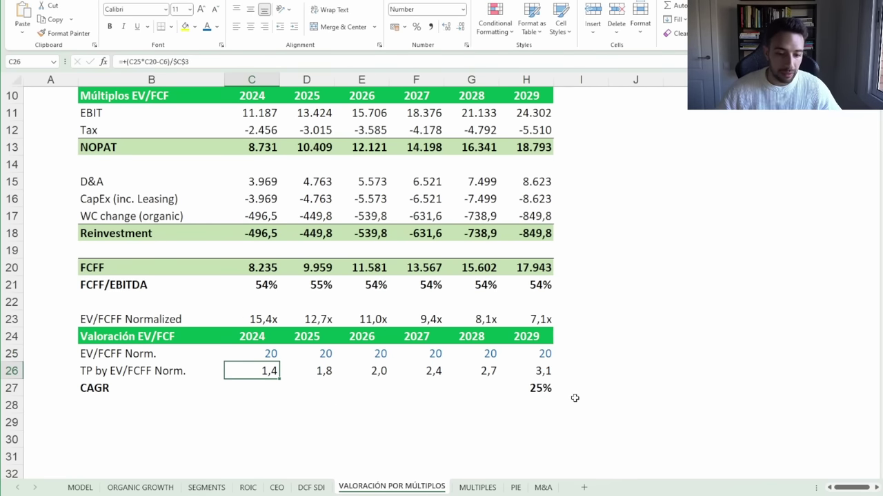
click(554, 391)
click(264, 352)
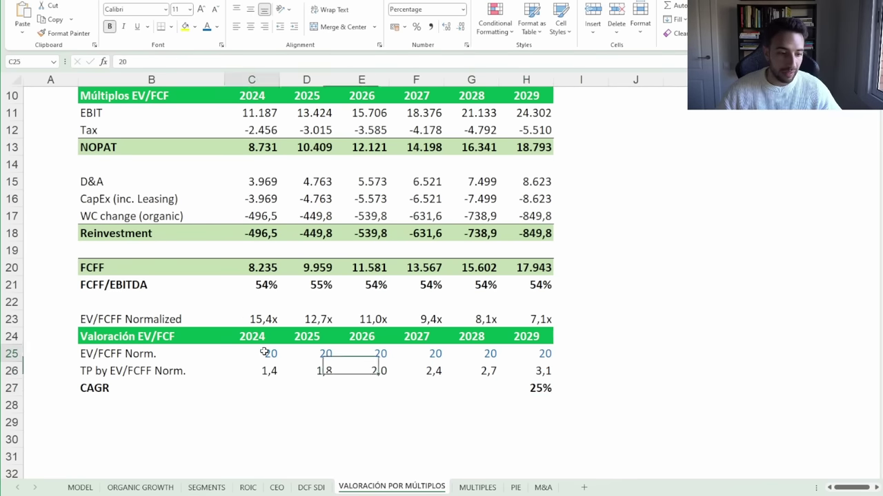
scroll(318, 266, up, 2)
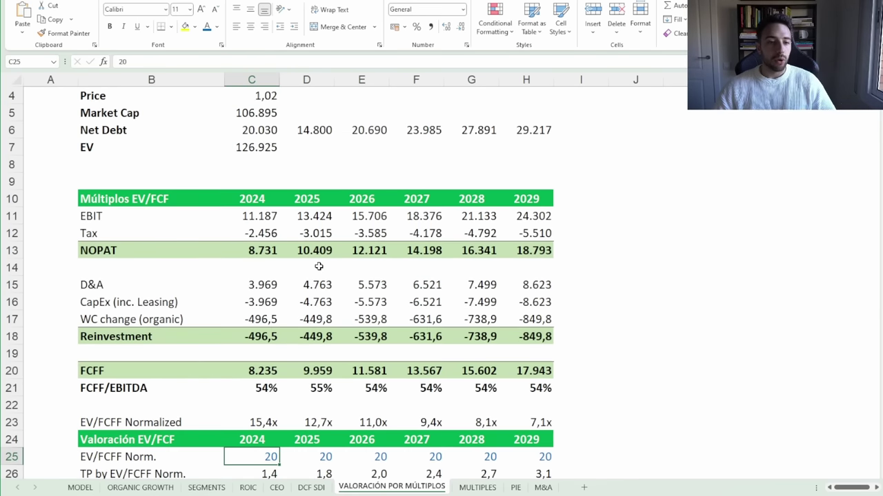
scroll(318, 266, down, 1)
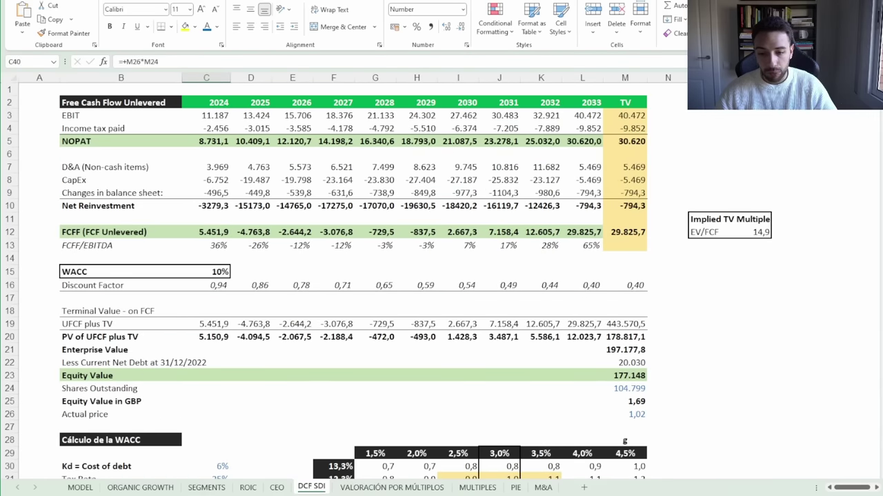
On the DCF SDI sheet, inspect the Equity Value in GBP derived from the discounted cash flows
ctrl+scroll(766, 398, up, 1)
click(701, 414)
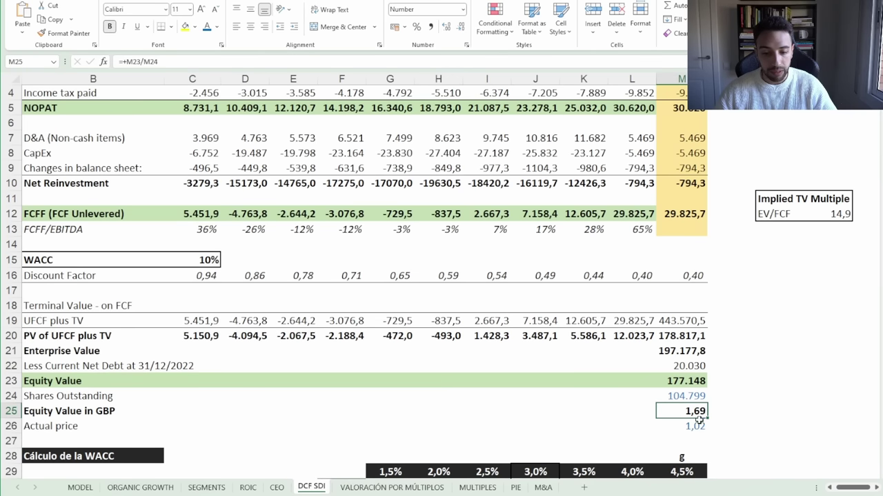
Compare the DCF's Equity Value in GBP with the share's actual price
click(697, 424)
click(696, 411)
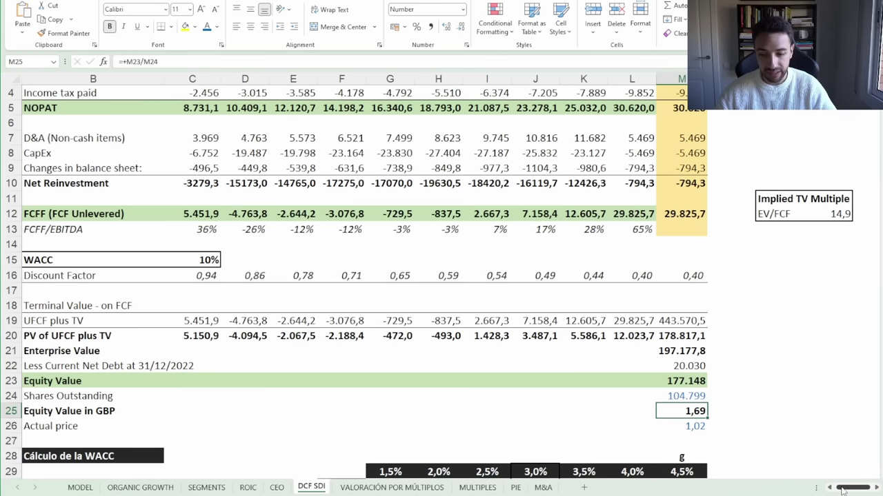
scroll(852, 489, left, 1)
scroll(510, 352, up, 1)
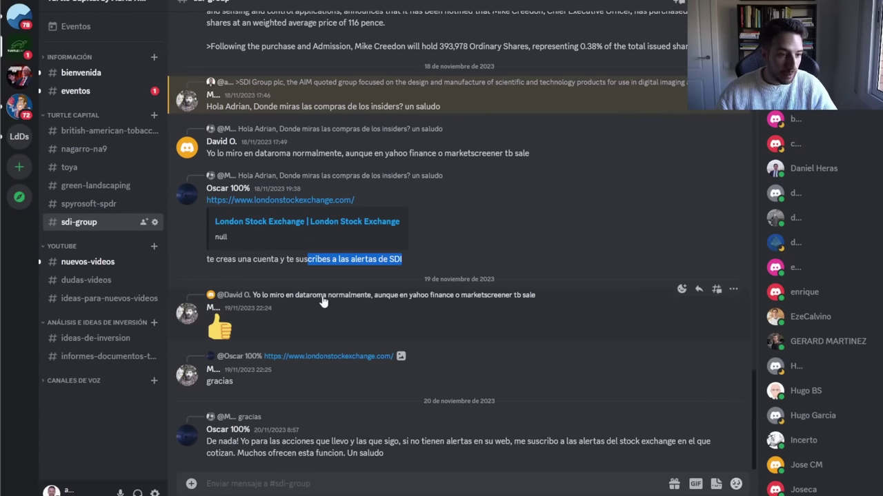
In Discord's sdi-group channel, enlarge SDI Group's acquisition track record, highlight the Peak deal's price and EBIT multiple, and close the image
scroll(323, 301, up, 5)
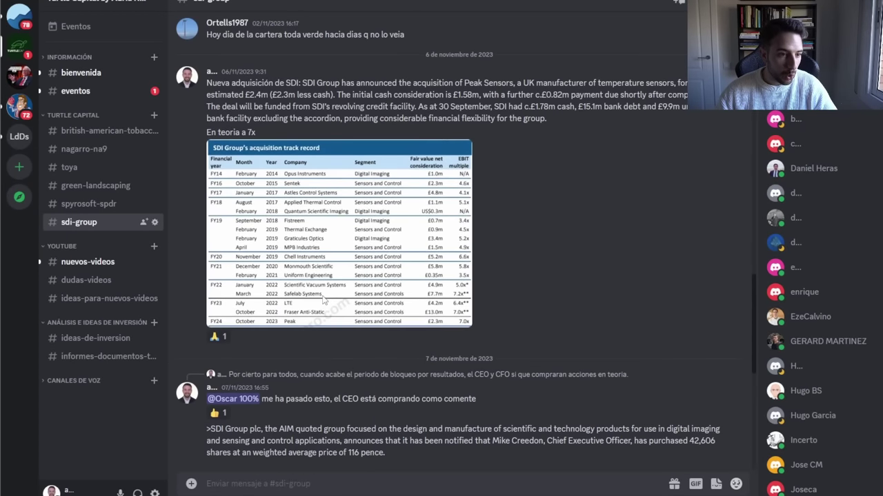
click(341, 229)
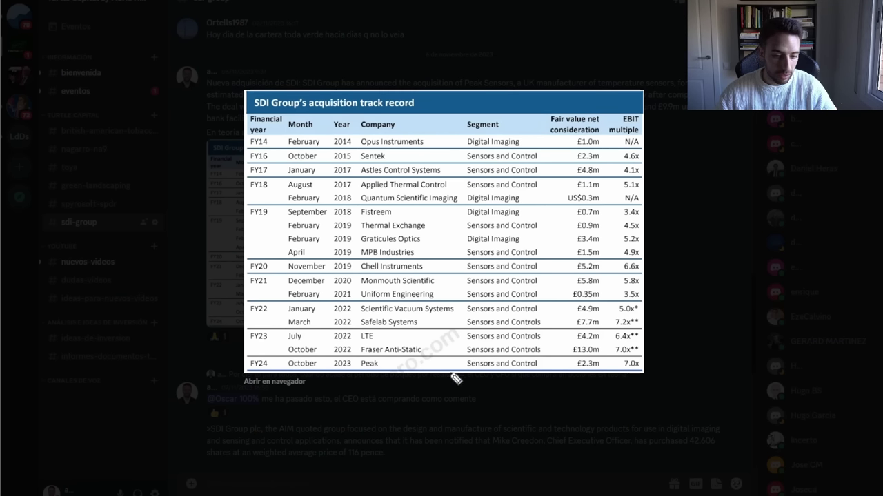
drag(567, 355, 542, 362)
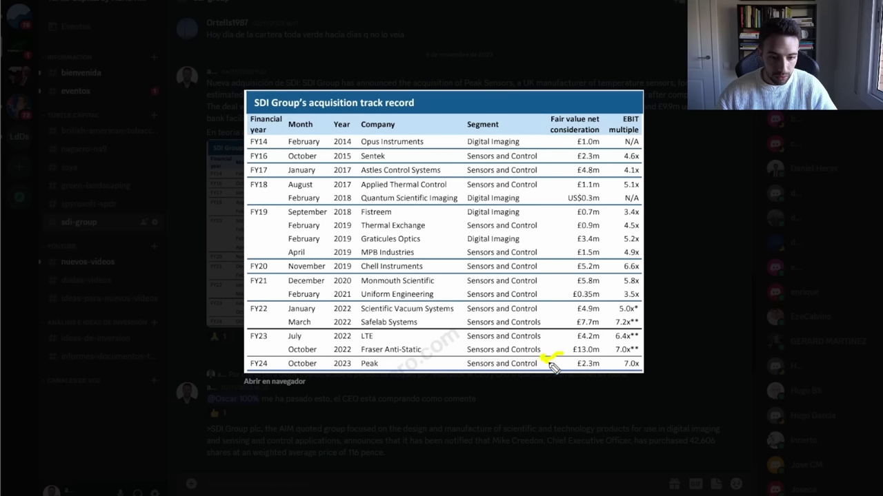
drag(605, 364, 621, 363)
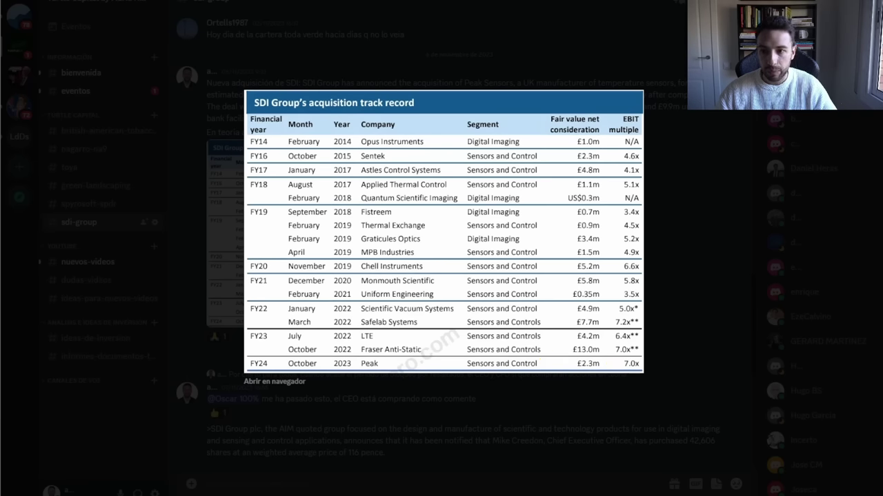
click(611, 63)
scroll(403, 233, down, 3)
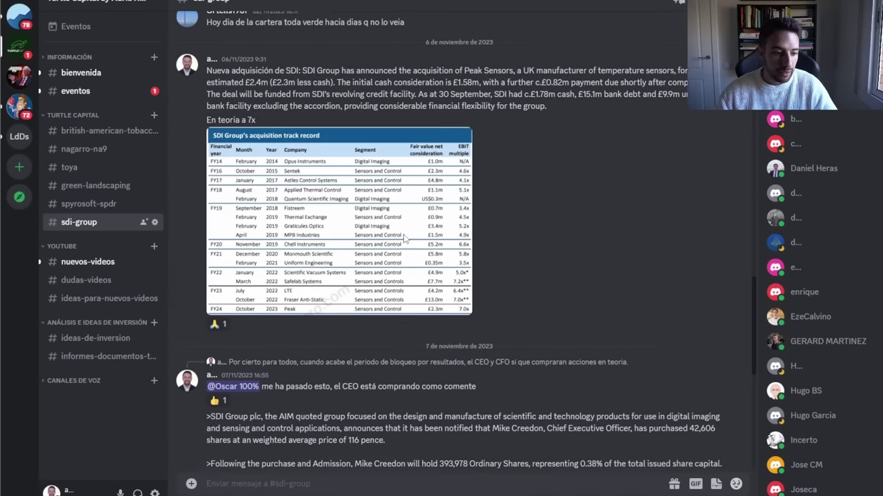
Switch to the portfolio tracker and inspect the latest Green Landscaping purchase on its price chart
key(alt+Tab)
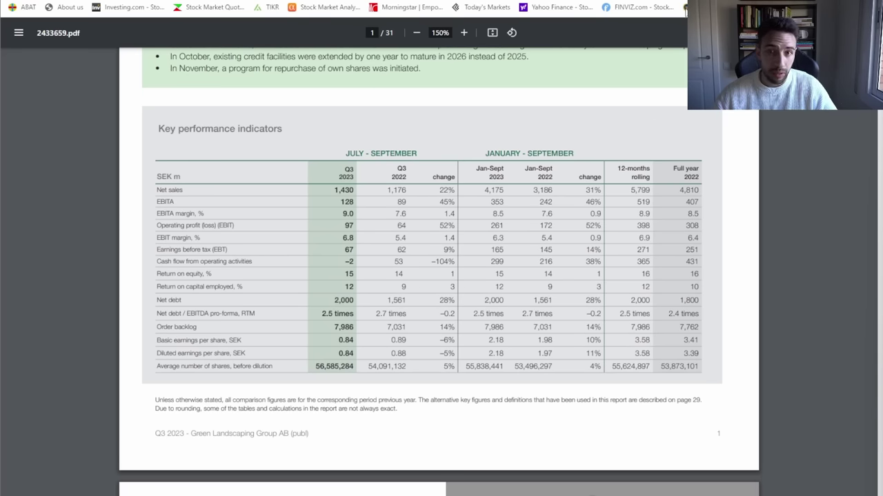
key(alt+Tab)
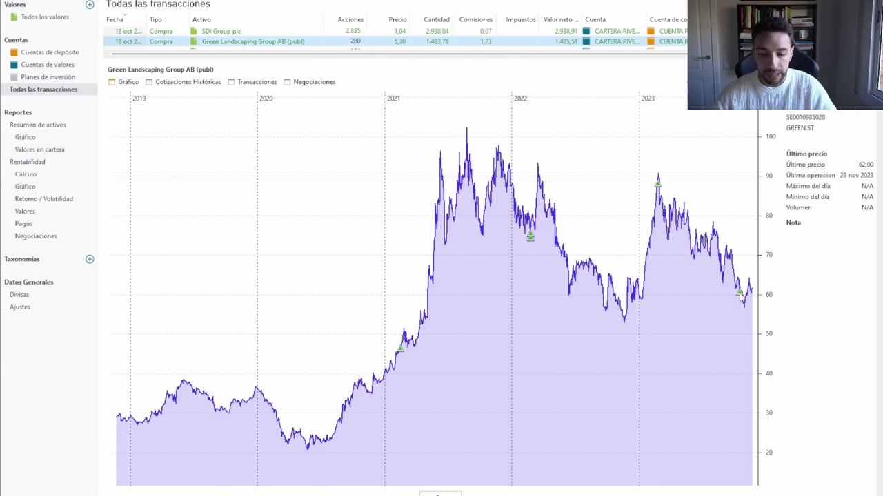
mouse_move(740, 295)
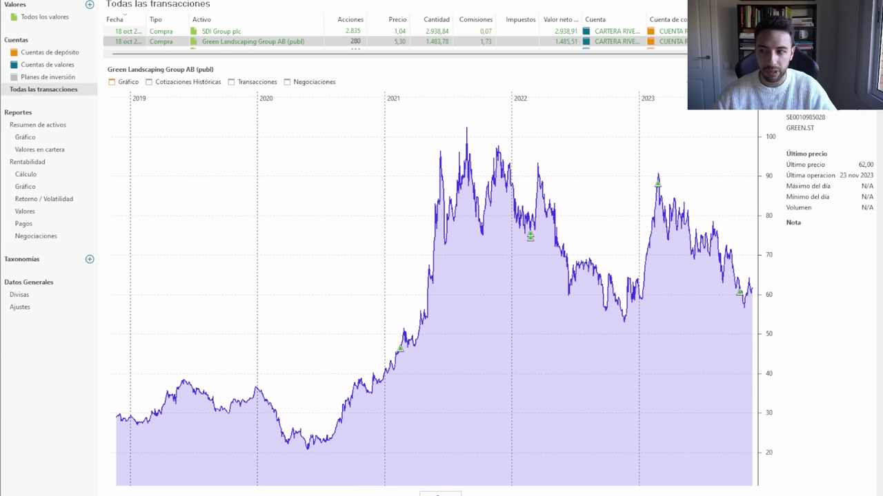
Switch to Green Landscaping's Q3 2023 report and review the key performance indicators table on the first page
key(alt+Tab)
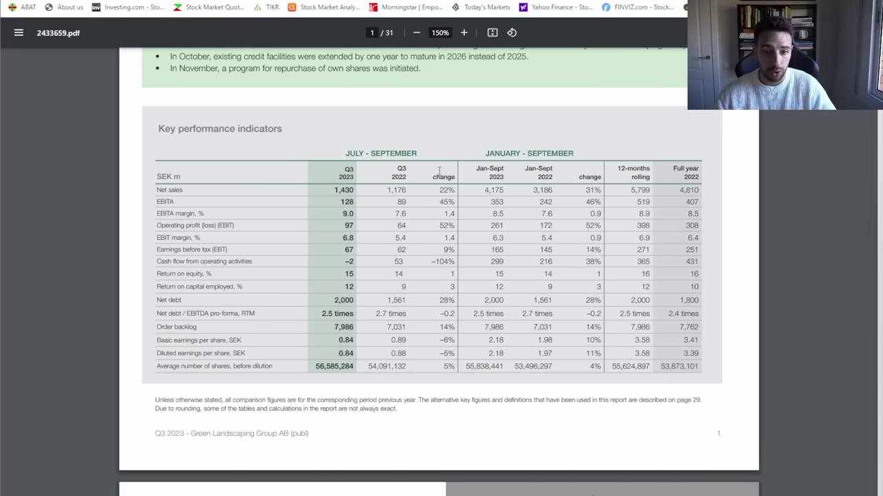
scroll(465, 191, up, 1)
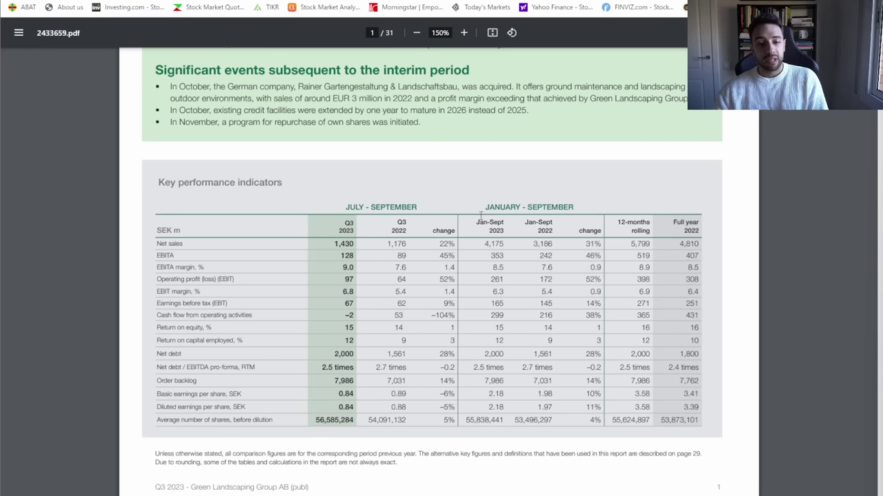
scroll(501, 269, down, 1)
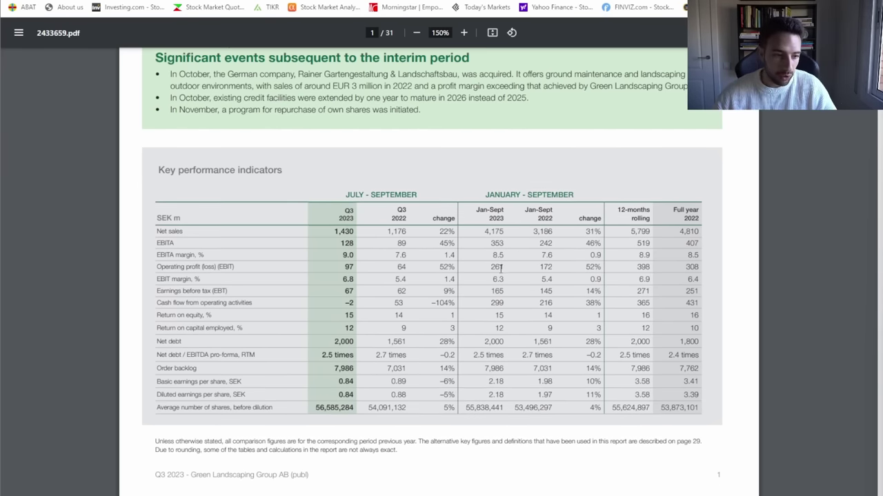
scroll(500, 270, up, 5)
scroll(500, 270, down, 5)
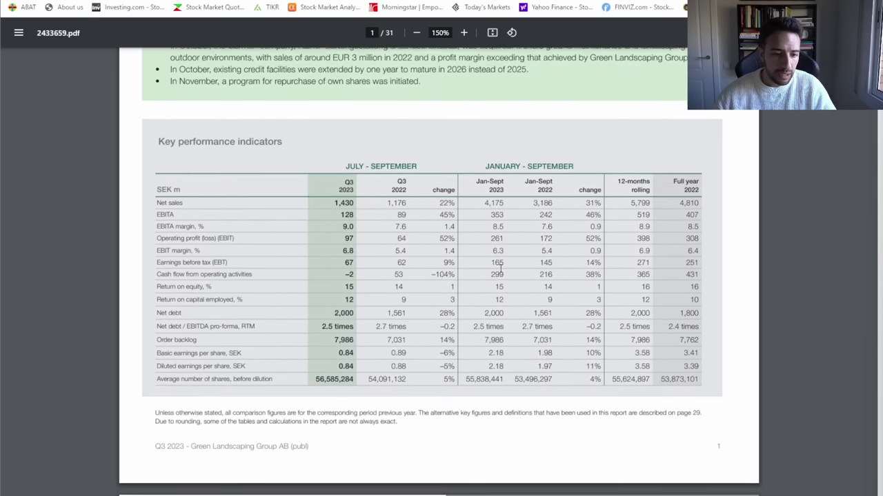
scroll(500, 270, down, 1)
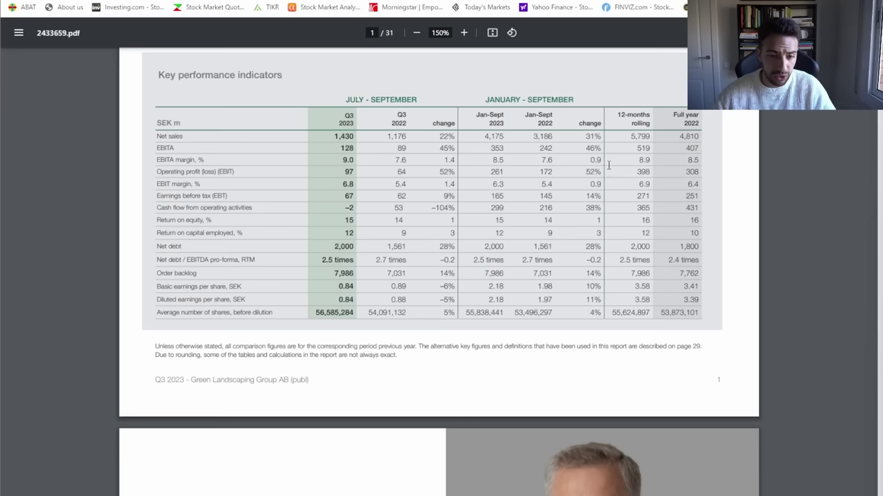
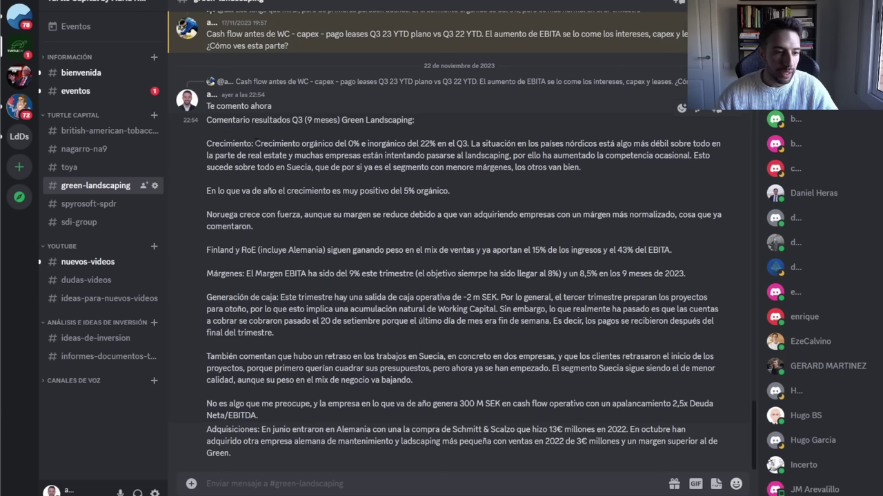
In Discord's green-landscaping channel, read the comment on Q3 organic and inorganic growth and the situation in the Nordic countries
mouse_move(256, 143)
mouse_down()
mouse_move(472, 144)
mouse_move(254, 144)
mouse_up()
click(469, 143)
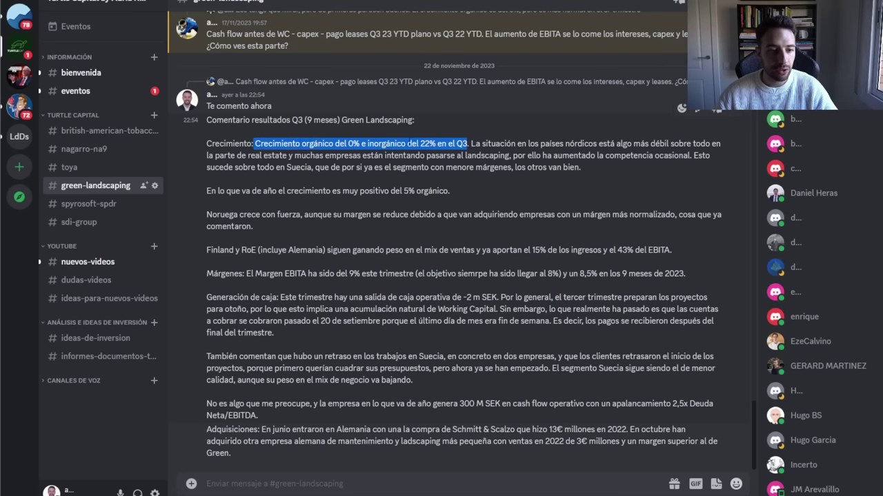
drag(419, 143, 467, 143)
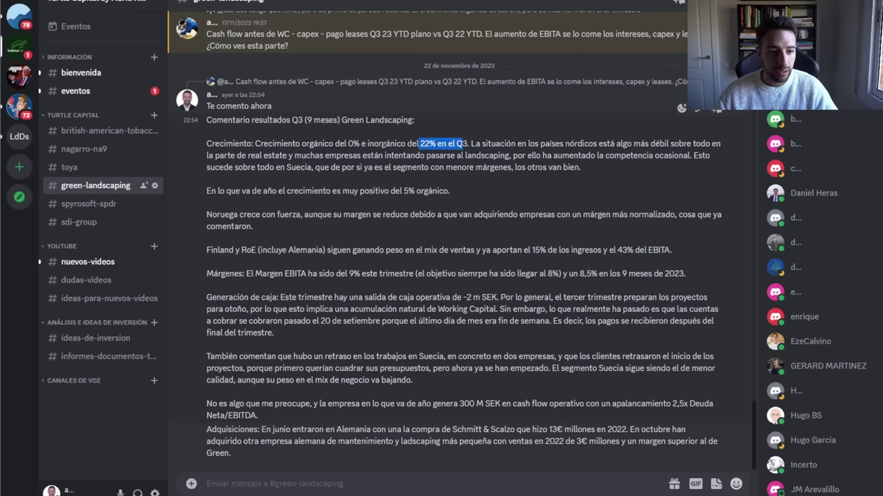
drag(347, 144, 359, 144)
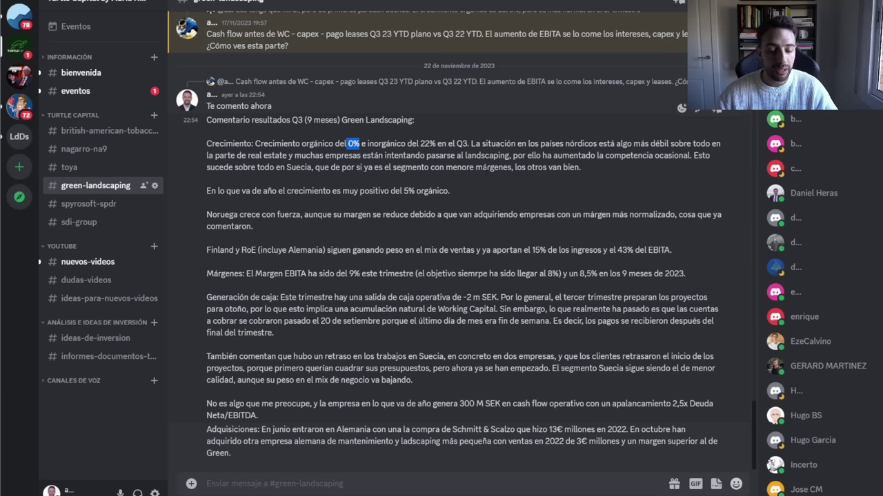
drag(474, 143, 609, 155)
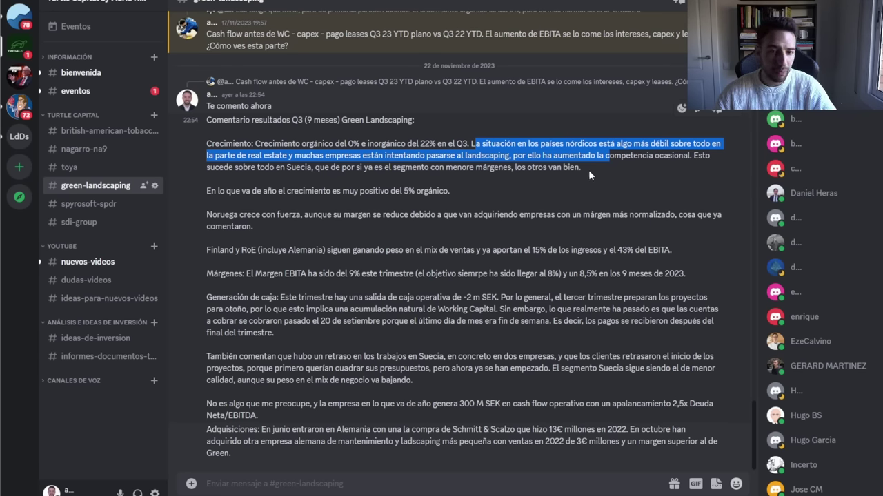
mouse_move(588, 169)
mouse_down()
mouse_move(273, 167)
mouse_move(583, 168)
mouse_up()
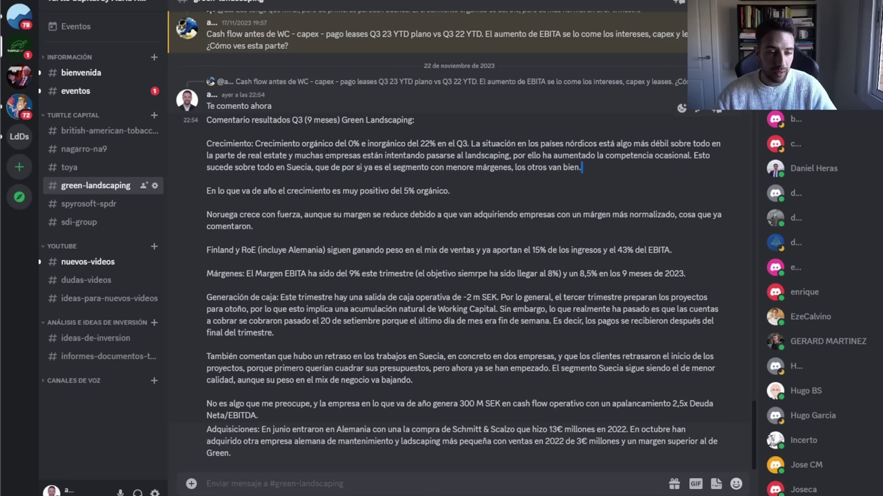
Compare the Q3 organic growth with the year-to-date organic growth stated in the Green Landscaping comment
drag(366, 143, 345, 143)
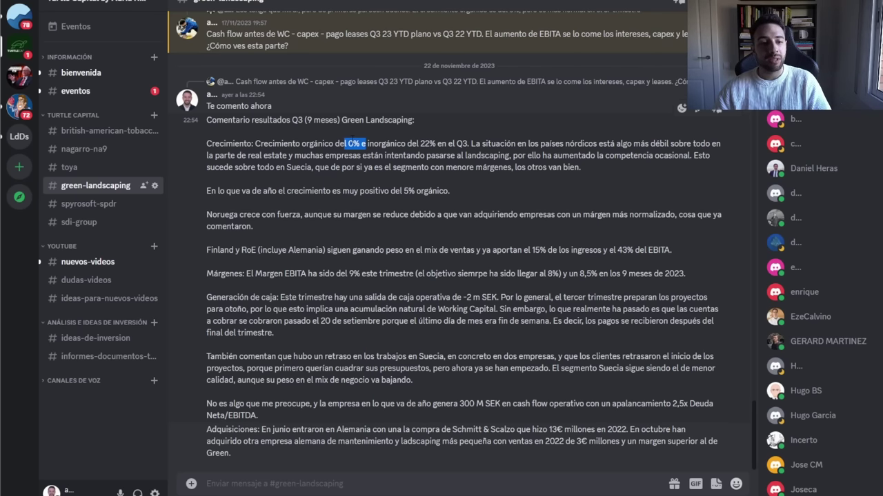
drag(359, 143, 346, 143)
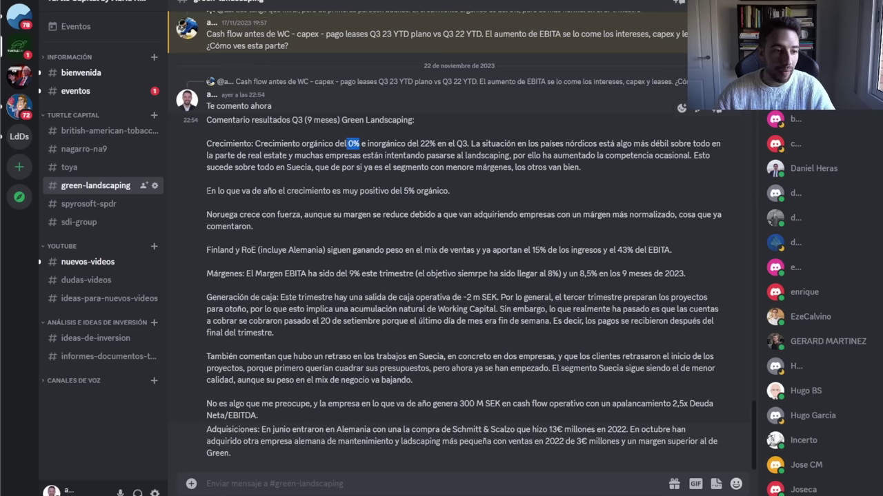
drag(207, 191, 452, 192)
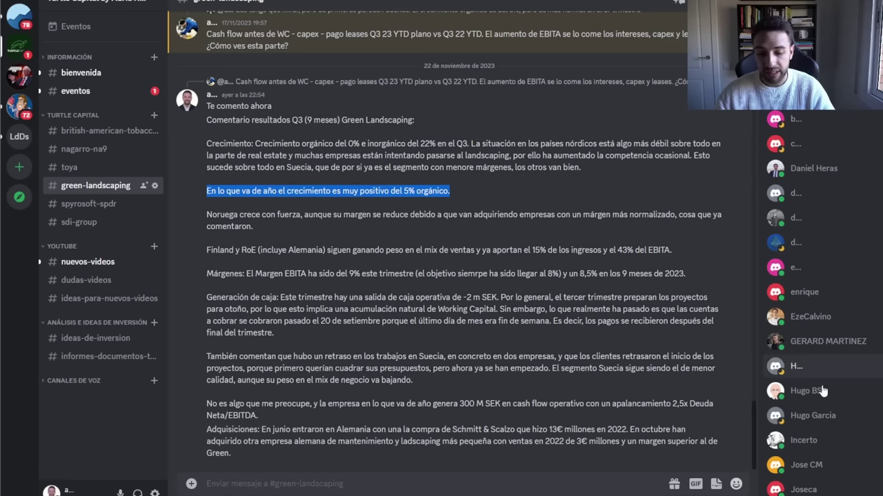
Switch to the GREEN workbook in Excel and check the 2023 organic growth assumption on the MODEL sheet
click(837, 473)
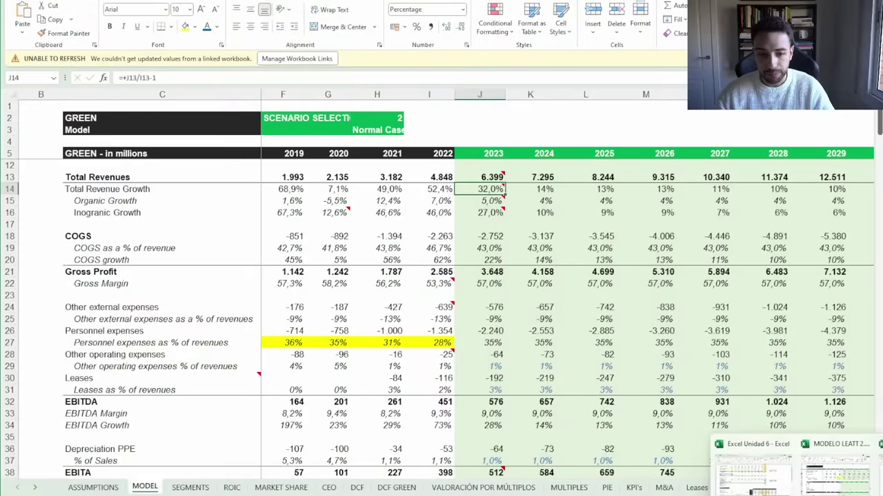
click(493, 201)
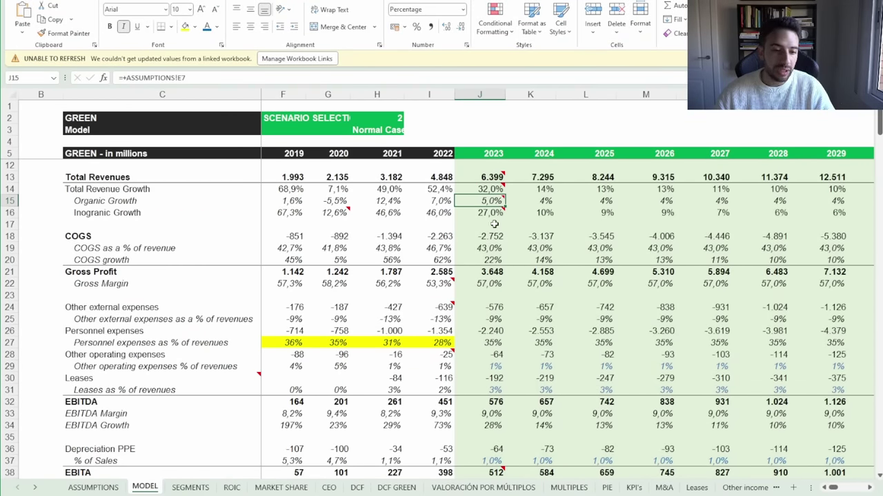
click(525, 191)
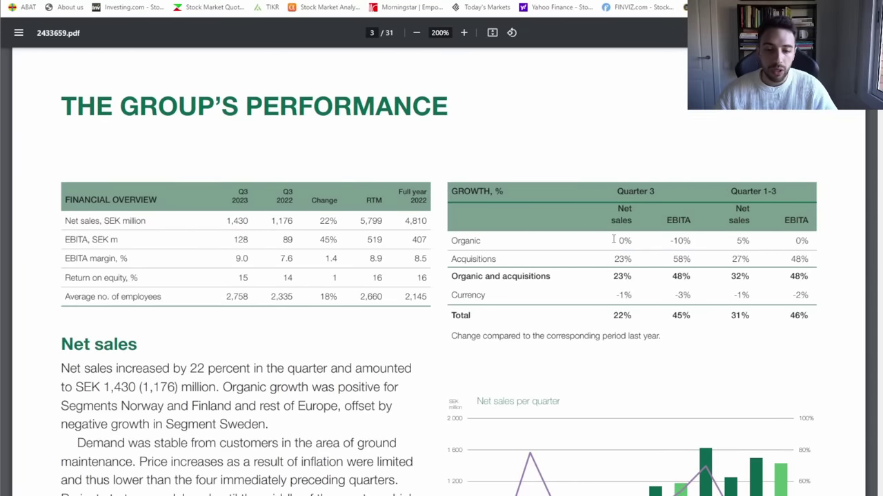
In the Q3 report's group growth table, check organic and acquired net sales growth for Quarter 3 and Quarter 1-3
drag(617, 241, 633, 240)
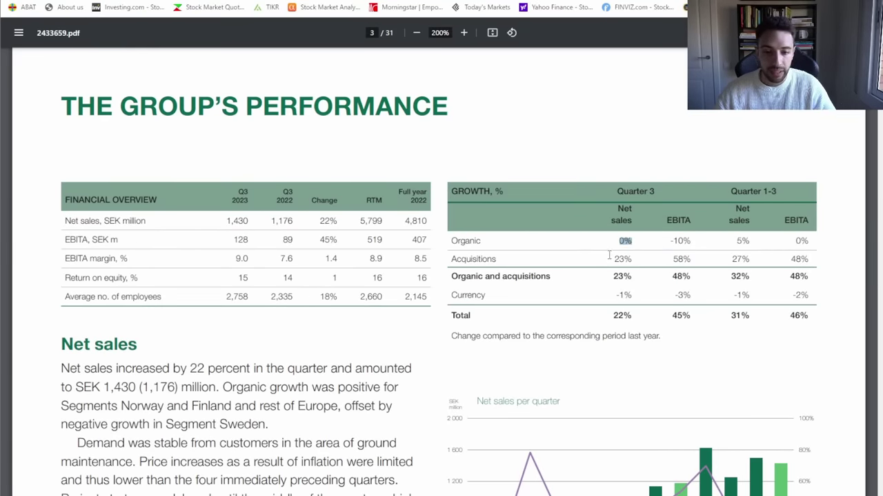
drag(611, 260, 638, 261)
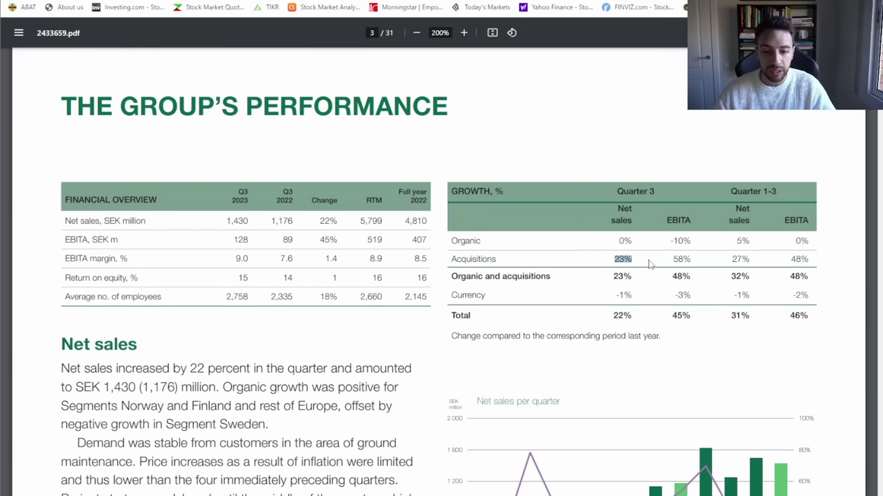
drag(735, 240, 758, 257)
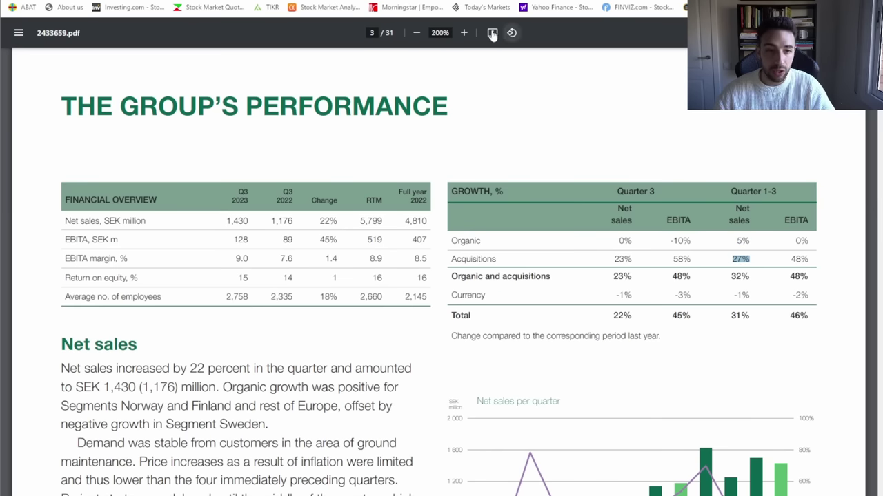
Go to the Sweden segment page and compare its organic net sales growth for Quarter 3 and Quarter 1-3
click(417, 33)
key(ctrl+equal)
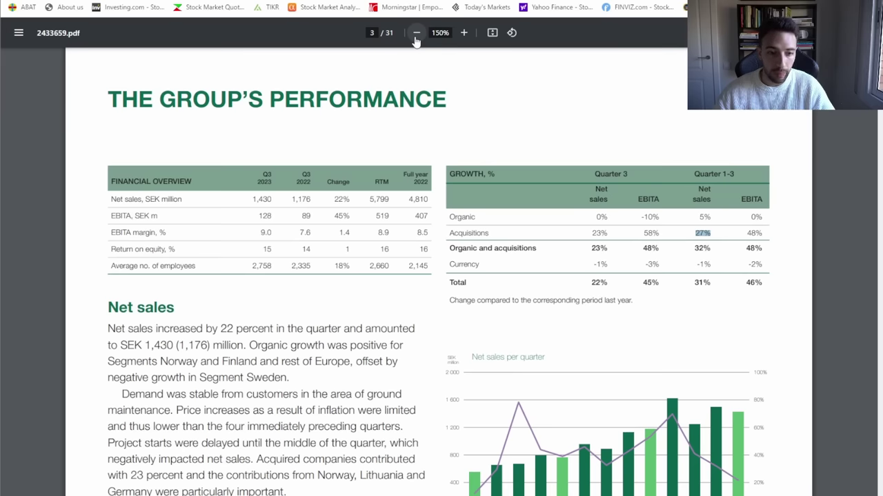
scroll(494, 198, down, 20)
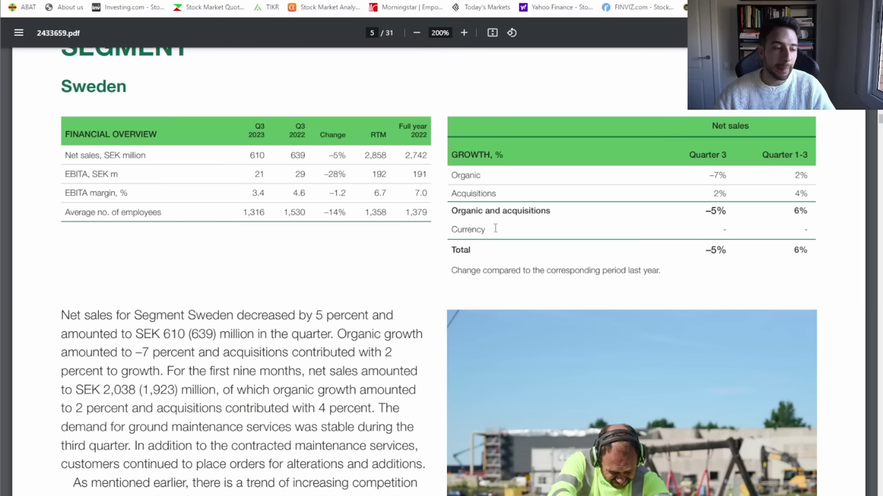
scroll(496, 228, up, 1)
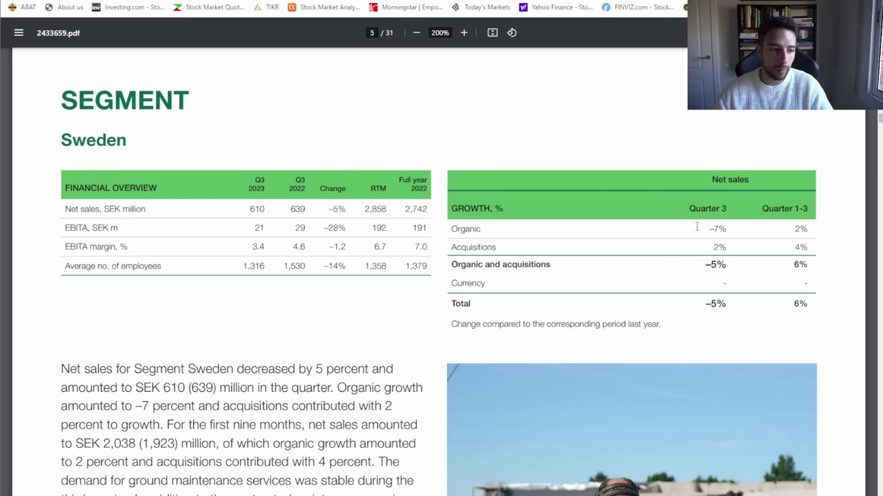
mouse_move(696, 227)
mouse_down()
mouse_move(734, 228)
mouse_move(706, 235)
mouse_up()
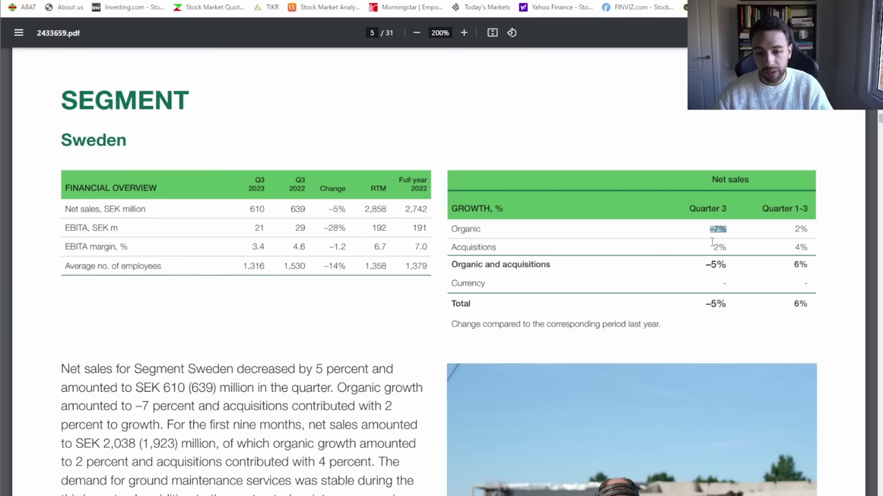
drag(793, 228, 812, 229)
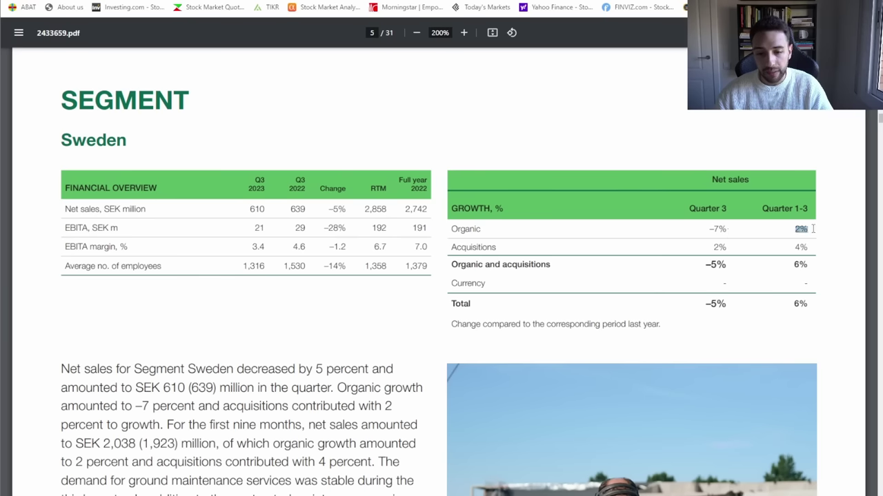
Go to the Norway segment page and check its organic and acquired net sales growth for Quarter 3 and Quarter 1-3
click(812, 230)
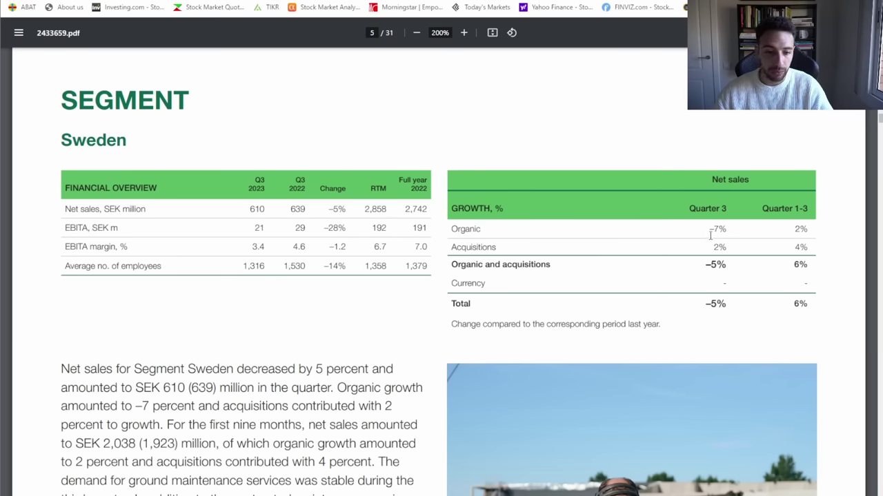
scroll(540, 306, down, 10)
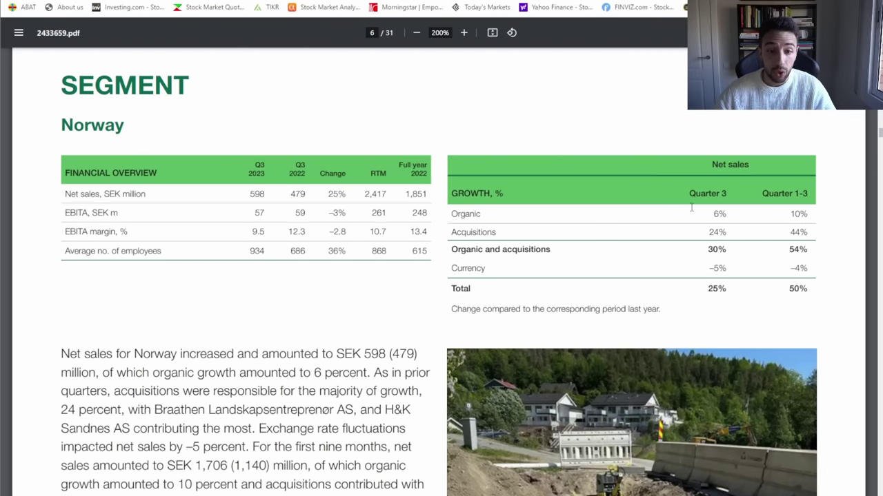
drag(710, 214, 726, 213)
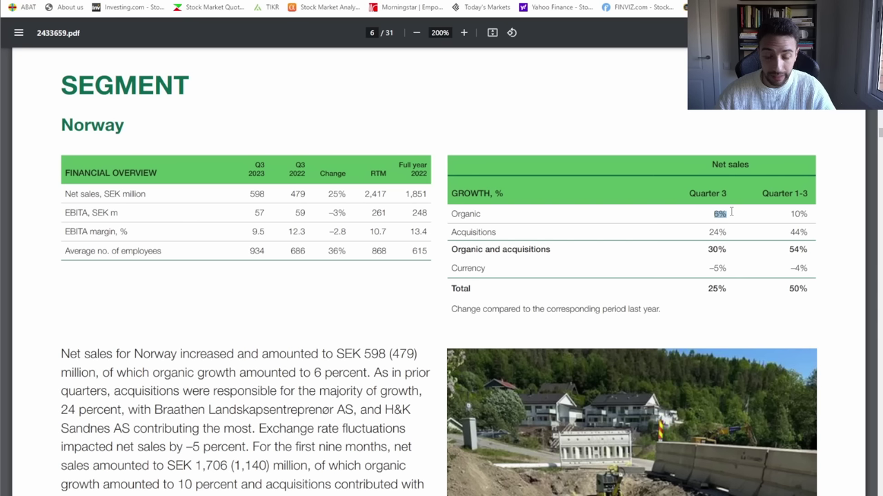
click(774, 218)
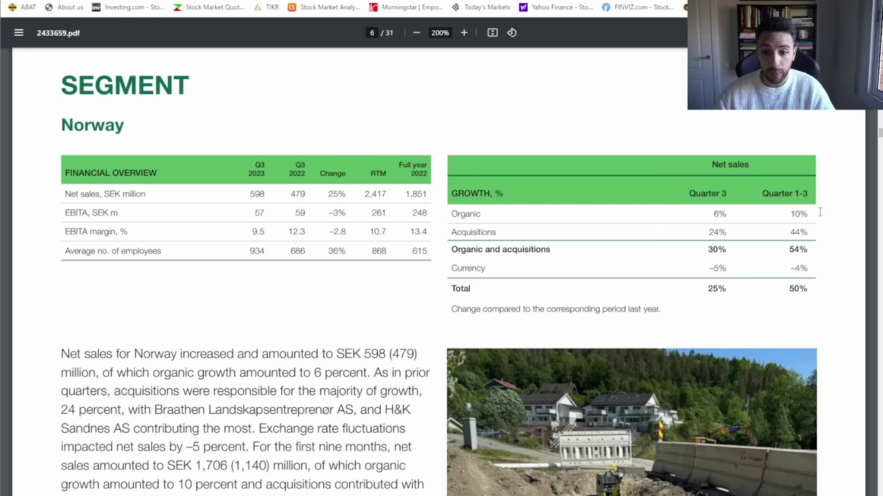
drag(820, 213, 792, 214)
click(750, 216)
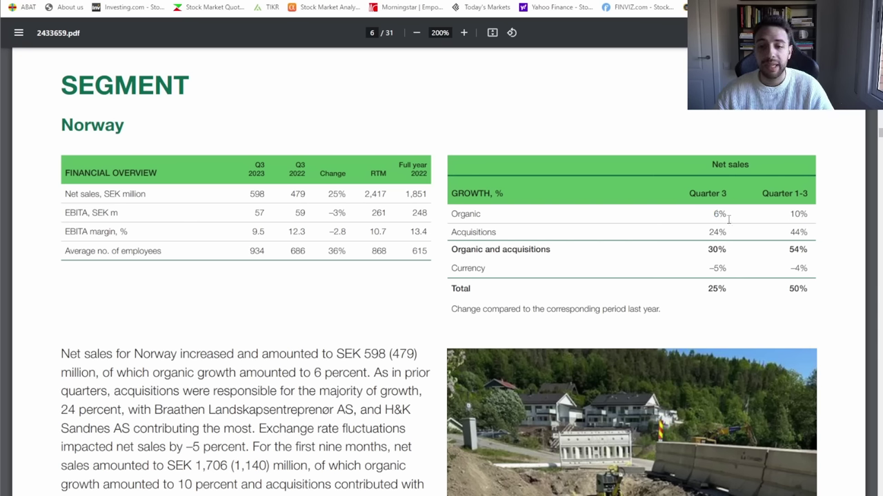
drag(728, 219, 715, 217)
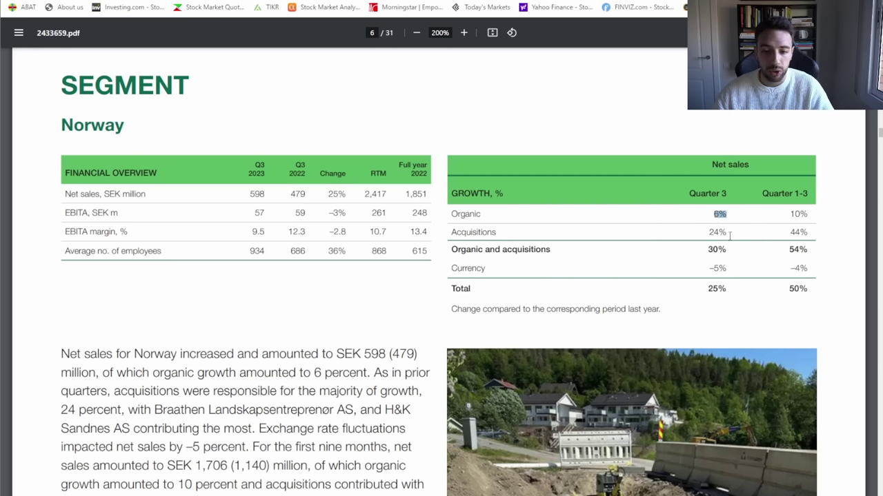
click(729, 235)
drag(815, 228, 703, 227)
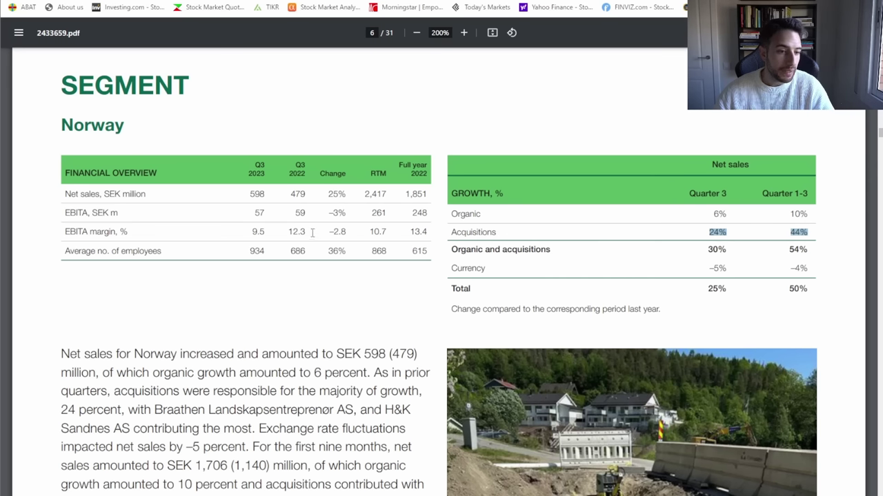
Compare Norway's Q3 2023 and Q3 2022 EBITA margins with the Norway paragraph of the Green Landscaping comment in Discord
drag(308, 233, 251, 233)
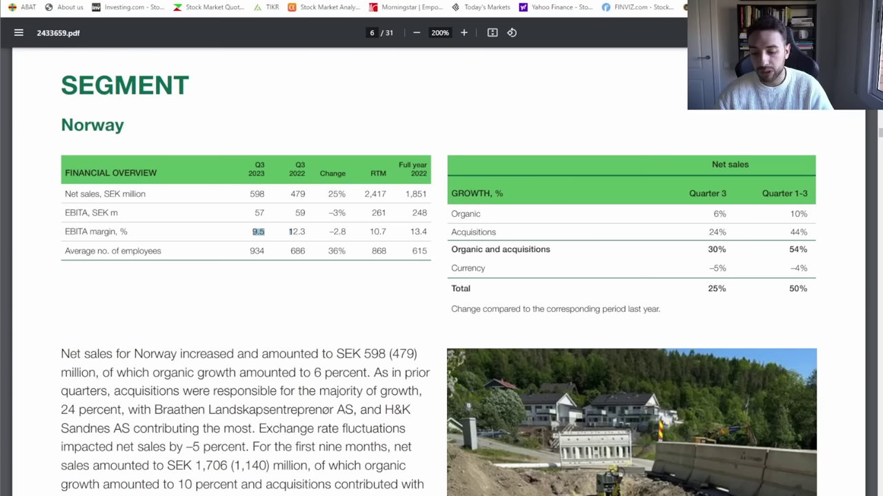
key(alt+Tab)
drag(241, 215, 557, 228)
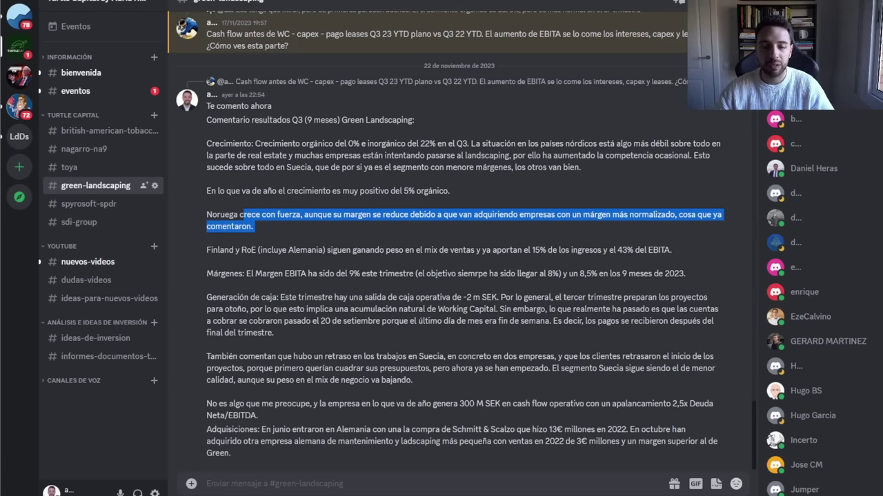
key(alt+Tab)
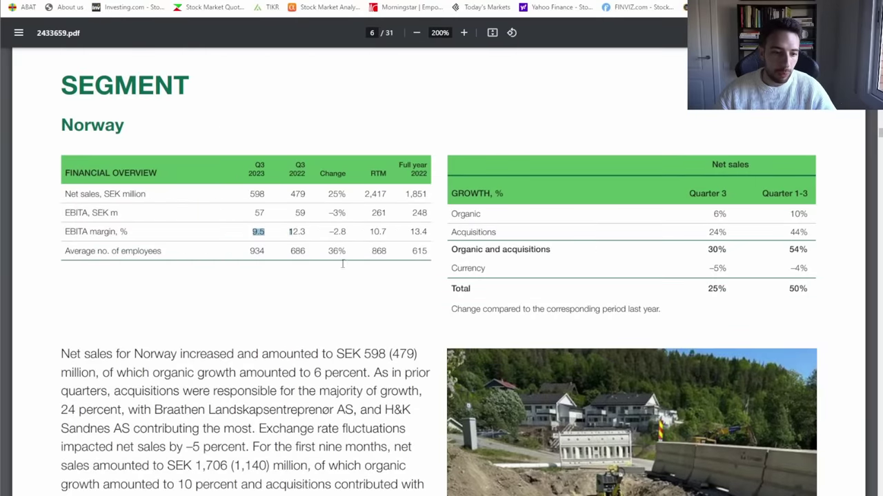
click(272, 228)
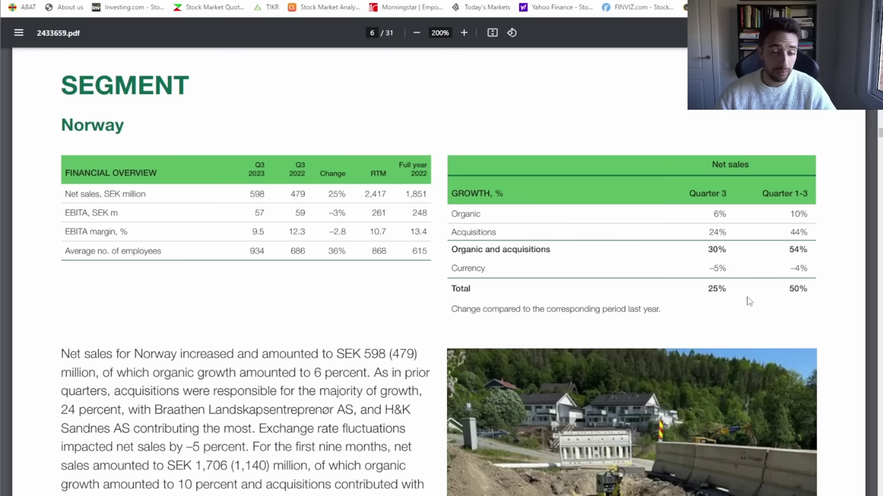
In the Discord comment, check the EBITA margins stated for the quarter and for the nine months of 2023
key(alt+Tab)
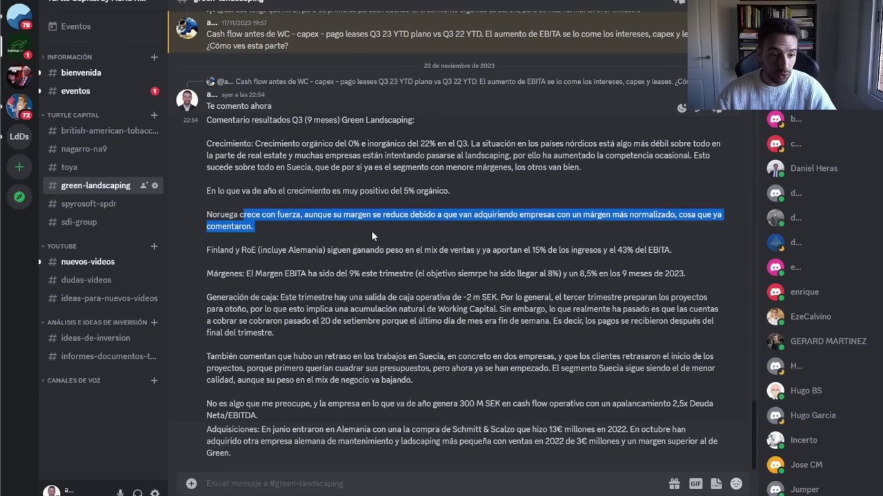
click(292, 221)
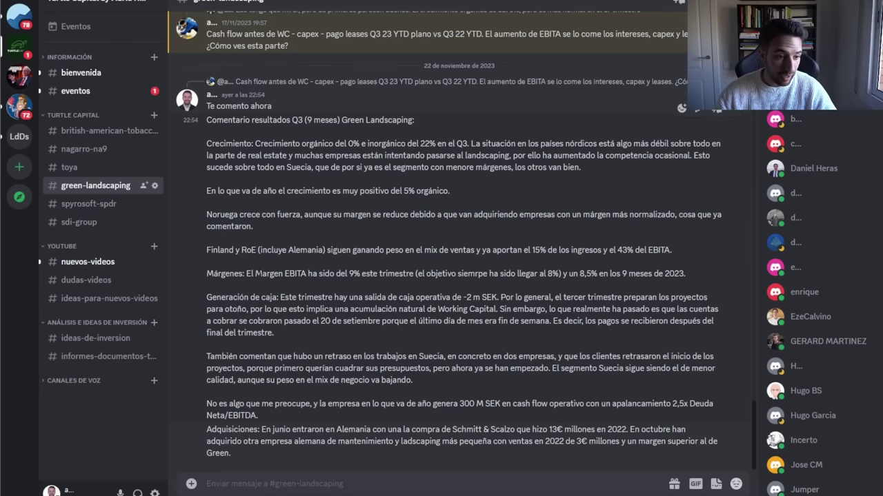
drag(247, 274, 416, 274)
mouse_move(688, 273)
mouse_down()
mouse_move(546, 274)
mouse_move(688, 275)
mouse_up()
click(548, 274)
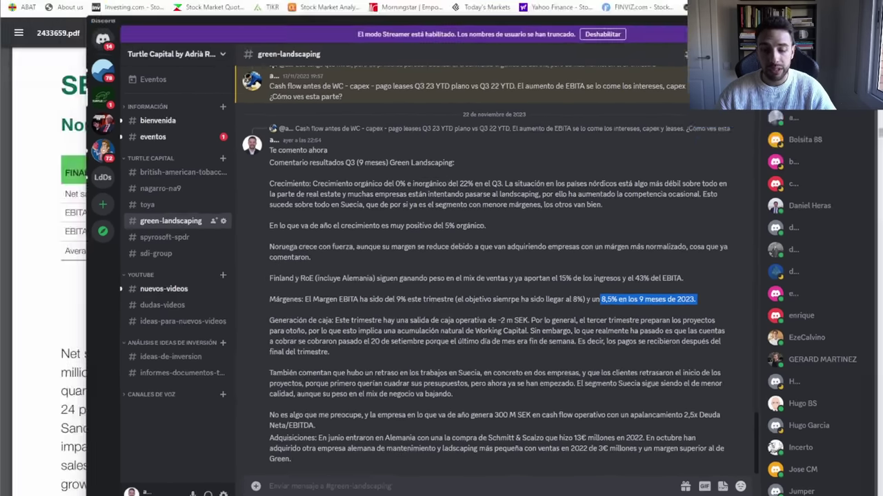
Switch to the GREEN workbook in Excel and examine the EBITA margin assumptions for 2023 to 2029 on the MODEL sheet
key(alt+Tab)
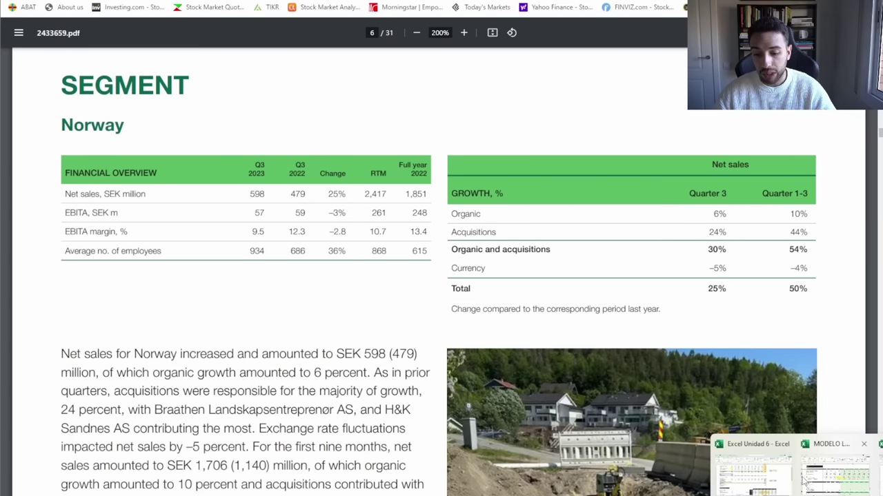
click(805, 482)
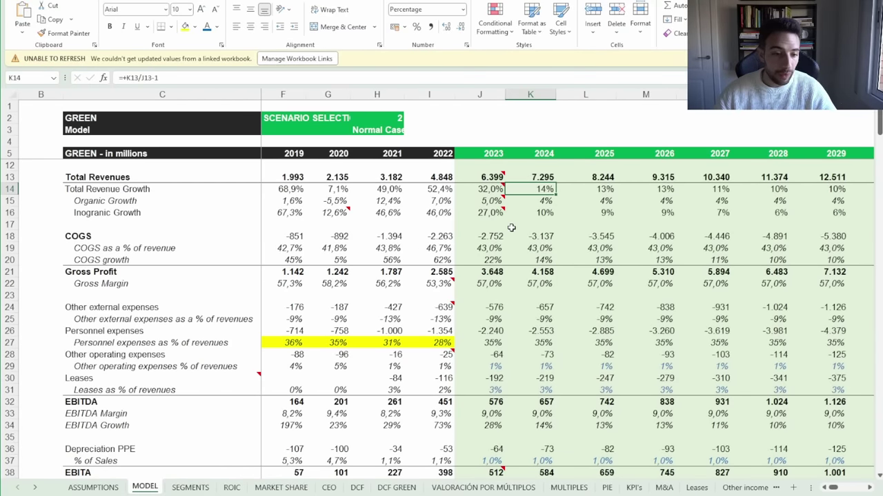
scroll(511, 227, down, 5)
scroll(445, 320, down, 1)
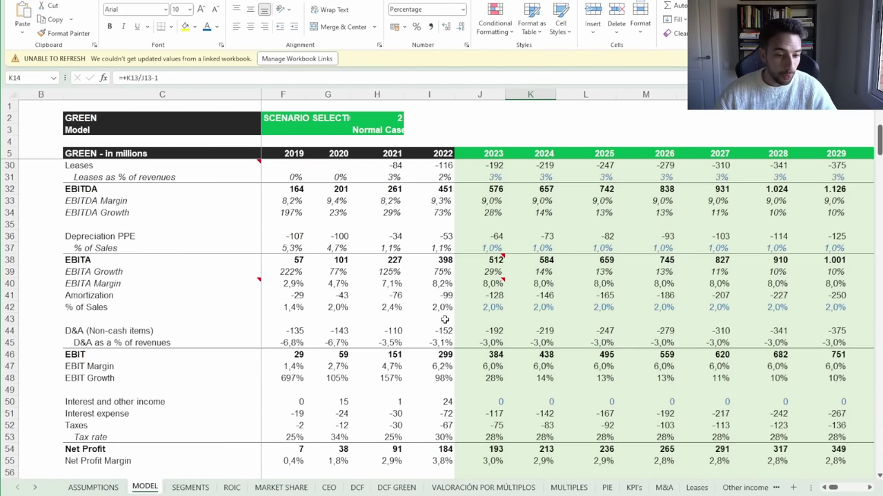
click(492, 281)
mouse_move(501, 283)
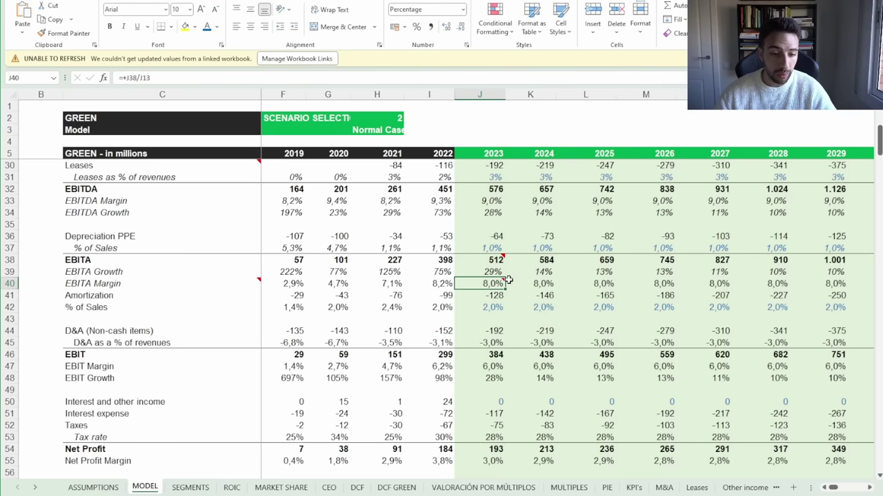
drag(496, 282, 858, 282)
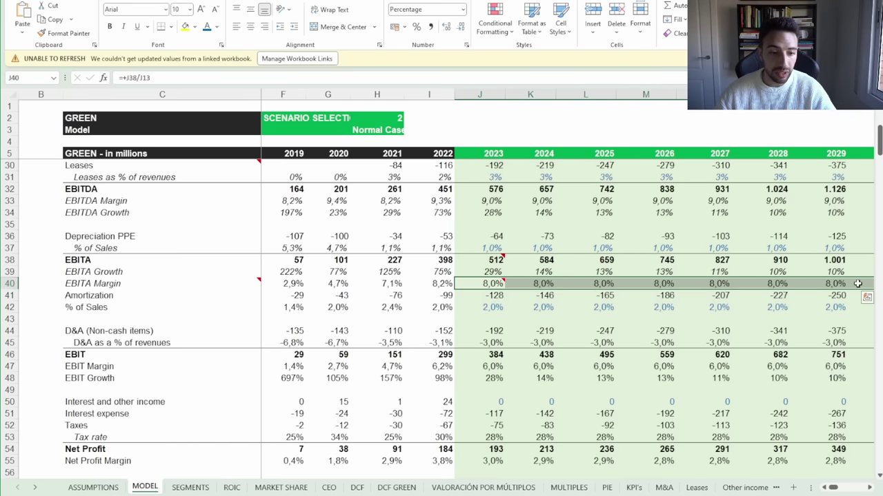
Compare the historical EBITA margins from 2018 to 2022 with the forecast margins for 2023 to 2027
click(824, 488)
click(824, 488)
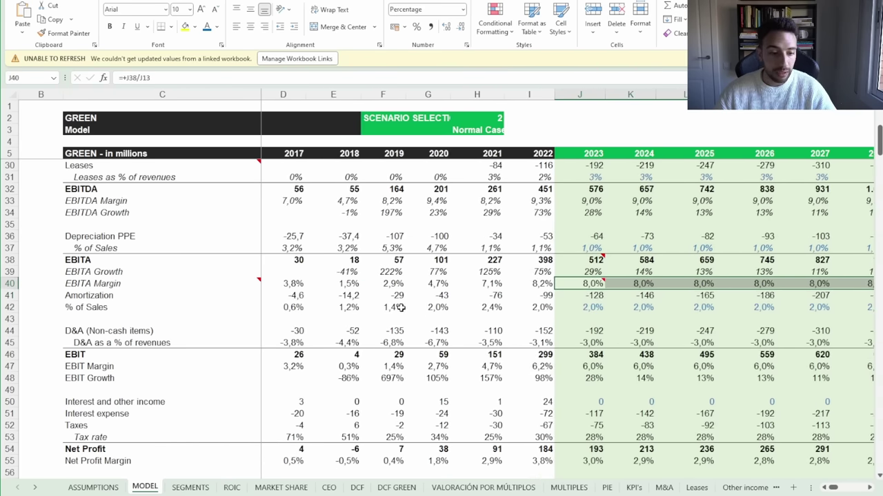
drag(391, 283, 528, 293)
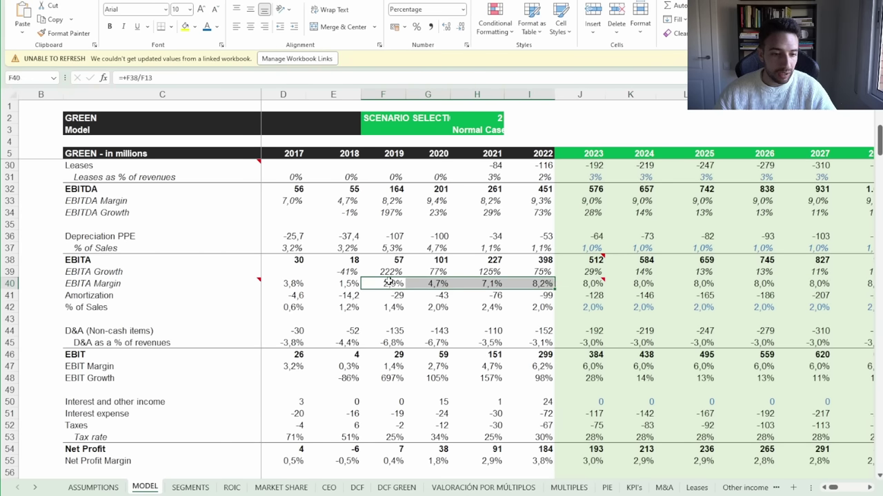
click(390, 282)
click(343, 282)
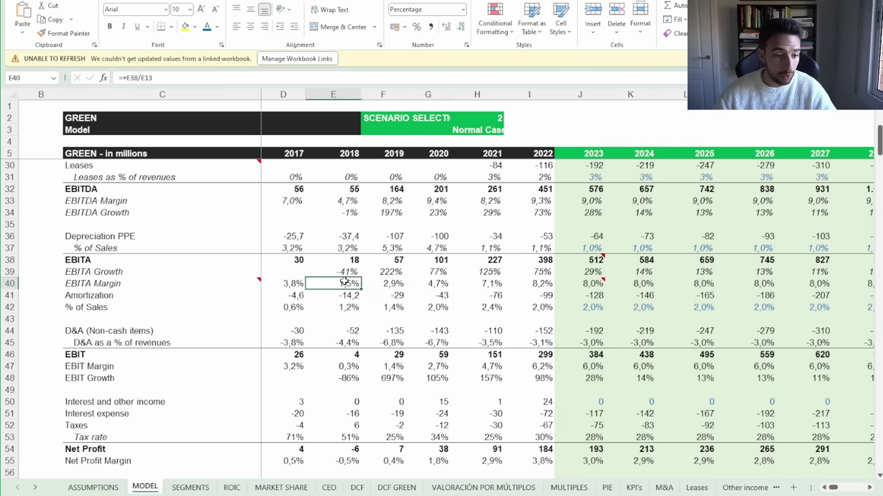
click(535, 286)
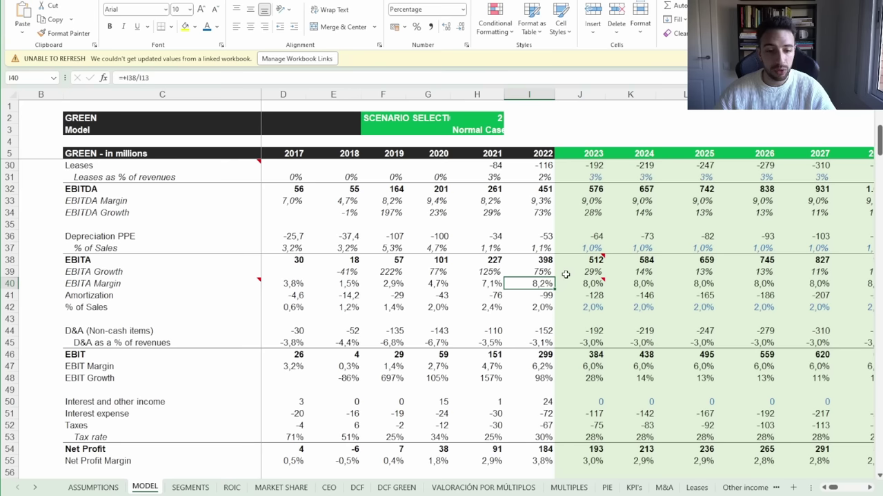
click(583, 282)
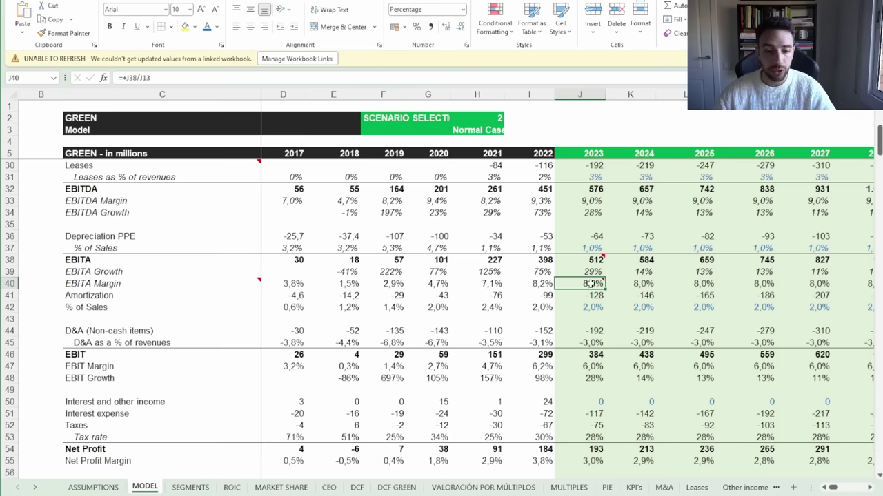
drag(592, 286, 821, 284)
Return to the Q3 report's key performance indicators and compare EBITA margins for Q3 and January-September, 2023 against 2022
key(alt+Tab)
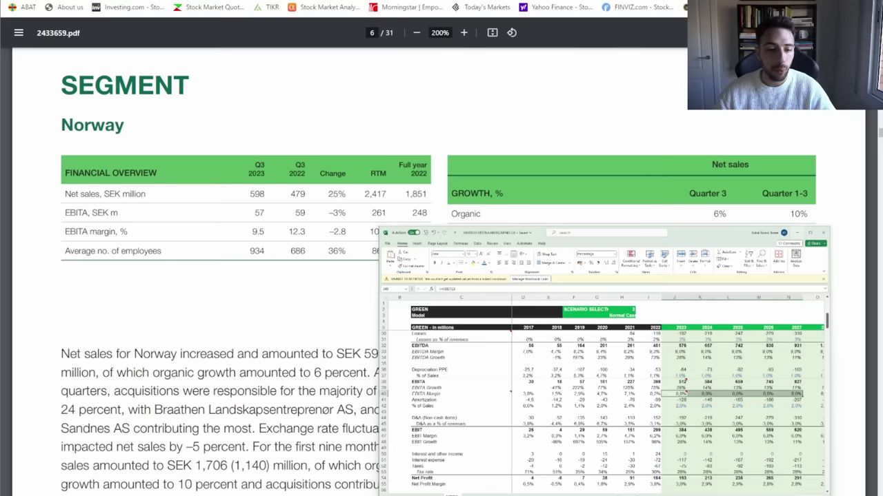
scroll(442, 276, up, 20)
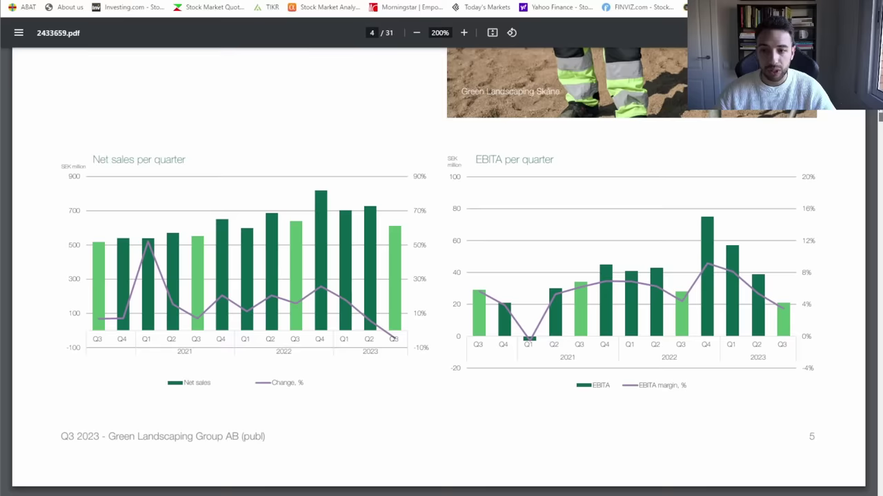
scroll(626, 156, down, 3)
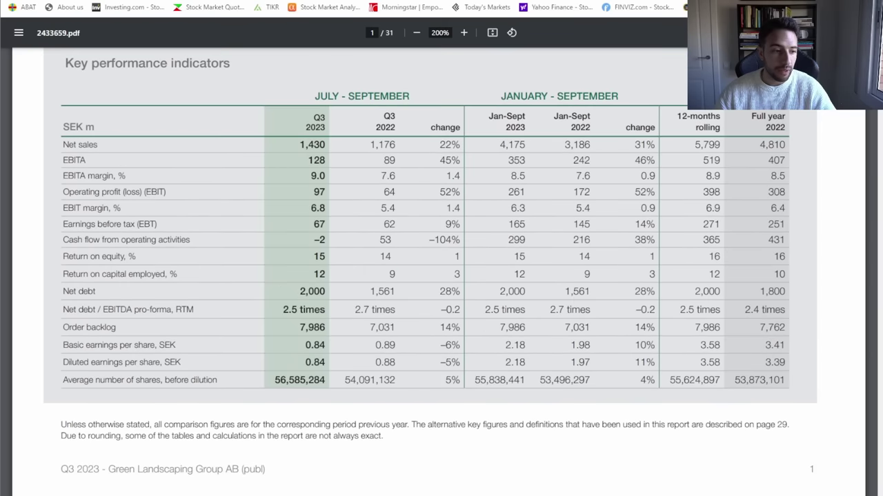
drag(63, 176, 321, 173)
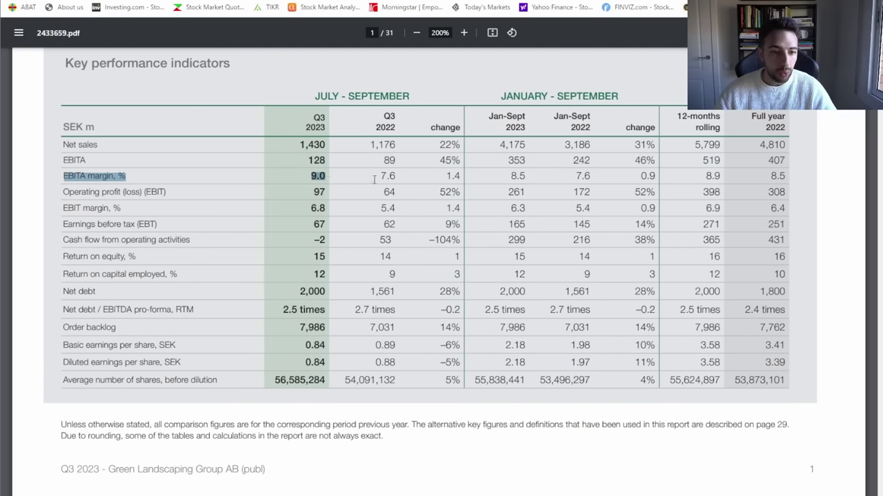
drag(375, 176, 409, 178)
click(317, 176)
double_click(316, 176)
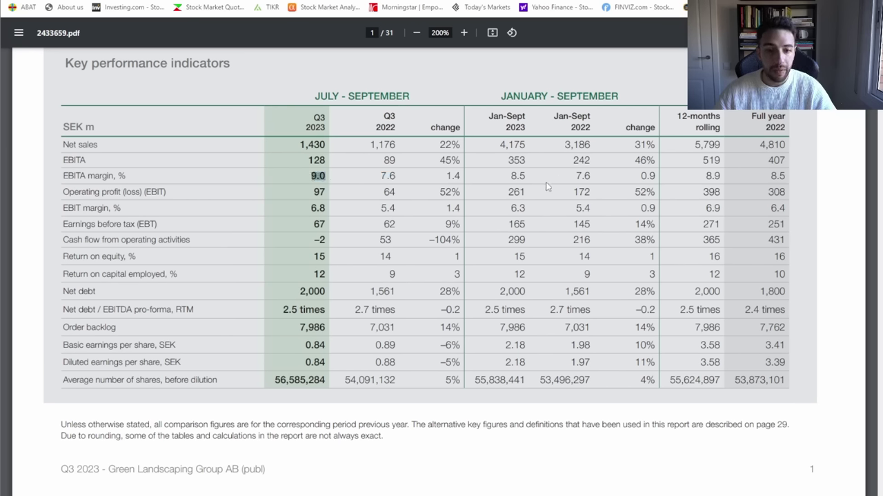
double_click(515, 177)
double_click(584, 177)
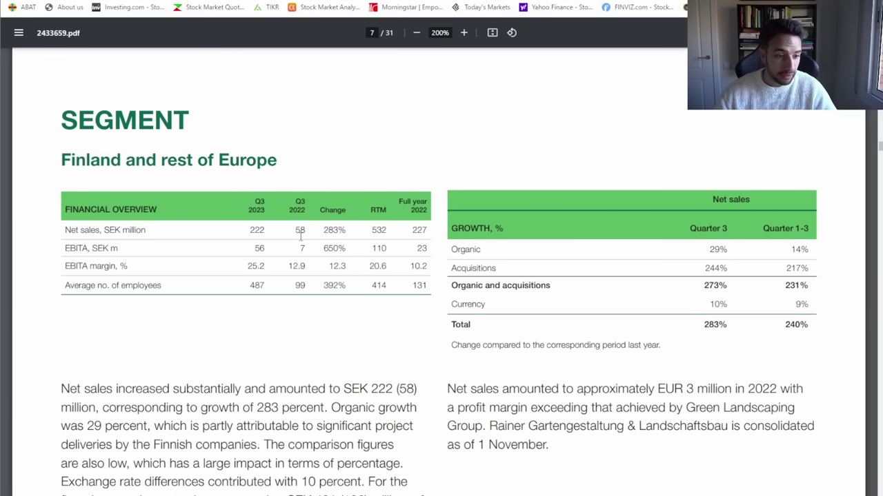
On the Finland and rest of Europe segment page, check Quarter 3 growth, net sales and EBITA margin
drag(709, 249, 740, 267)
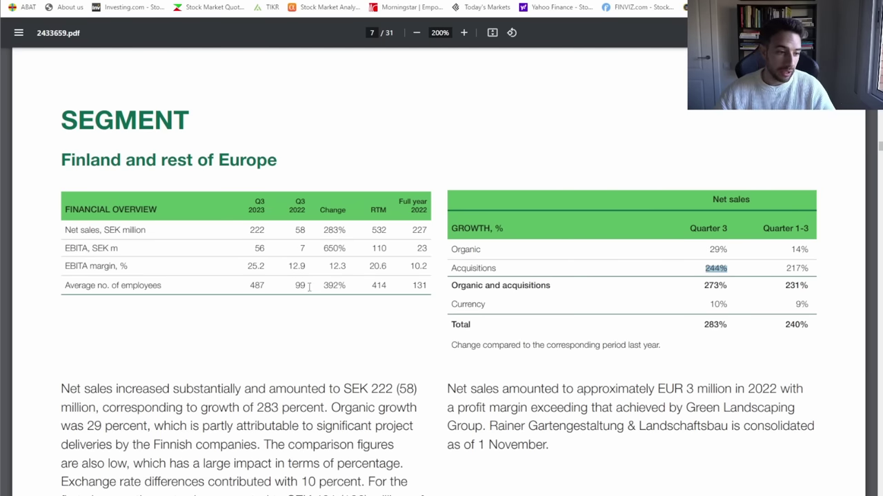
click(253, 269)
double_click(253, 269)
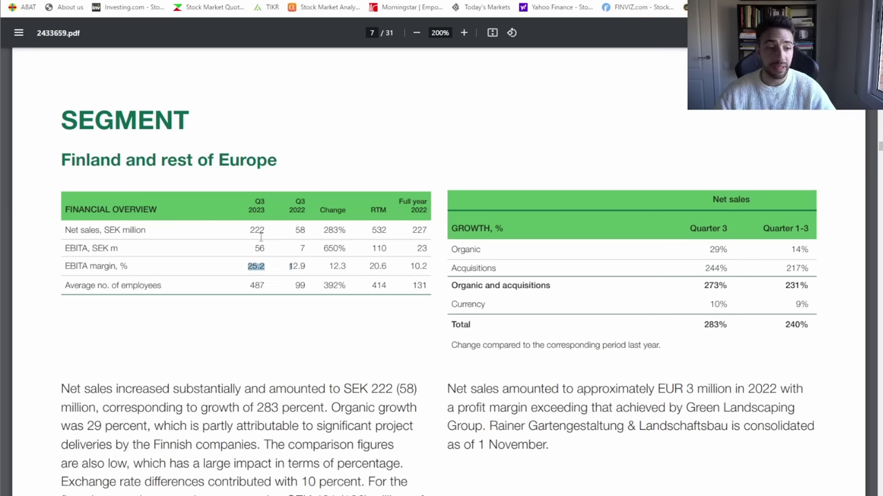
drag(245, 230, 273, 228)
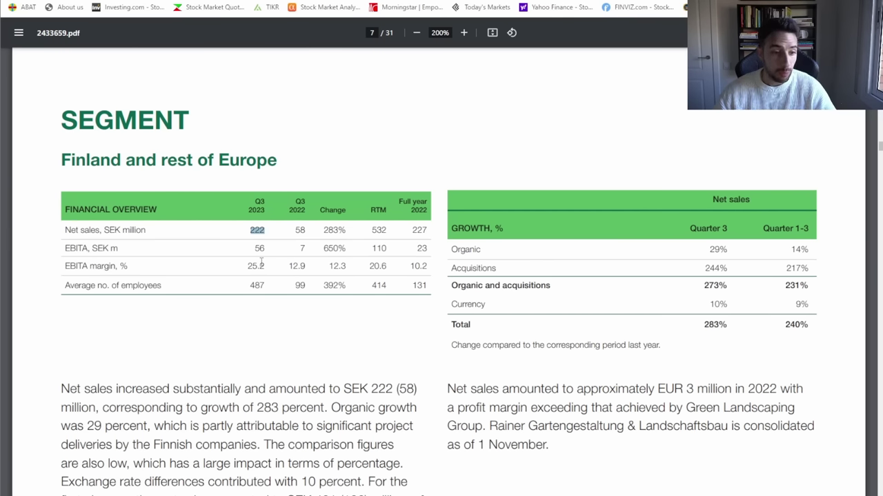
drag(289, 266, 249, 268)
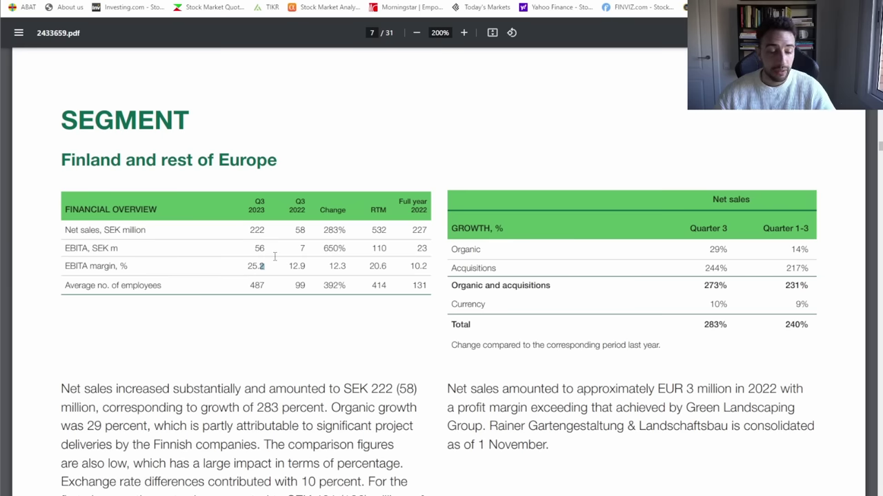
Check the Germany mention in Discord's green-landscaping post, and examine the 2023 acquisition's comment and pro forma sales on the GREEN workbook's M&A sheet in Excel
key(alt+Tab)
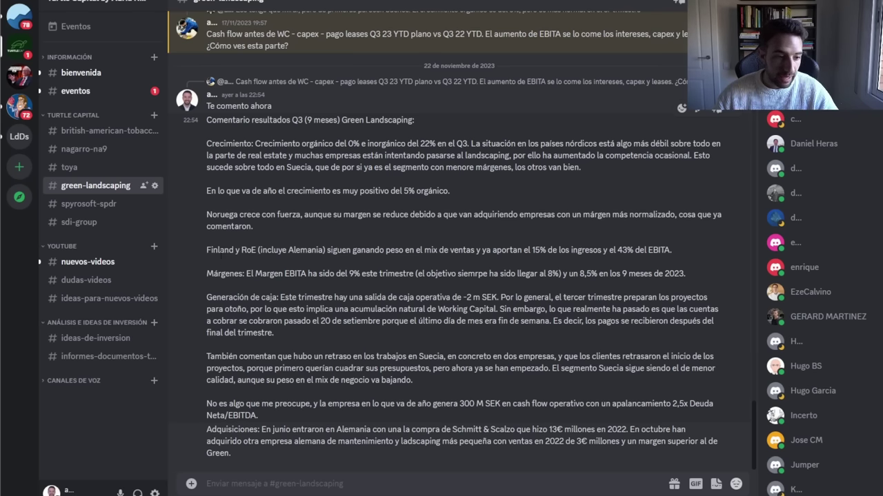
drag(211, 250, 325, 250)
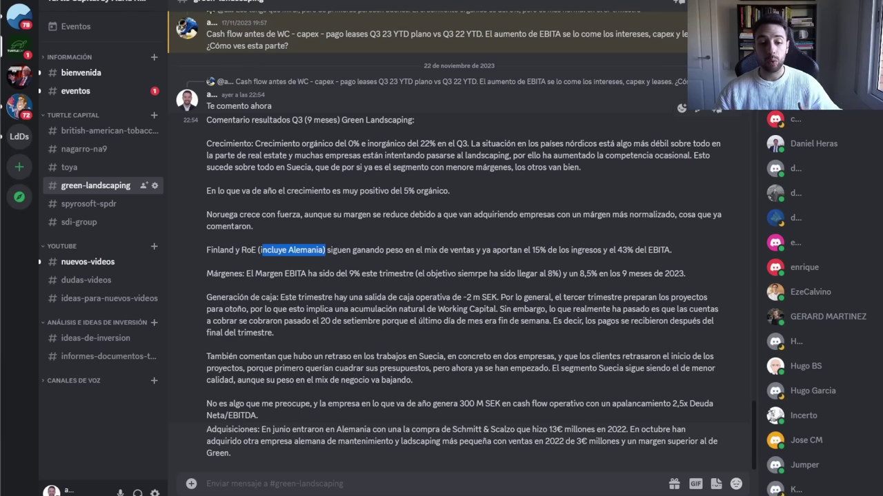
key(super+3)
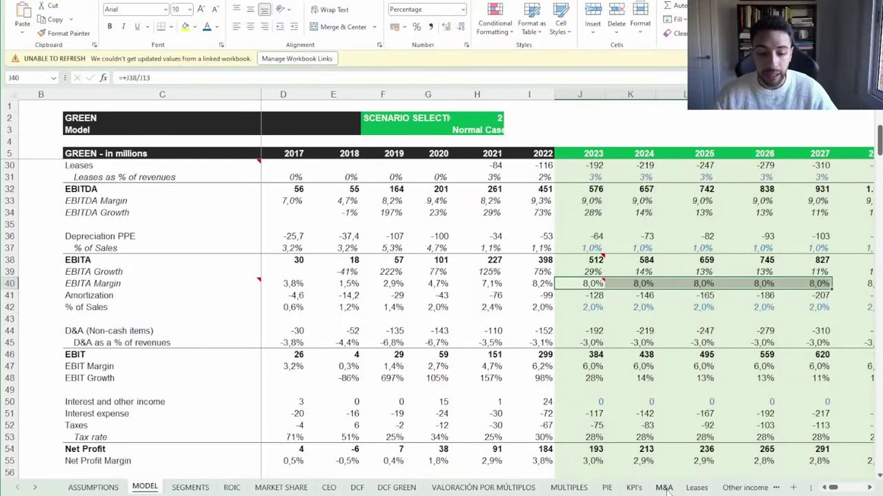
click(664, 488)
scroll(720, 347, up, 1)
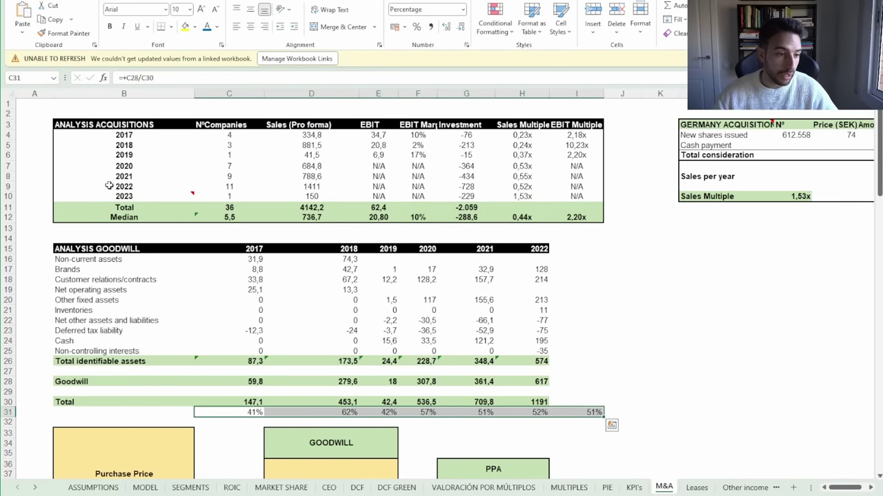
click(127, 197)
mouse_move(128, 197)
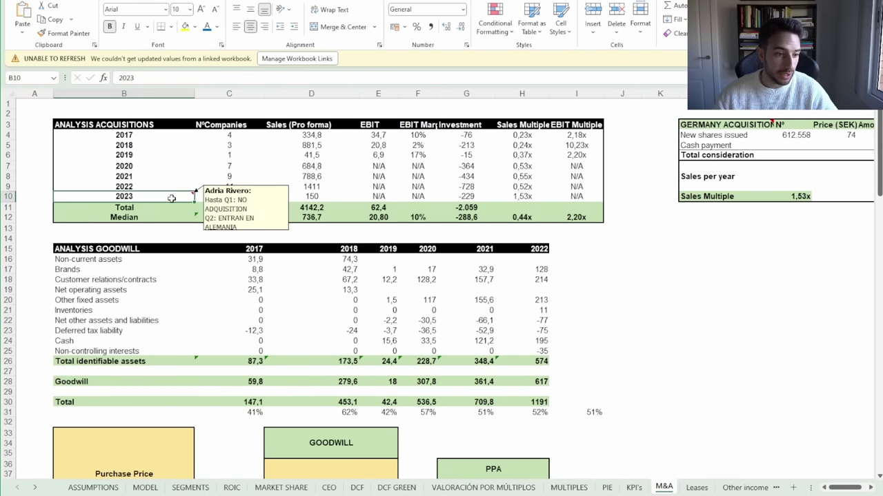
click(311, 198)
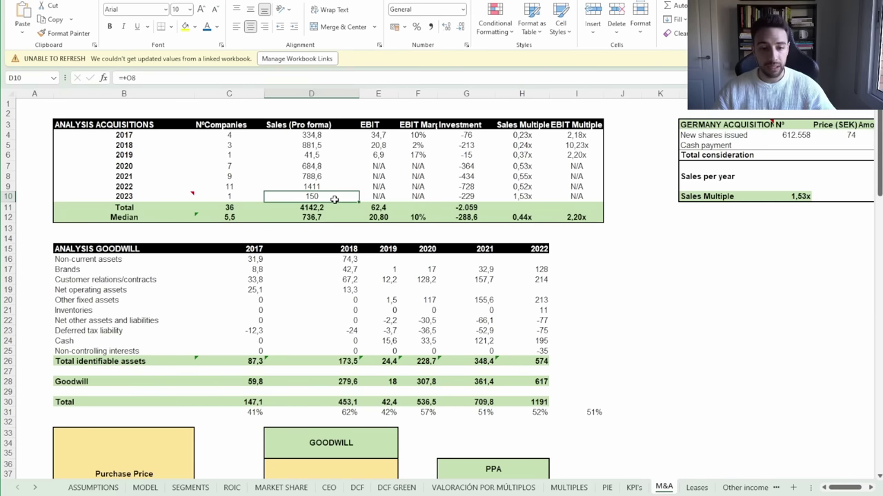
scroll(490, 252, down, 1)
scroll(491, 253, up, 1)
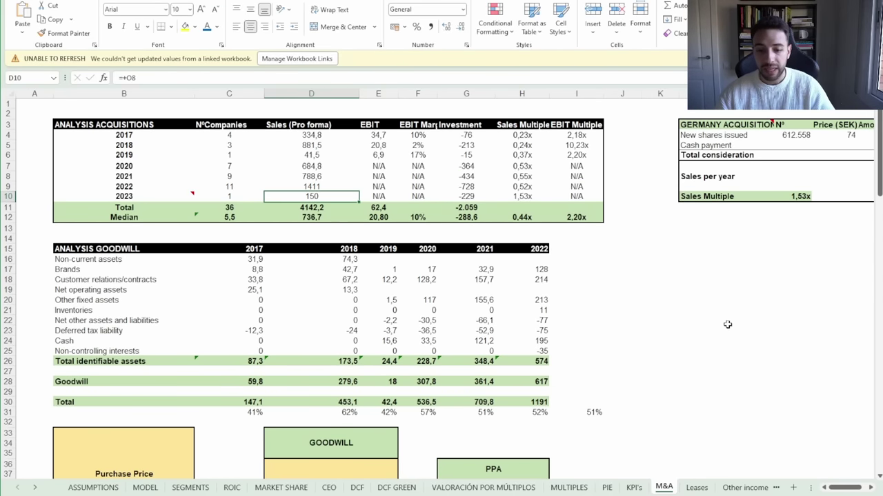
Return to the Discord post and review Finland and RoE's share of revenue and EBITA
click(783, 463)
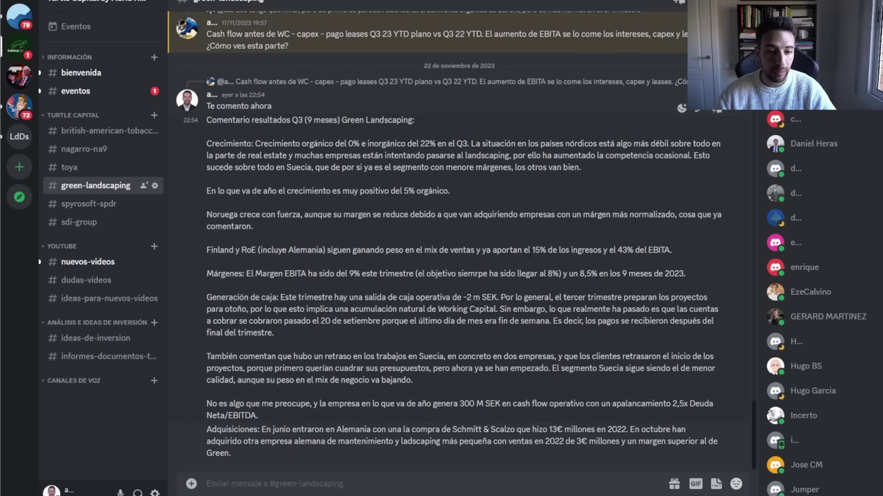
double_click(526, 250)
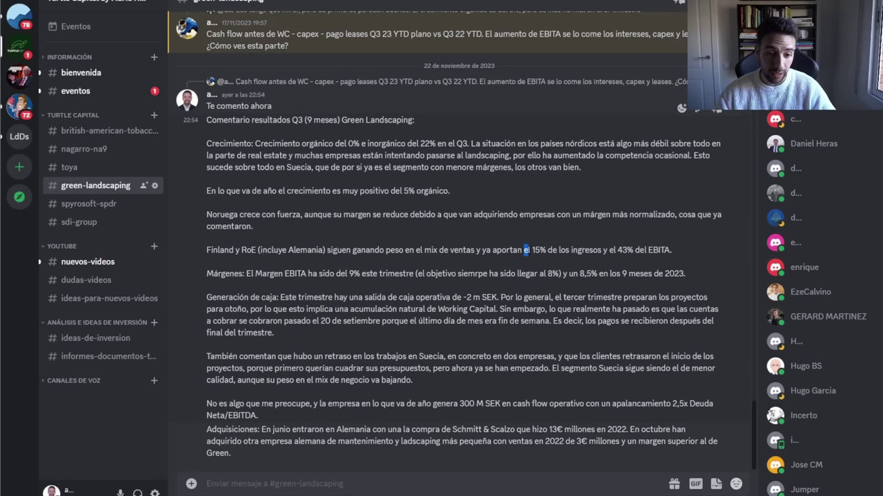
drag(529, 249, 617, 250)
click(676, 253)
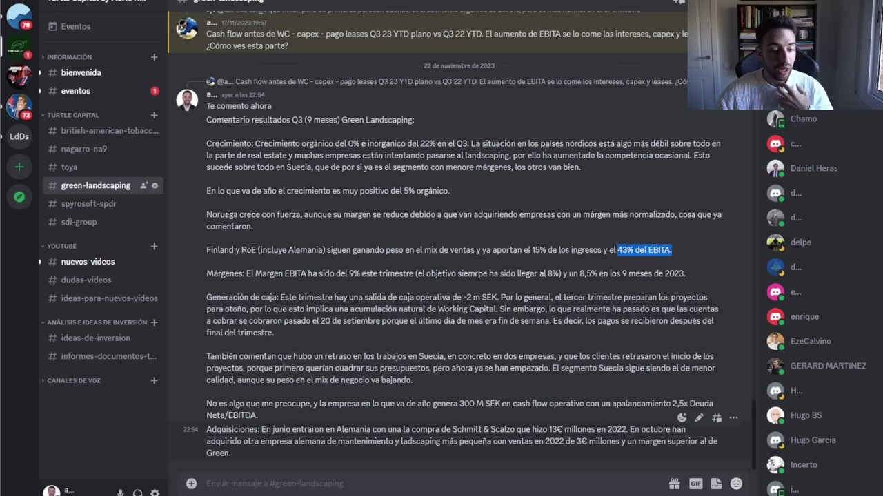
Read the post's comments on the two German acquisitions and their sales and margins, and check the net debt/EBITDA leverage
drag(261, 430, 628, 430)
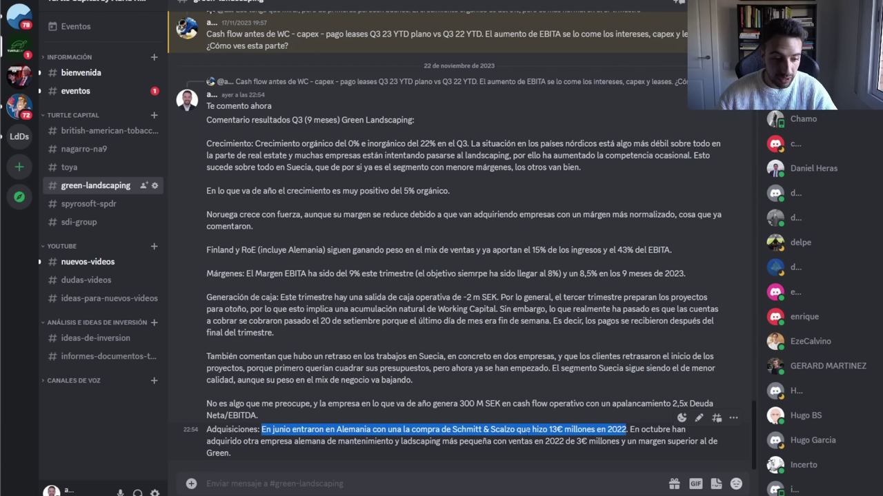
drag(276, 442, 618, 442)
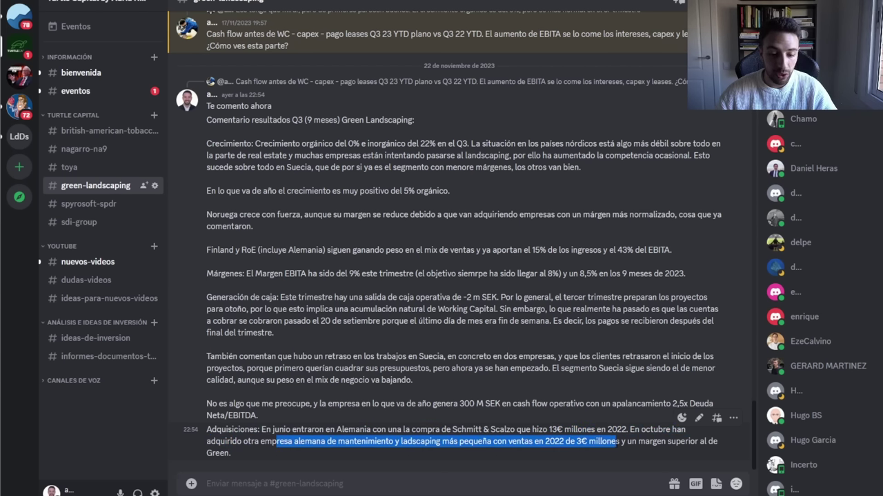
click(228, 453)
drag(231, 454, 638, 442)
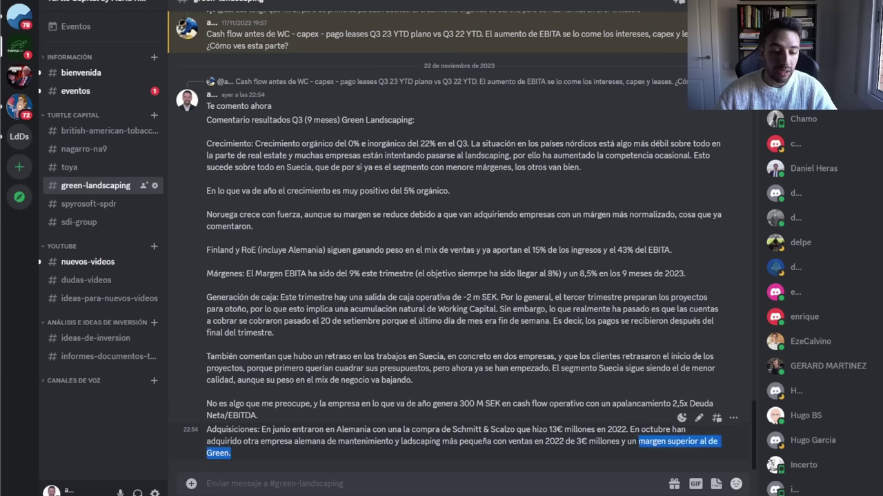
drag(550, 429, 582, 442)
click(582, 442)
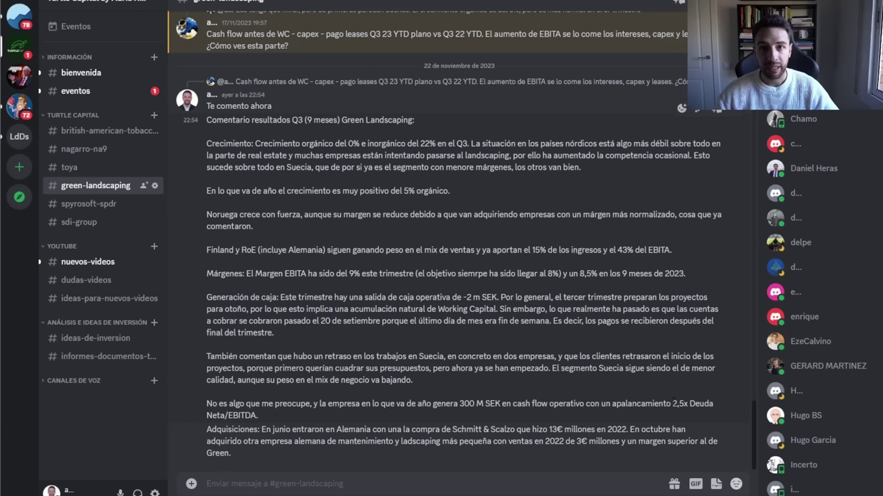
drag(673, 403, 688, 403)
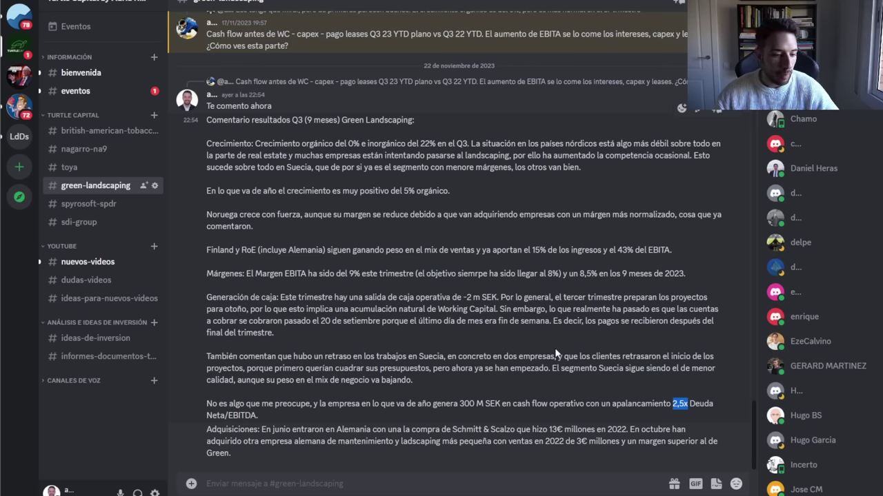
Find the consolidated cash flow statement in the Q3 report PDF, and read the Discord question about cash flow before WC, capex and leases
key(alt+Tab)
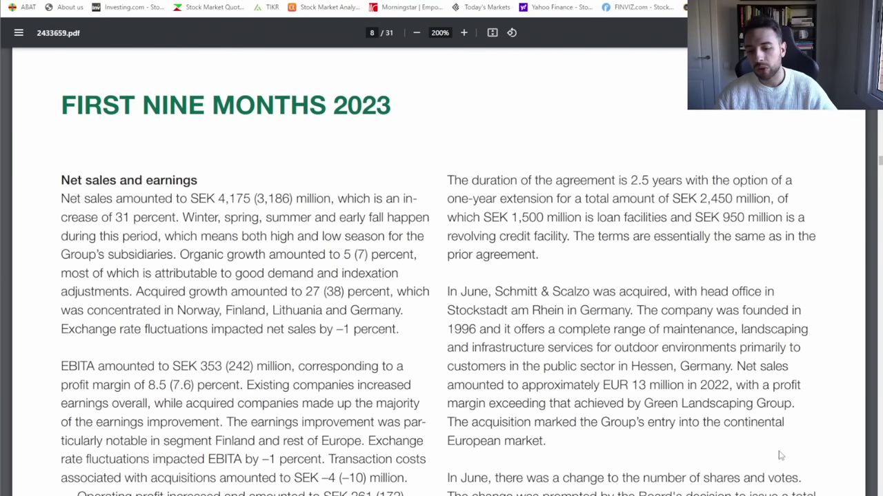
mouse_move(800, 495)
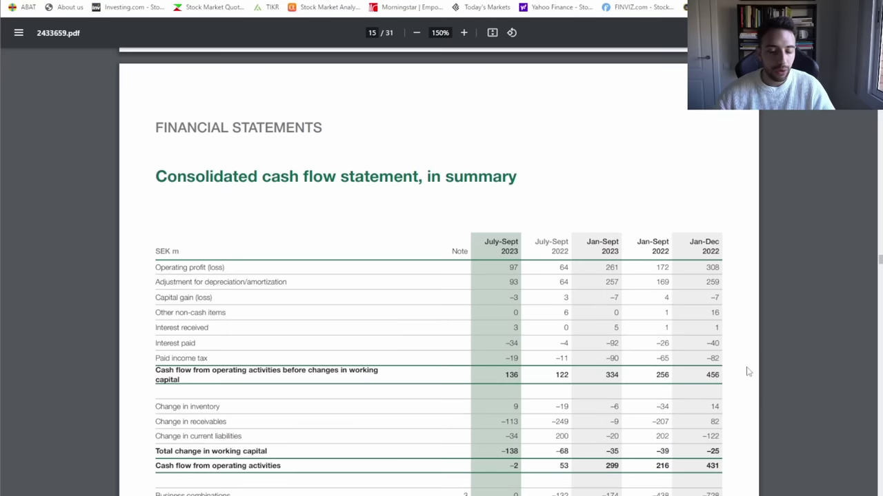
scroll(749, 373, down, 3)
key(alt+Tab)
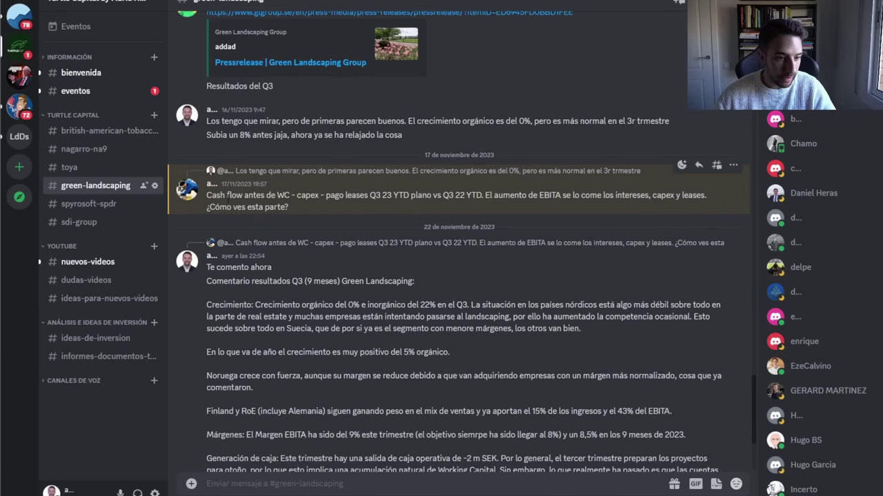
drag(228, 196, 473, 195)
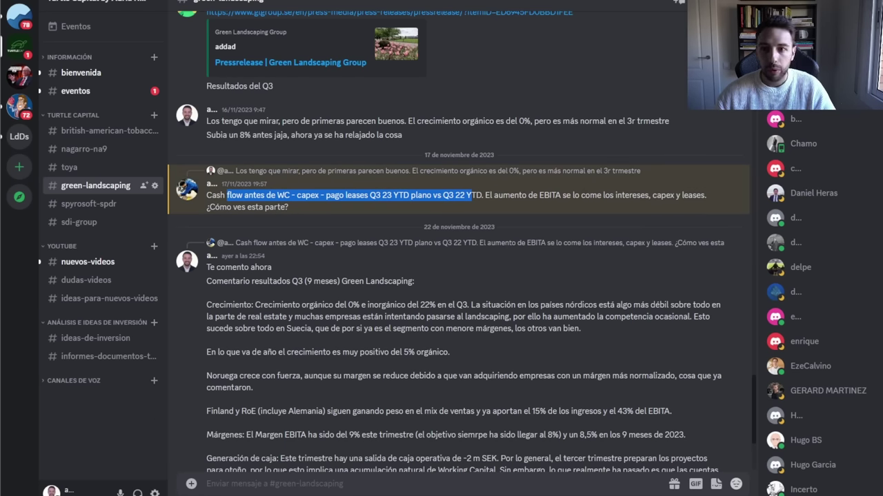
In the Q3 report's cash flow statement, examine July-Sept 2023 operating profit, operating cash flow before and after working capital, and the change in receivables
key(alt+Tab)
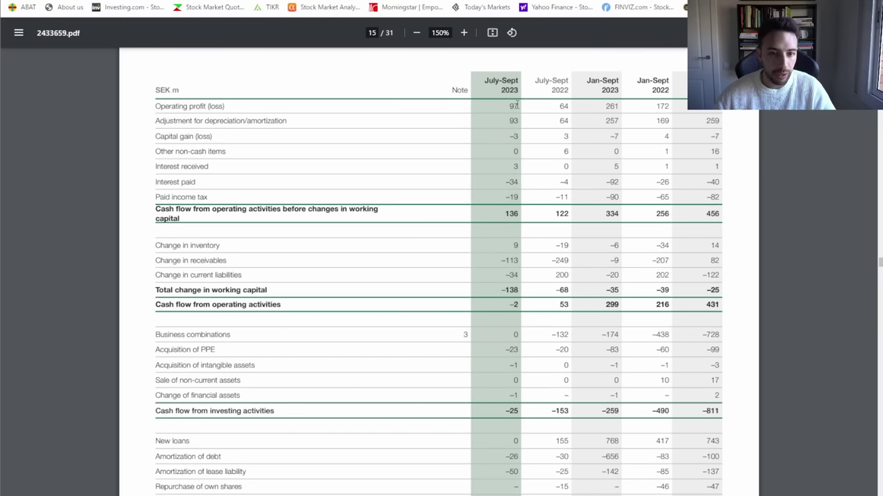
drag(505, 103, 522, 104)
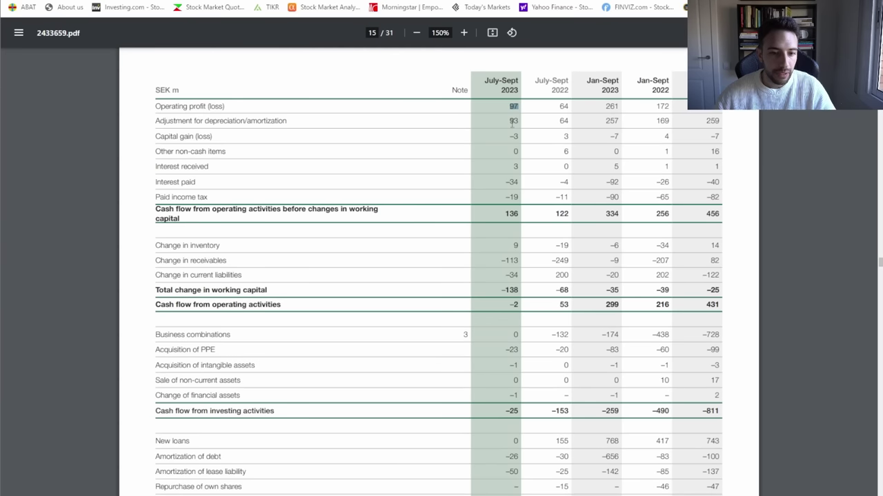
click(464, 33)
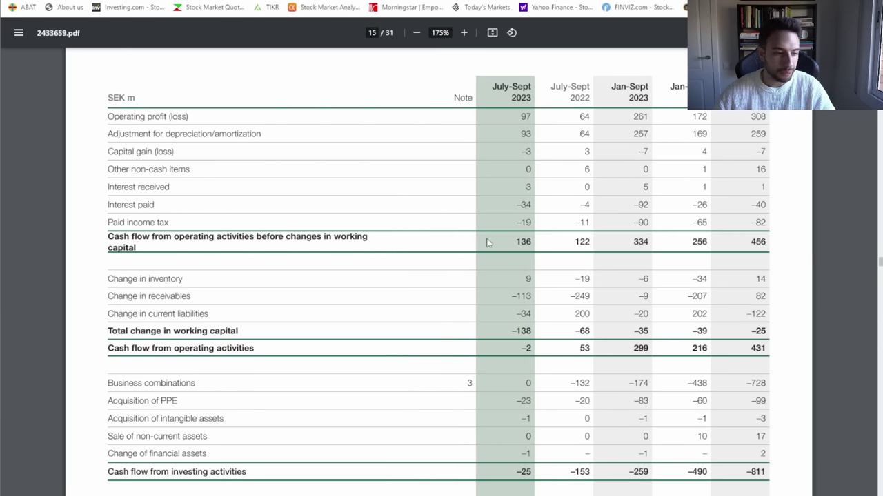
drag(516, 241, 537, 239)
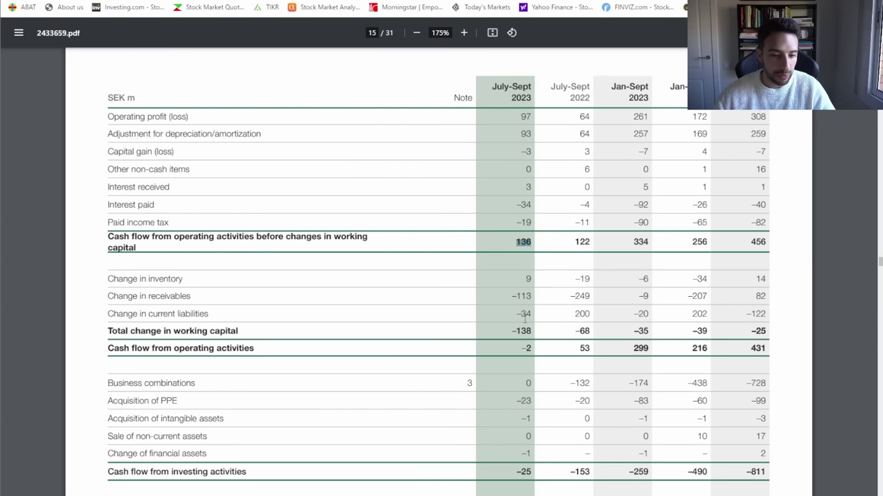
drag(512, 331, 540, 347)
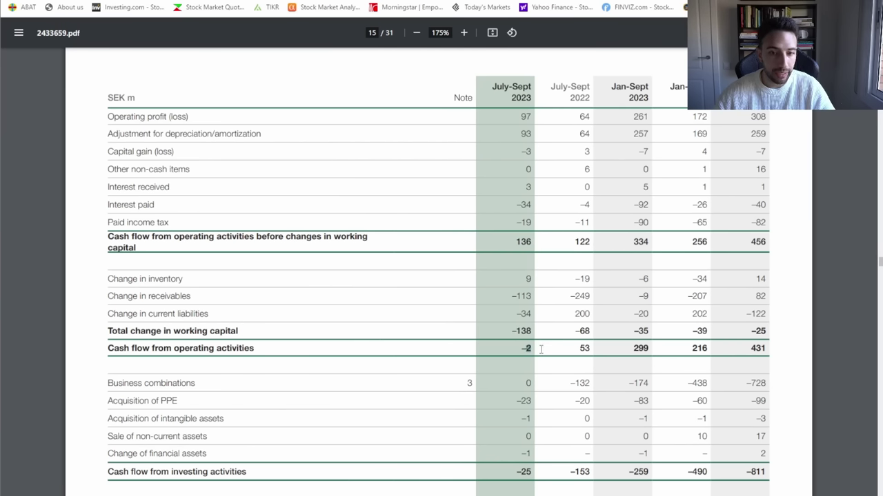
click(583, 350)
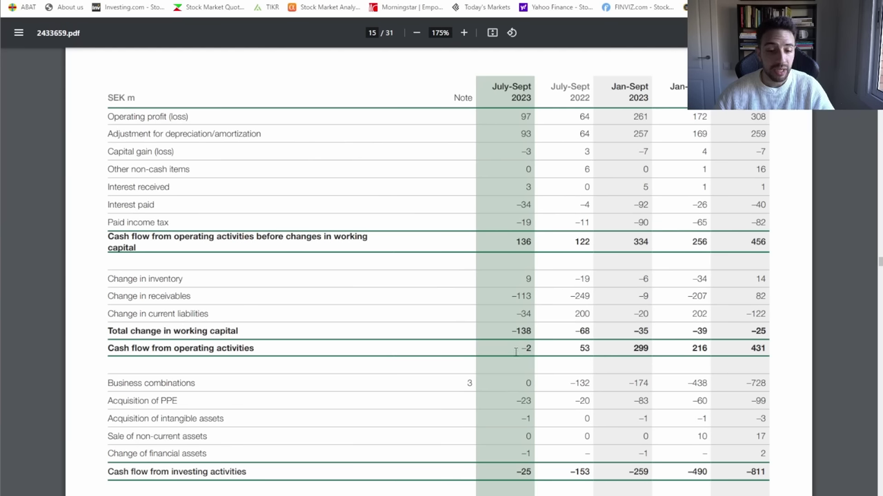
drag(515, 352, 533, 350)
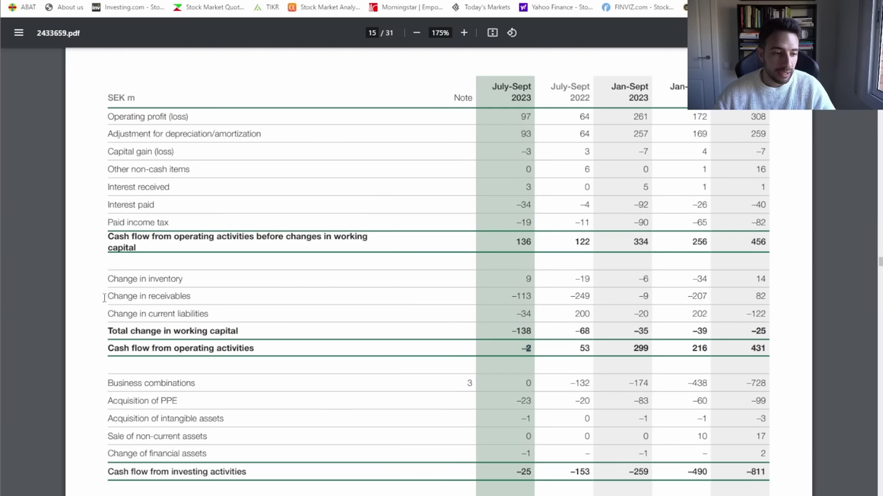
drag(103, 297, 542, 296)
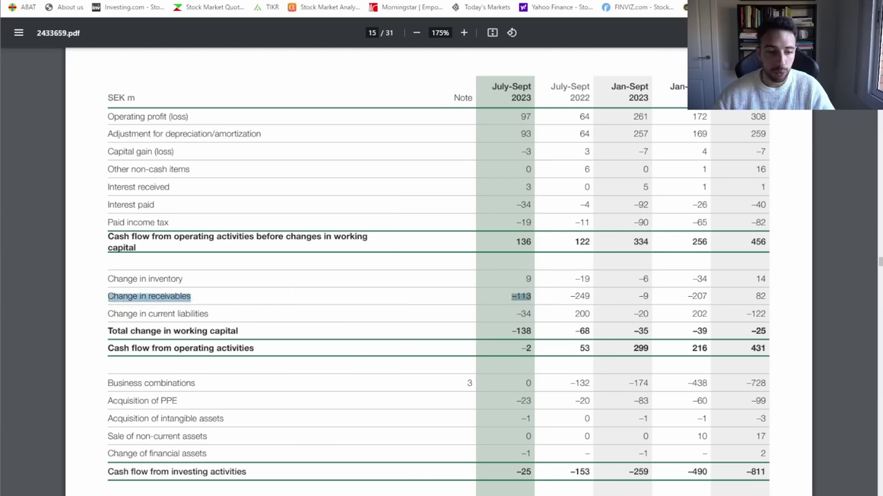
Read the Discord post's cash generation paragraph on working capital build-up and the timing of customer payments
key(alt+Tab)
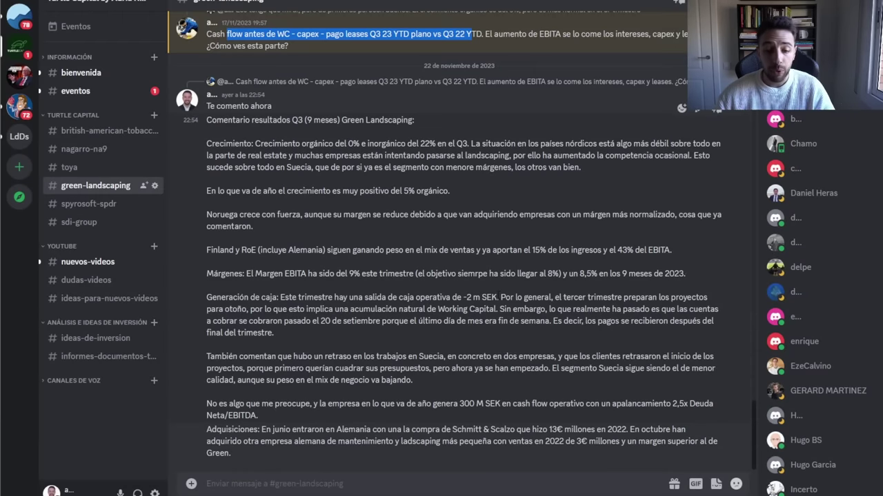
mouse_move(500, 297)
mouse_down()
mouse_move(507, 309)
mouse_move(486, 309)
mouse_move(499, 309)
mouse_up()
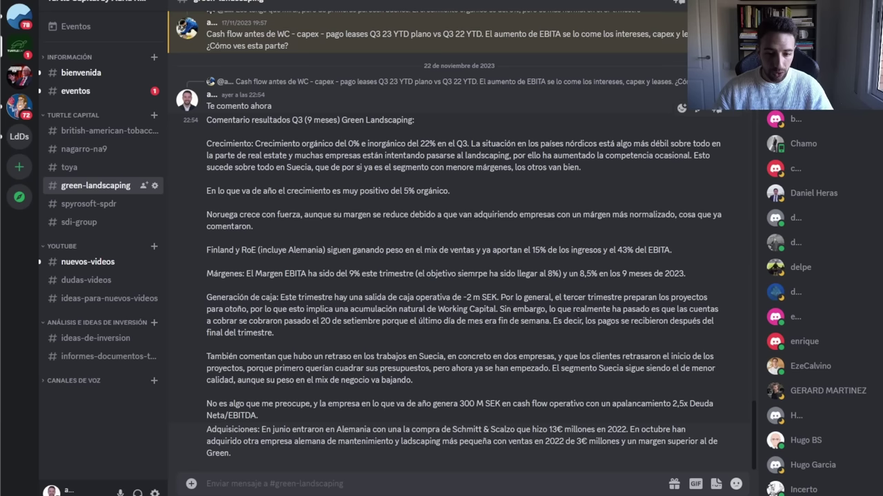
drag(550, 309, 561, 322)
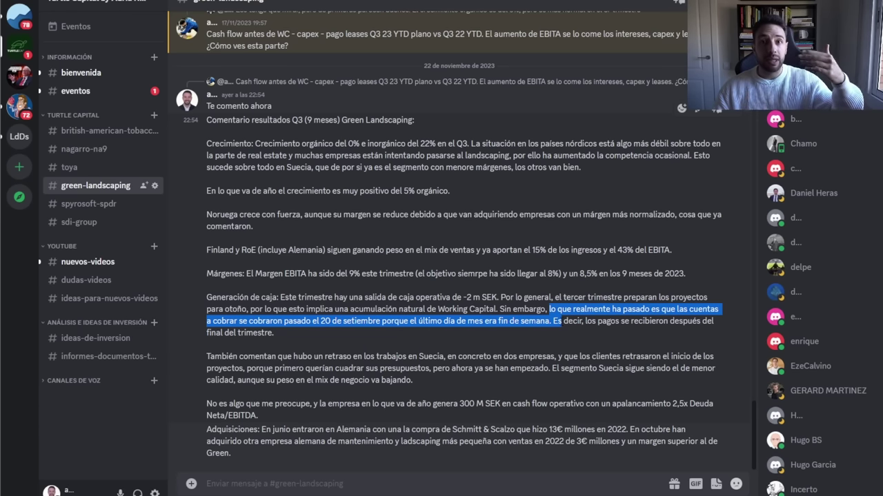
drag(561, 322, 557, 321)
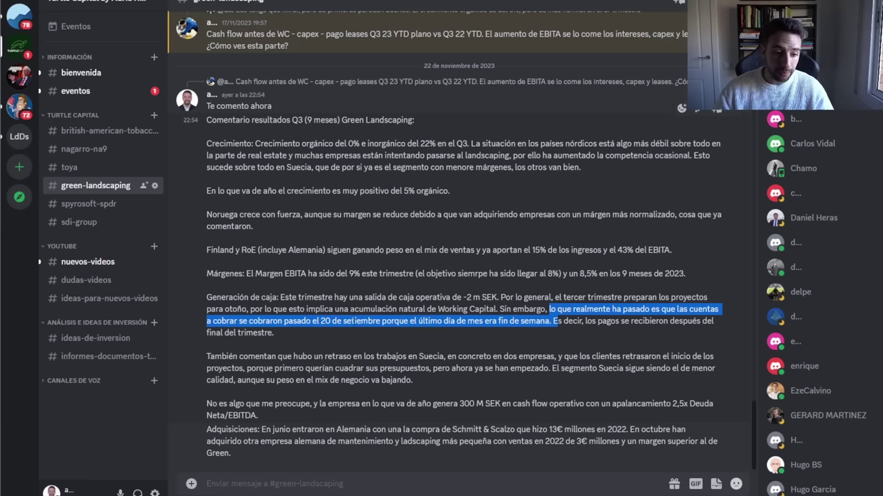
drag(381, 321, 551, 322)
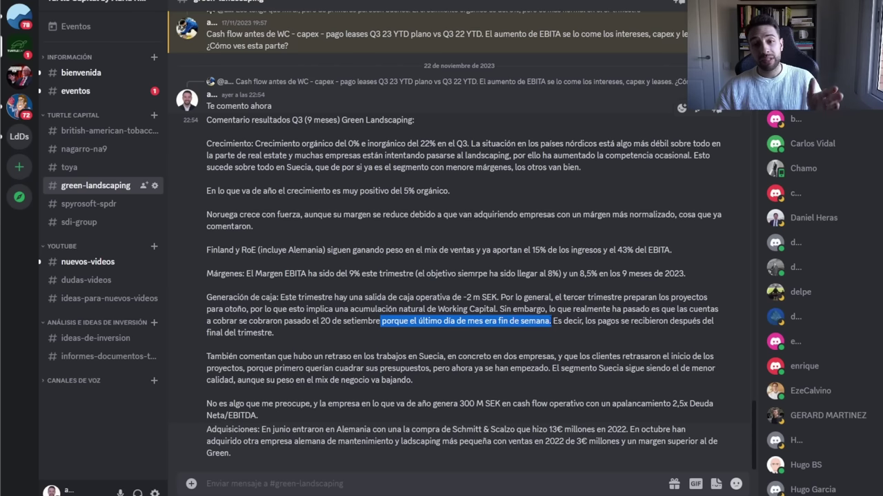
Go back to the Q3 report's cash flow statement and check the July-Sept 2023 change in receivables against that explanation
key(alt+Tab)
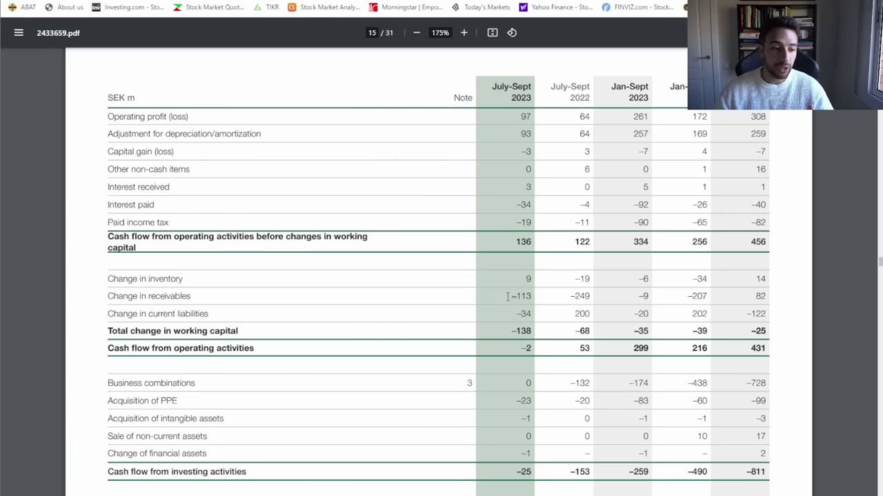
drag(511, 295, 530, 296)
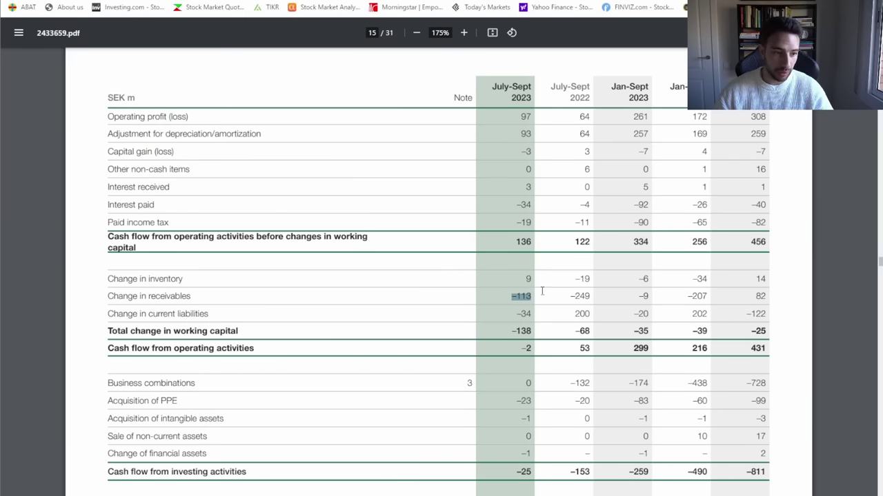
click(542, 295)
drag(107, 296, 535, 294)
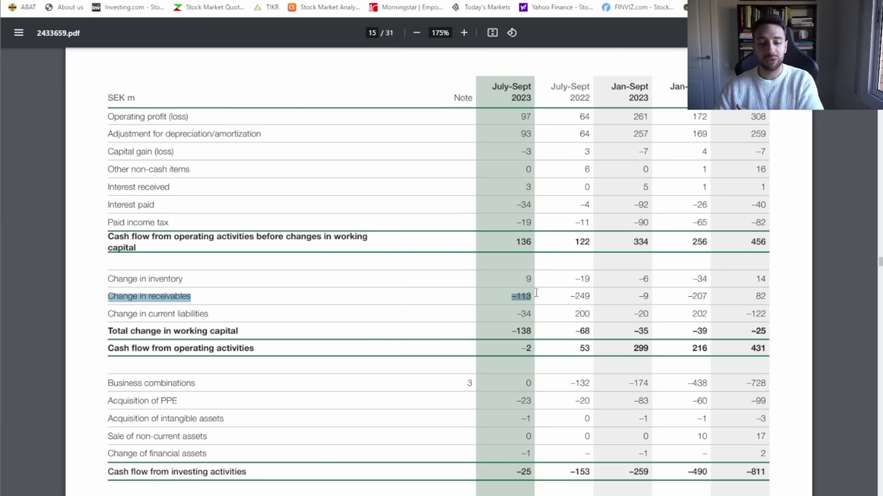
Check July-Sept 2023 operating cash flow and receivables in the Q3 report, and read the Discord paragraph on delayed projects in Sweden
click(528, 351)
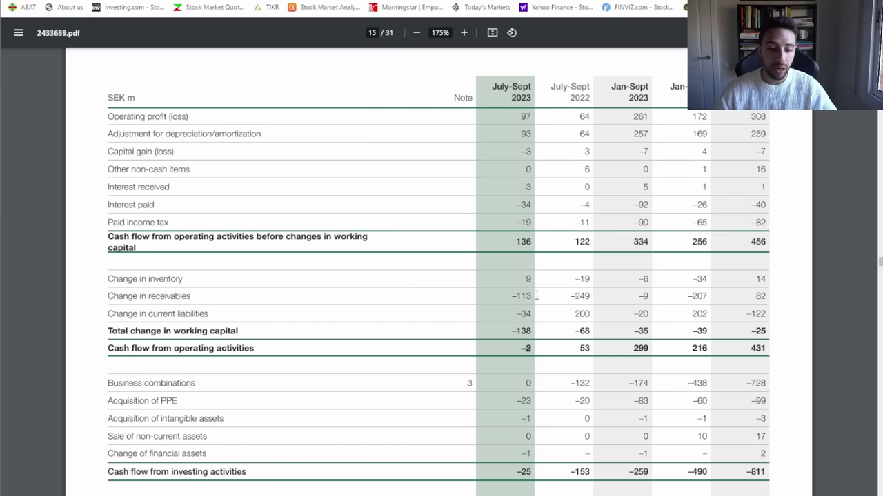
drag(536, 296, 513, 295)
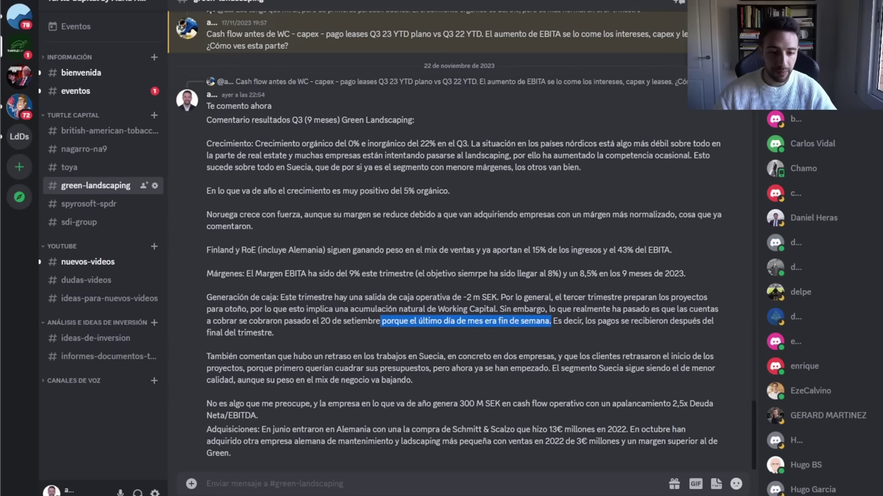
click(466, 321)
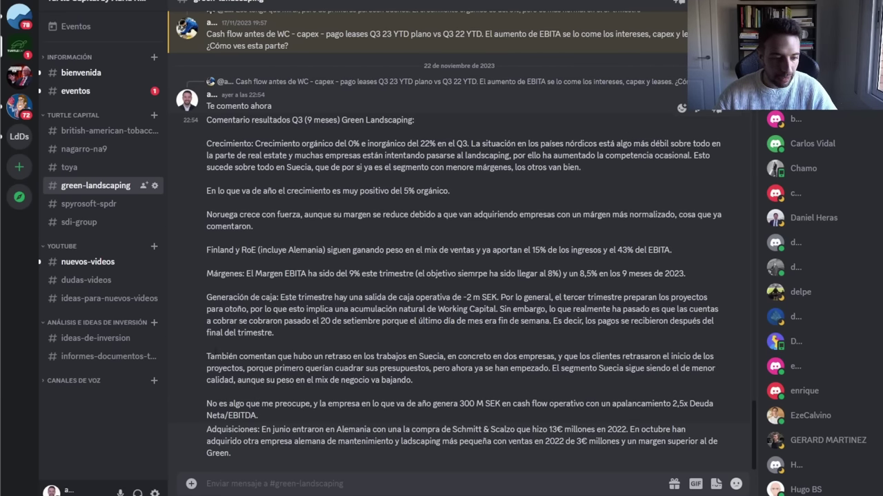
drag(207, 357, 558, 357)
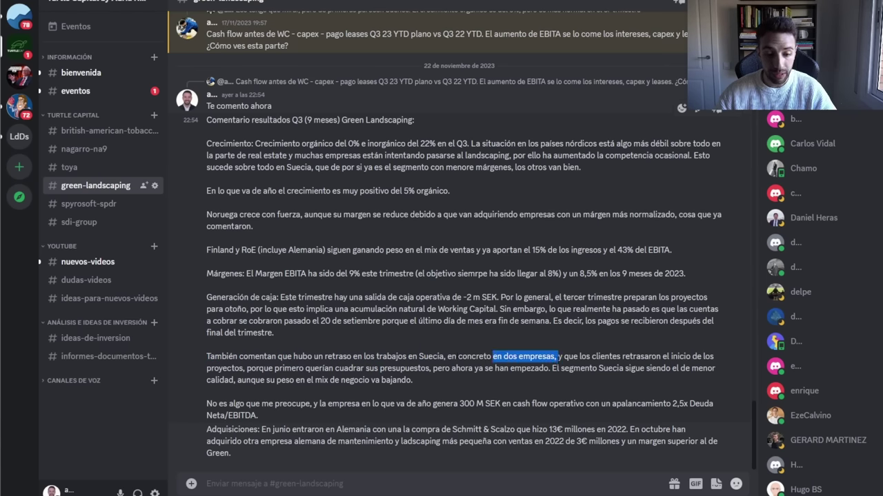
click(557, 356)
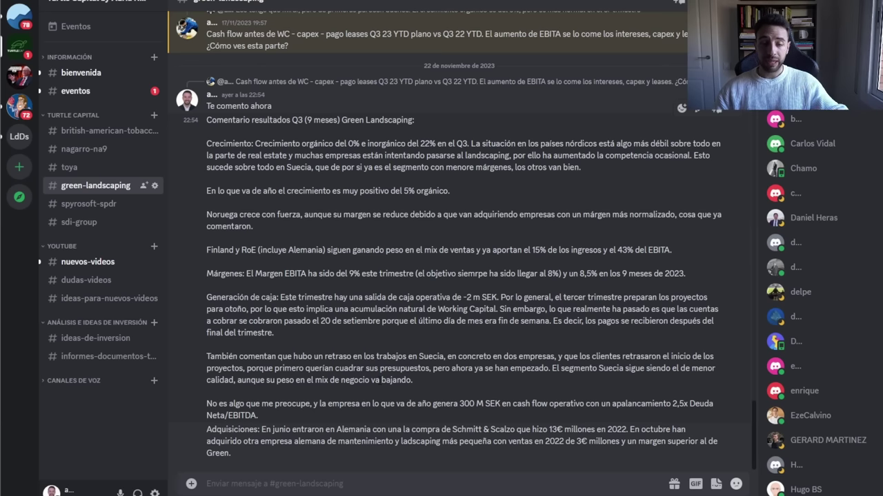
drag(367, 368, 548, 369)
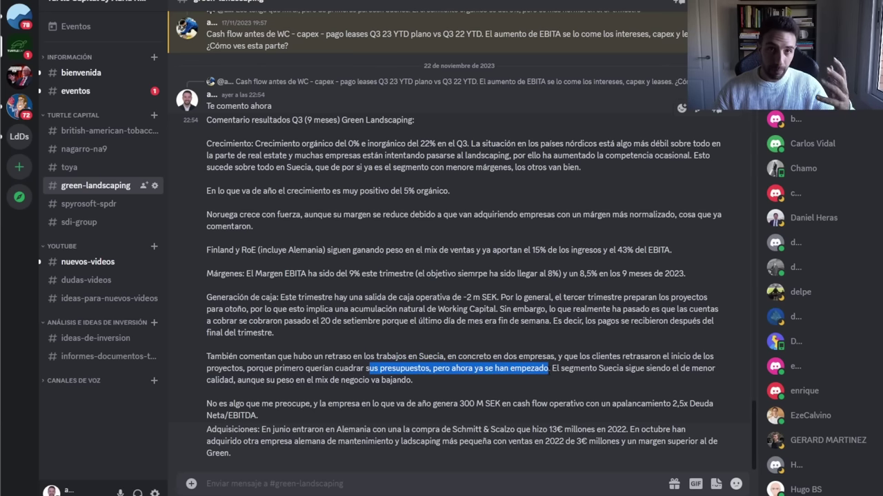
Return to the Q3 report's cash flow statement and examine July-Sept 2023 total working capital change, operating cash flow and change in receivables
key(alt+Tab)
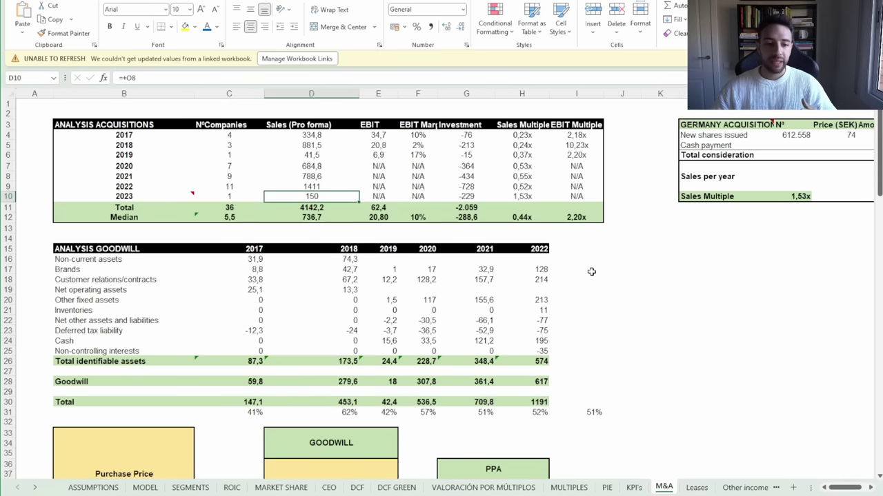
key(alt+Tab)
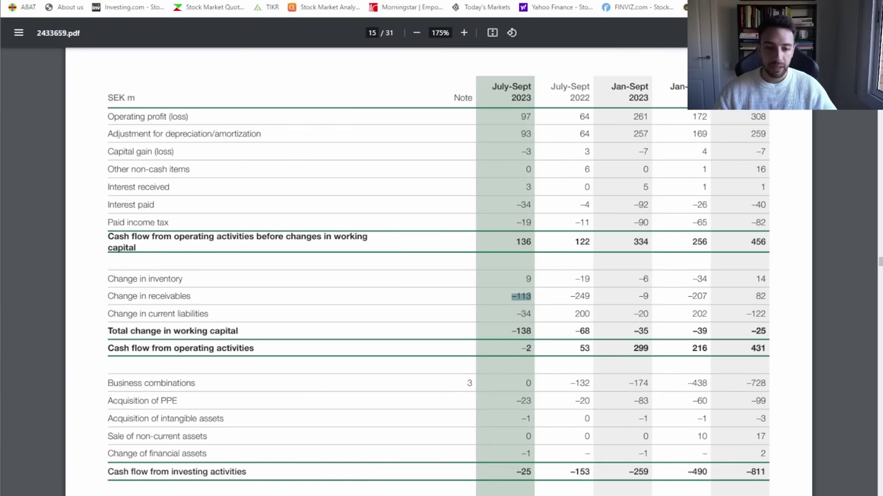
click(507, 295)
scroll(514, 296, down, 1)
drag(512, 278, 536, 286)
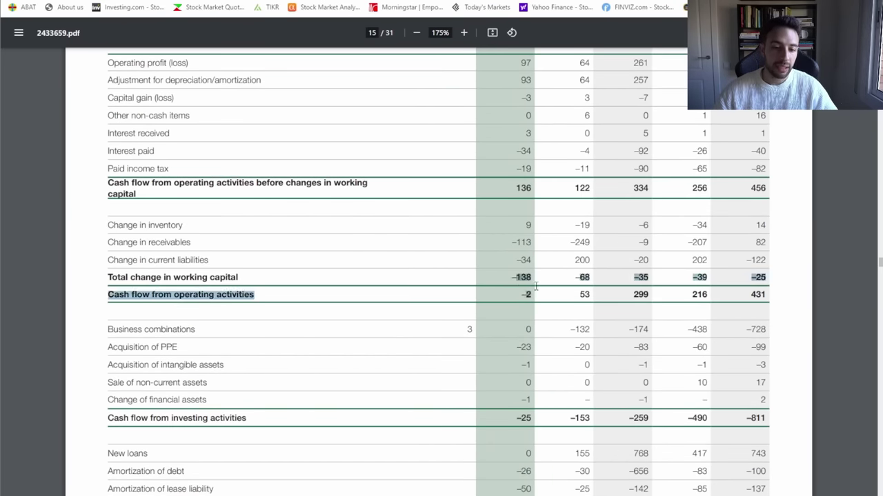
click(536, 287)
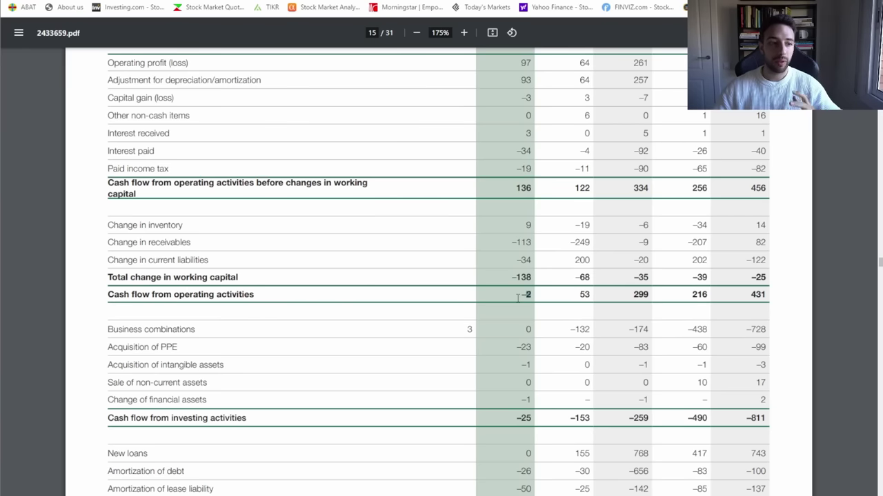
drag(537, 243, 504, 243)
scroll(517, 283, up, 1)
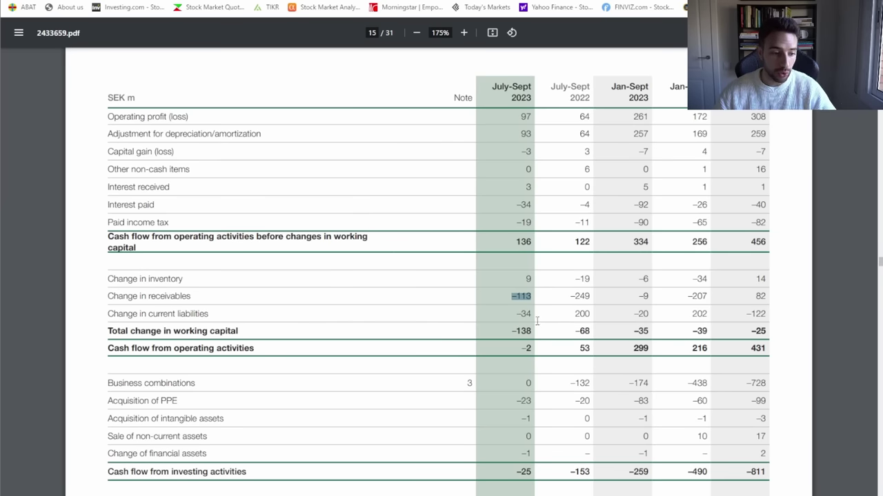
Switch to the Excel valuation model's VALORACIÓN POR MÚLTIPLOS sheet and compare the normalized EV/FCFF multiples of the first two forecast years
key(alt+Tab)
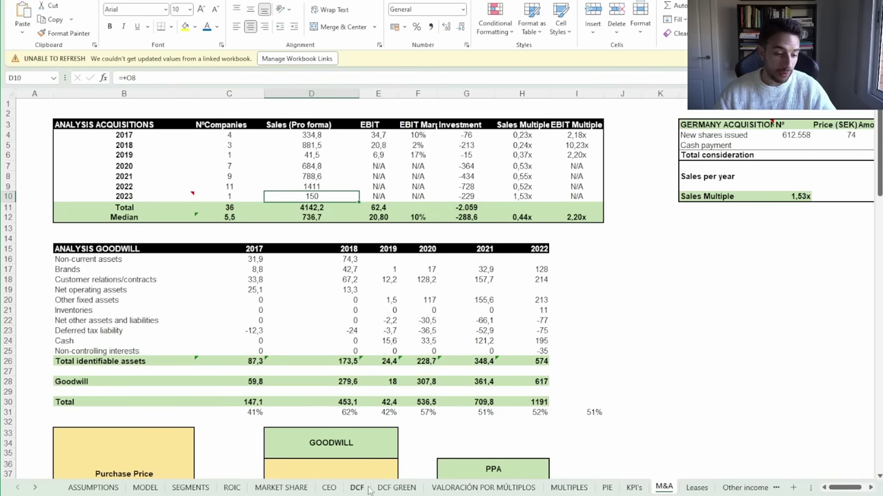
click(483, 488)
scroll(305, 312, up, 2)
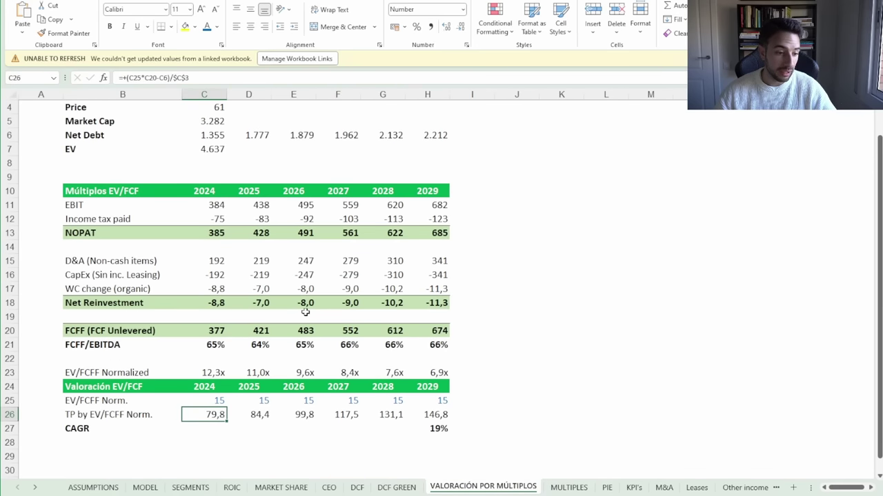
click(216, 371)
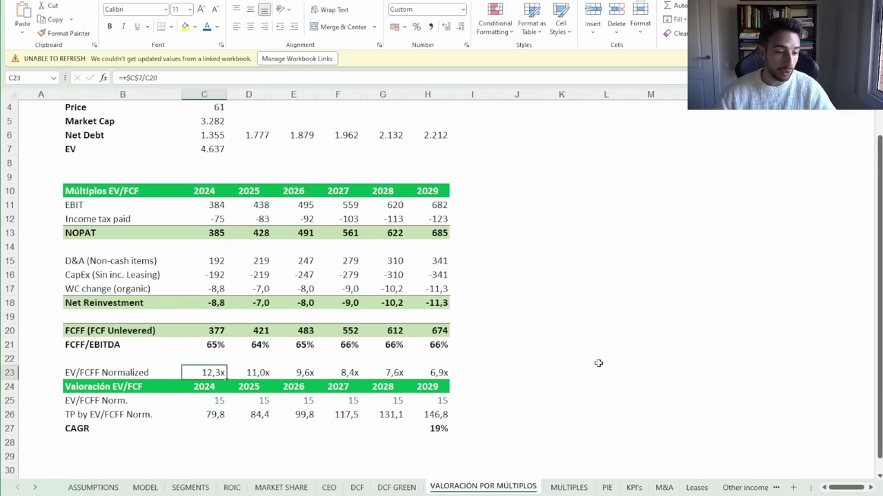
scroll(227, 377, up, 2)
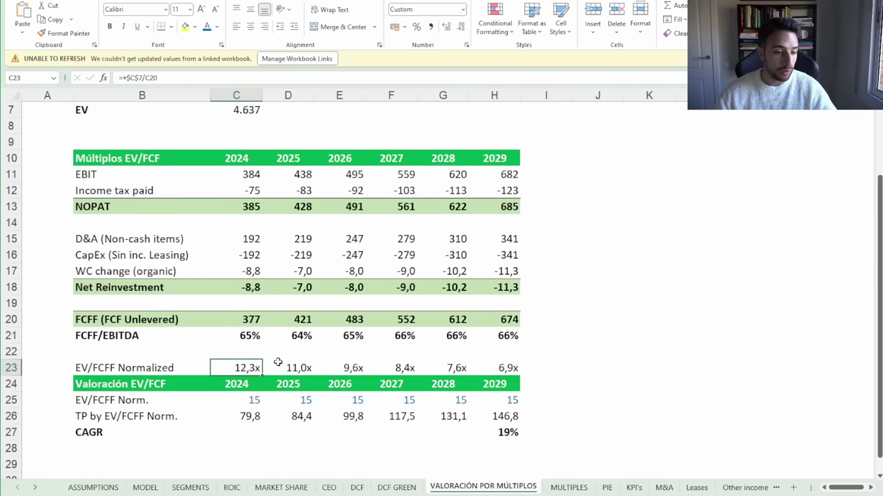
click(283, 365)
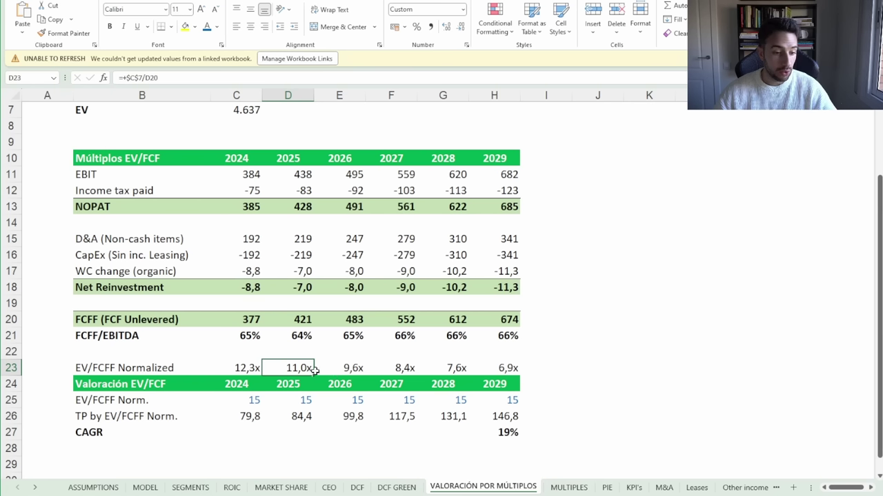
click(247, 368)
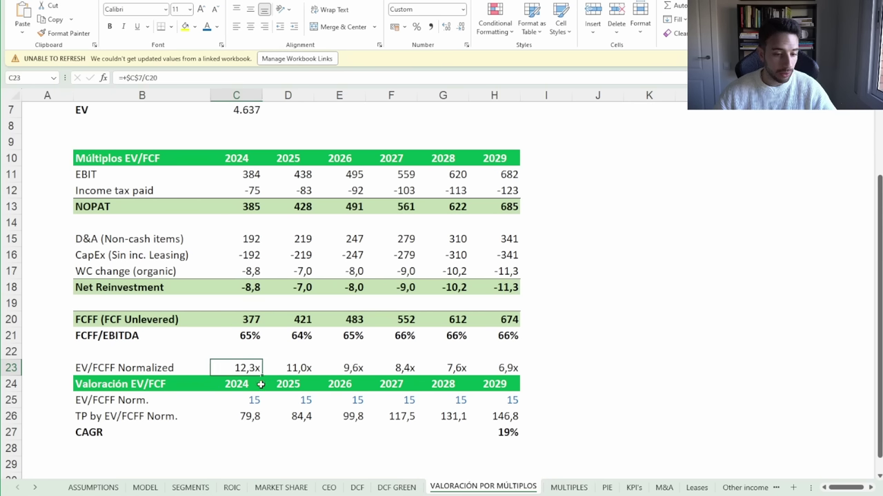
Make the forecast years in the EV/FCF multiples and valuation tables start at 2023
scroll(276, 338, up, 2)
scroll(270, 362, down, 2)
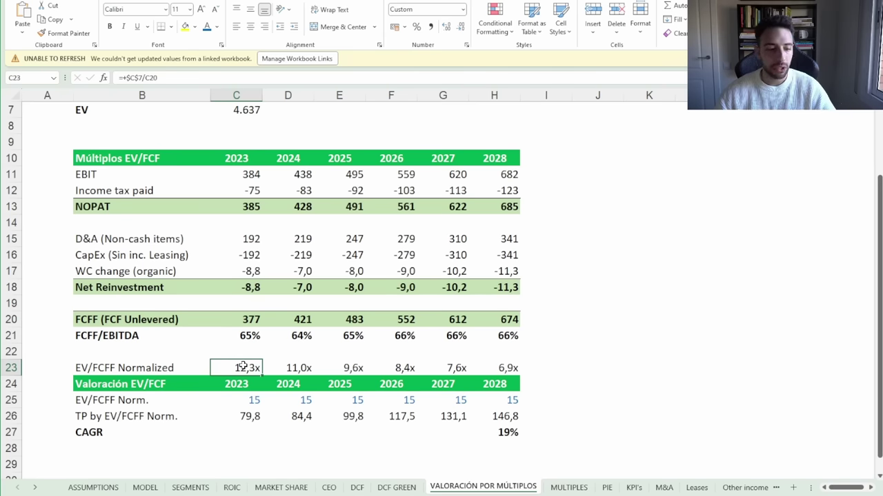
scroll(243, 368, down, 1)
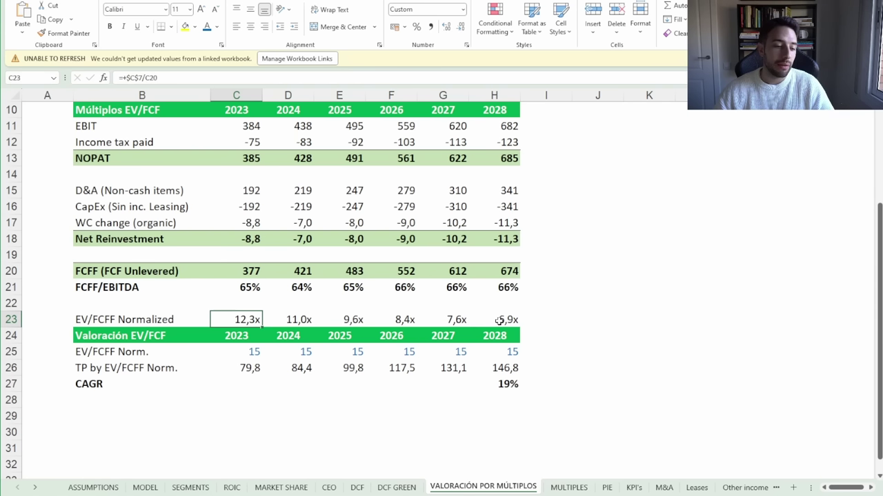
Examine the 2023 and 2024 normalized EV/FCFF multiples, the target multiples for 2023 to 2028, and the CAGR formula
click(242, 354)
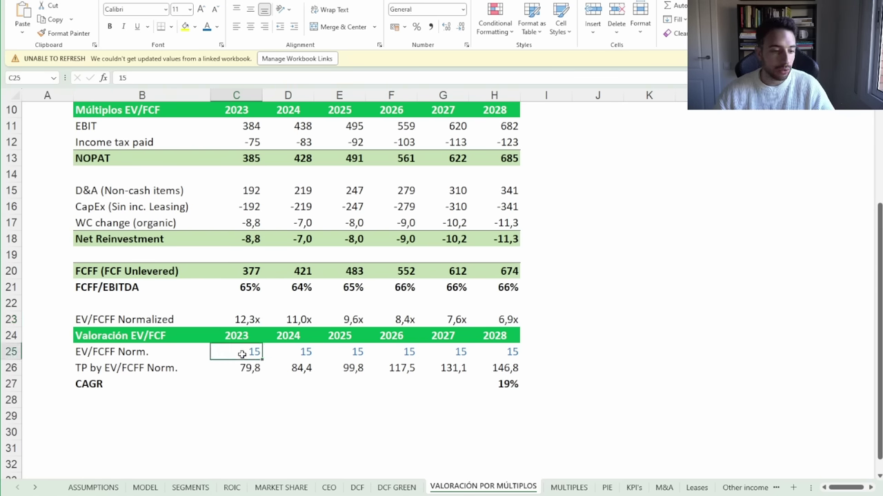
click(243, 321)
click(286, 319)
click(233, 321)
drag(233, 321, 298, 320)
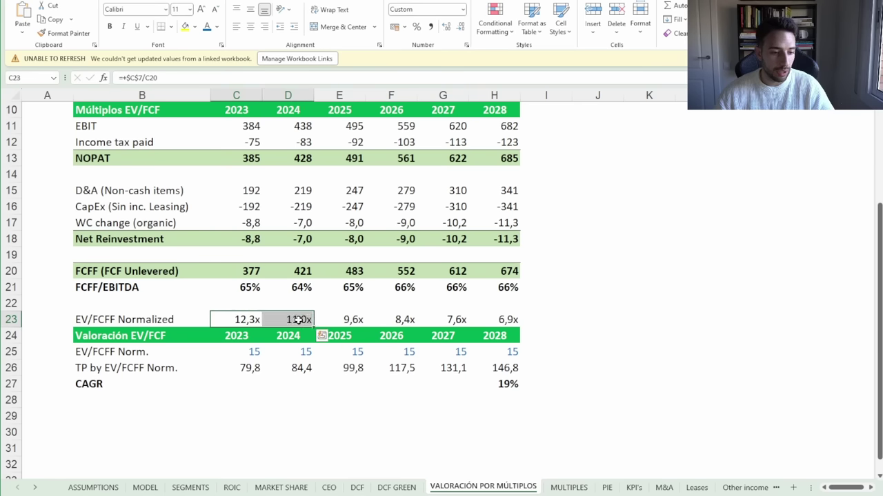
click(253, 353)
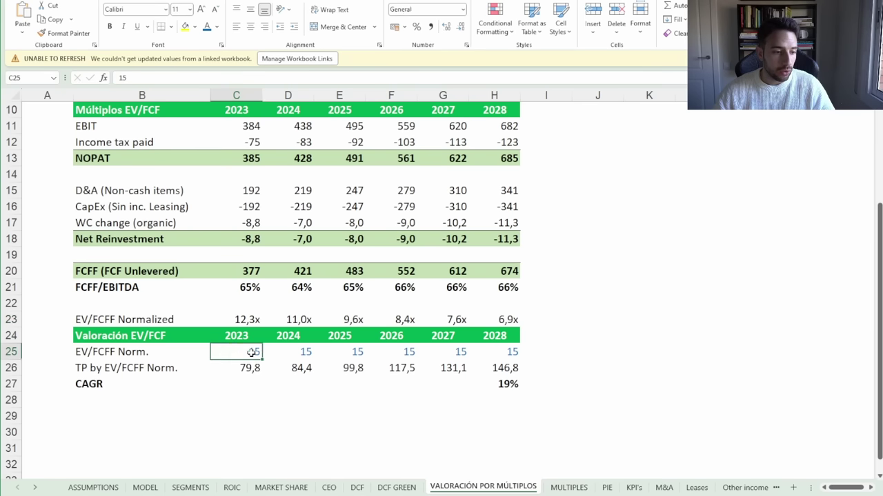
drag(253, 352, 513, 353)
click(512, 384)
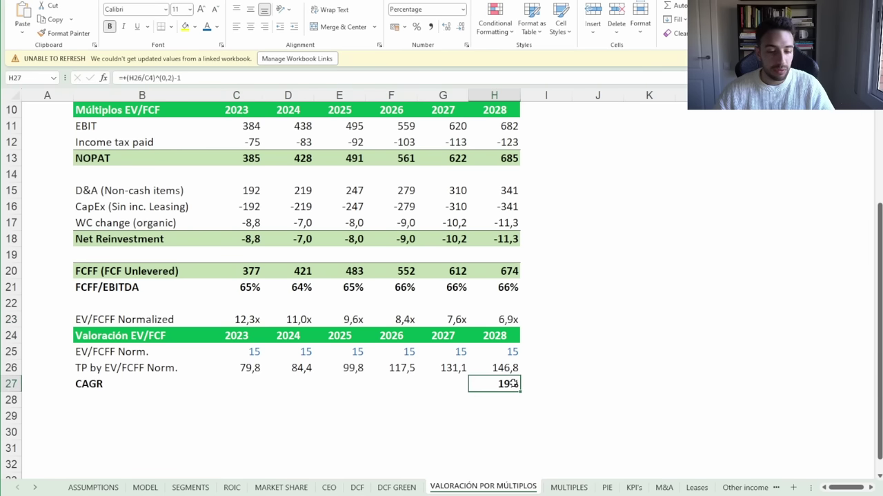
Test a 2023 target EV/FCFF multiple of 20 in the valuation, and set it back to 15
click(256, 354)
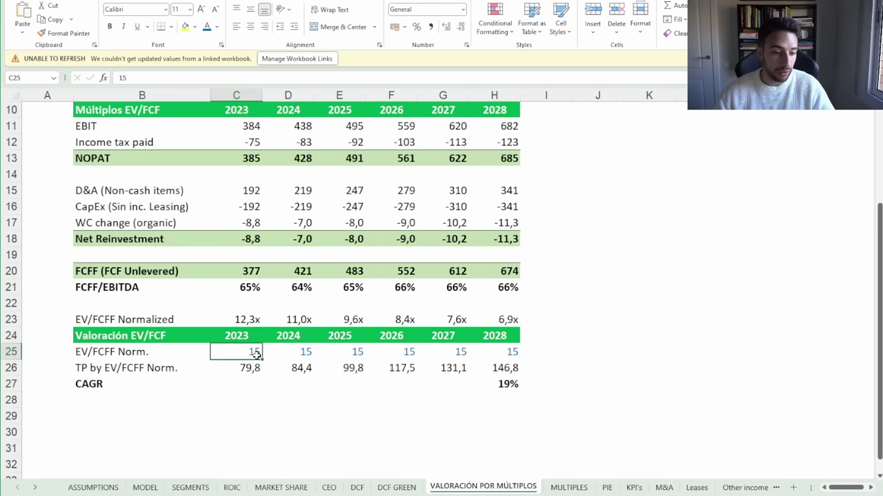
text(20)
key(Return)
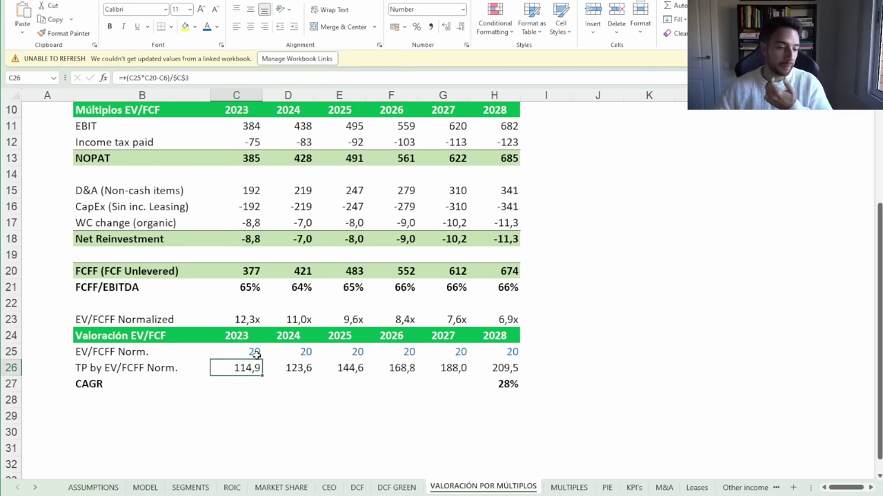
click(255, 353)
text(15)
key(Return)
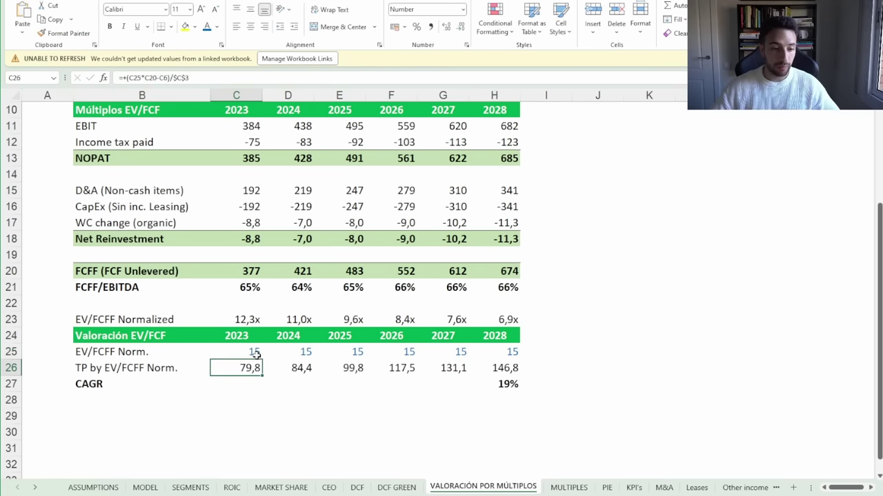
Open the DCF GREEN sheet and check the equity value per share in SEK below the free cash flow forecast
click(397, 487)
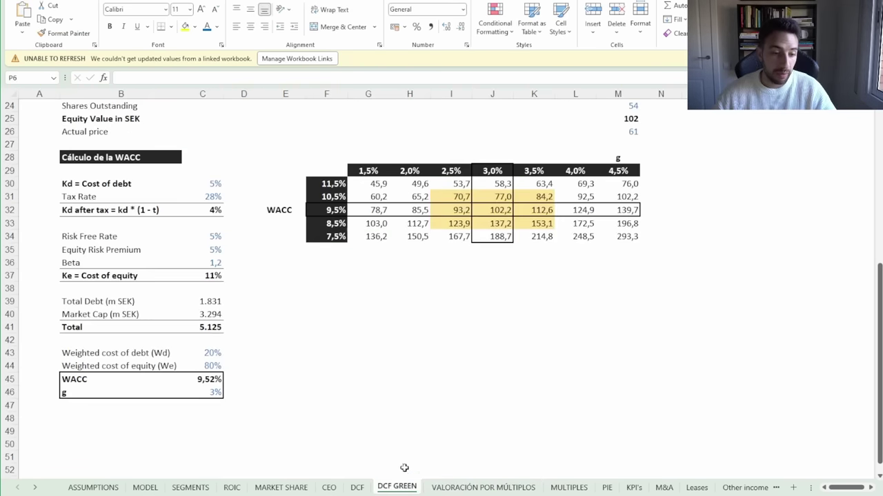
scroll(428, 382, up, 7)
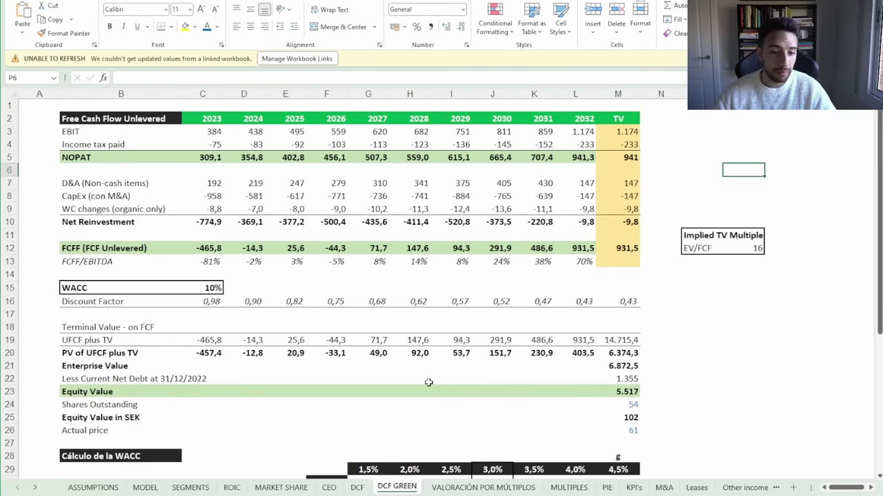
click(633, 417)
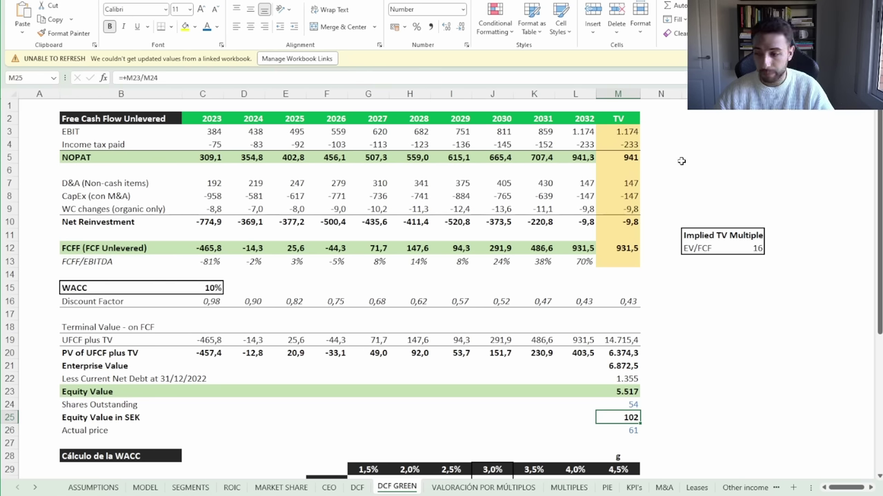
Compare Toya's chart in the portfolio tracker with Google's year-to-date chart, measuring the price change from 19 June 2023 to late November
key(alt+Tab)
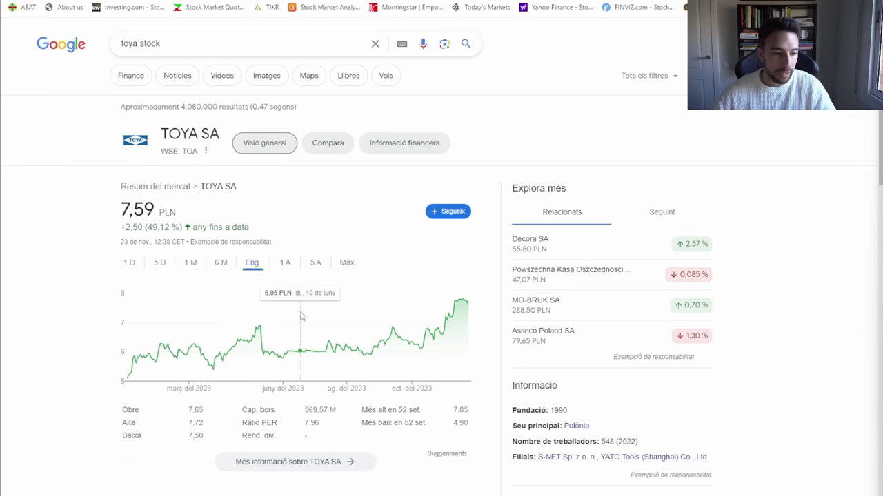
key(alt+Tab)
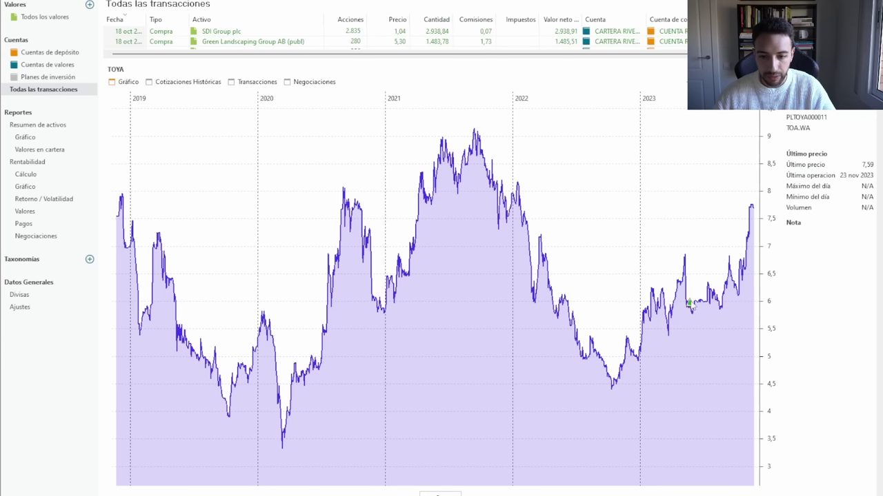
mouse_move(852, 495)
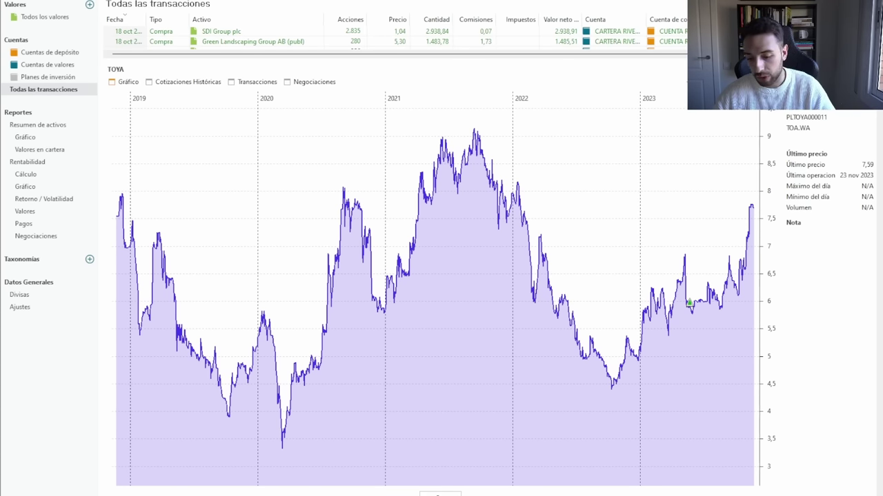
key(alt+Tab)
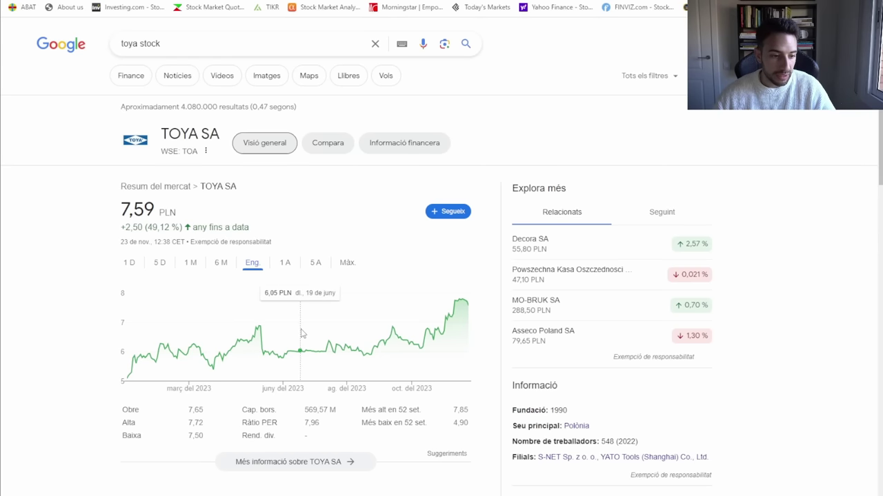
drag(301, 351, 461, 308)
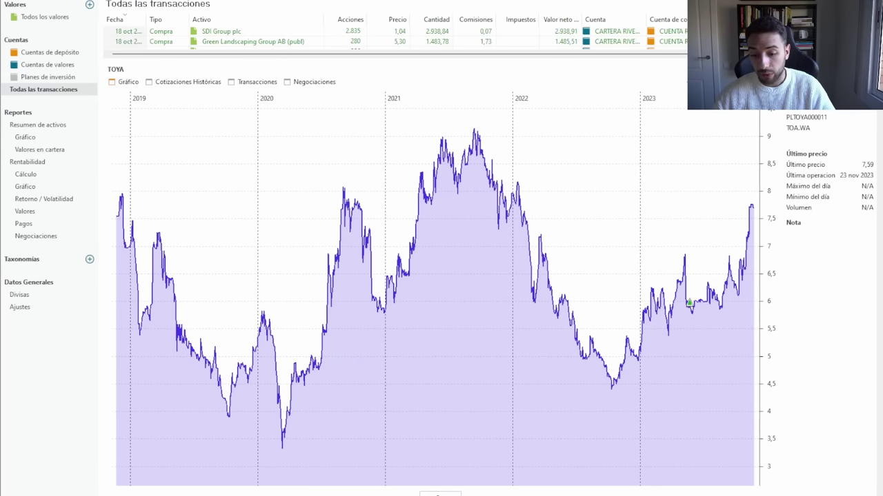
mouse_move(835, 495)
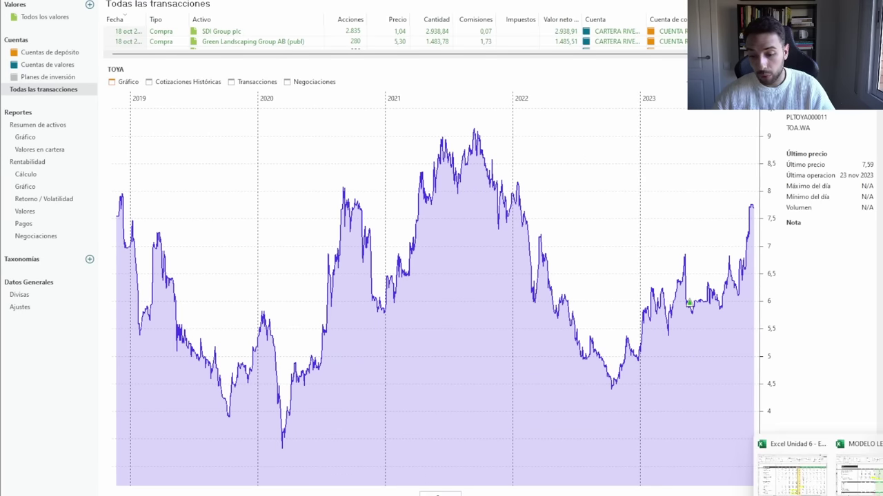
Switch to the Excel model's MODELO TOYA sheet and review the wholesale, export, retail network and retail sales revenues from 2017 through 9M 2023
click(796, 465)
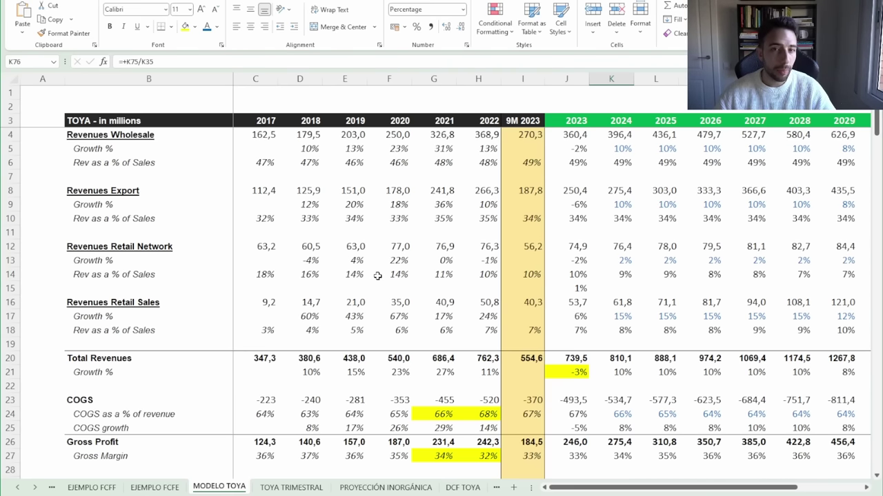
drag(122, 135, 535, 136)
drag(145, 191, 526, 188)
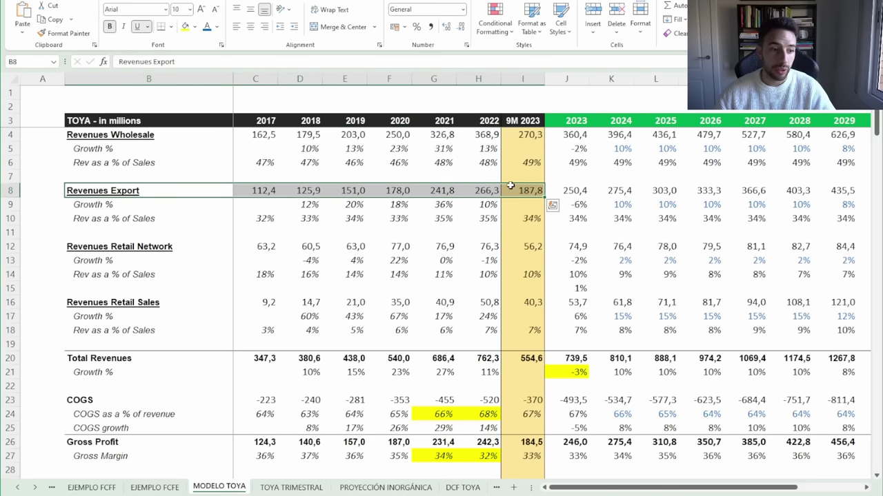
drag(169, 248, 558, 234)
click(696, 259)
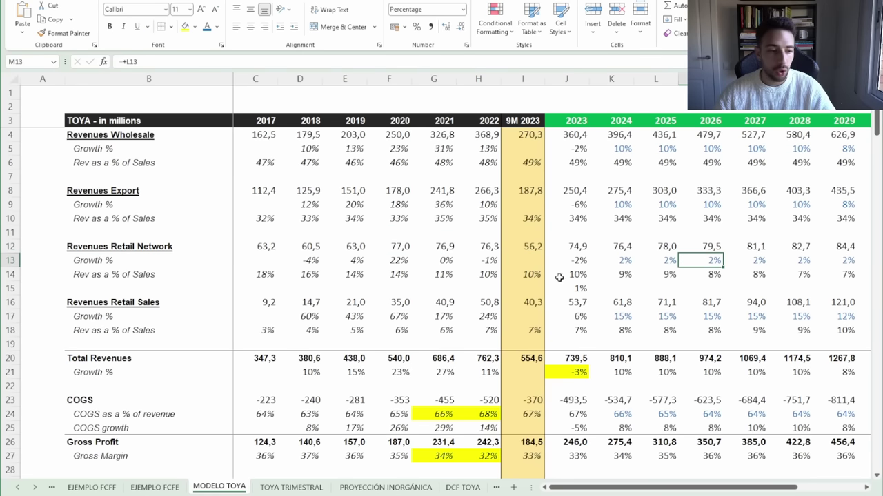
drag(131, 302, 565, 301)
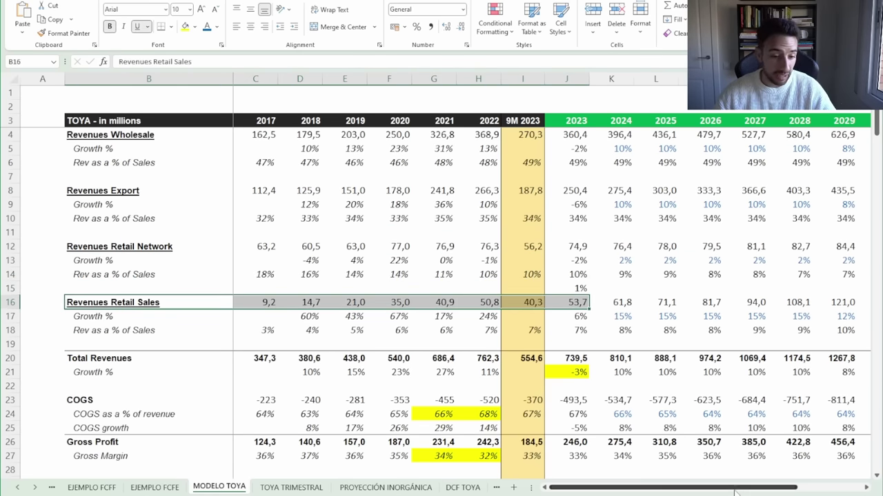
click(293, 187)
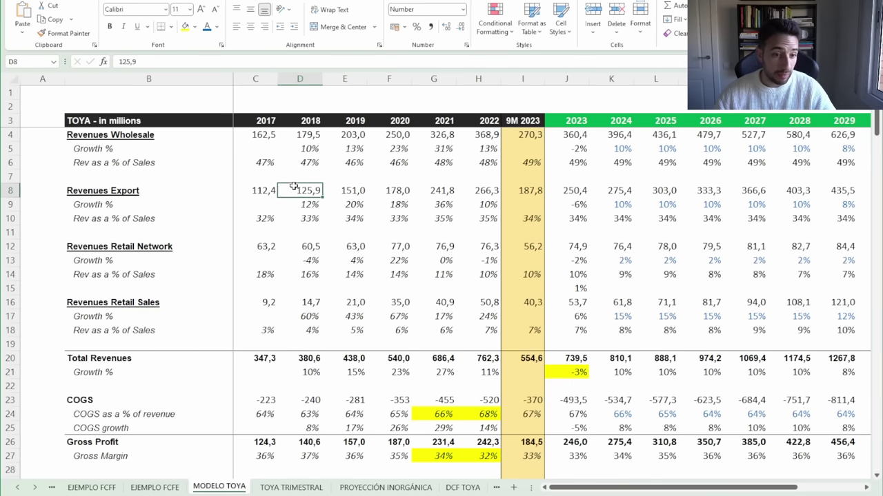
click(526, 121)
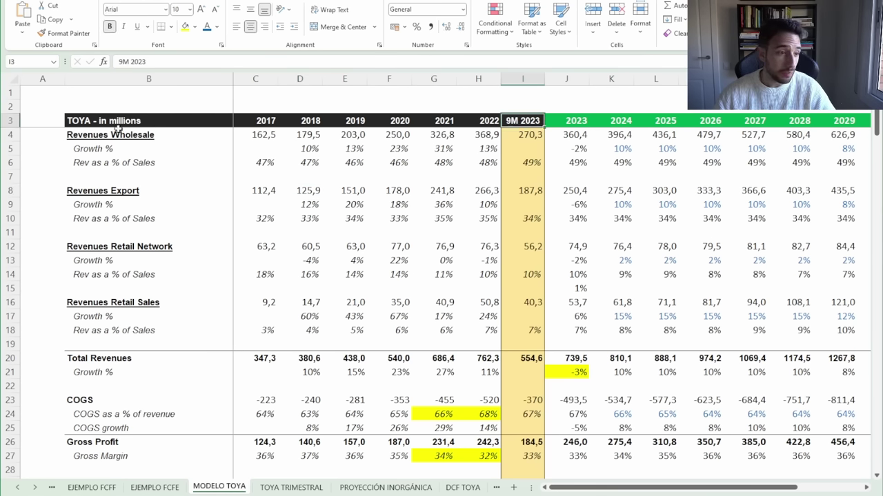
Open the TOYA TRIMESTRAL sheet and check the Q3 2023 revenue growth of each of the four sales channels against Q3 2022
click(303, 486)
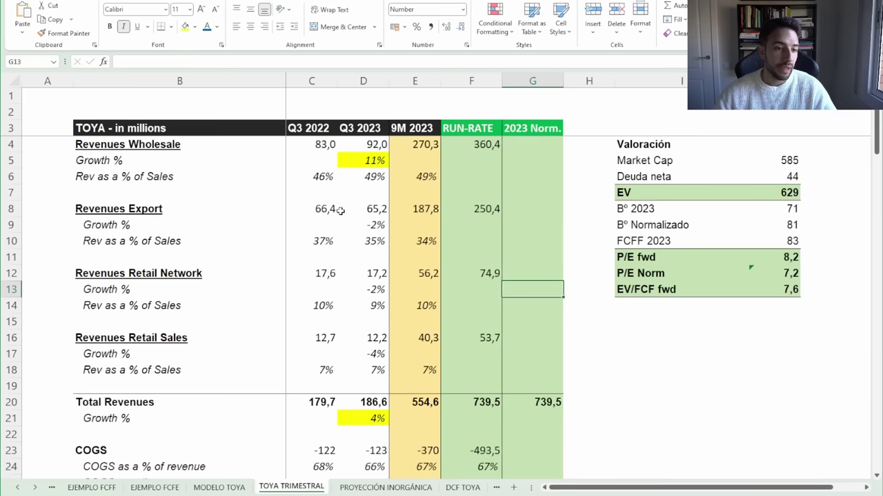
drag(362, 131, 373, 386)
click(367, 158)
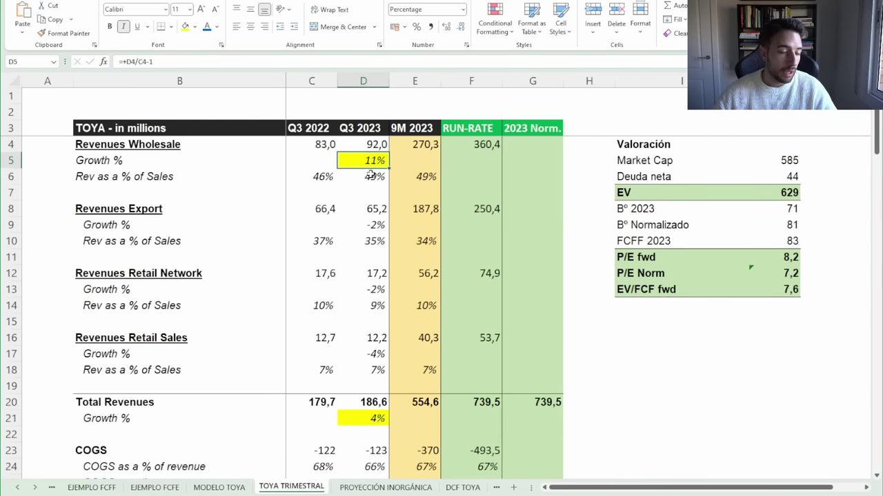
drag(326, 141, 371, 145)
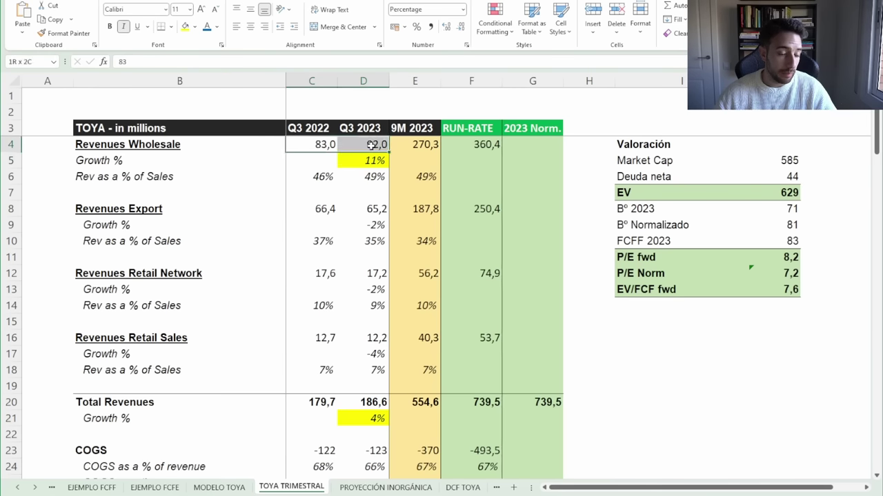
click(371, 145)
click(356, 211)
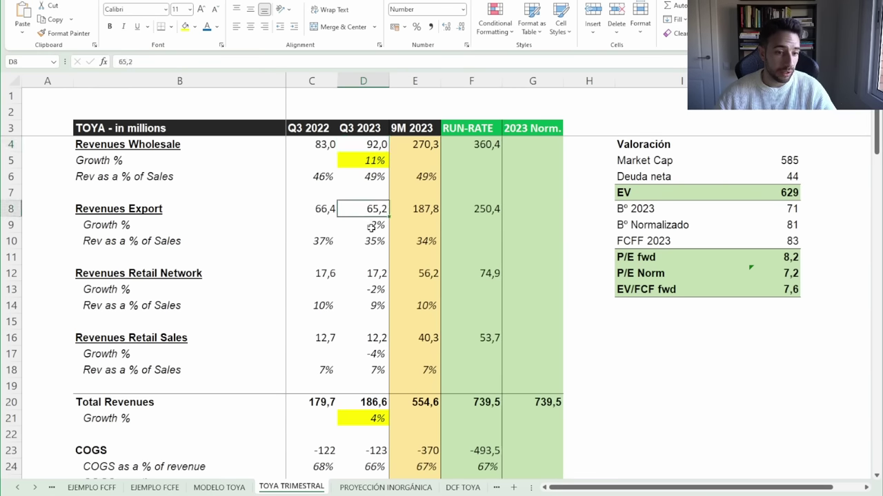
click(371, 228)
click(373, 291)
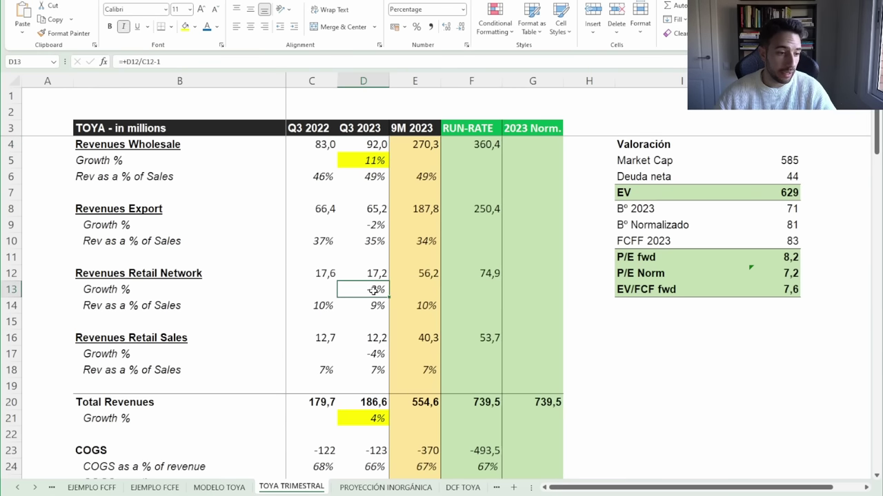
click(367, 350)
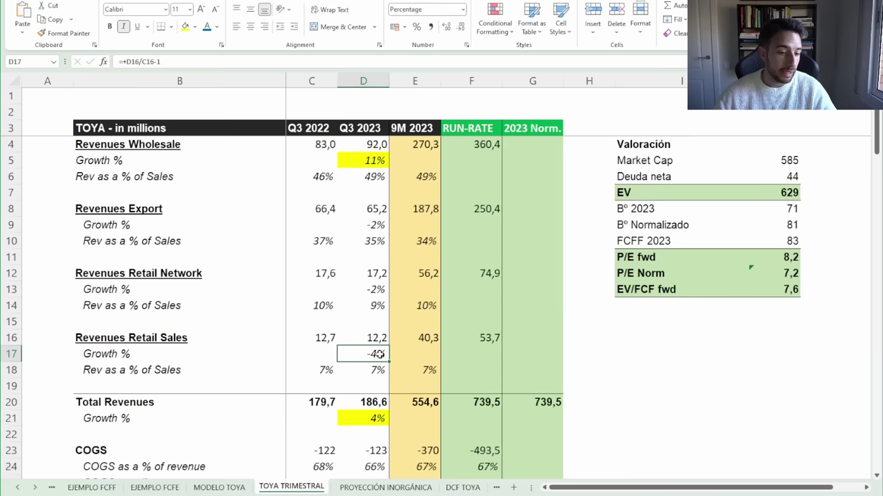
Check Toya's Q3 2023 total revenue growth and compare wholesale revenues between Q3 2022 and Q3 2023
scroll(376, 311, down, 2)
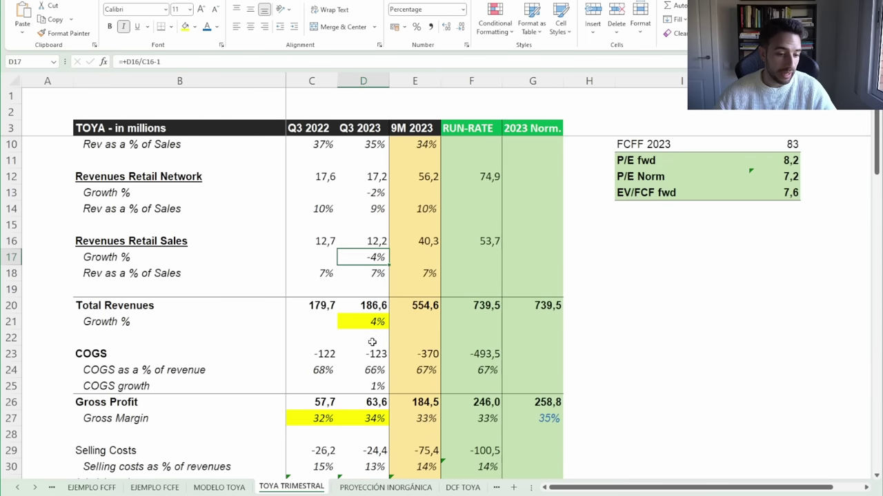
click(352, 320)
scroll(349, 302, up, 2)
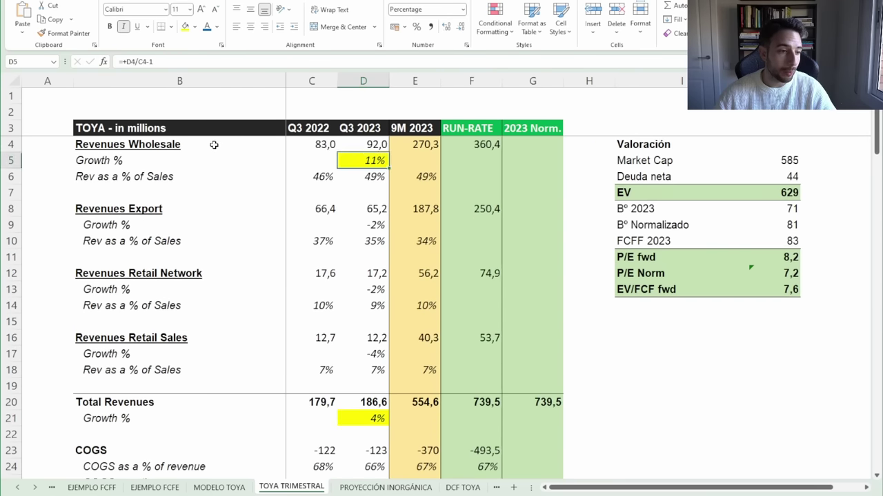
drag(228, 144, 388, 144)
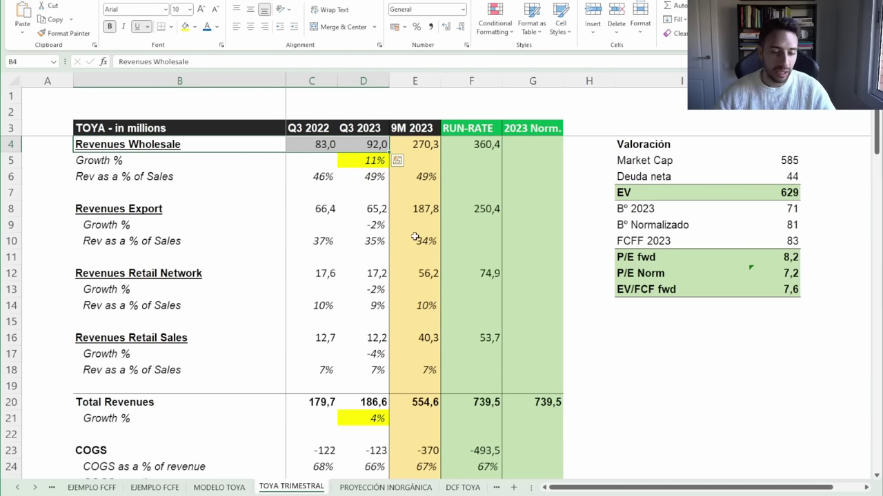
Review the run-rate revenues and compare their total with 2023 total revenues and growth in the MODELO TOYA sheet
click(485, 128)
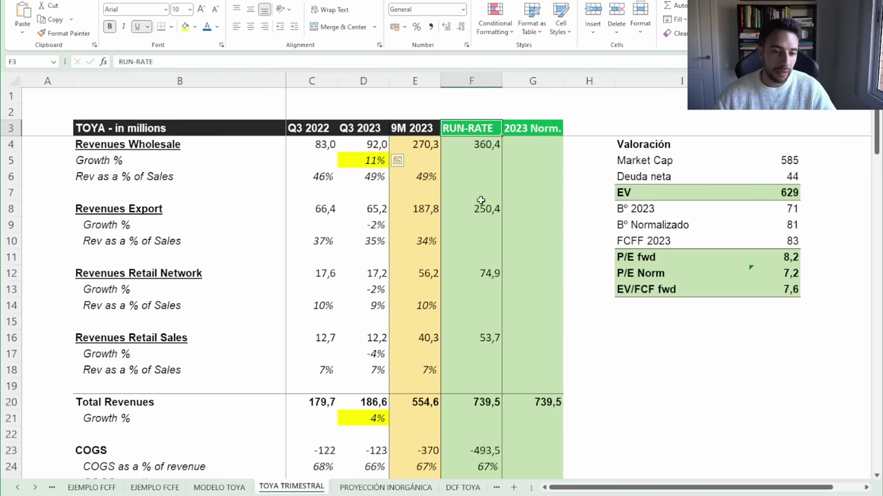
drag(481, 200, 463, 419)
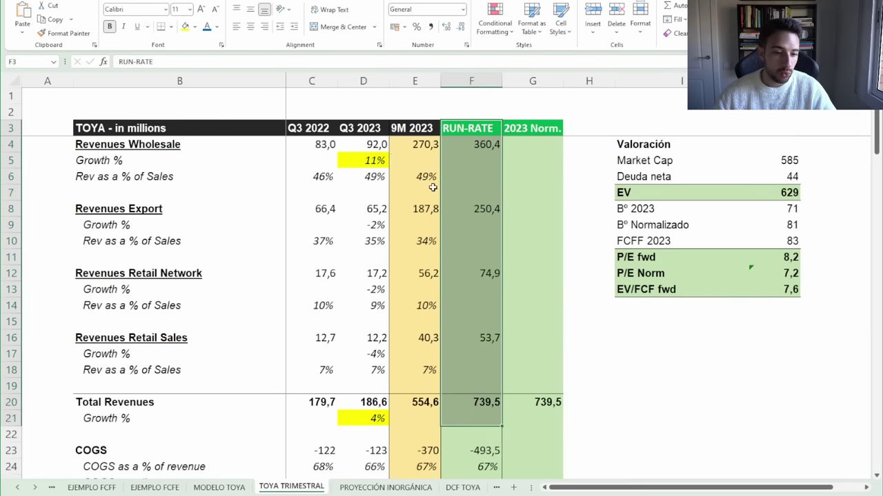
click(492, 402)
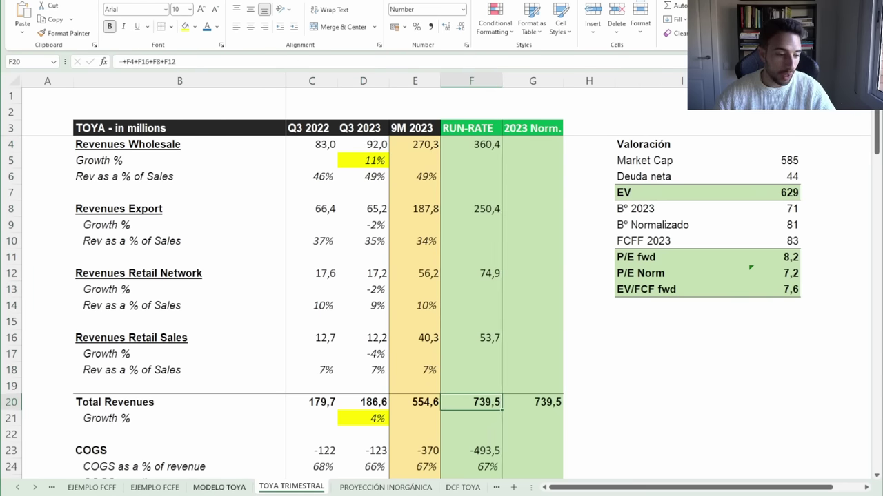
click(218, 487)
click(577, 357)
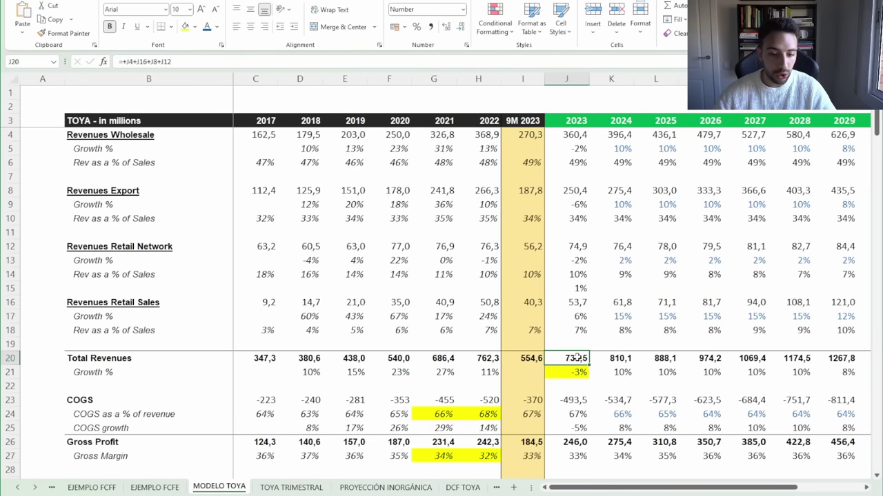
click(580, 373)
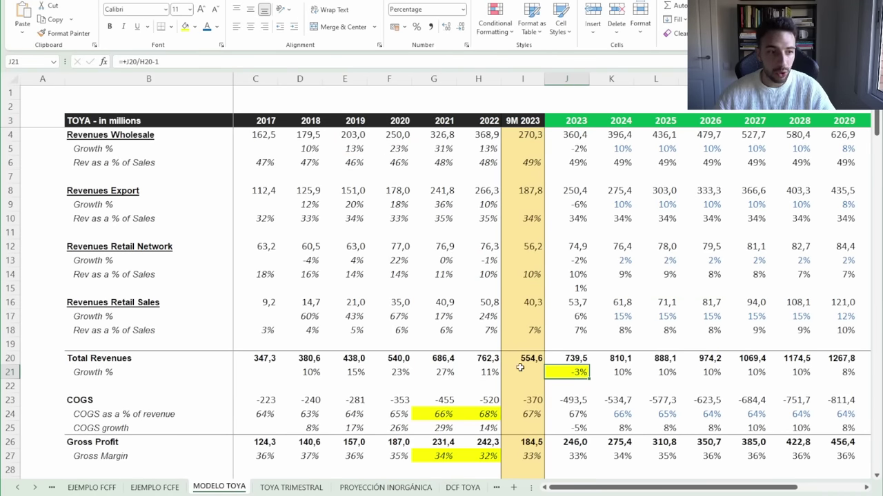
Compare Toya's total revenue growth for 2018 to 2022 with the growth forecast for 2024 to 2032
mouse_move(672, 491)
mouse_down()
mouse_move(731, 492)
mouse_move(657, 492)
mouse_move(679, 491)
mouse_up()
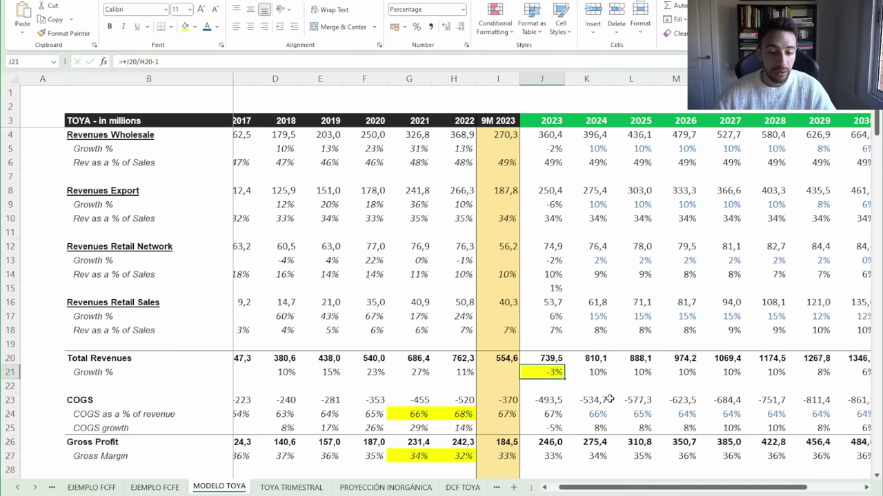
drag(288, 374, 460, 371)
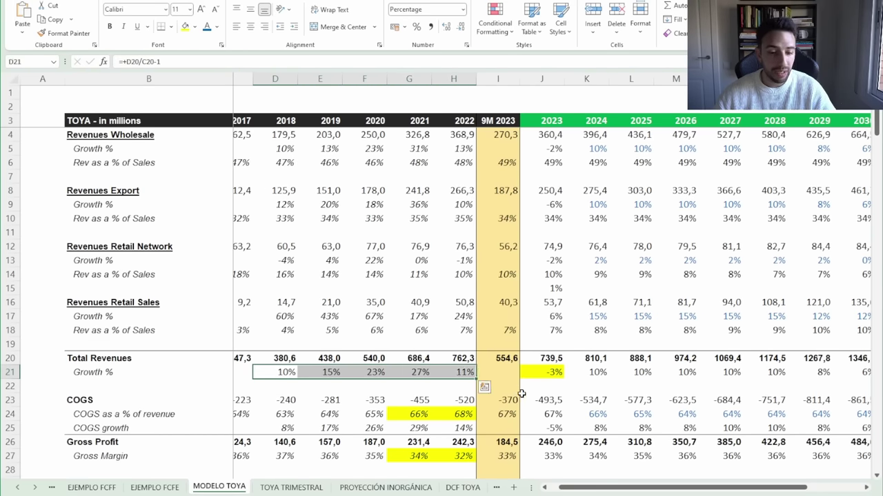
drag(648, 489, 704, 488)
drag(457, 372, 817, 372)
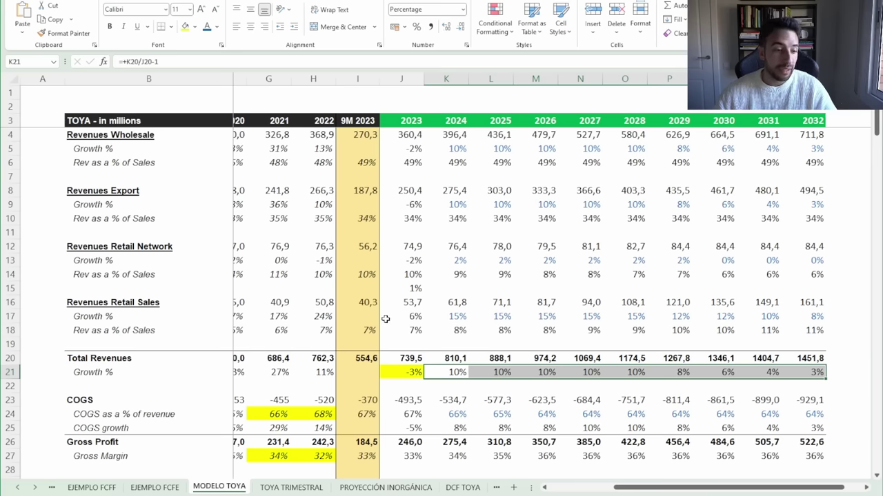
Examine retail sales as a percentage of total revenues in 2017, 9M 2023 and the forecast years up to 2032
drag(626, 487, 545, 488)
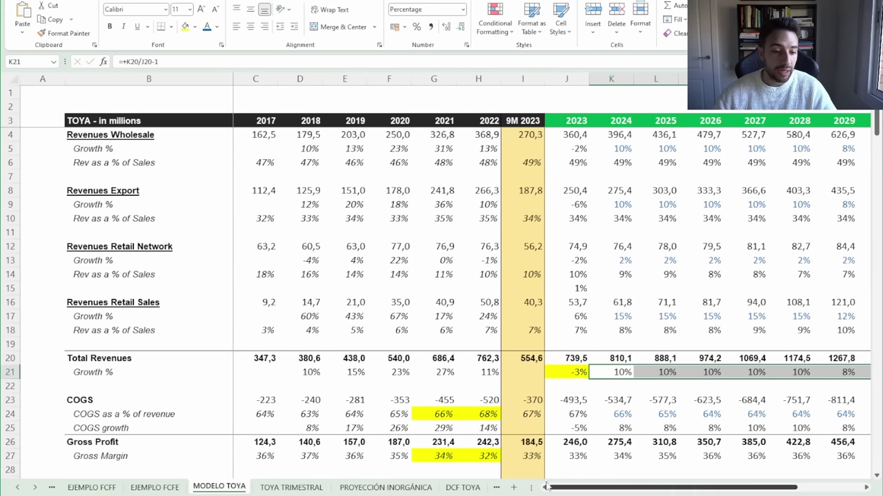
click(283, 331)
click(265, 331)
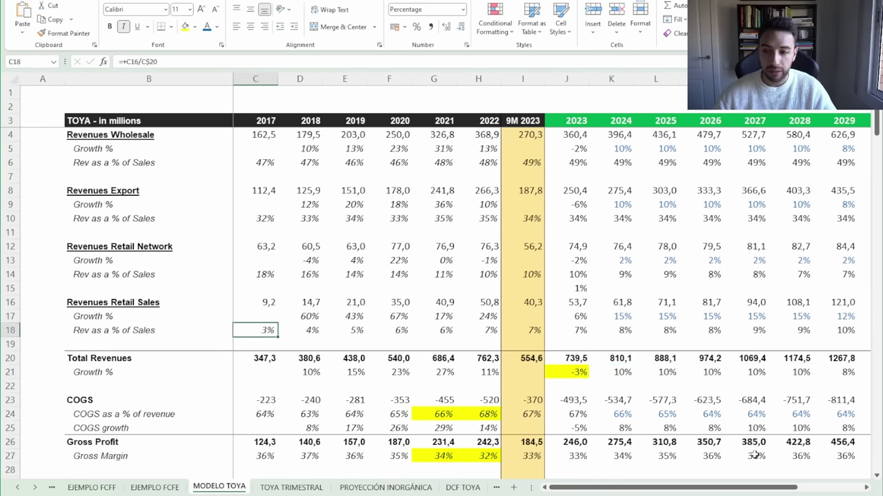
scroll(441, 276, up, 1)
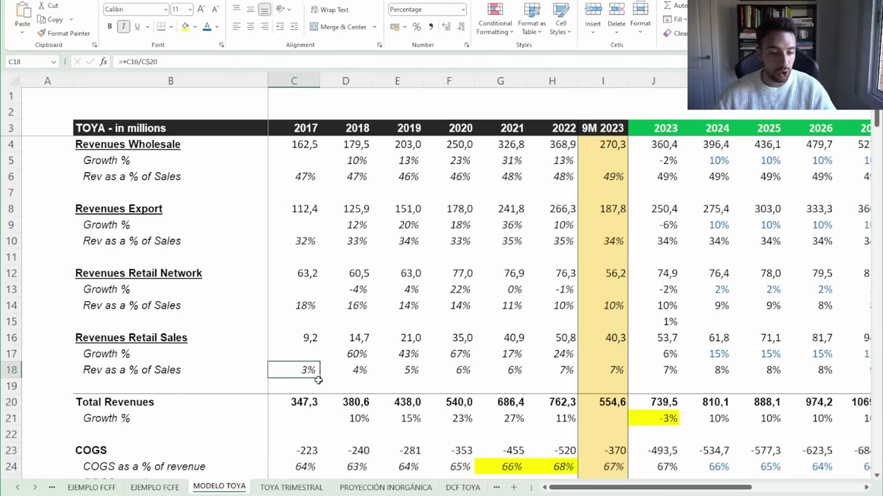
click(590, 371)
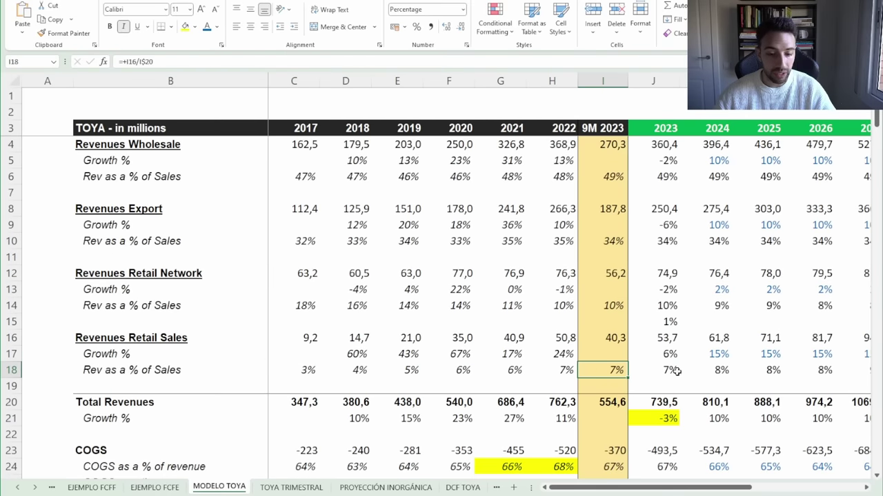
drag(686, 492, 796, 492)
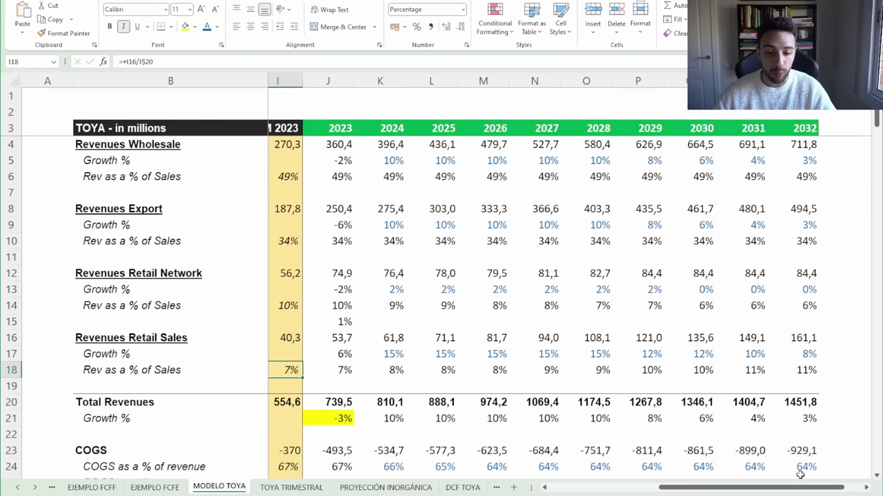
drag(803, 370, 448, 370)
Review the 2024 to 2032 forecasts for COGS as a percentage of revenue and for gross margin
drag(676, 491, 657, 488)
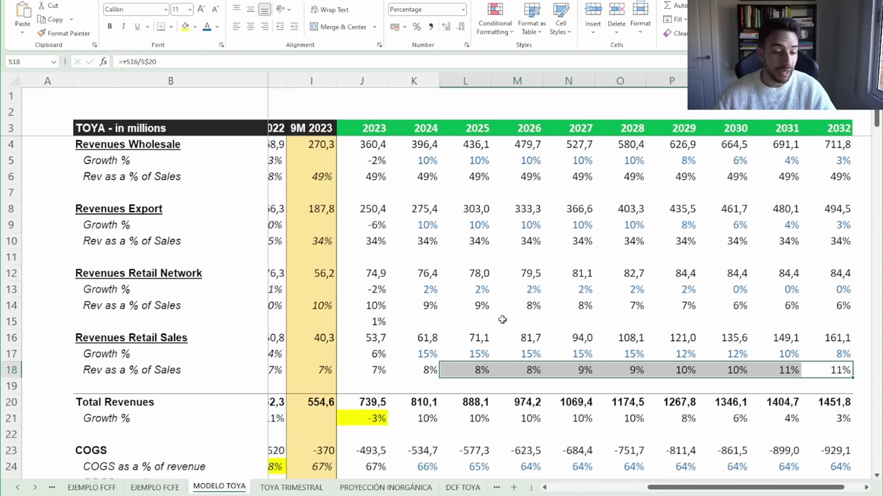
scroll(476, 335, down, 2)
drag(429, 371, 842, 373)
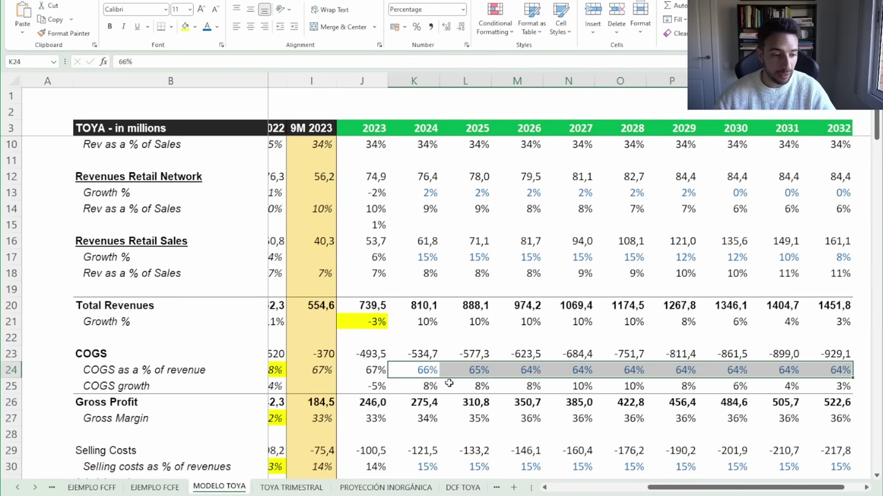
scroll(449, 383, down, 1)
drag(427, 371, 843, 369)
Examine the historical COGS as a percentage of revenue from 2019 through 9M 2023
drag(788, 488, 680, 494)
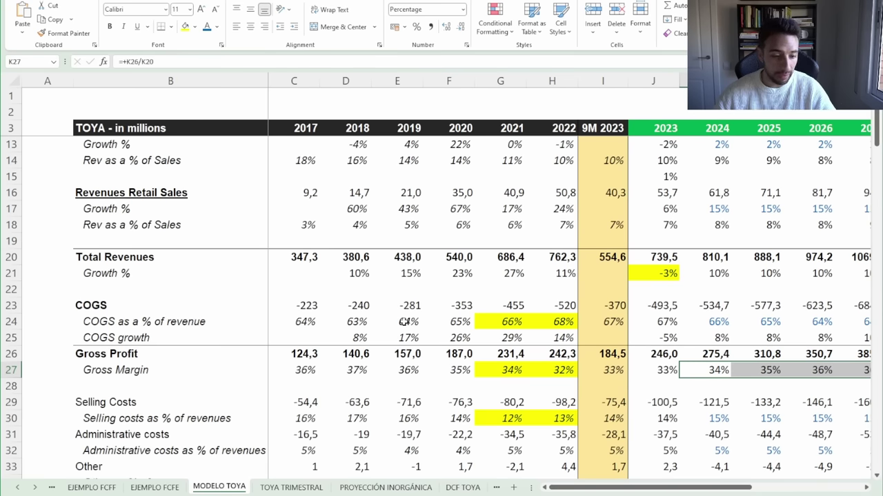
click(405, 322)
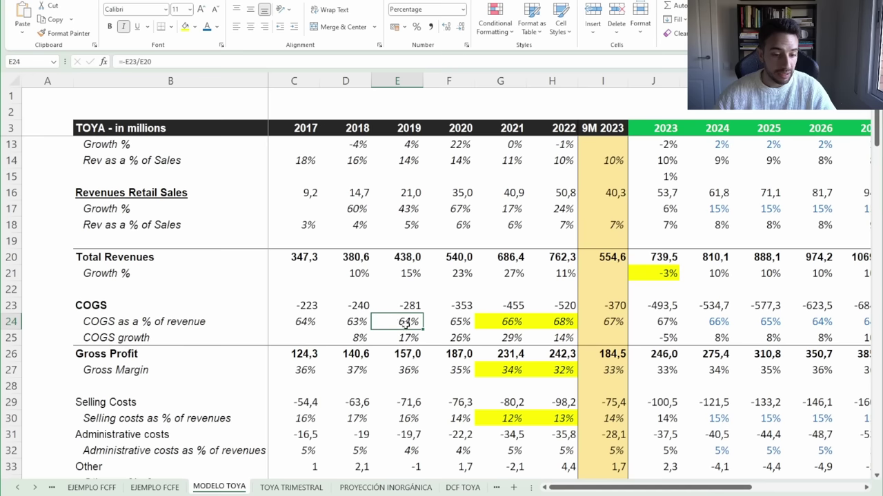
click(480, 325)
click(551, 324)
click(609, 321)
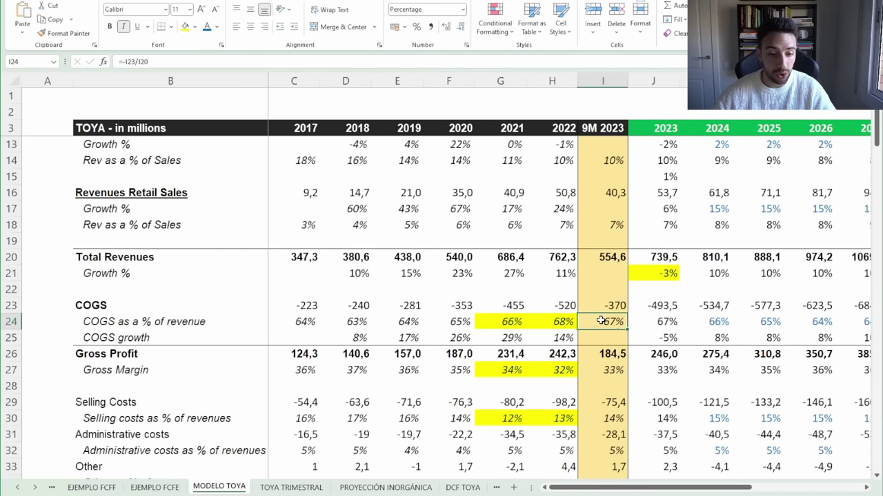
Compare Toya's gross margin for Q3 2022 and Q3 2023 in the TOYA TRIMESTRAL sheet
click(295, 488)
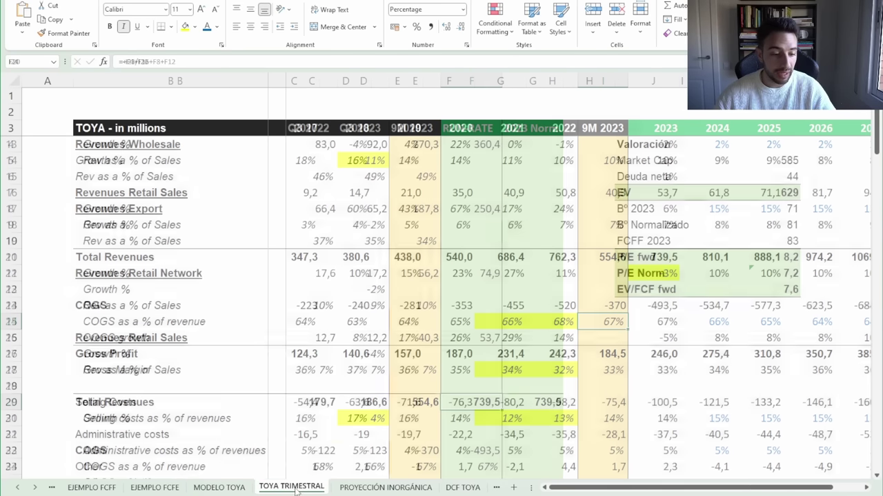
scroll(435, 269, down, 2)
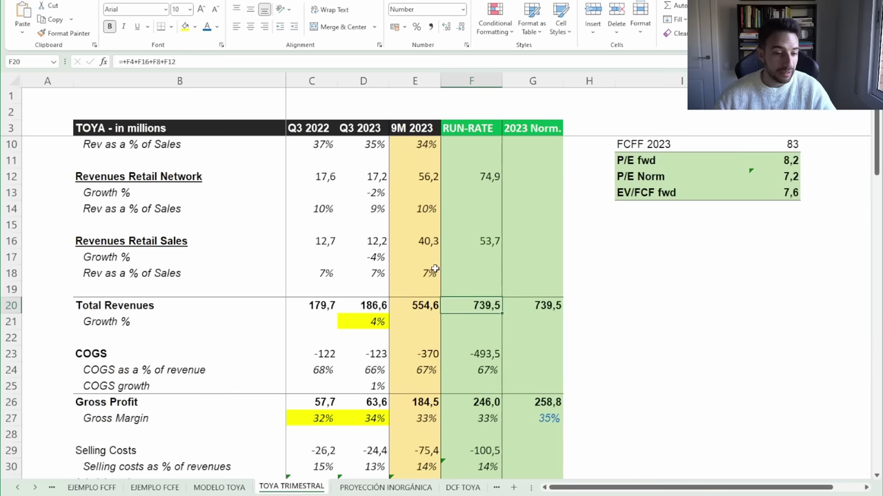
scroll(435, 269, down, 4)
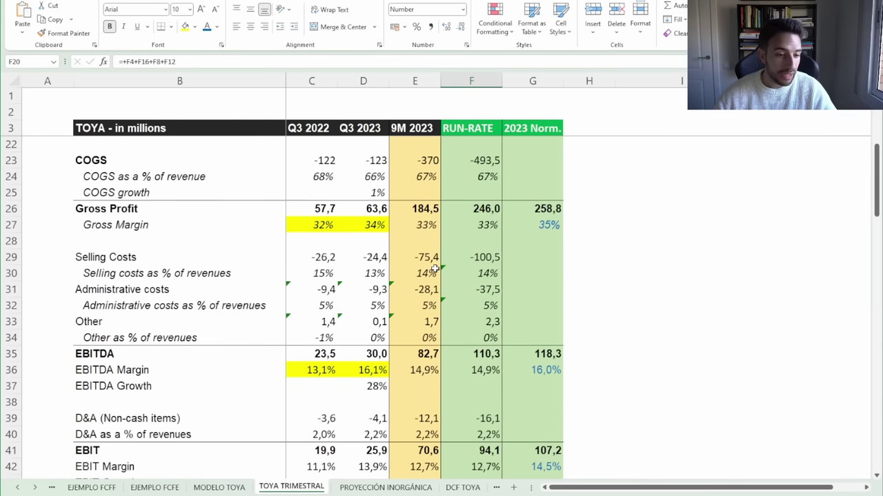
scroll(435, 269, up, 2)
click(316, 272)
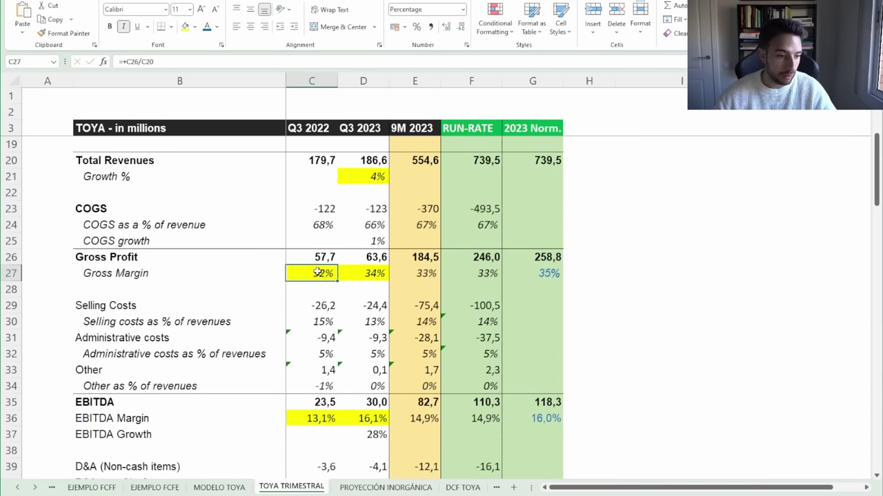
click(371, 275)
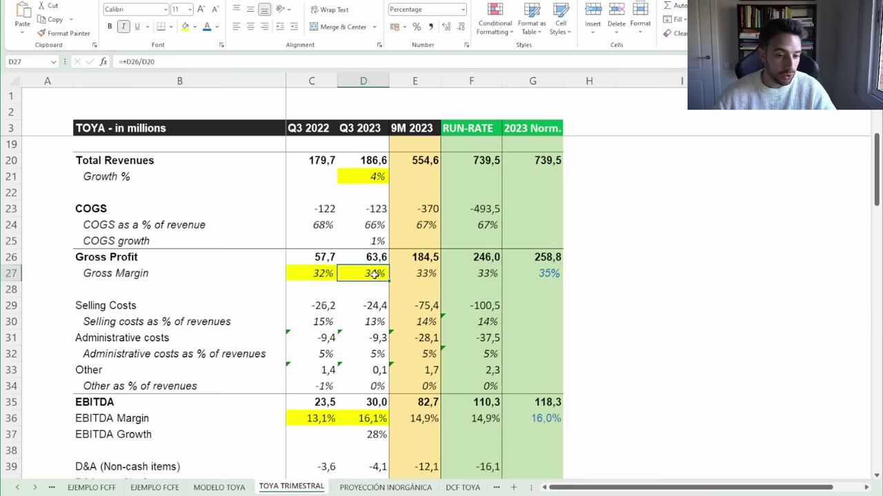
Review the quarterly EBITDA margin for Q3 2022, Q3 2023 and 9M 2023
scroll(386, 368, down, 4)
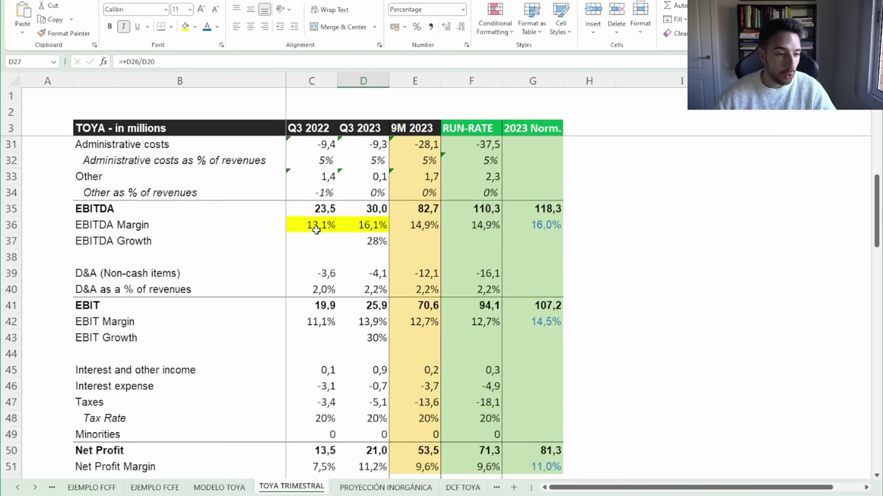
scroll(320, 231, up, 1)
click(321, 273)
click(373, 273)
click(414, 274)
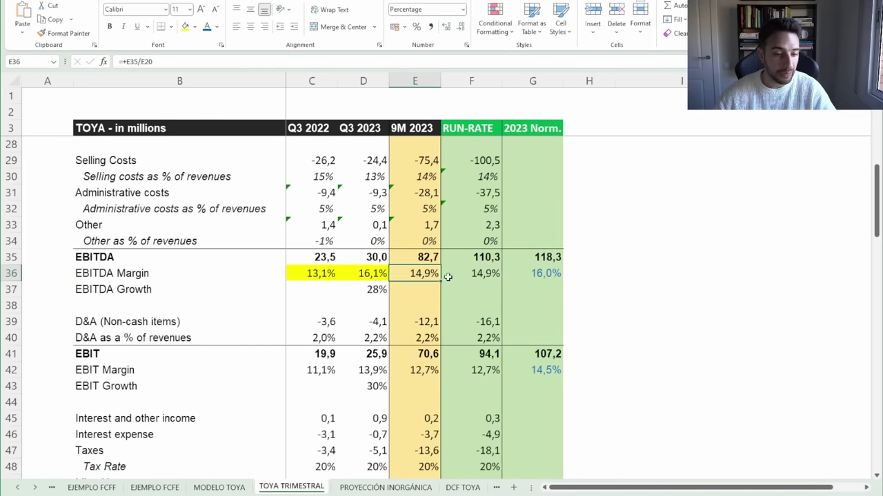
Return to the MODELO TOYA sheet and examine COGS as a percentage of revenue in the historical years up to 2022
click(219, 488)
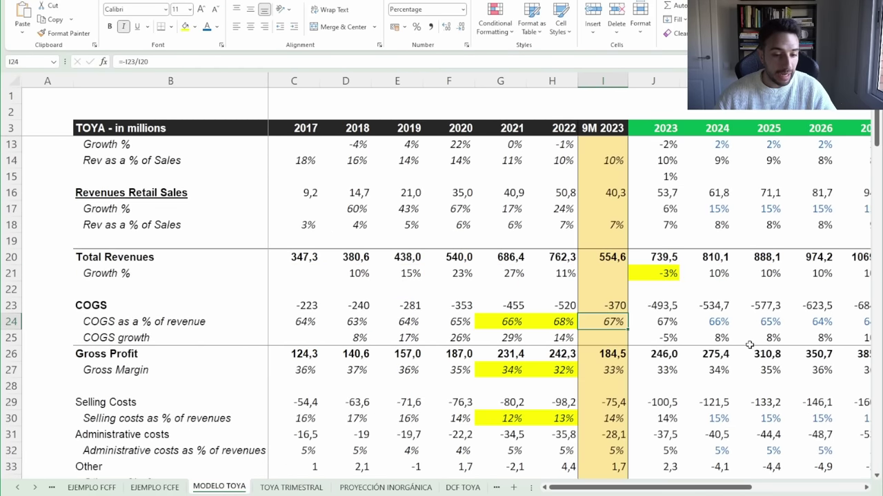
scroll(706, 380, down, 2)
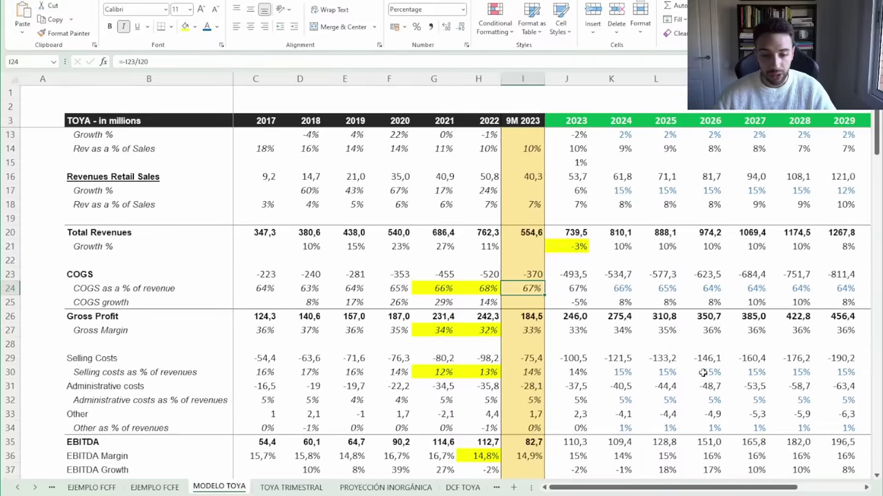
scroll(482, 386, right, 2)
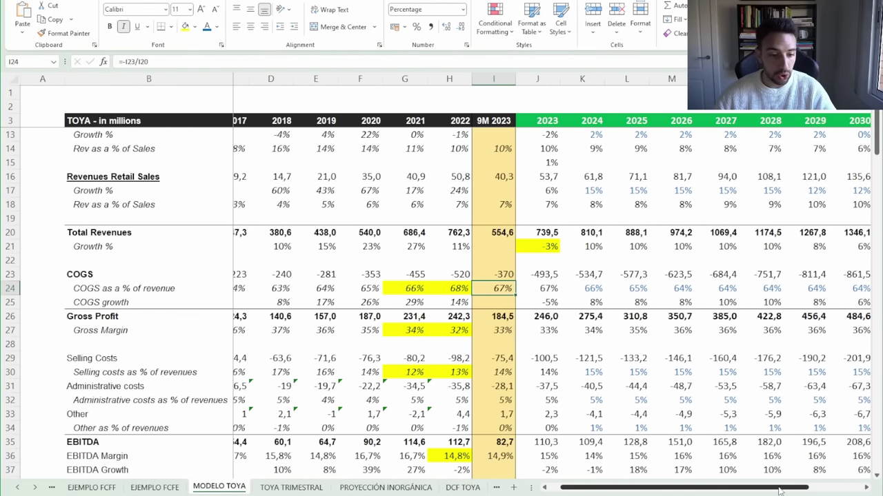
click(356, 284)
drag(322, 288, 422, 287)
drag(461, 289, 458, 287)
click(405, 289)
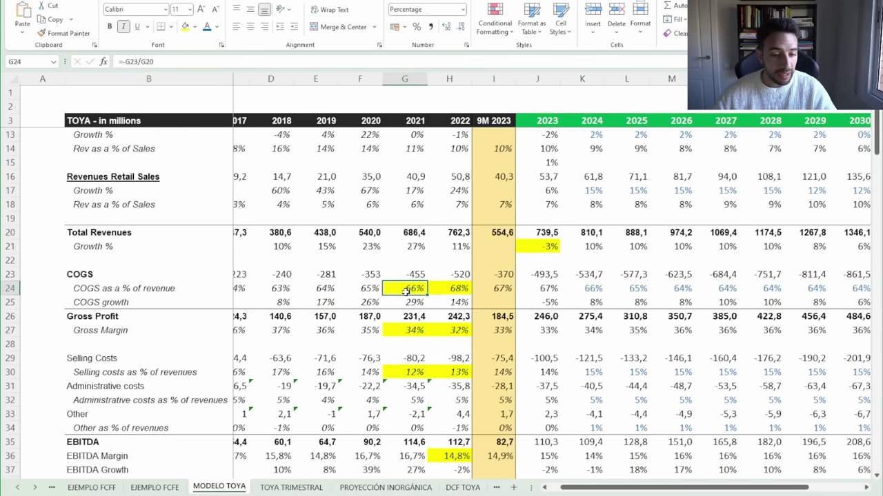
click(286, 290)
click(464, 291)
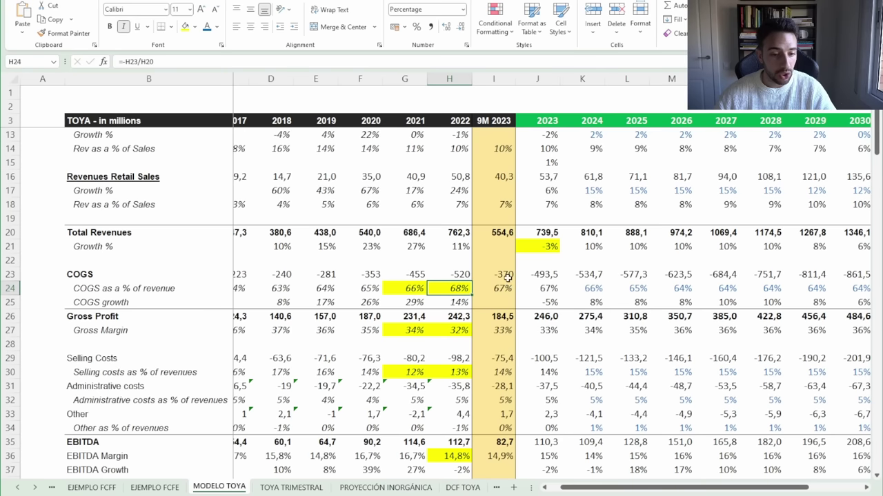
Compare the 2021 and 2022 COGS percentages with the 2027 and 2028 forecasts and the 2018 to 2020 levels
drag(454, 288, 414, 284)
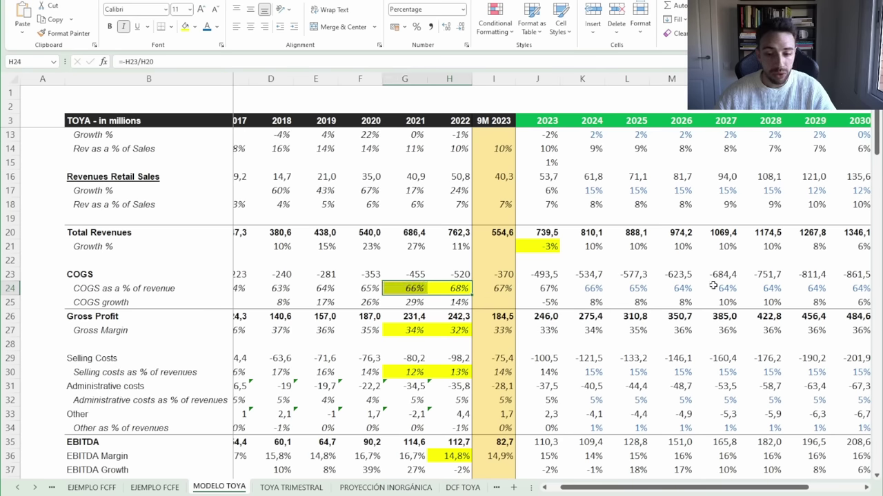
drag(772, 288, 713, 287)
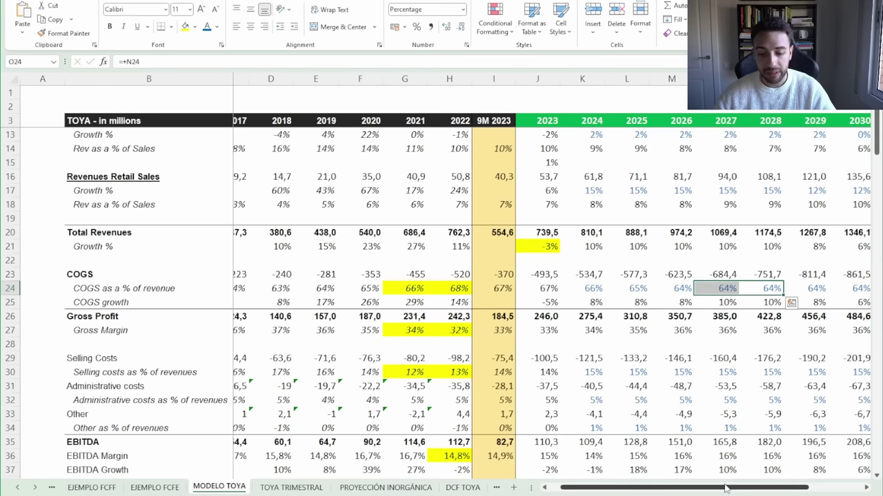
drag(726, 488, 714, 489)
drag(293, 287, 386, 293)
Compare the historical EBIT margin from 2018 through 9M 2023 with the forecast EBIT margin up to 2032
scroll(320, 288, down, 4)
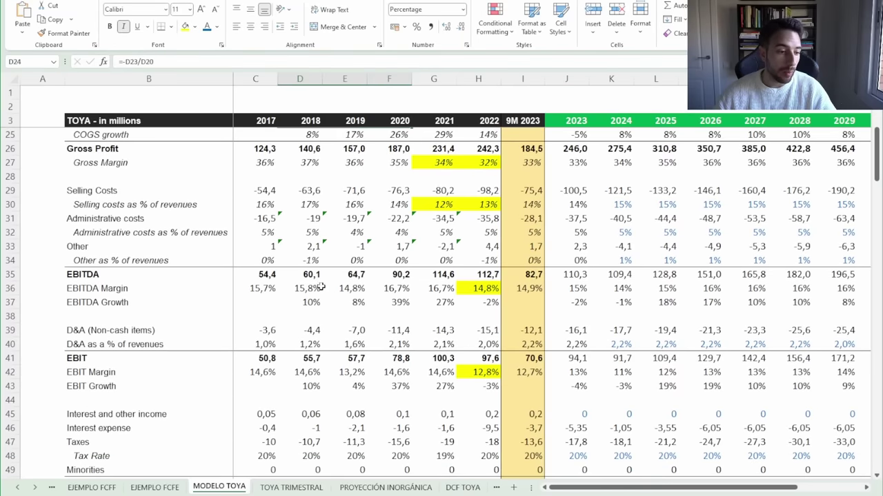
scroll(294, 297, down, 1)
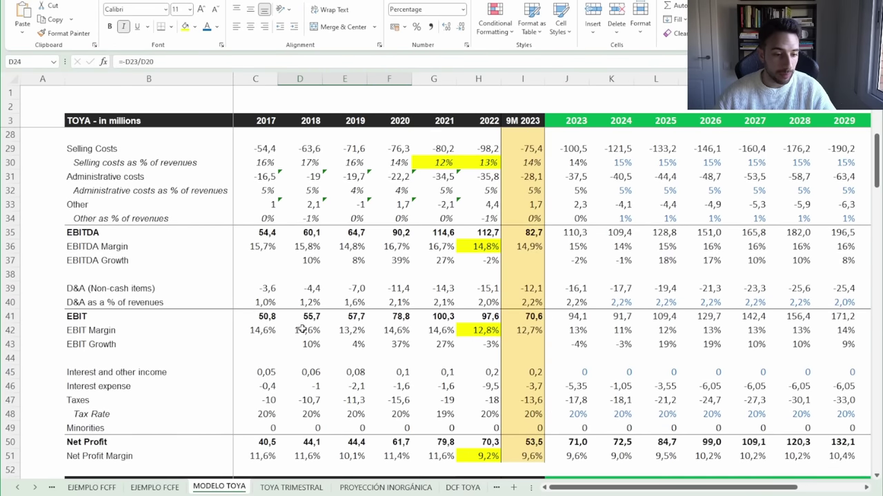
drag(303, 330, 397, 330)
click(474, 331)
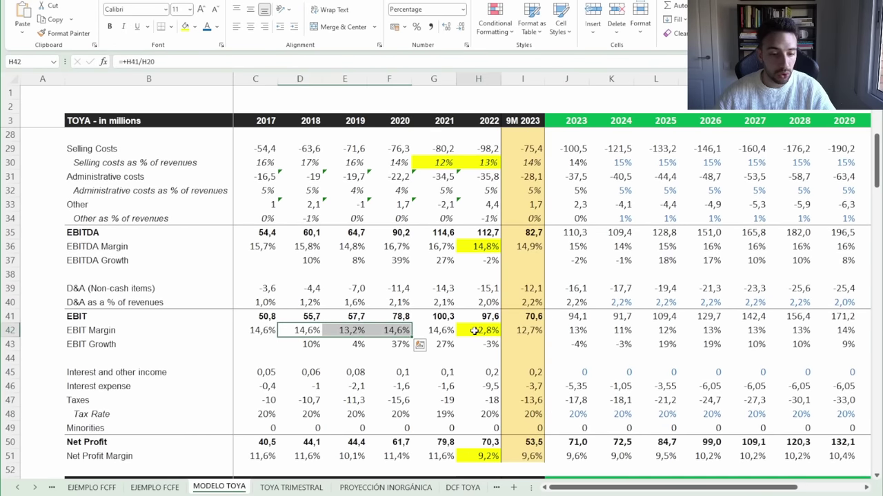
click(527, 333)
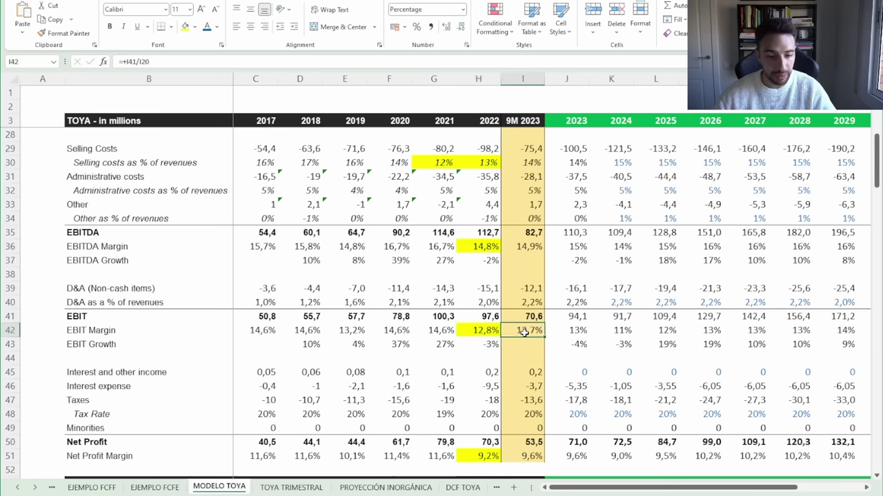
click(566, 331)
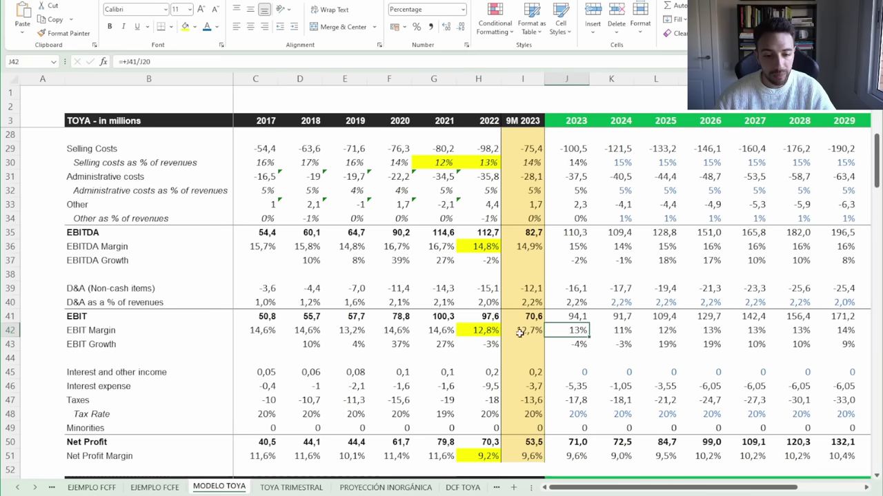
drag(605, 487, 677, 471)
drag(579, 332, 791, 327)
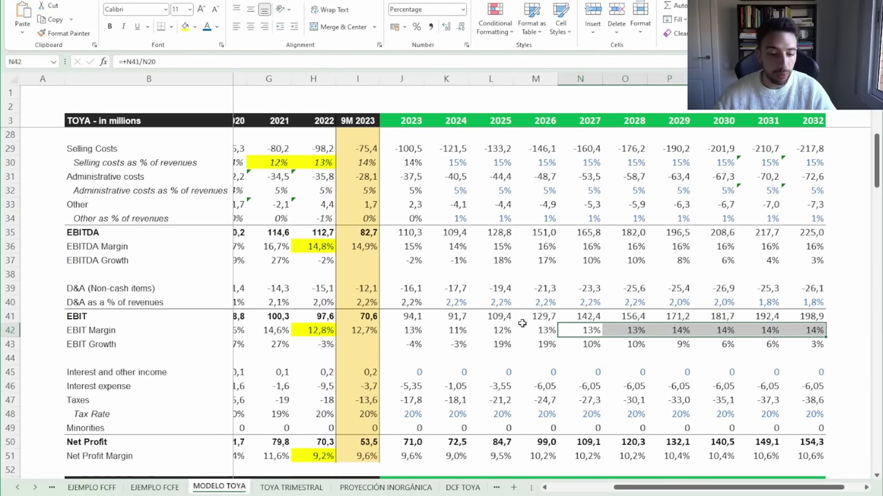
scroll(522, 323, up, 8)
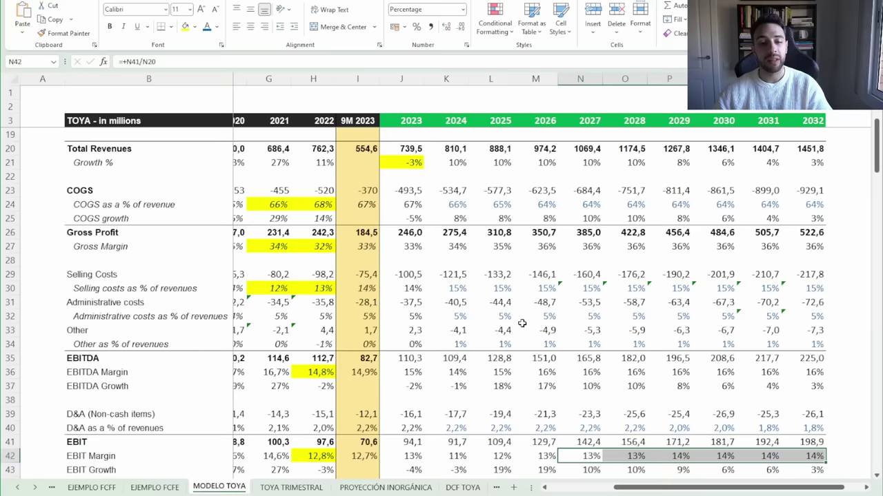
scroll(522, 323, down, 9)
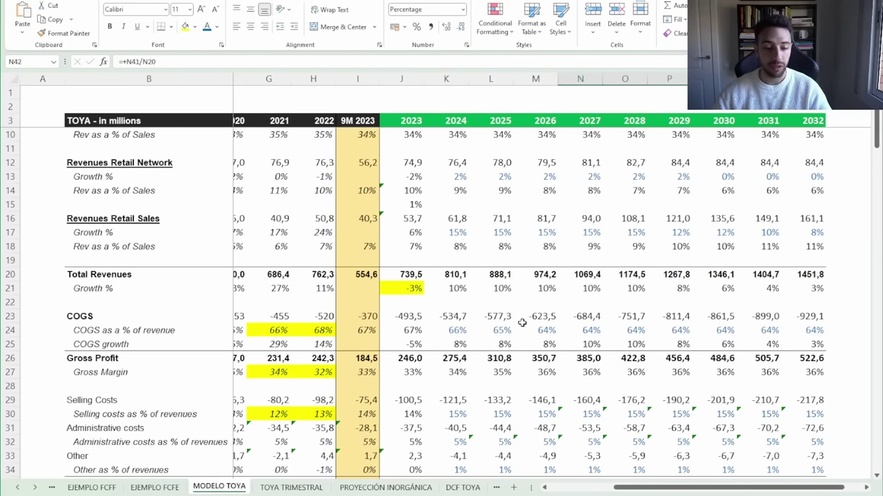
scroll(522, 324, up, 6)
scroll(522, 323, up, 3)
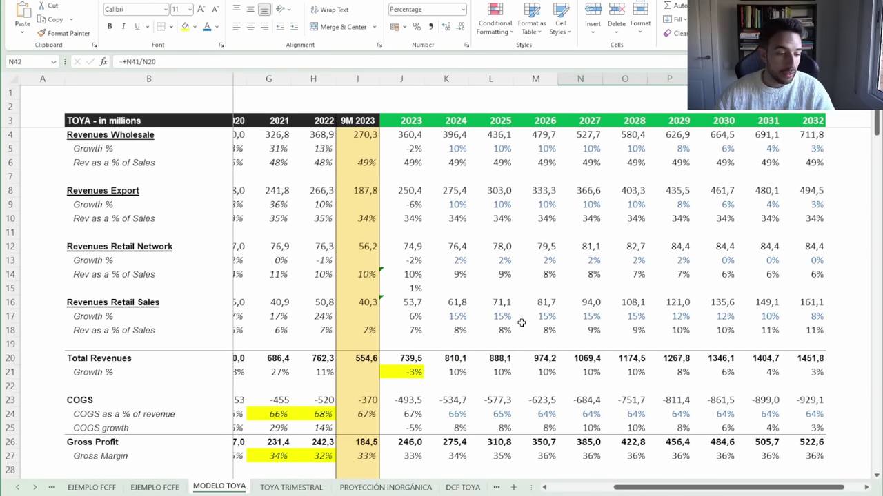
Examine the 9M 2023 inventory change, total balance sheet changes and operating cash flow in the TOYA TRIMESTRAL cash flow statement
key(ctrl+Page_Down)
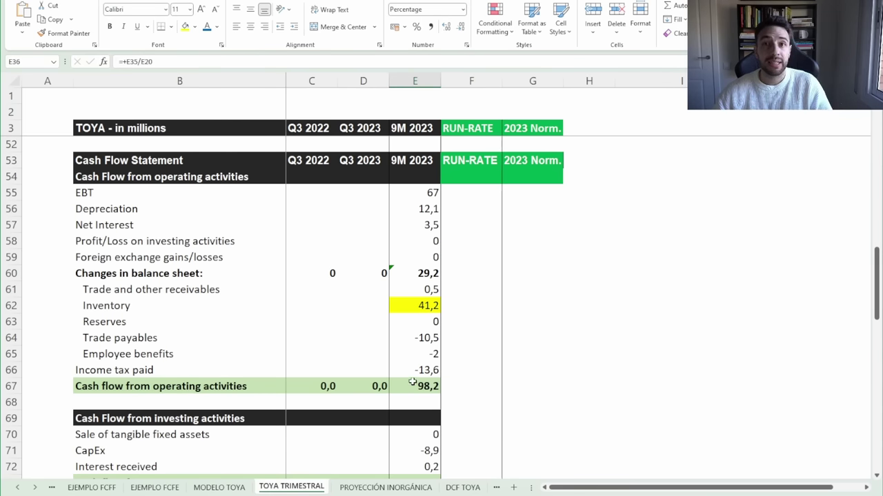
click(433, 312)
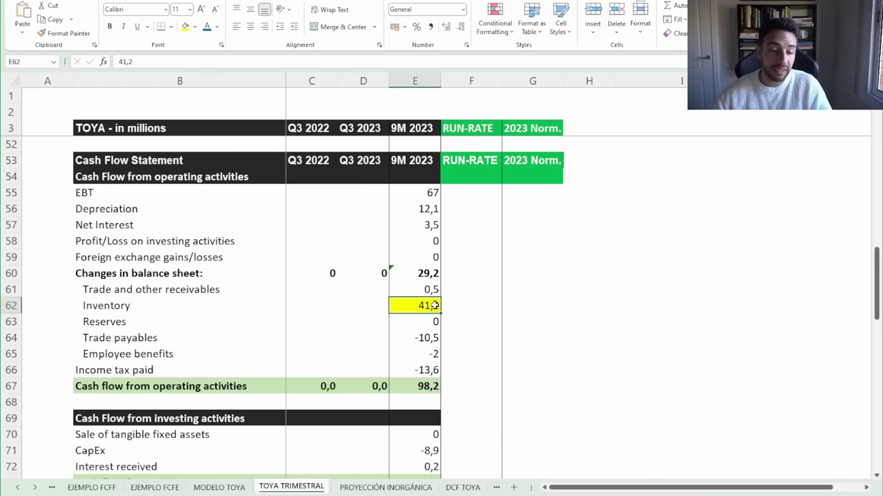
click(431, 273)
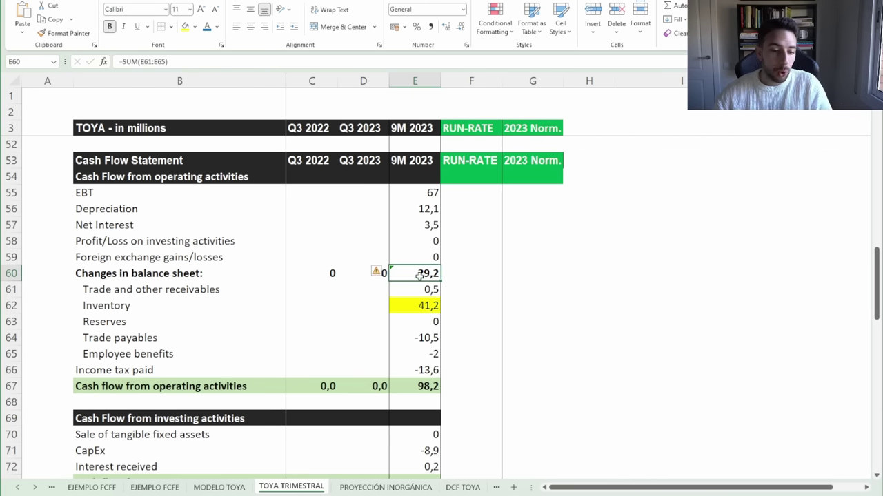
click(422, 306)
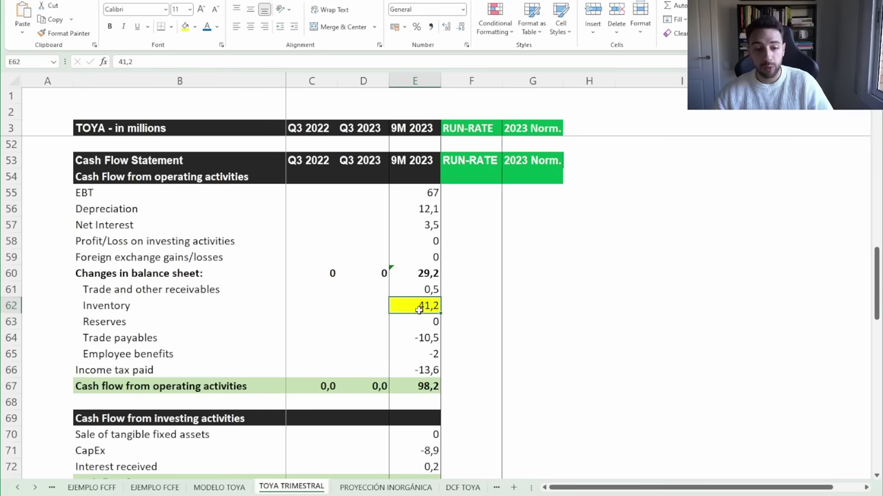
click(420, 383)
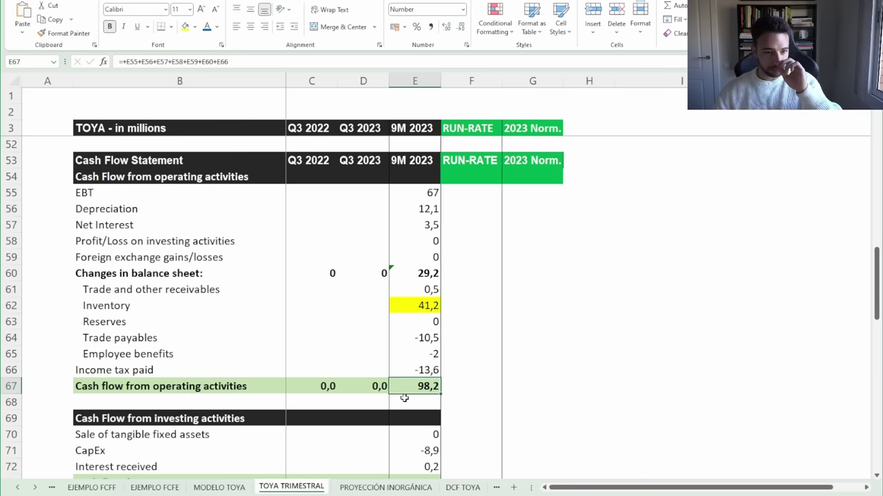
click(455, 387)
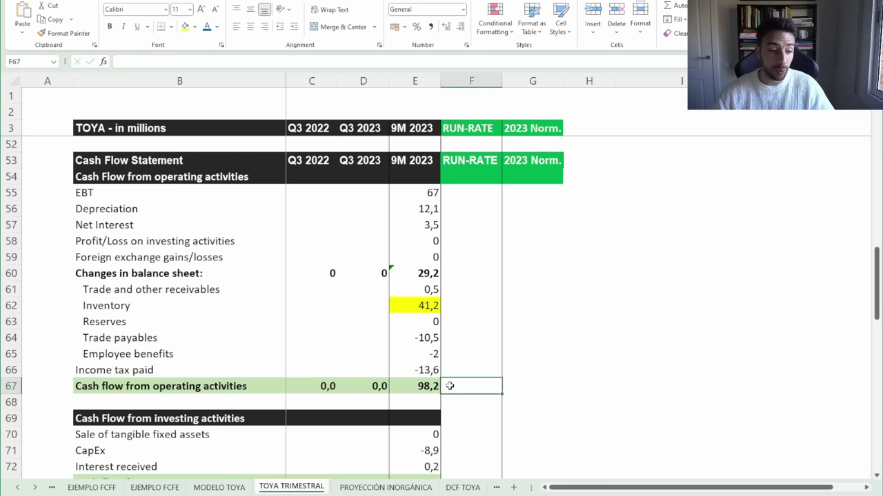
scroll(433, 378, down, 2)
Review the change in working capital for 2018 to 2022 and for 2023 in the MODELO TOYA sheet
key(ctrl+Page_Up)
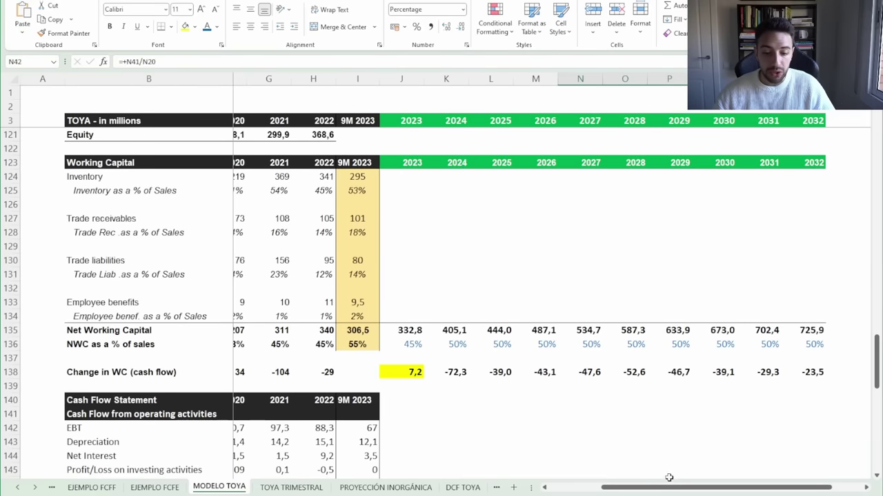
scroll(486, 428, left, 3)
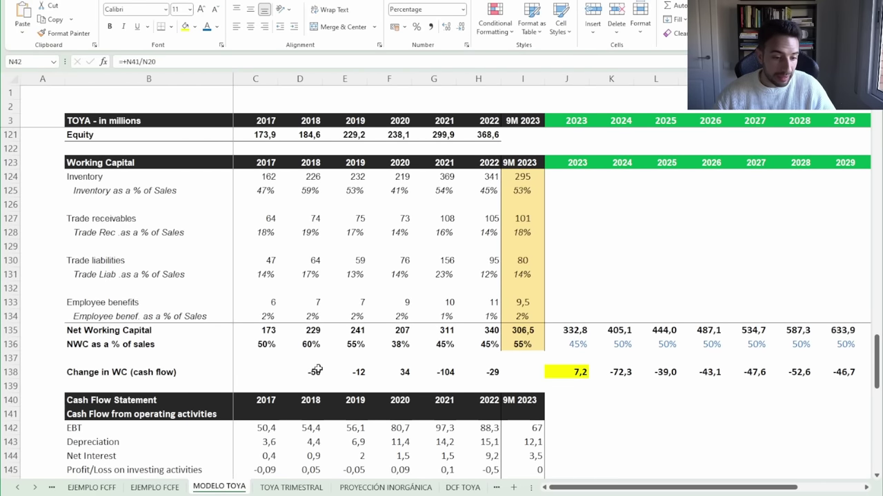
drag(313, 372, 488, 373)
click(557, 372)
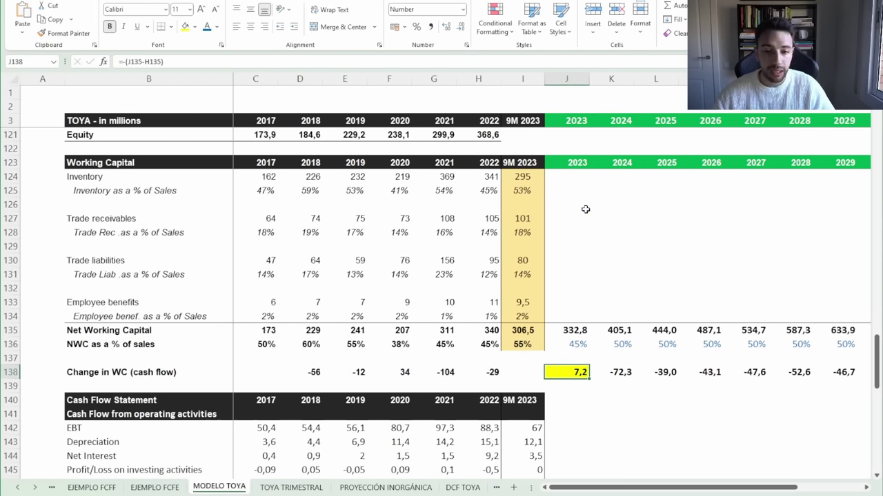
Compare net working capital from 2021 to 2024 with the working capital cash flow changes from 2022 to 2026
drag(687, 491, 732, 491)
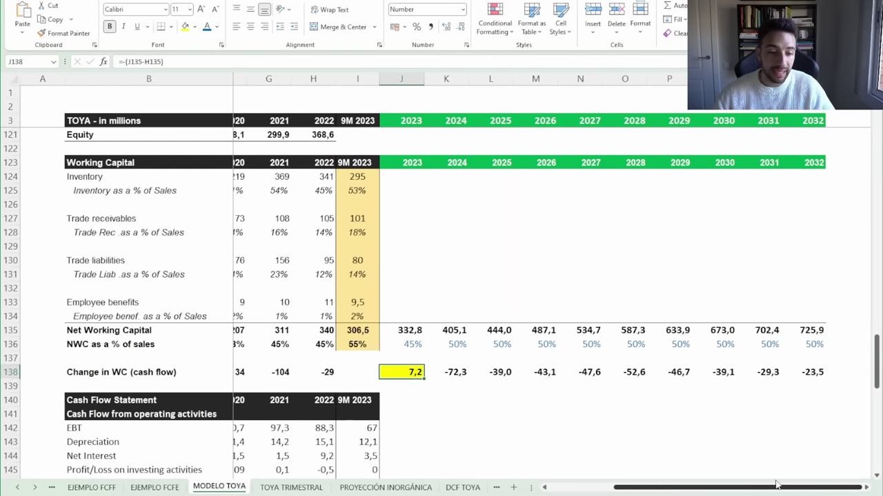
click(408, 333)
click(325, 332)
click(277, 331)
drag(277, 331, 455, 331)
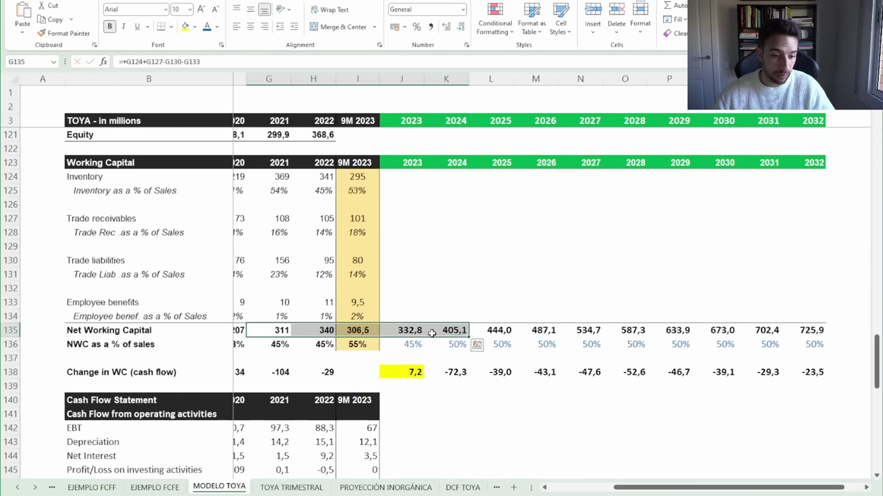
drag(312, 372, 545, 372)
click(416, 372)
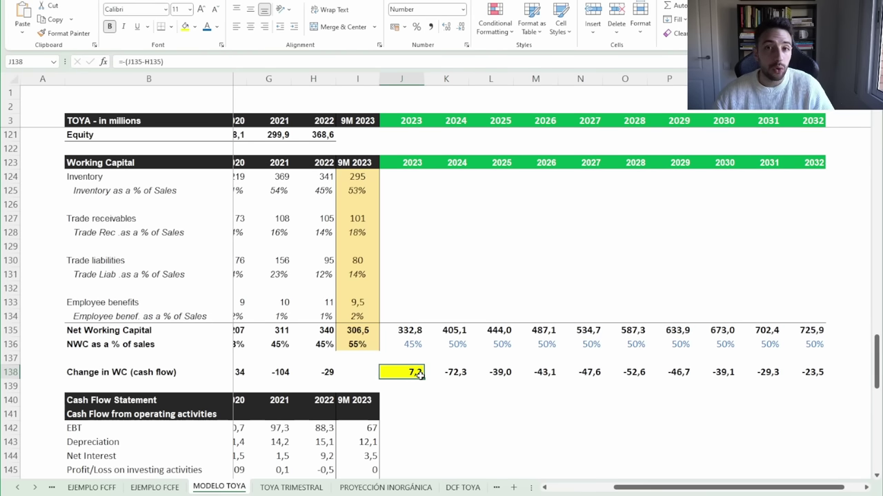
Switch to Discord and read the Q3 2023 comments on sales, margins, operating cash flow and debt repayment in the toya channel
key(alt+Tab)
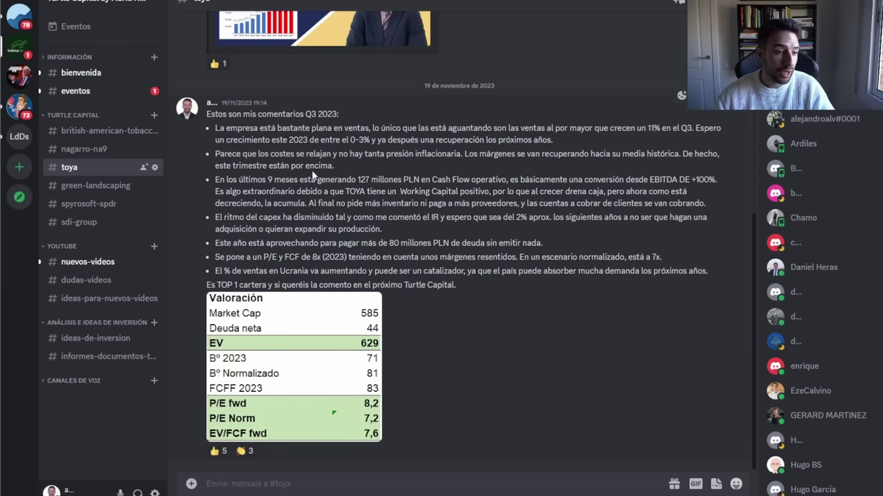
drag(264, 128, 626, 128)
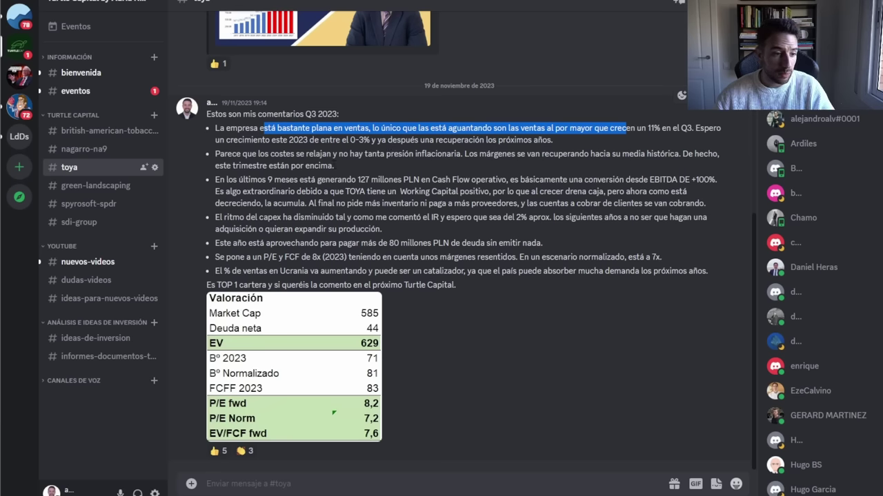
drag(258, 154, 674, 168)
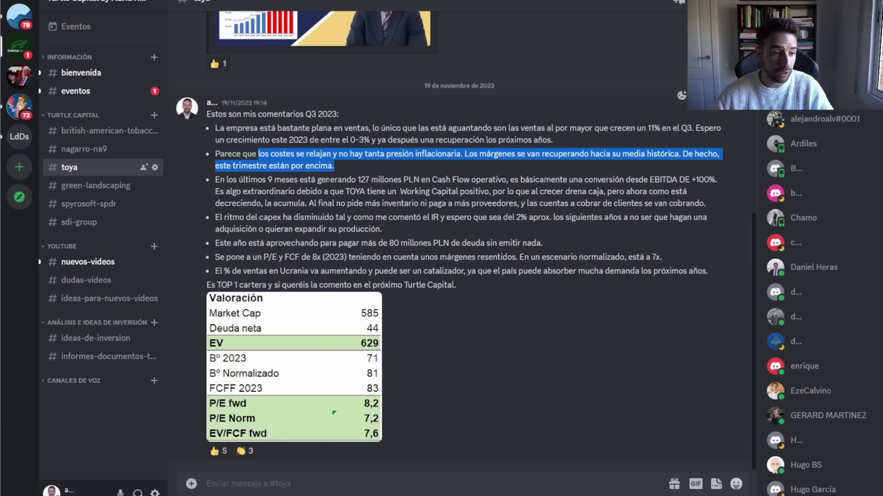
drag(268, 179, 518, 179)
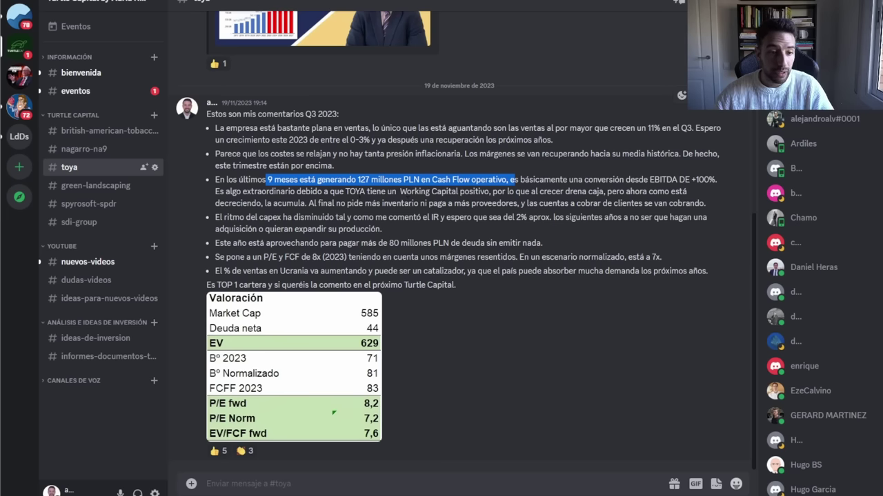
drag(291, 243, 551, 246)
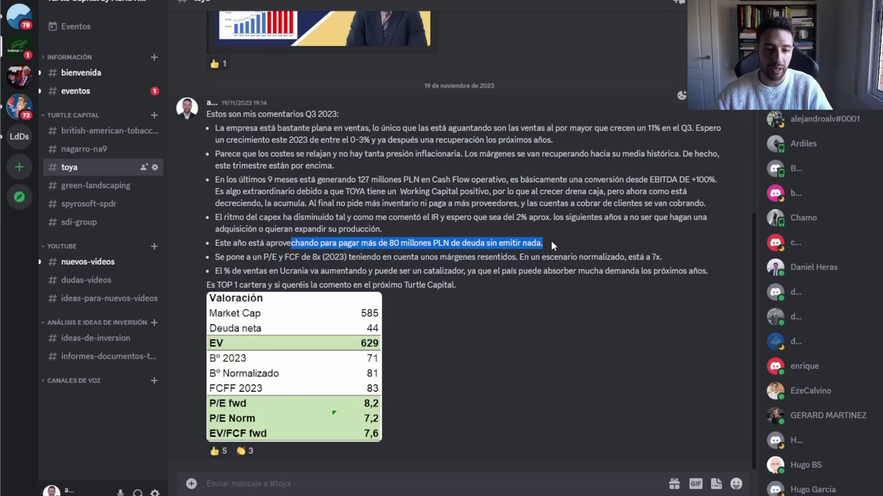
Back in Excel's MODELO TOYA sheet, set 2024 growth to 6% for wholesale and export revenues and 10% for retail sales
key(alt+Tab)
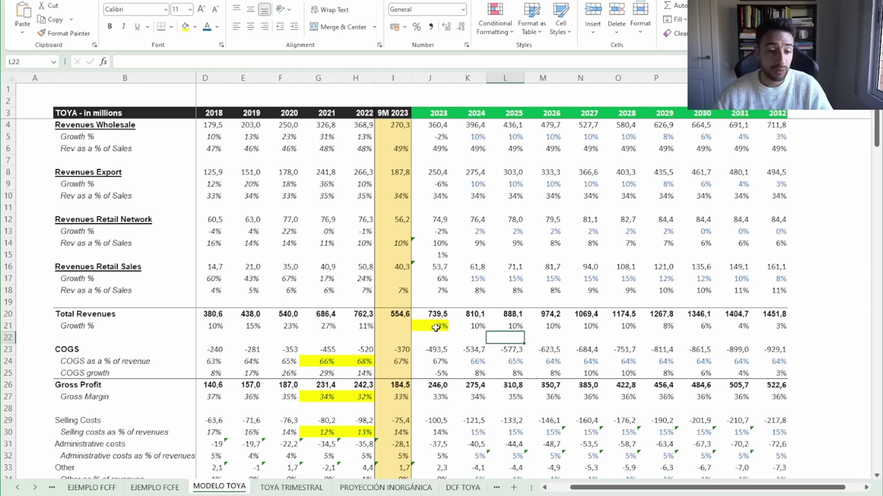
click(435, 328)
click(465, 328)
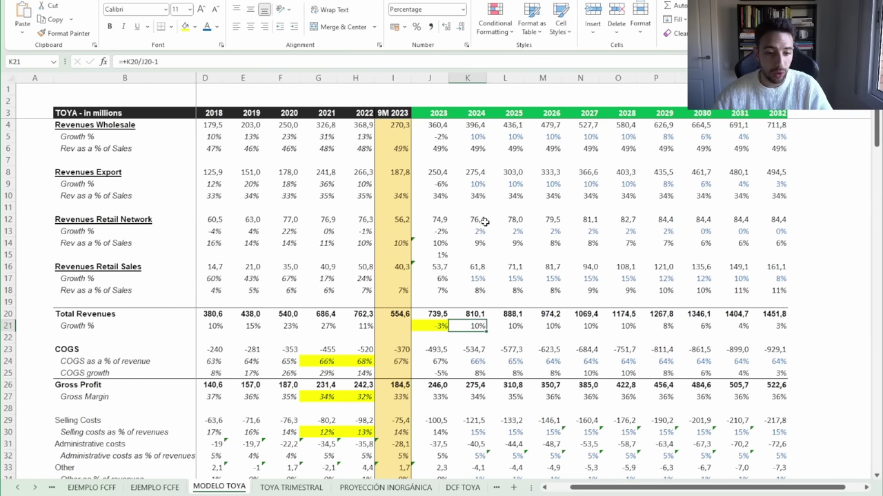
click(478, 185)
click(482, 136)
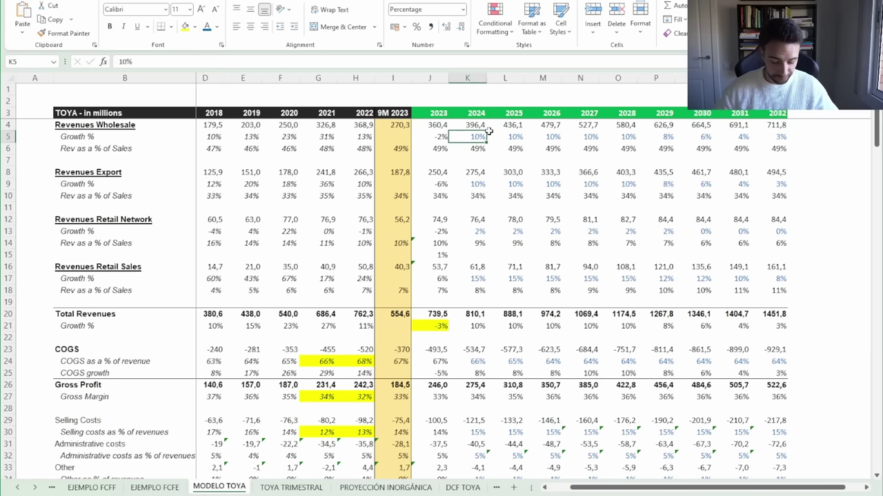
text(6)
key(Return)
key(Down)
key(Down)
key(Down)
key(Down)
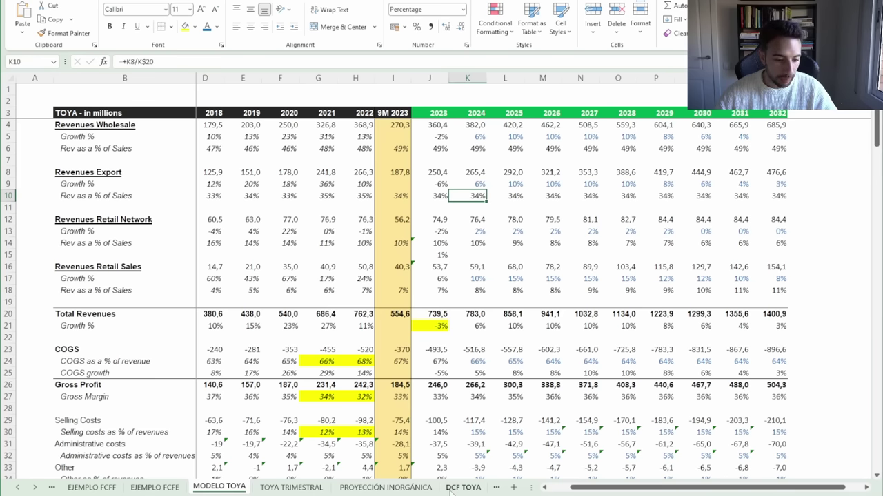
In the VALORACIÓN POR MÚLTIPLOS sheet, compare the 2023 and 2024 P/E multiples and check the PER target prices and CAGR
click(496, 487)
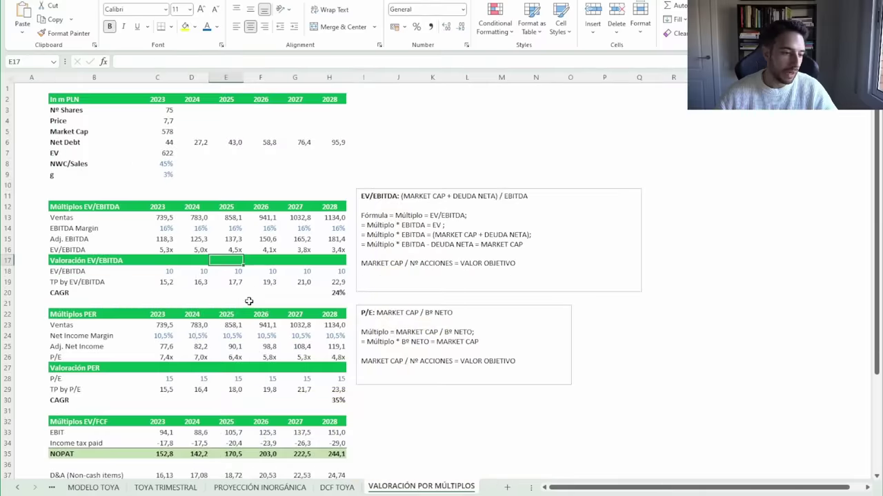
scroll(186, 271, down, 6)
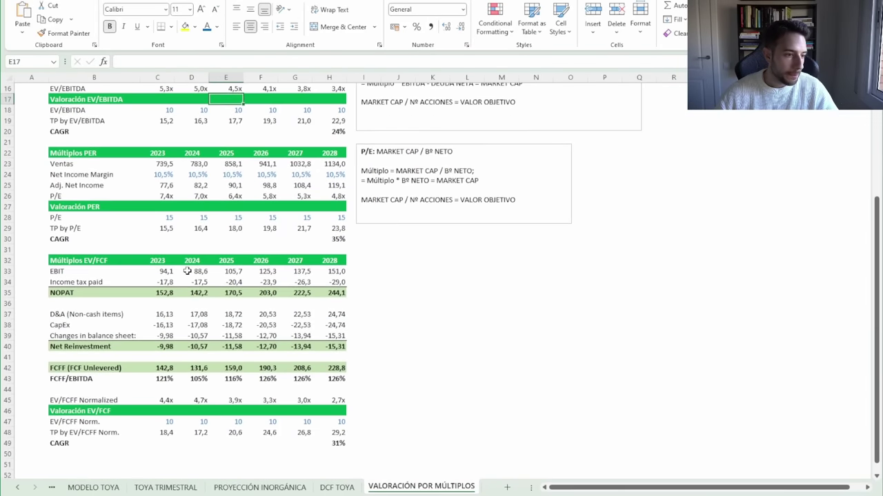
scroll(187, 271, up, 3)
scroll(187, 271, down, 2)
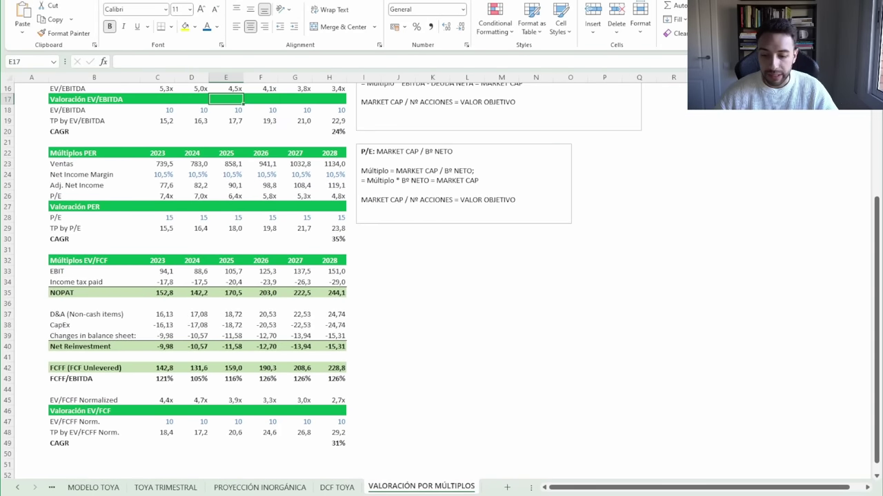
ctrl+scroll(393, 320, up, 3)
scroll(393, 320, down, 1)
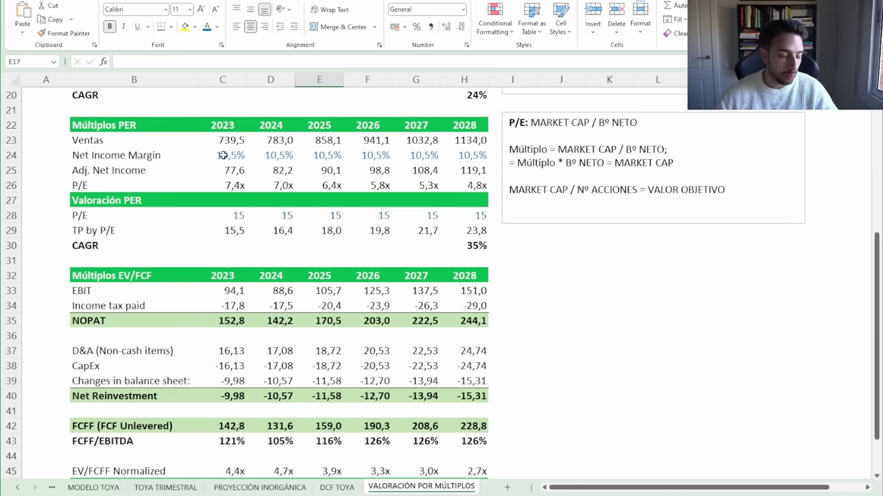
click(233, 184)
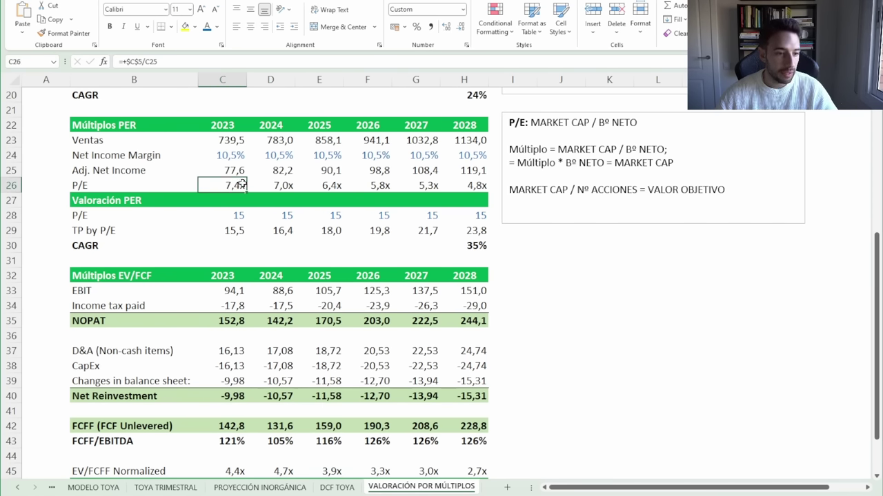
click(273, 187)
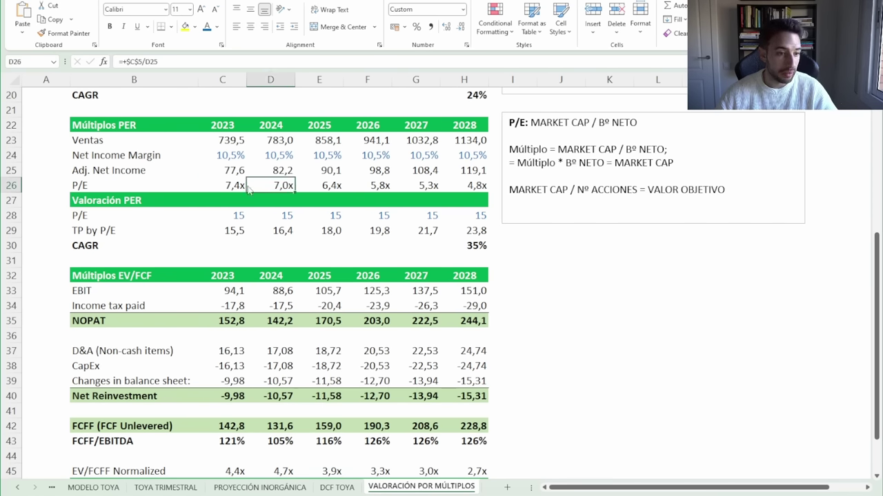
drag(279, 183, 234, 185)
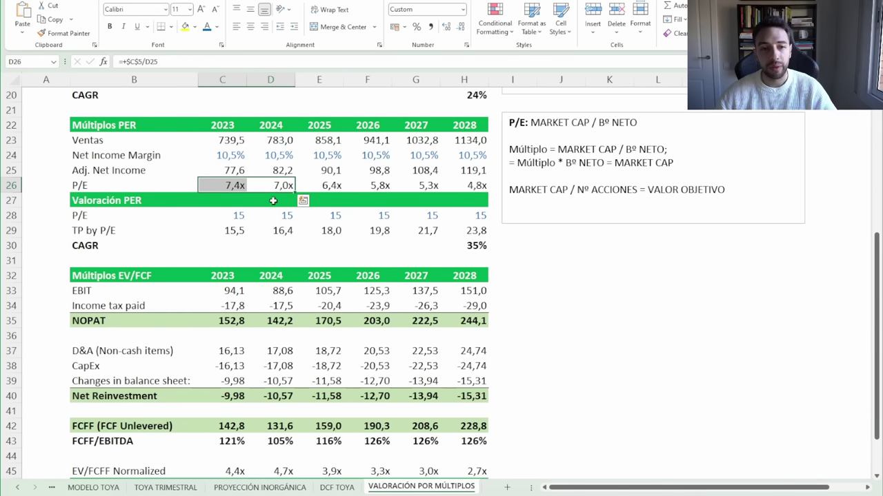
drag(279, 185, 235, 185)
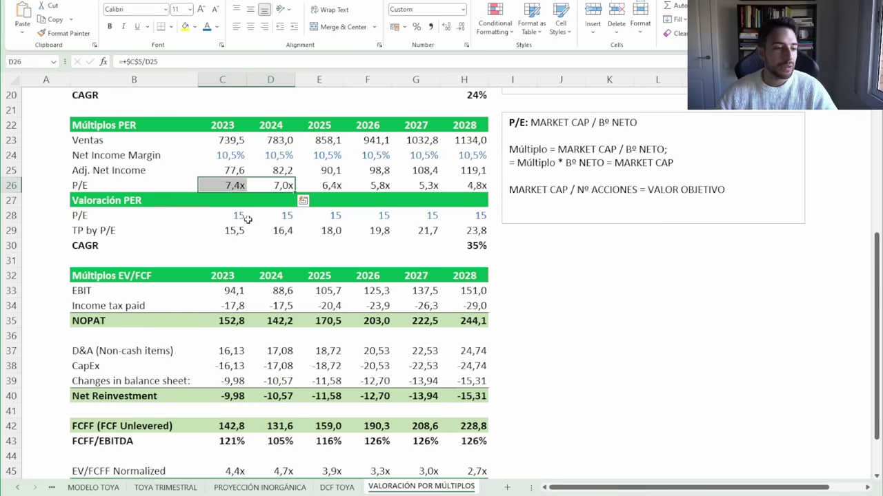
drag(239, 217, 465, 228)
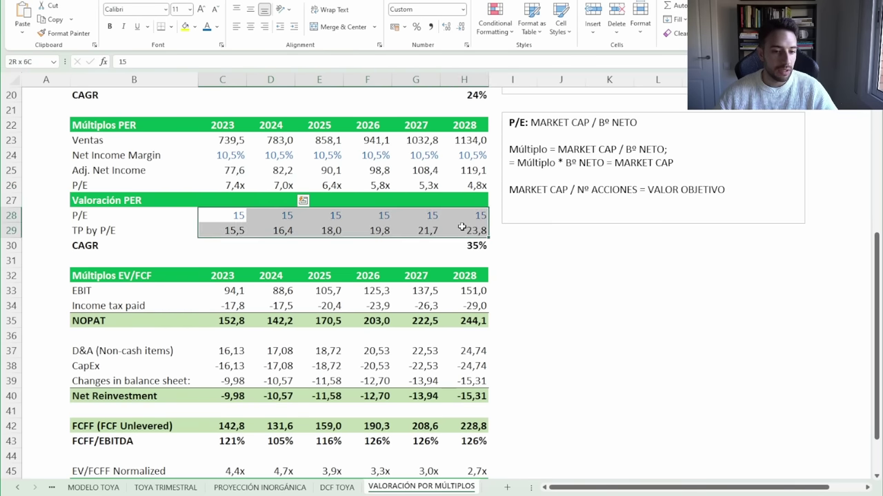
click(483, 245)
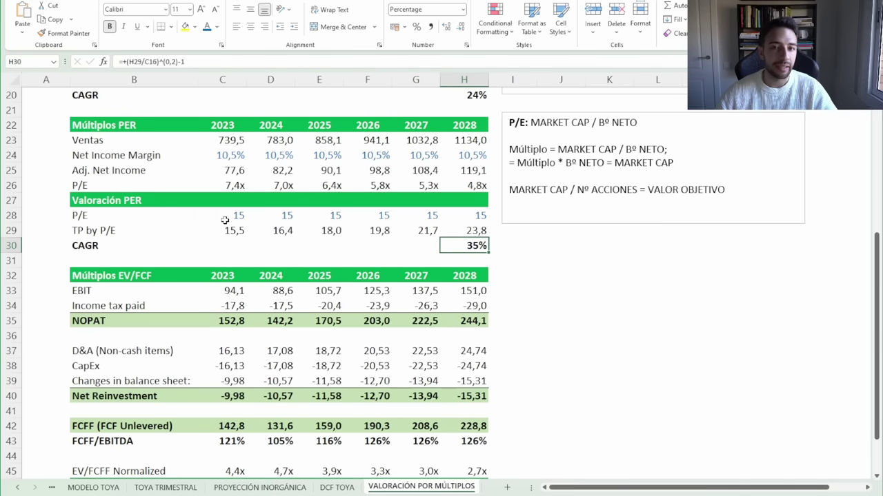
Review the normalized EV/FCFF multiples for 2023 to 2028, the assumed EV/FCFF multiple and the resulting CAGR
scroll(225, 220, down, 1)
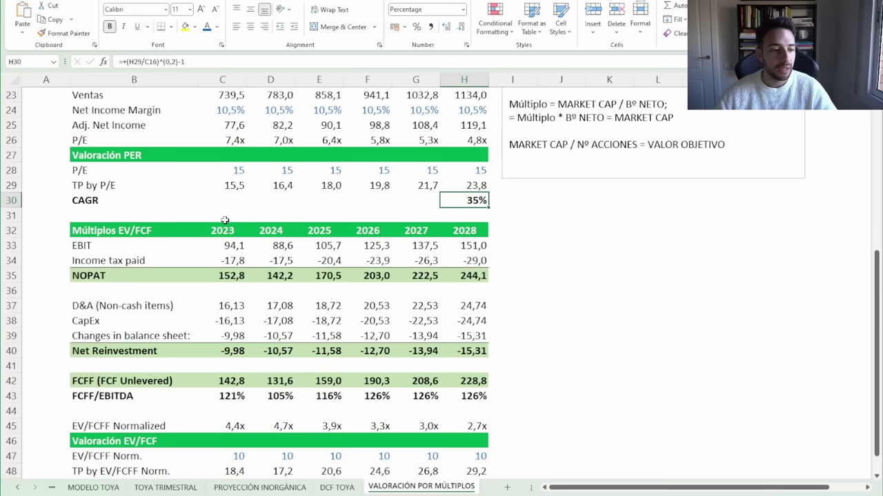
scroll(225, 220, down, 1)
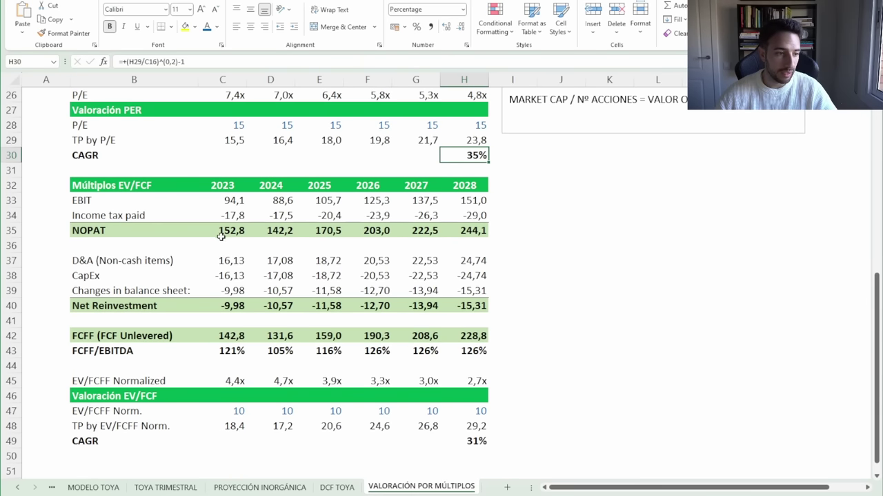
scroll(223, 220, down, 1)
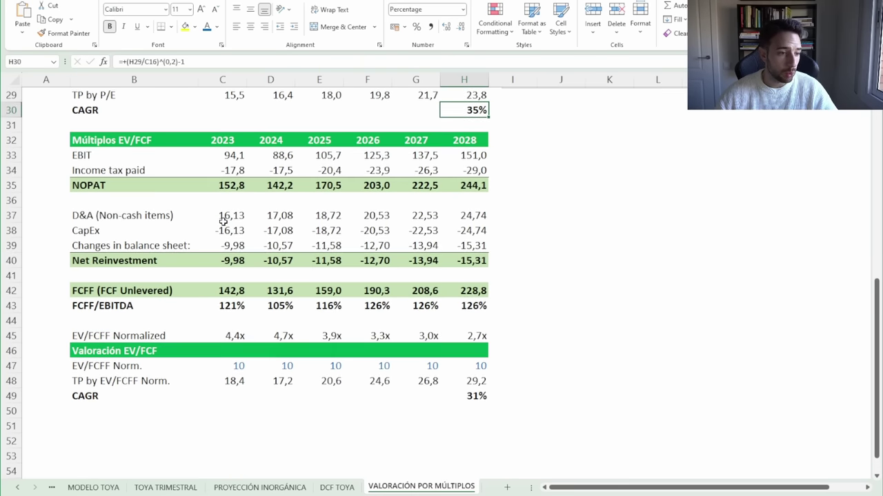
click(233, 336)
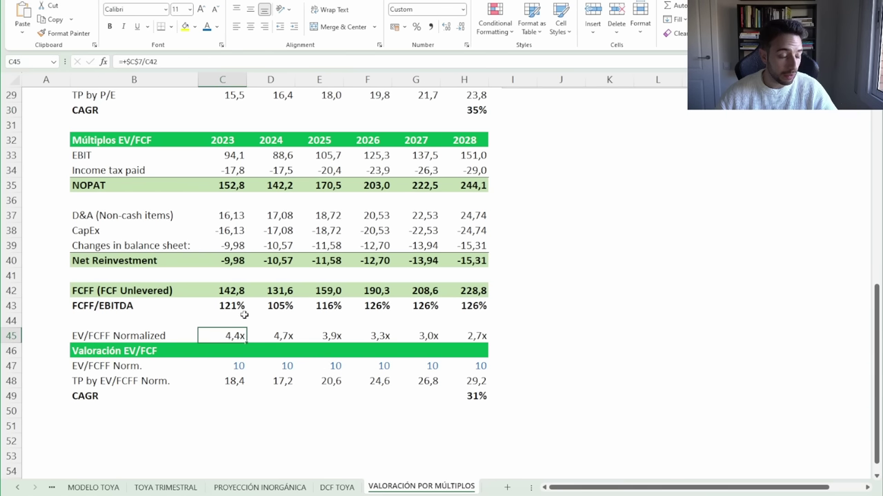
drag(288, 338, 471, 337)
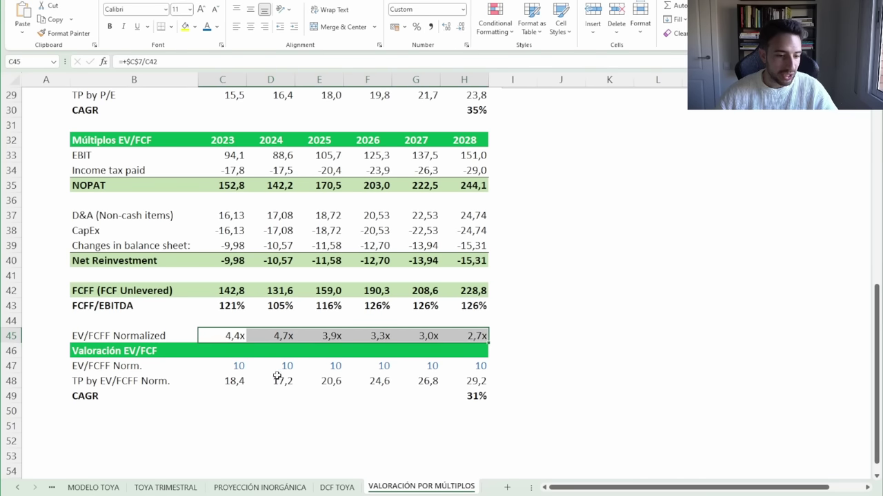
click(239, 368)
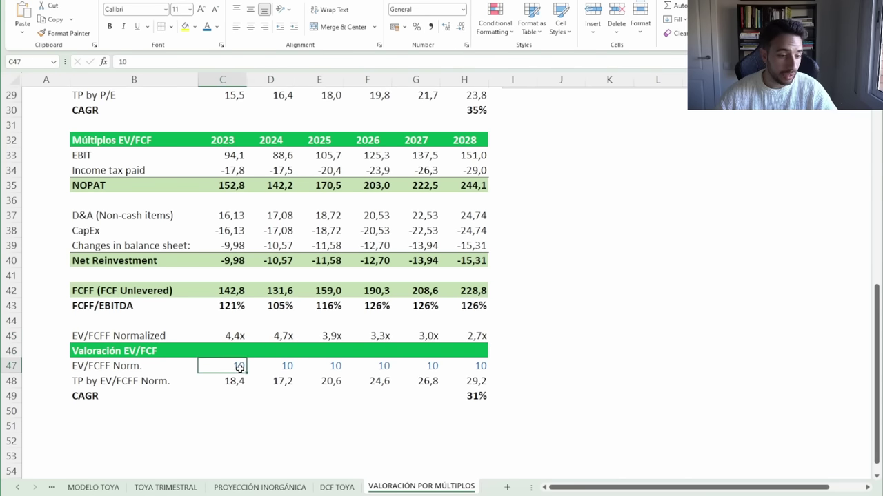
click(473, 396)
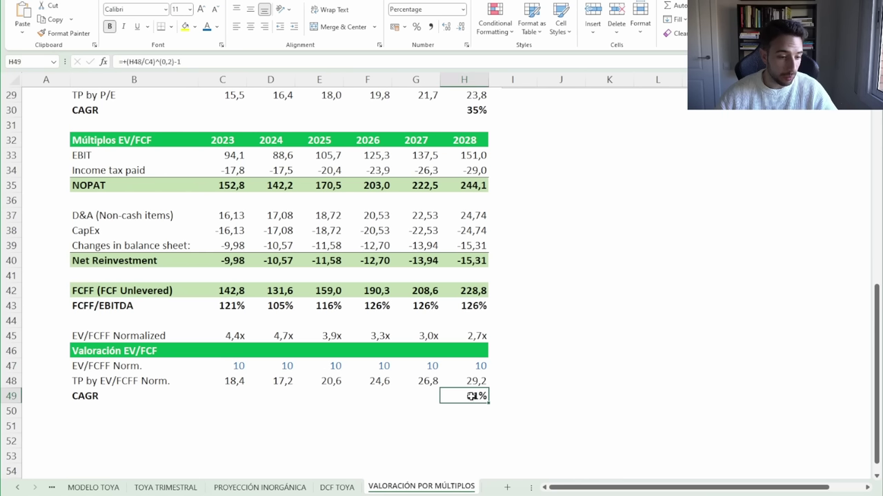
Compare the assumed 2023 EV/FCFF multiple with the normalized EV/FCFF row and the PER and EV/EBITDA blocks
click(239, 366)
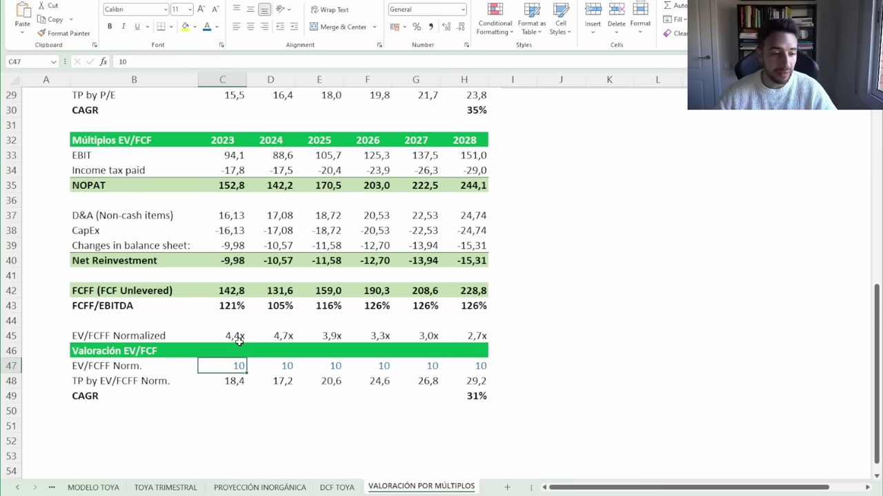
click(237, 338)
drag(173, 337, 384, 338)
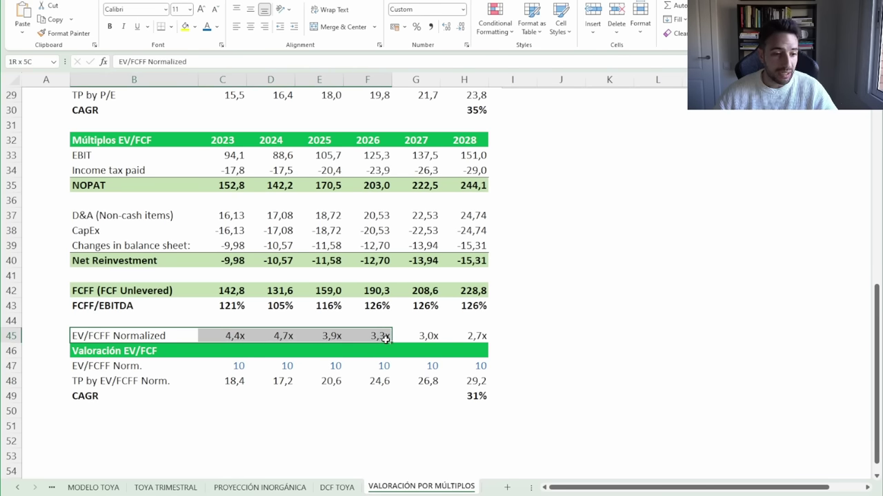
scroll(249, 322, up, 4)
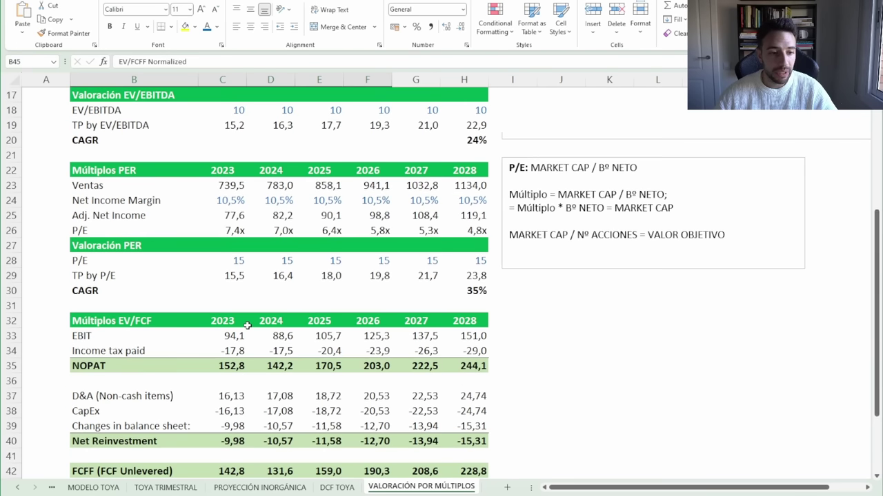
scroll(247, 324, up, 1)
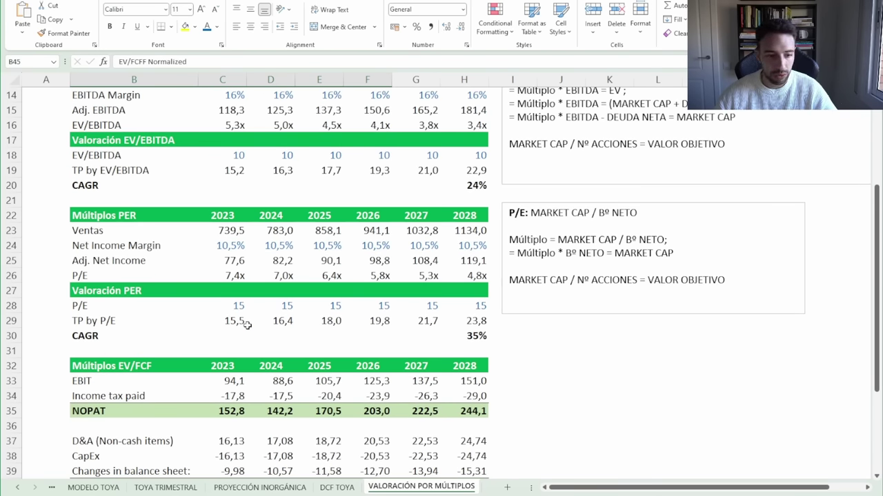
scroll(247, 325, down, 4)
click(235, 383)
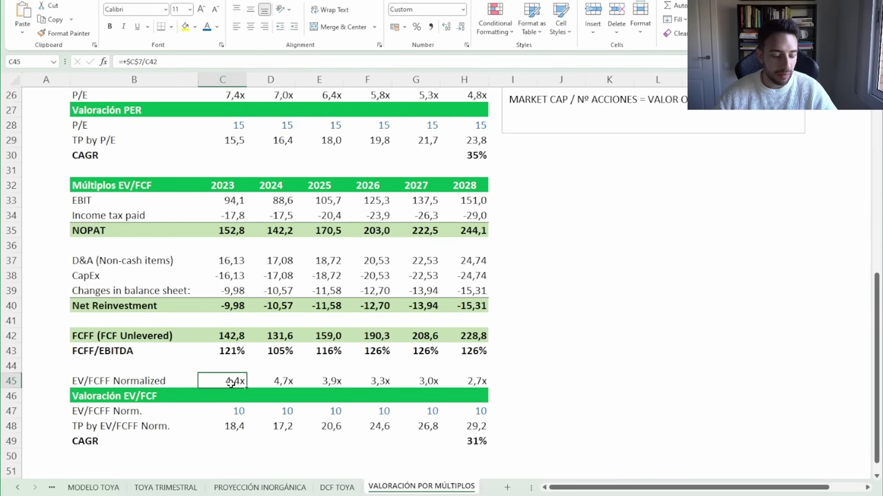
scroll(257, 349, down, 2)
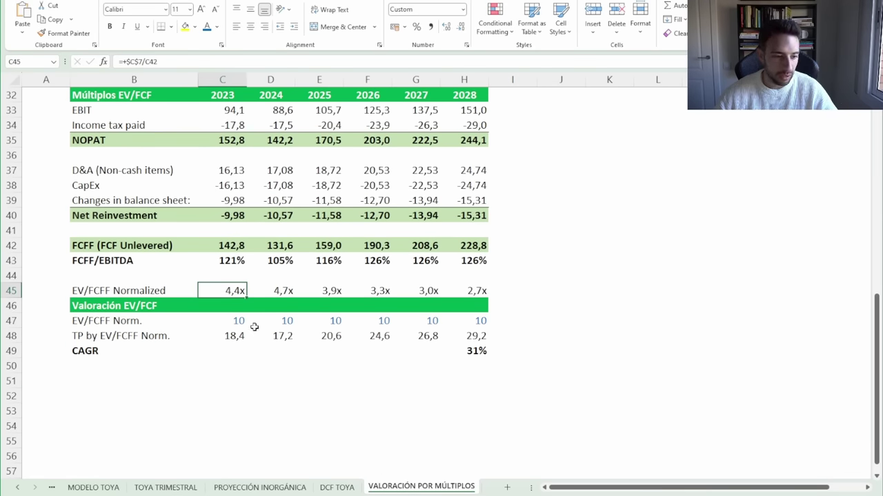
Check the equity value per share in PLN and the WACC versus g sensitivity table in the DCF TOYA sheet
click(337, 487)
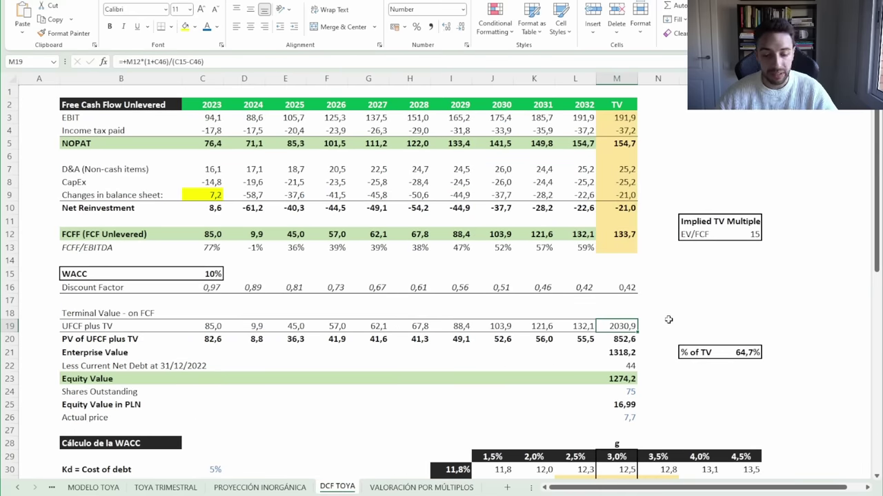
scroll(668, 319, down, 1)
scroll(668, 319, up, 1)
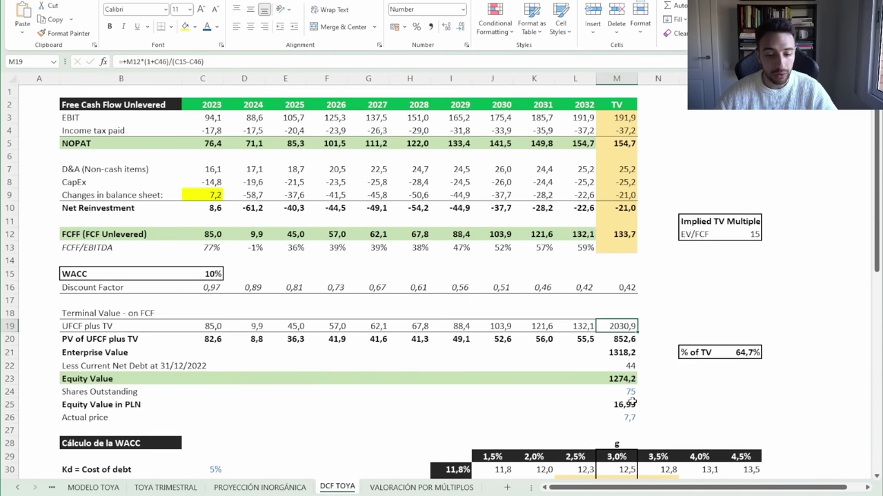
click(632, 403)
scroll(641, 394, down, 2)
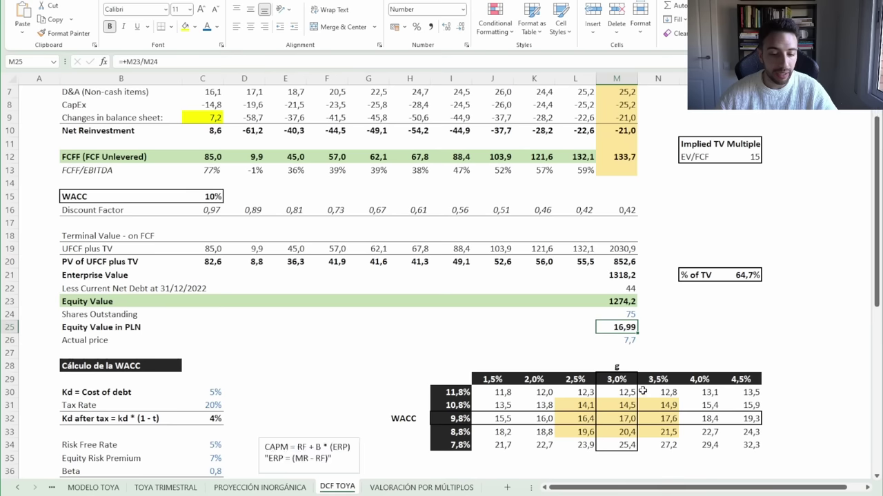
Review the DCF TOYA cash flows and equity value in PLN, and check the formula behind the implied terminal EV/FCF multiple
scroll(634, 358, down, 2)
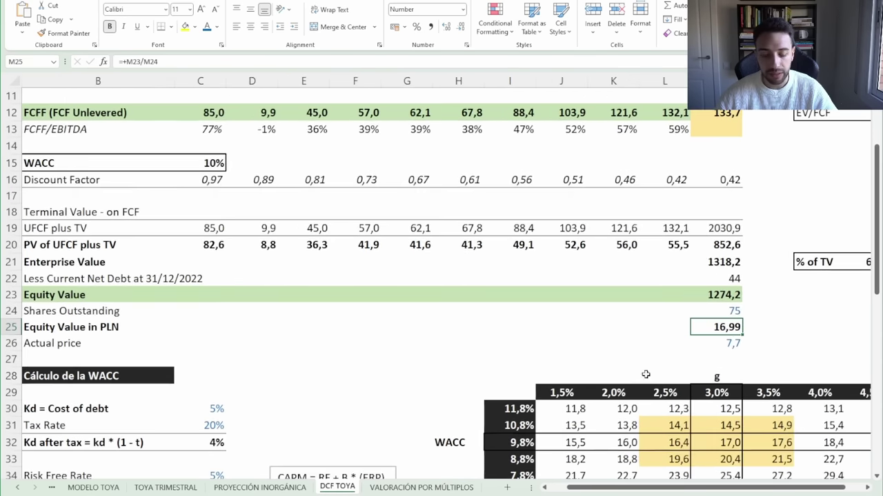
scroll(644, 373, up, 2)
scroll(646, 373, down, 2)
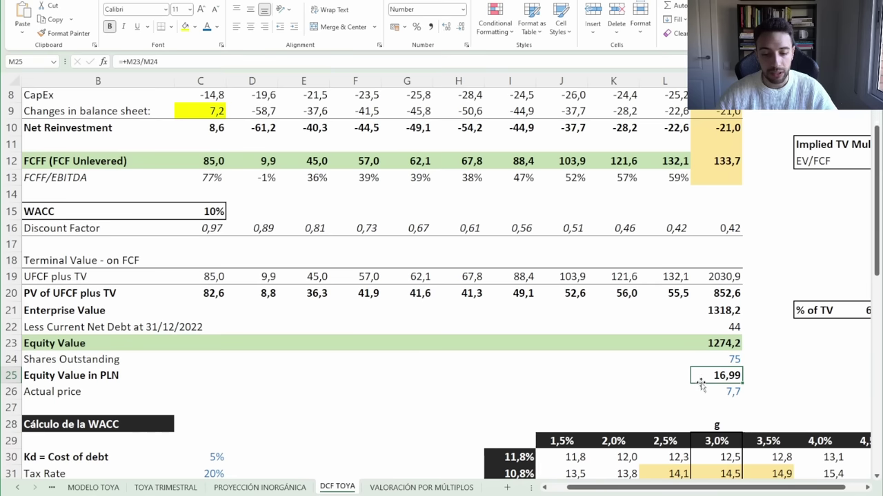
scroll(779, 472, left, 2)
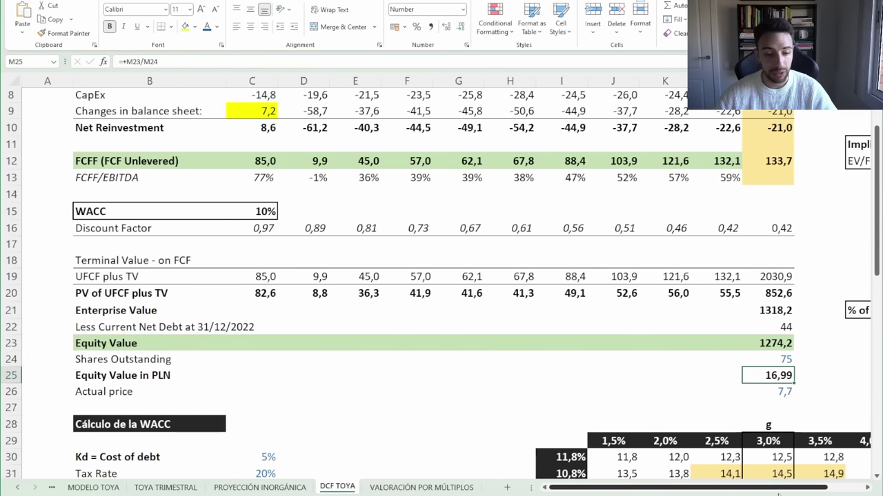
scroll(660, 380, up, 2)
scroll(827, 487, right, 2)
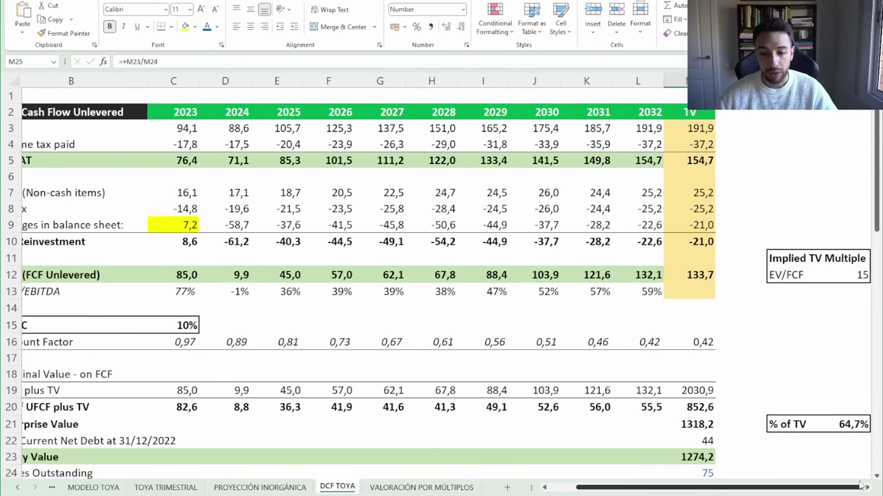
click(861, 273)
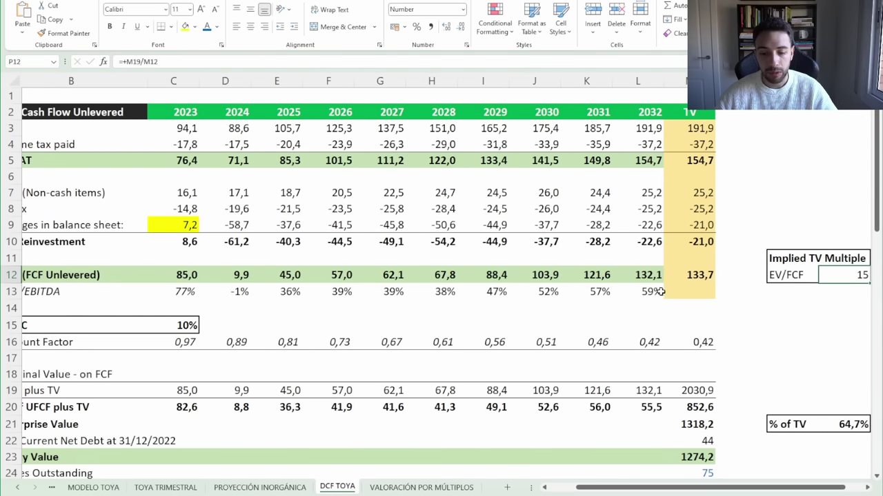
scroll(765, 488, left, 2)
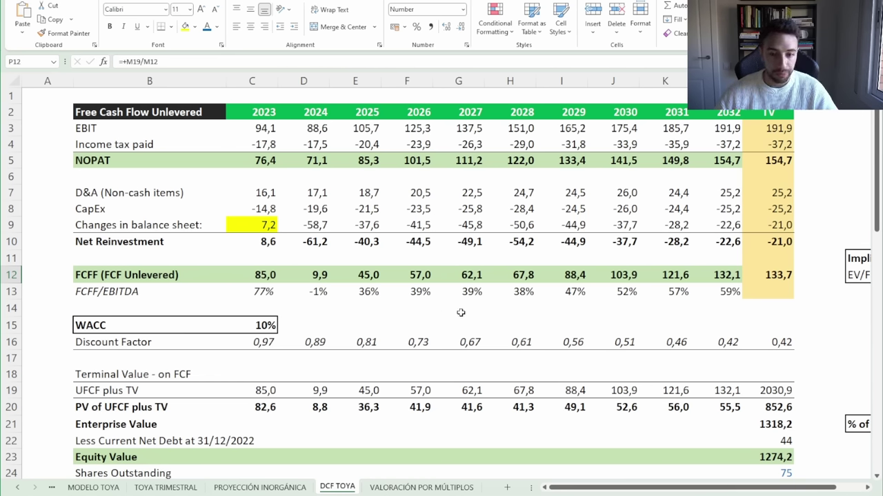
In the MODELO TOYA sheet, examine the 9M 2023 revenues and COGS against the 2023 estimates and margins
key(ctrl+Page_Up)
key(ctrl+Page_Up)
key(ctrl+Page_Up)
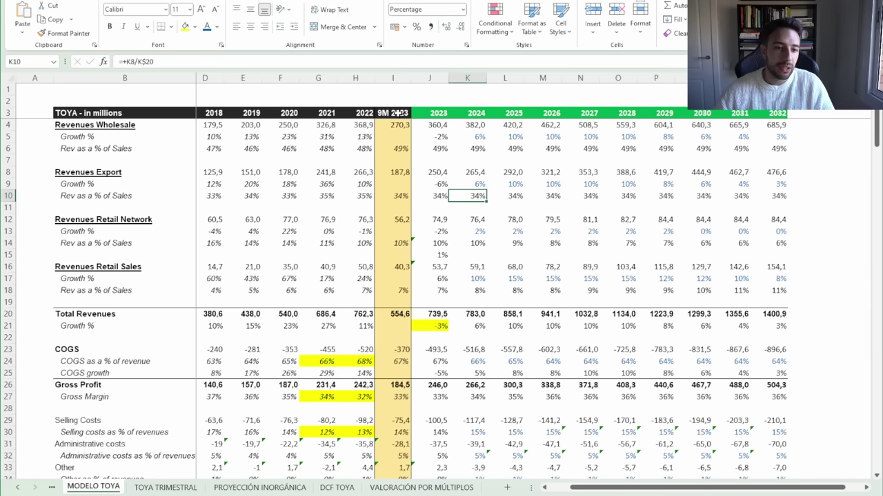
drag(393, 112, 407, 309)
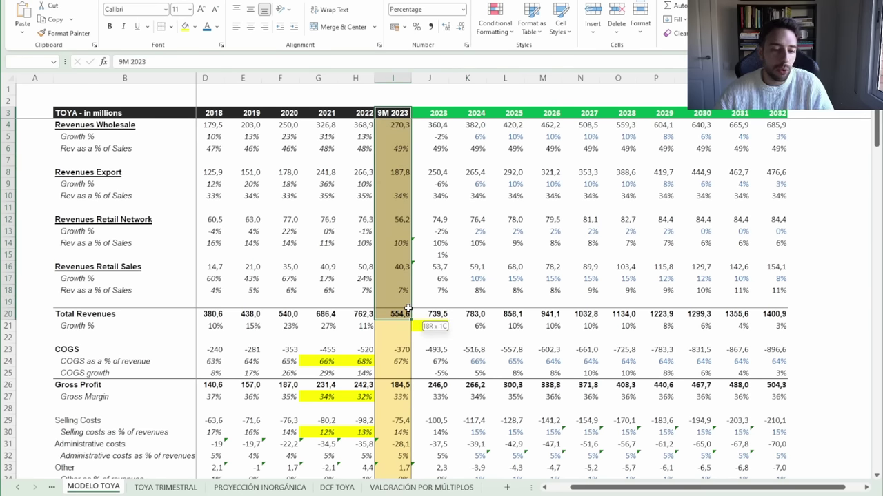
drag(397, 349, 395, 361)
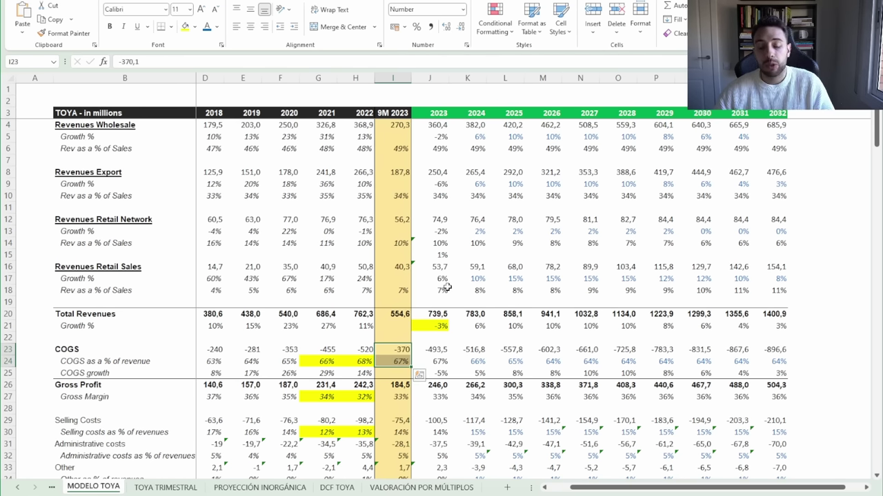
scroll(446, 287, down, 2)
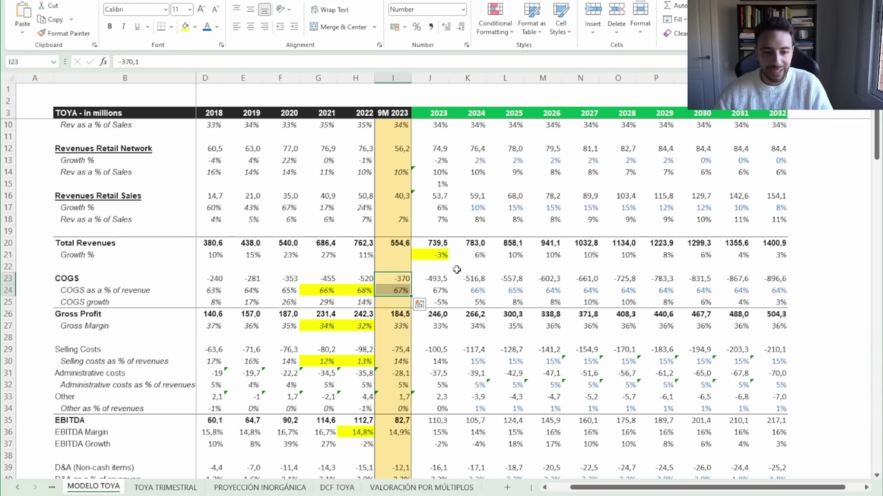
scroll(473, 253, up, 2)
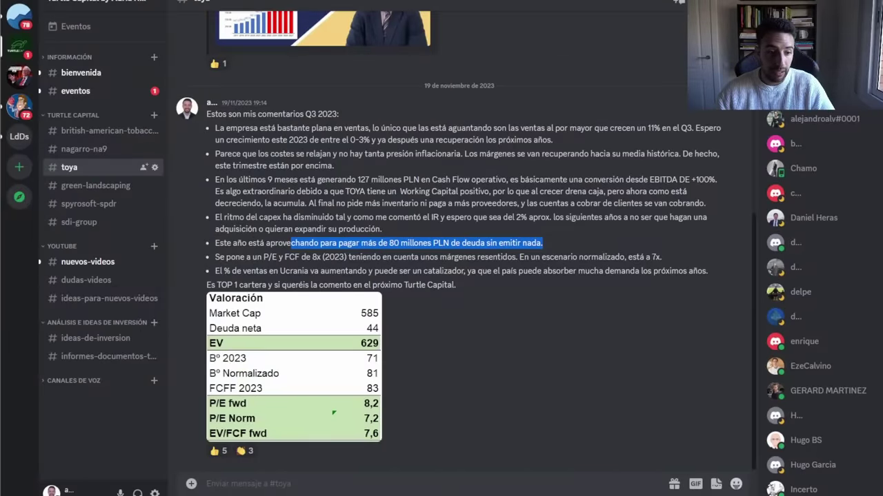
Open the green-landscaping channel in Discord, and bring up the historical asset summary chart in Portfolio Performance
click(93, 185)
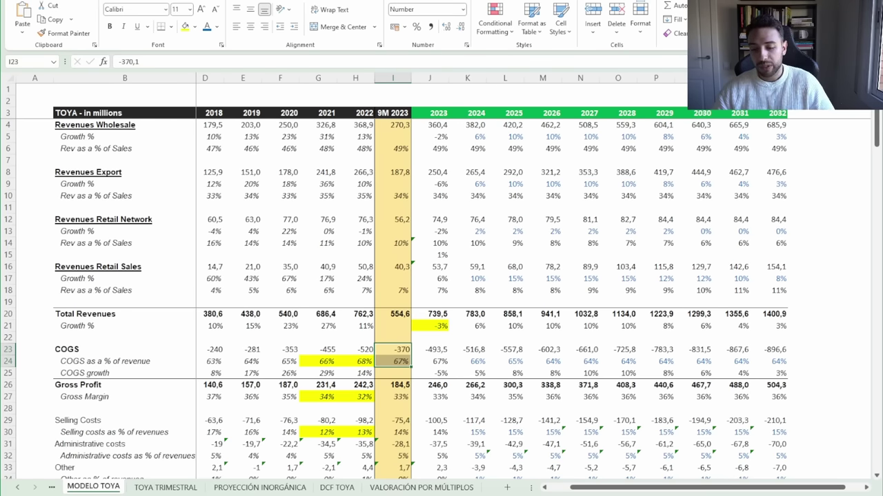
key(alt+Tab)
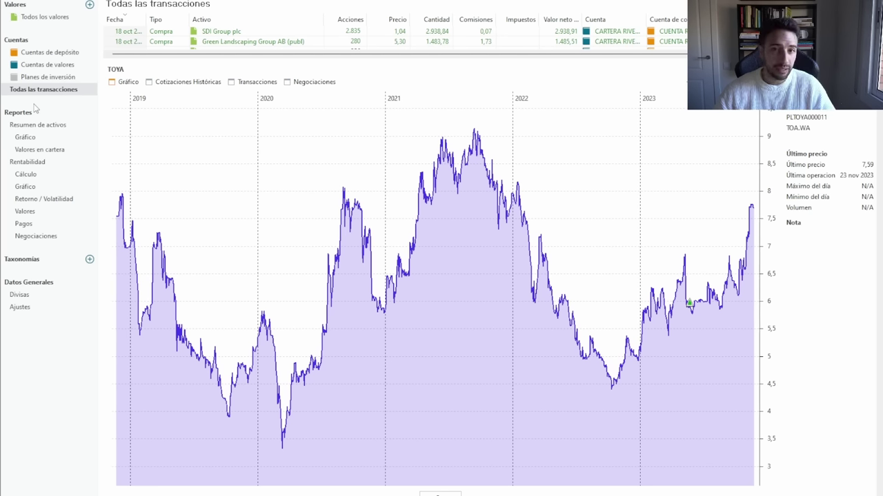
click(26, 137)
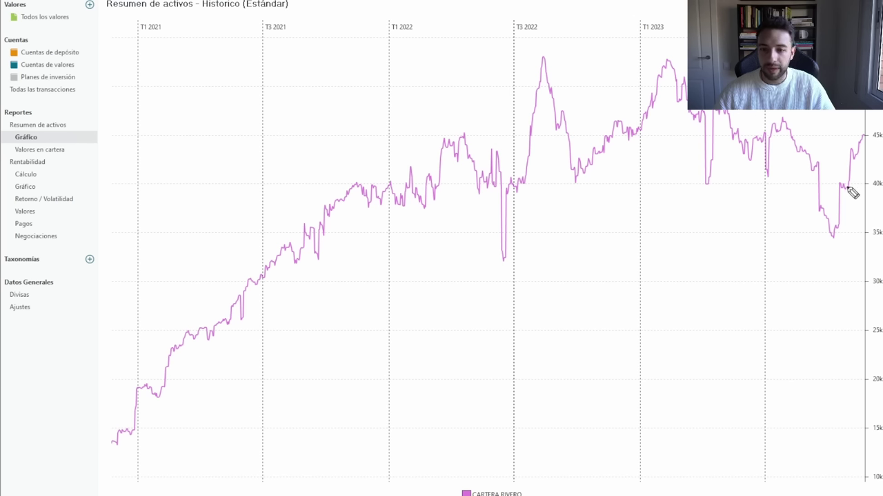
Circle the early 2023 peak, the late 2023 low and the subsequent recovery area on the asset chart, and clear the markings
drag(638, 66, 639, 60)
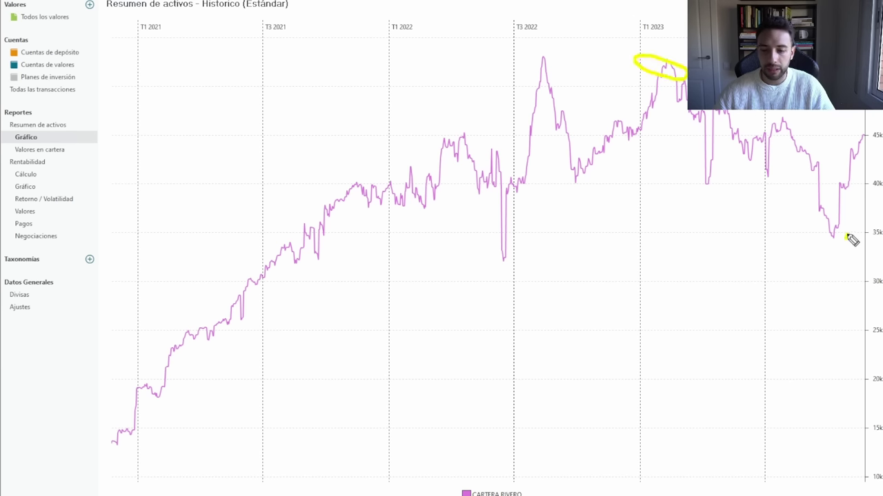
drag(846, 235, 845, 231)
mouse_move(831, 130)
mouse_down()
mouse_move(867, 119)
mouse_move(813, 114)
mouse_up()
key(Escape)
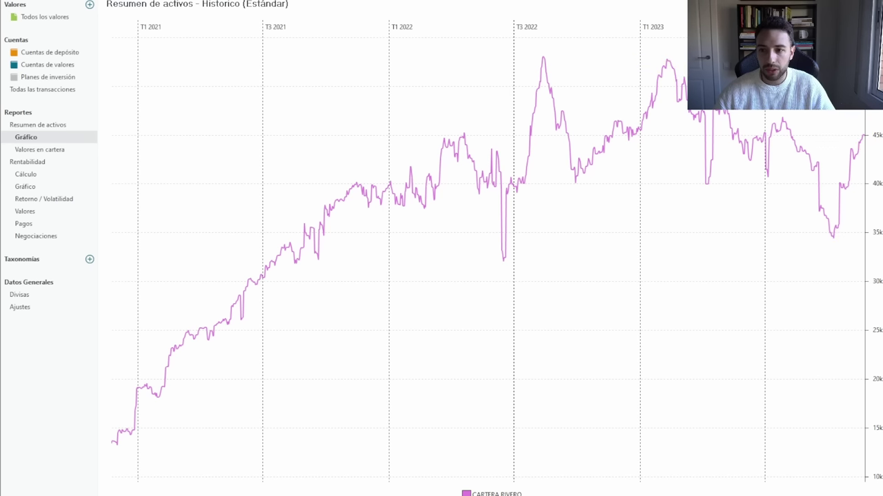